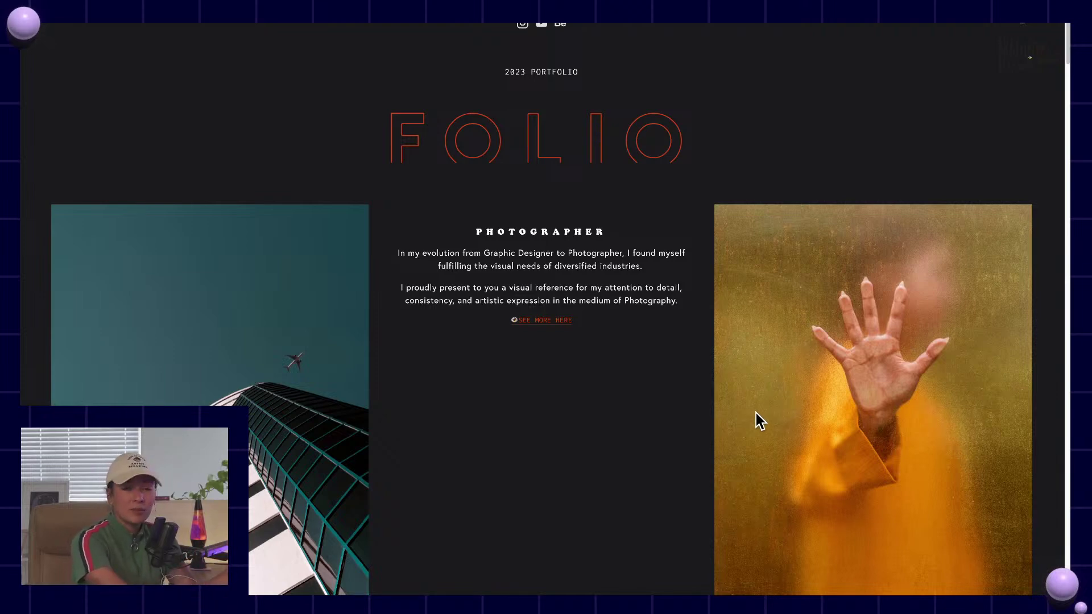
Review the photographer introduction and the Hospitality lifestyle photography section of the portfolio page, including its photo galleries
{"action": "scroll", "coordinate": [756, 400], "scroll_direction": "down", "scroll_amount": 2}
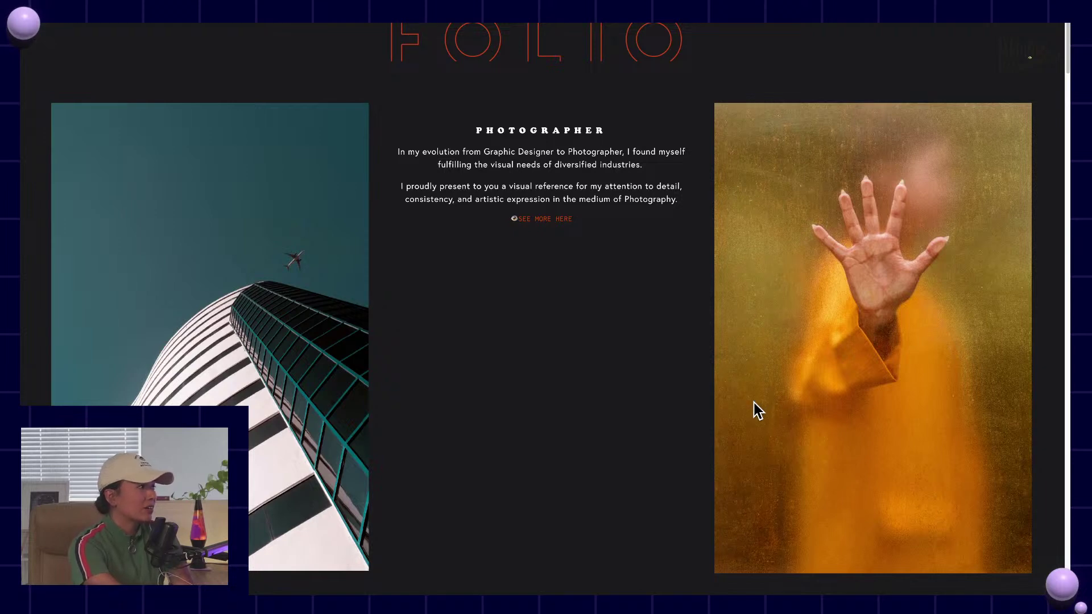
{"action": "scroll", "coordinate": [752, 413], "scroll_direction": "down", "scroll_amount": 1}
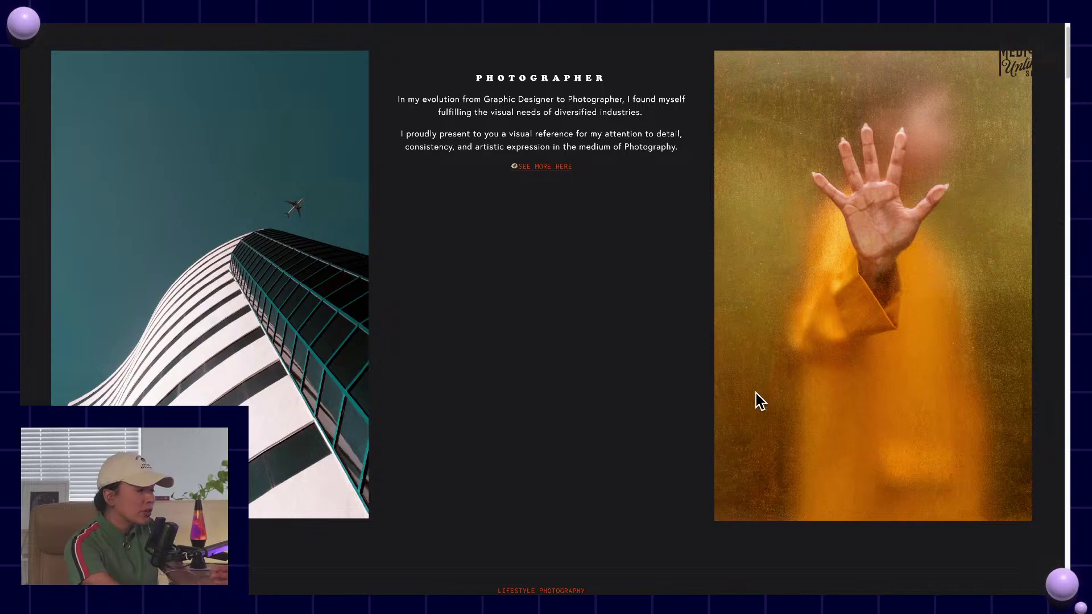
{"action": "scroll", "coordinate": [757, 393], "scroll_direction": "down", "scroll_amount": 1}
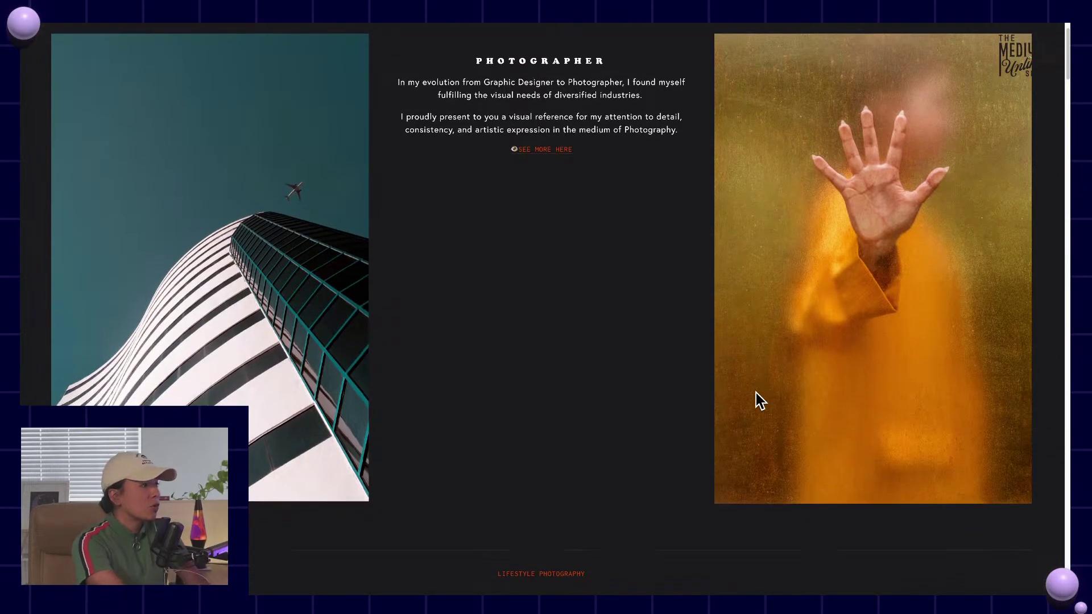
{"action": "scroll", "coordinate": [756, 394], "scroll_direction": "down", "scroll_amount": 2}
{"action": "scroll", "coordinate": [753, 399], "scroll_direction": "down", "scroll_amount": 5}
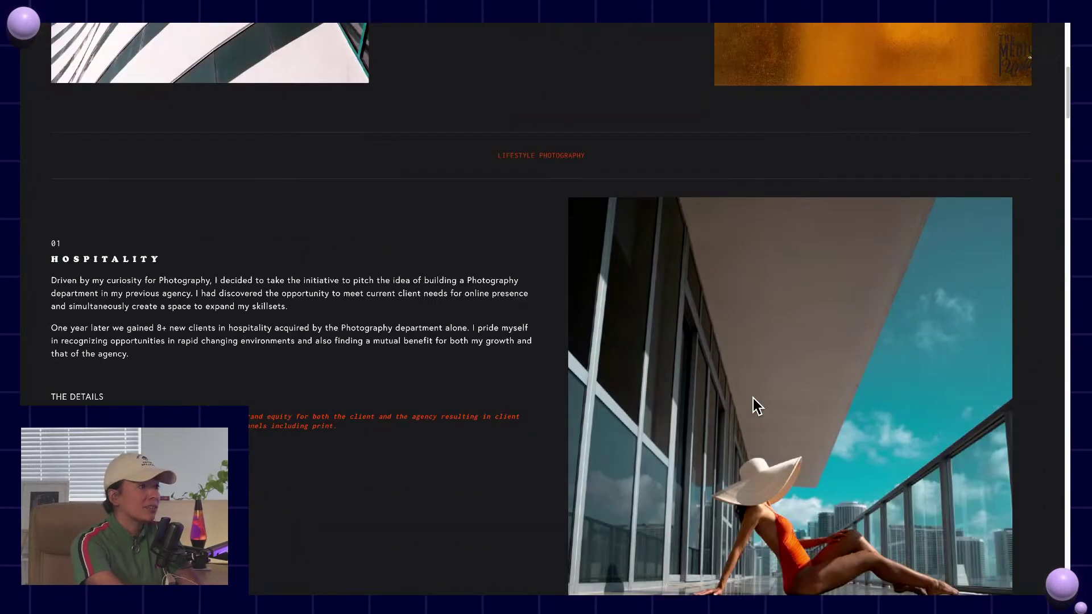
{"action": "scroll", "coordinate": [753, 398], "scroll_direction": "down", "scroll_amount": 3}
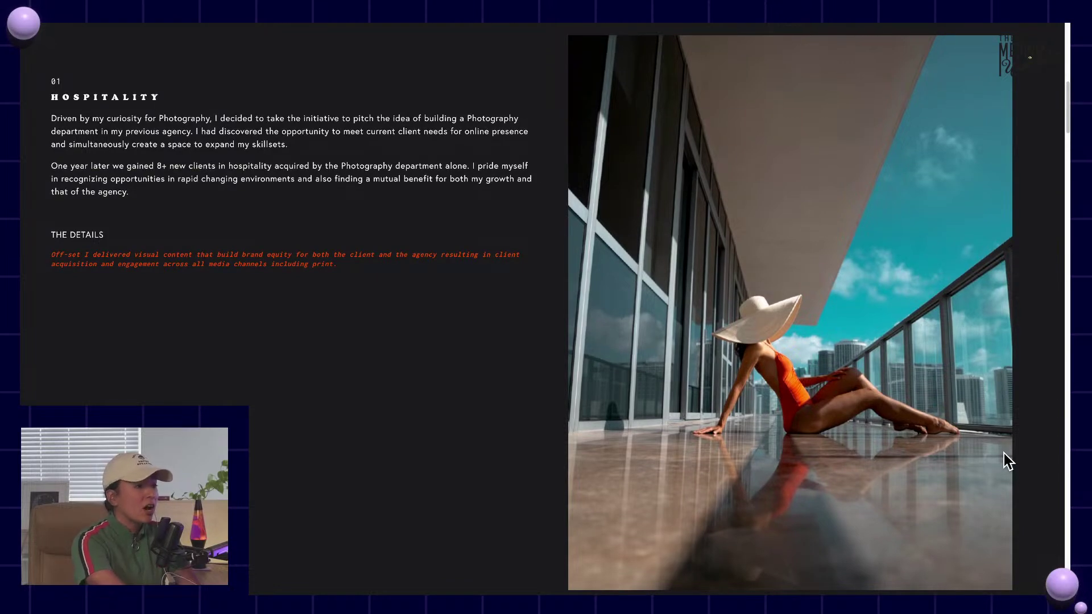
{"action": "scroll", "coordinate": [1004, 453], "scroll_direction": "down", "scroll_amount": 1}
{"action": "scroll", "coordinate": [1003, 451], "scroll_direction": "down", "scroll_amount": 3}
{"action": "scroll", "coordinate": [1003, 452], "scroll_direction": "down", "scroll_amount": 3}
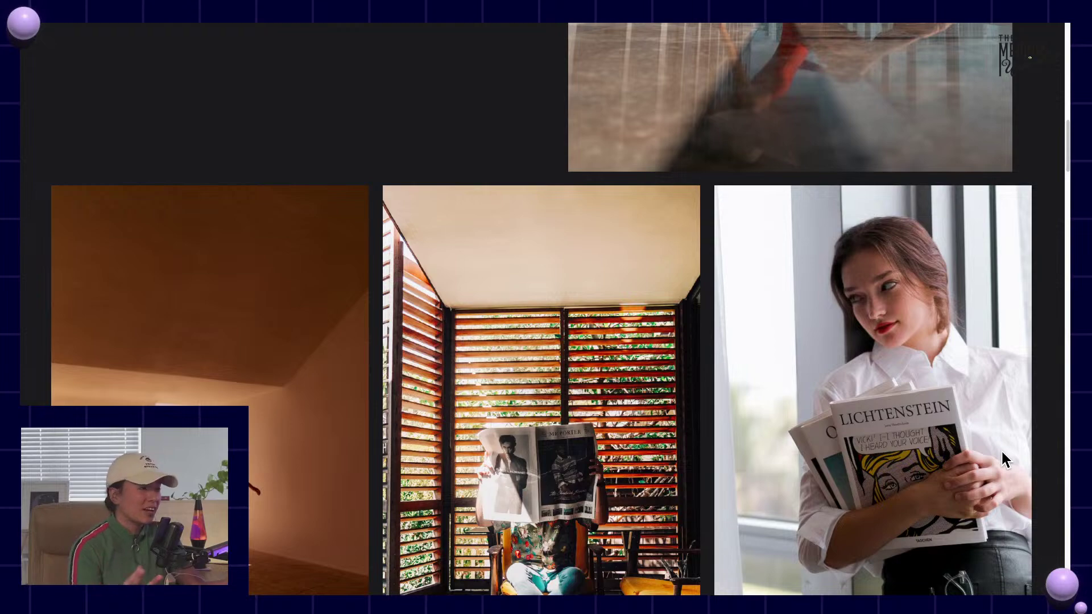
{"action": "scroll", "coordinate": [1003, 453], "scroll_direction": "down", "scroll_amount": 3}
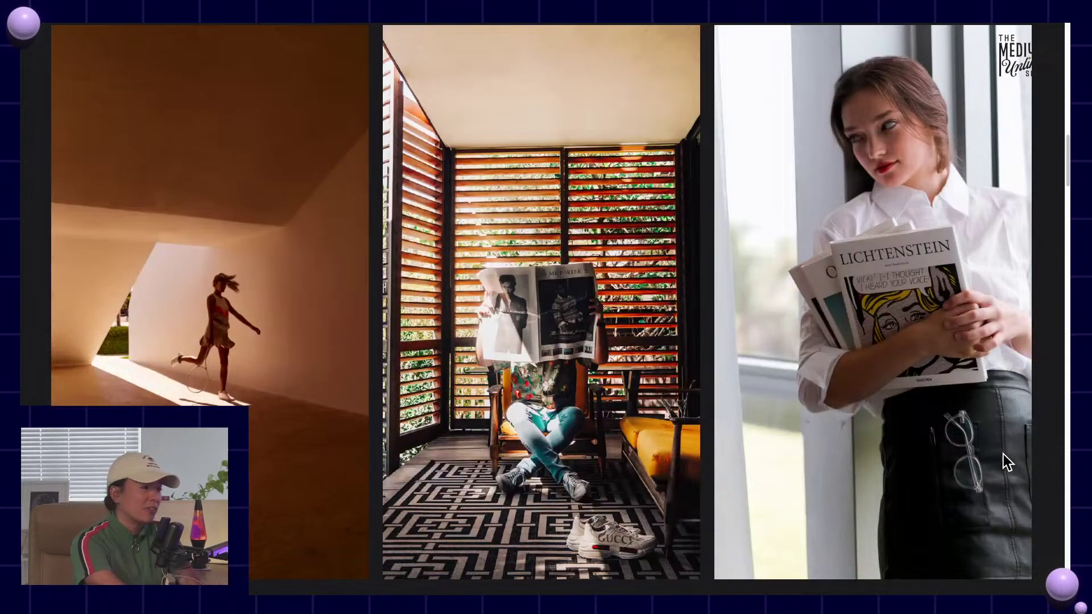
{"action": "scroll", "coordinate": [1003, 456], "scroll_direction": "down", "scroll_amount": 1}
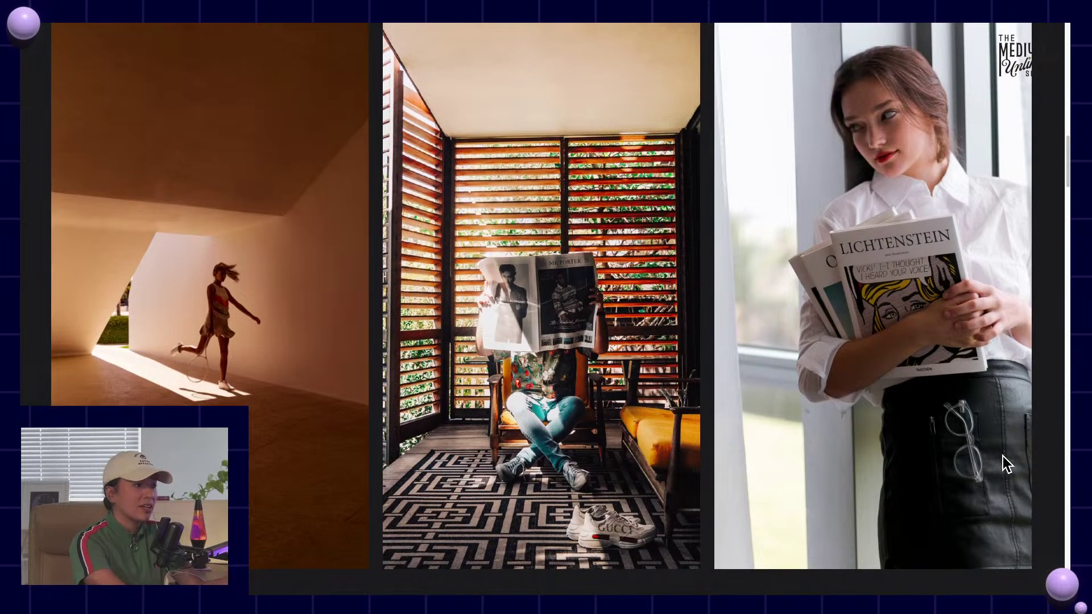
{"action": "scroll", "coordinate": [1003, 457], "scroll_direction": "down", "scroll_amount": 1}
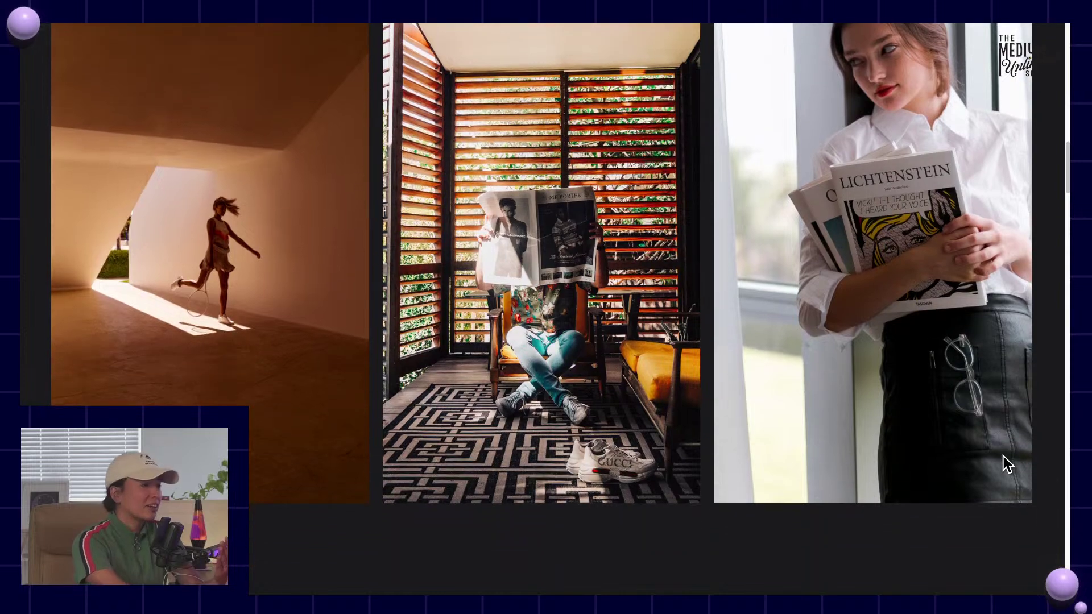
{"action": "scroll", "coordinate": [1003, 457], "scroll_direction": "down", "scroll_amount": 7}
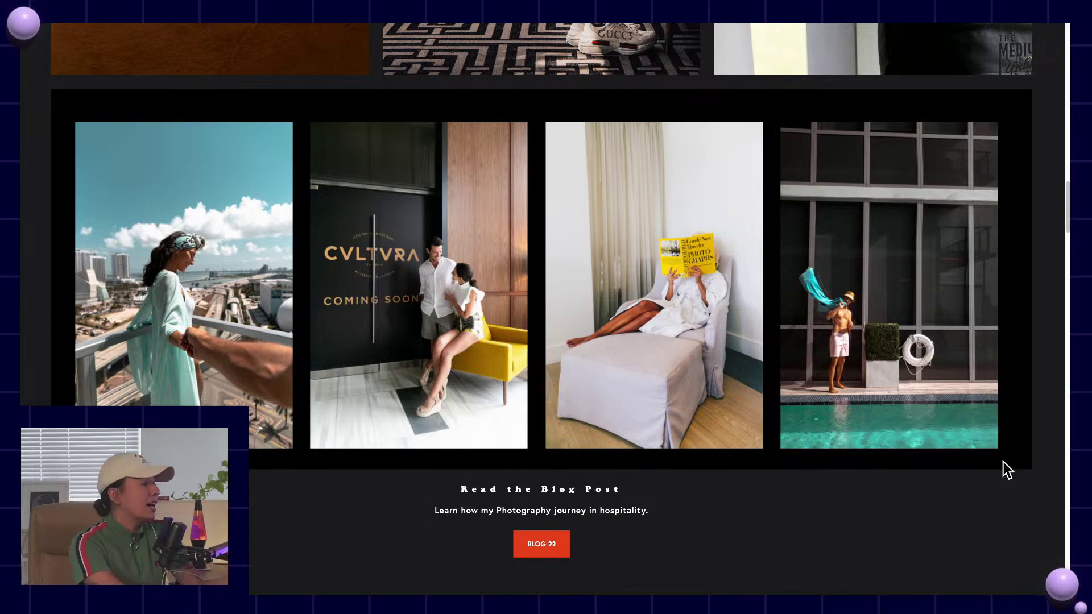
Examine the Gastronomy food photography section, including its text and the cocktail and skillet photos
{"action": "scroll", "coordinate": [1003, 462], "scroll_direction": "down", "scroll_amount": 8}
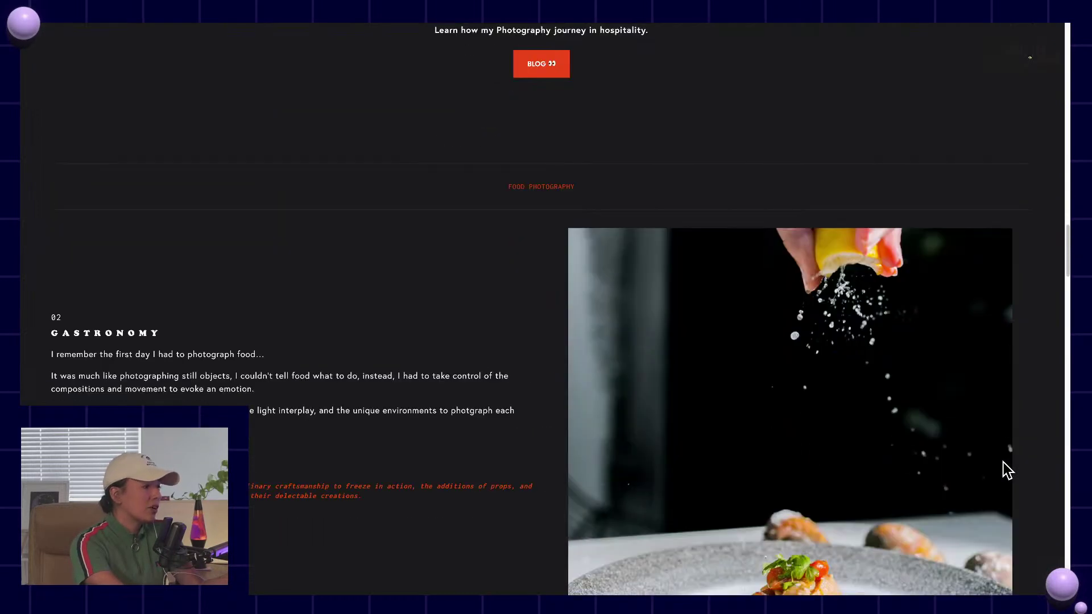
{"action": "scroll", "coordinate": [1004, 462], "scroll_direction": "down", "scroll_amount": 10}
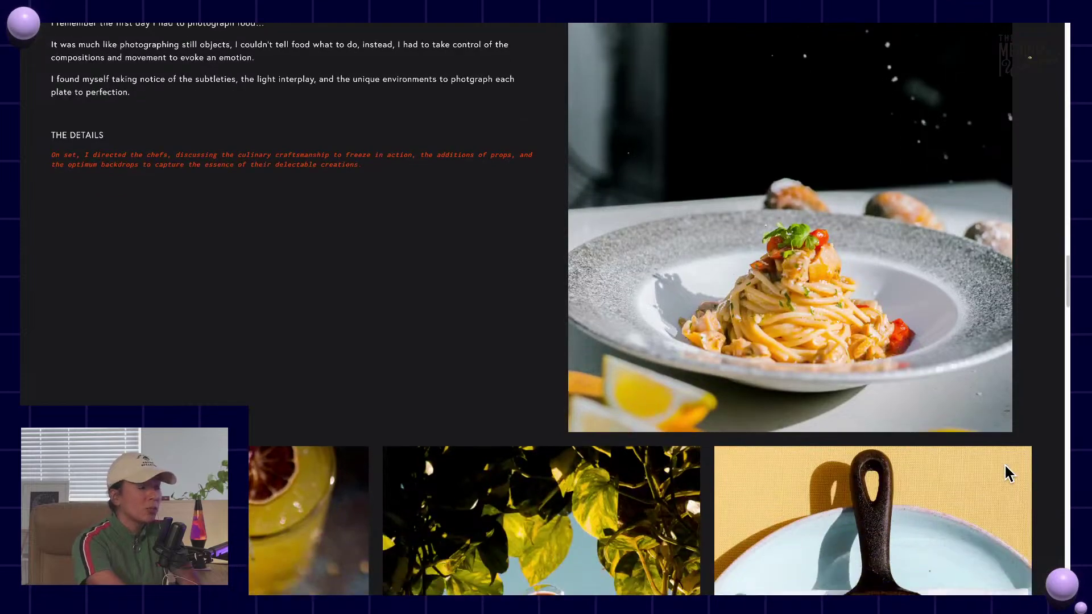
{"action": "scroll", "coordinate": [1008, 474], "scroll_direction": "down", "scroll_amount": 5}
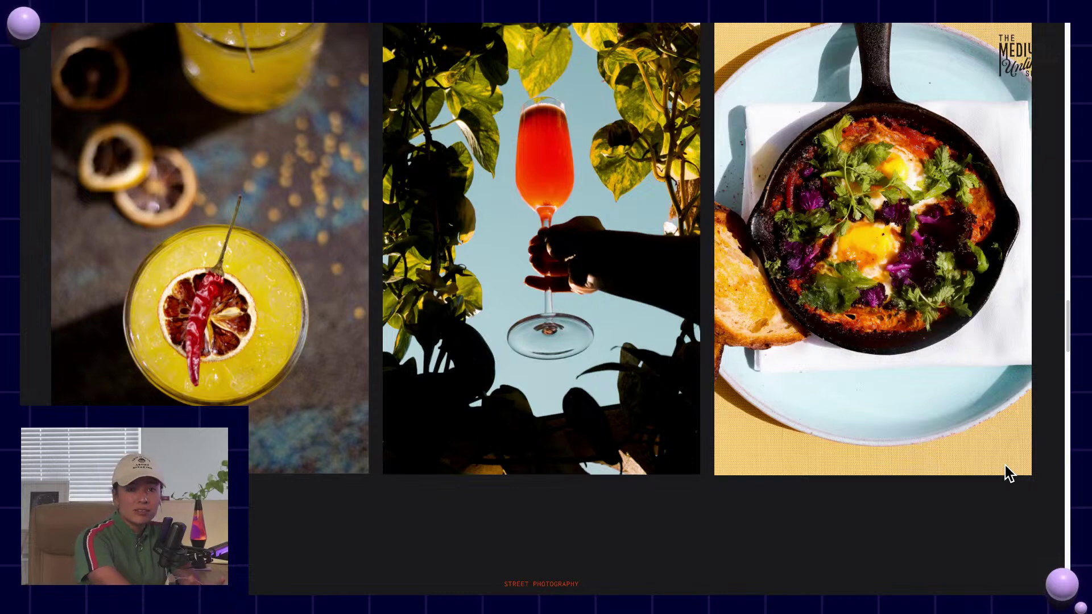
{"action": "scroll", "coordinate": [1006, 467], "scroll_direction": "down", "scroll_amount": 8}
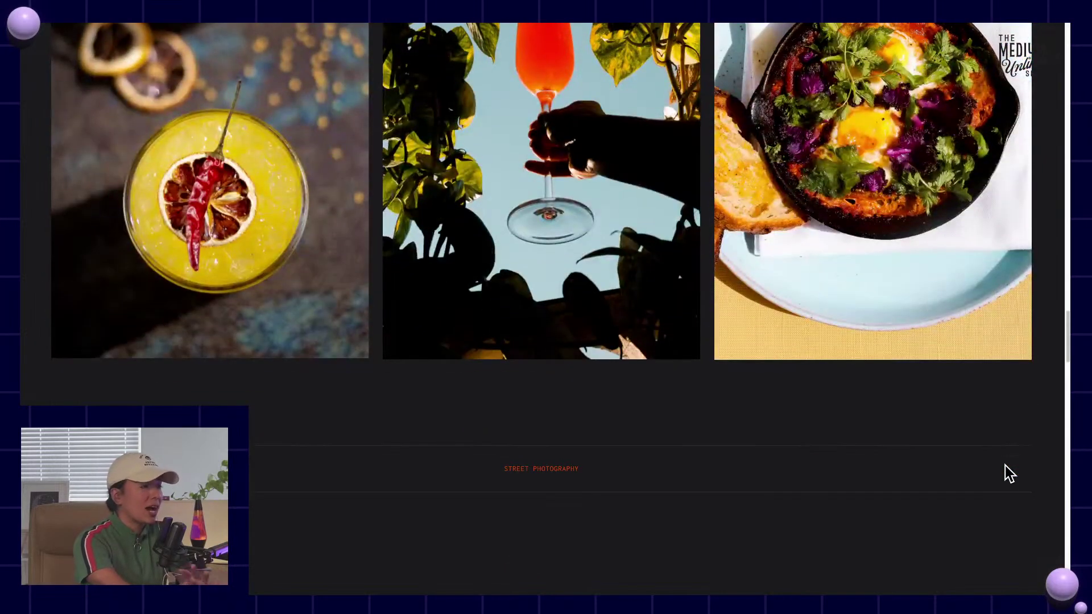
{"action": "scroll", "coordinate": [1005, 465], "scroll_direction": "up", "scroll_amount": 8}
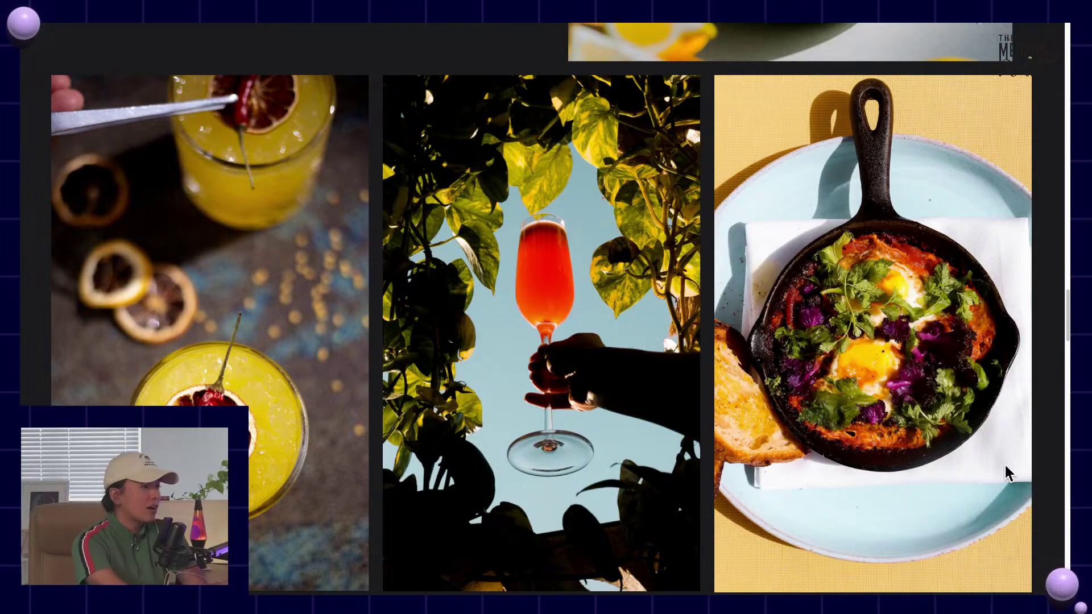
{"action": "scroll", "coordinate": [1007, 467], "scroll_direction": "down", "scroll_amount": 1}
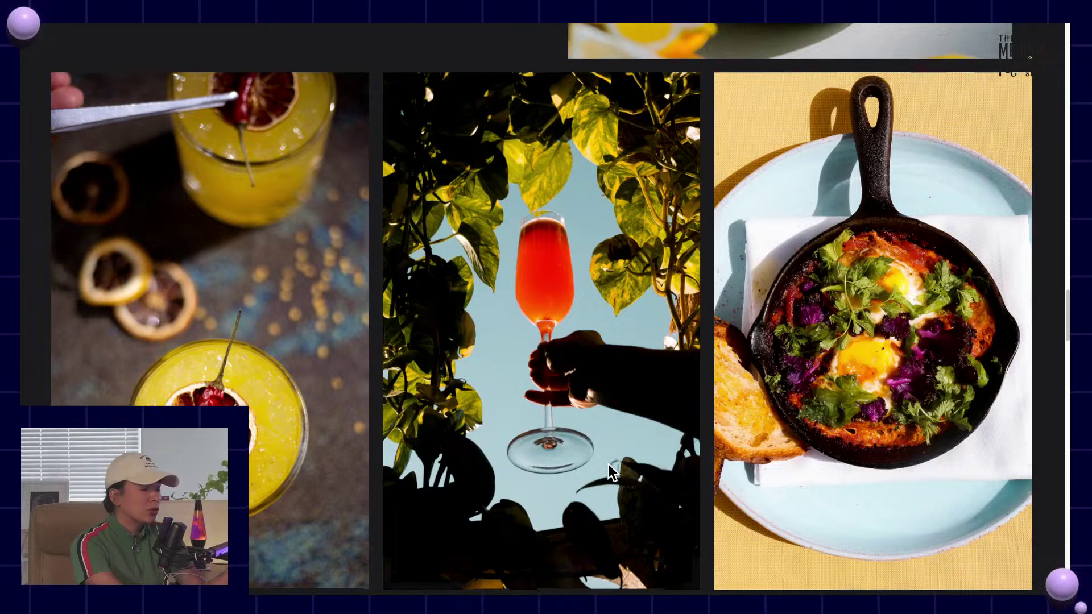
Examine the Street photography section, including the cyclist image and the two rows of street photos
{"action": "scroll", "coordinate": [608, 464], "scroll_direction": "down", "scroll_amount": 5}
{"action": "scroll", "coordinate": [609, 464], "scroll_direction": "down", "scroll_amount": 8}
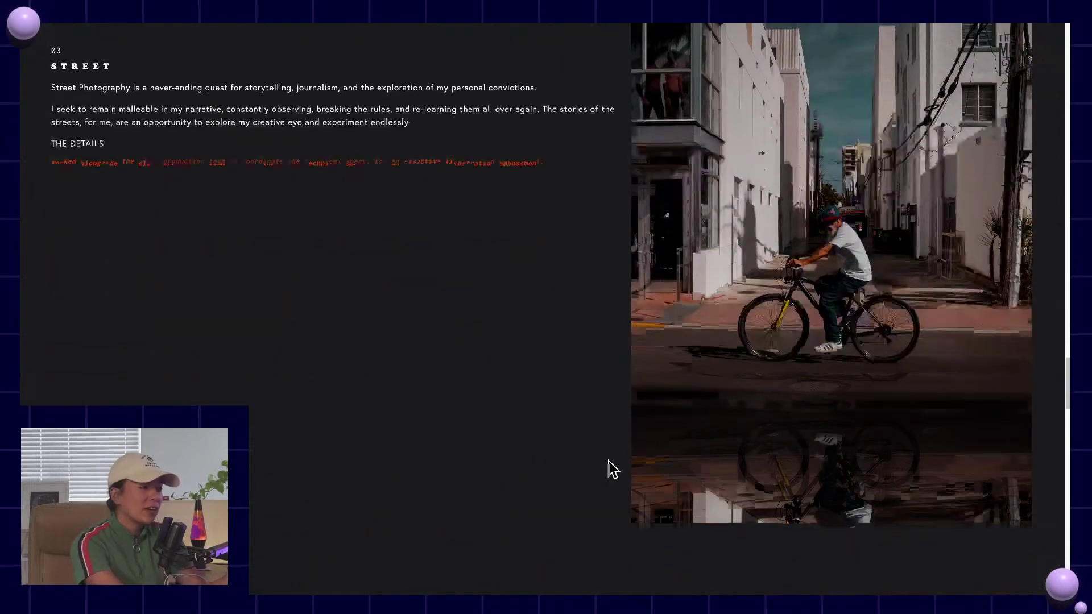
{"action": "scroll", "coordinate": [610, 460], "scroll_direction": "down", "scroll_amount": 3}
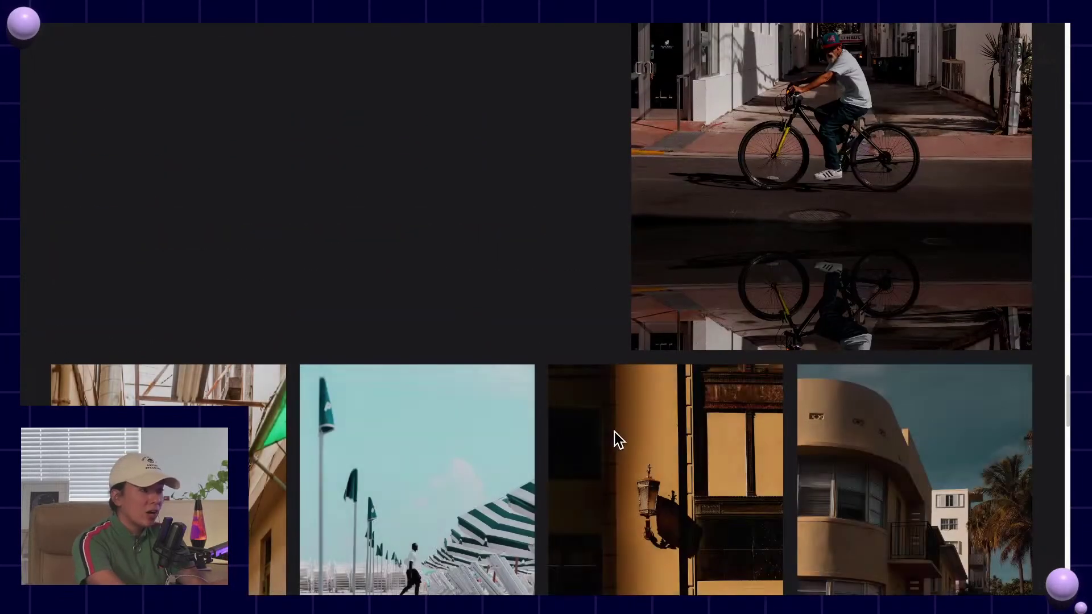
{"action": "scroll", "coordinate": [637, 444], "scroll_direction": "down", "scroll_amount": 4}
{"action": "scroll", "coordinate": [634, 435], "scroll_direction": "down", "scroll_amount": 1}
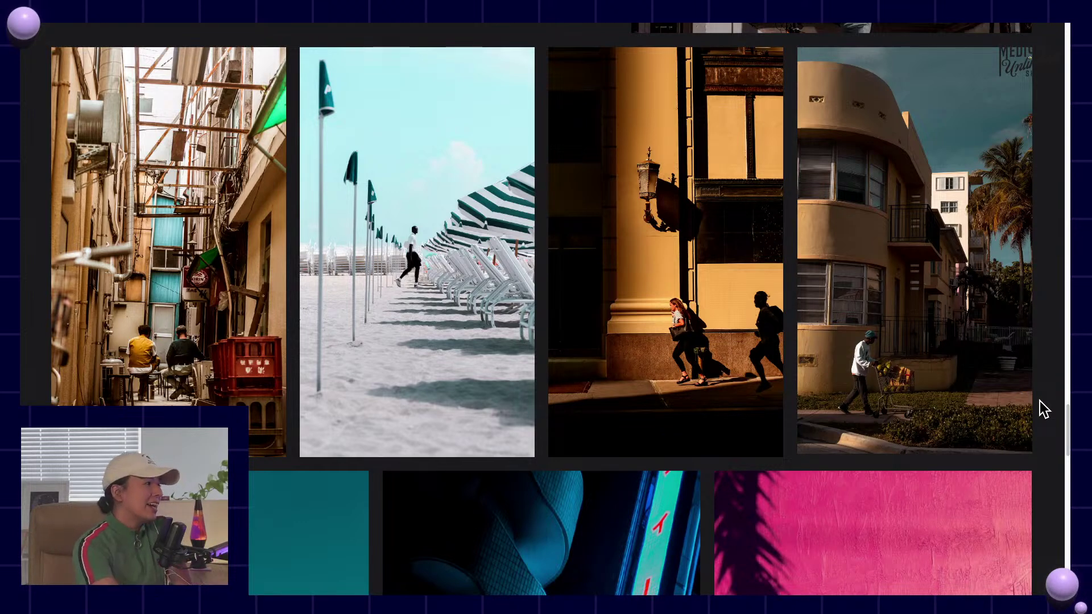
{"action": "scroll", "coordinate": [999, 399], "scroll_direction": "down", "scroll_amount": 5}
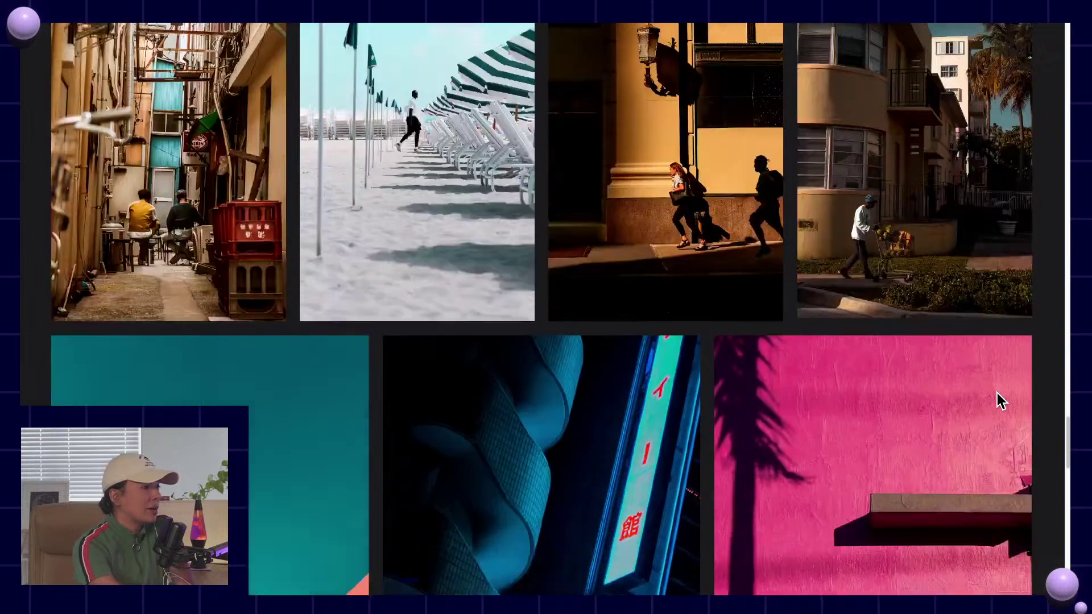
{"action": "scroll", "coordinate": [1001, 401], "scroll_direction": "down", "scroll_amount": 2}
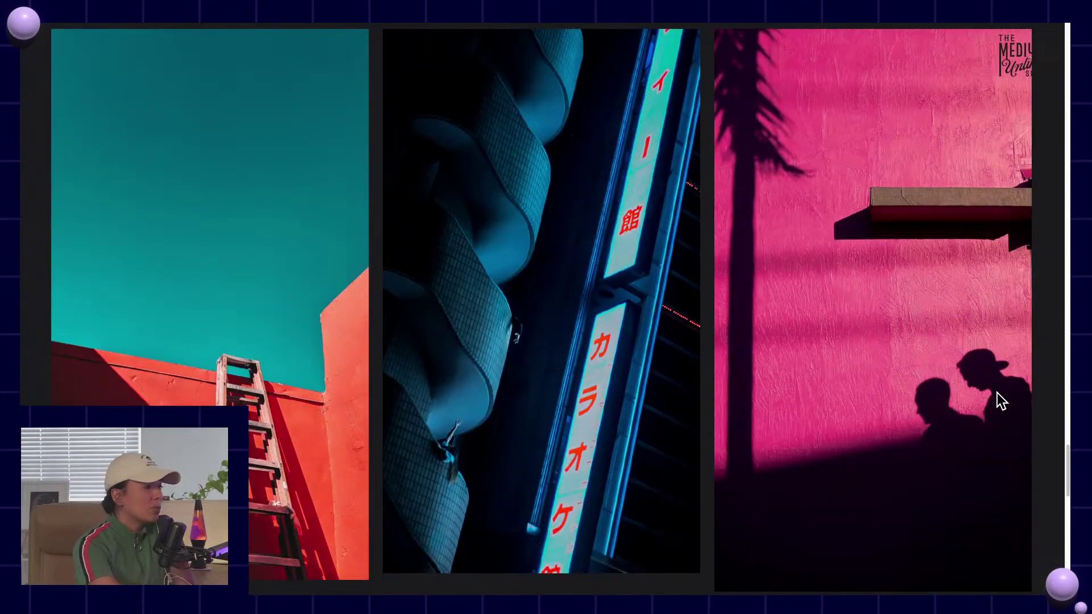
{"action": "scroll", "coordinate": [1003, 401], "scroll_direction": "down", "scroll_amount": 6}
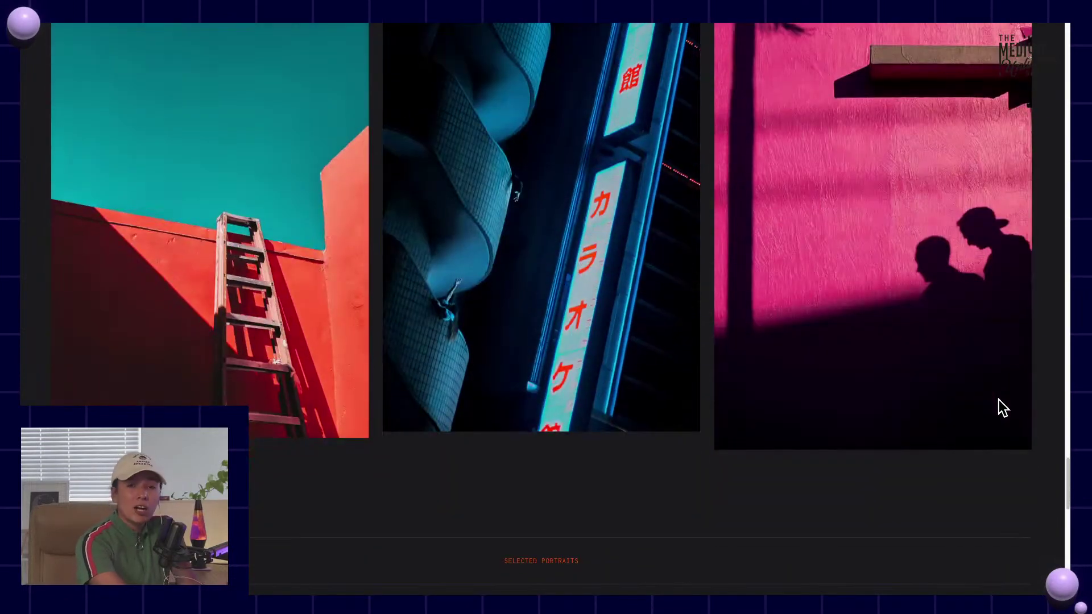
View the Selected Portraits carousel and the Online Presence designs, finishing back towards the start of the portfolio page
{"action": "scroll", "coordinate": [1005, 412], "scroll_direction": "down", "scroll_amount": 4}
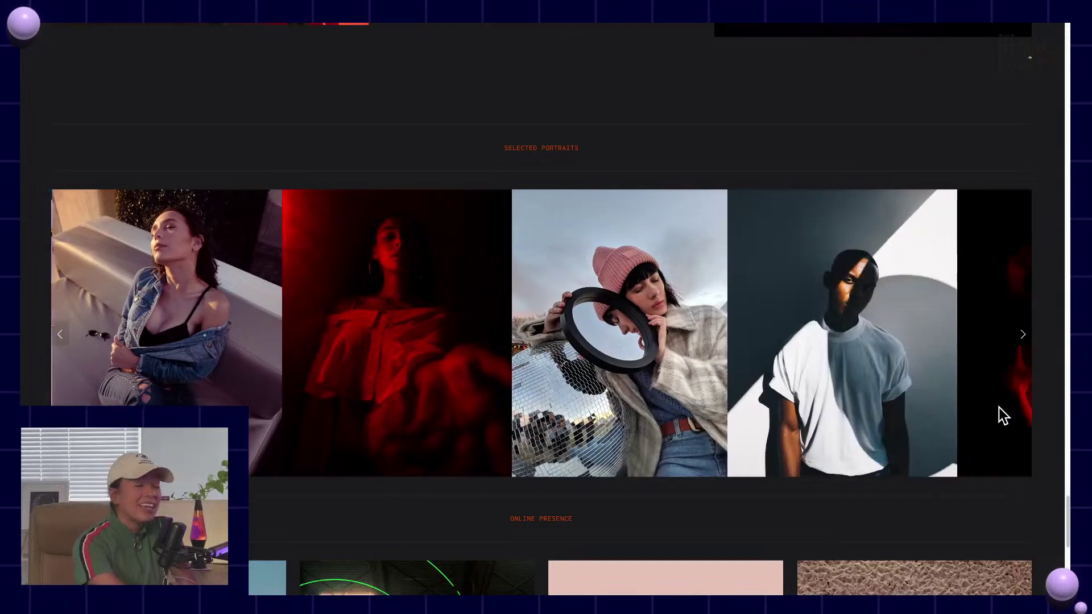
{"action": "scroll", "coordinate": [1004, 415], "scroll_direction": "down", "scroll_amount": 2}
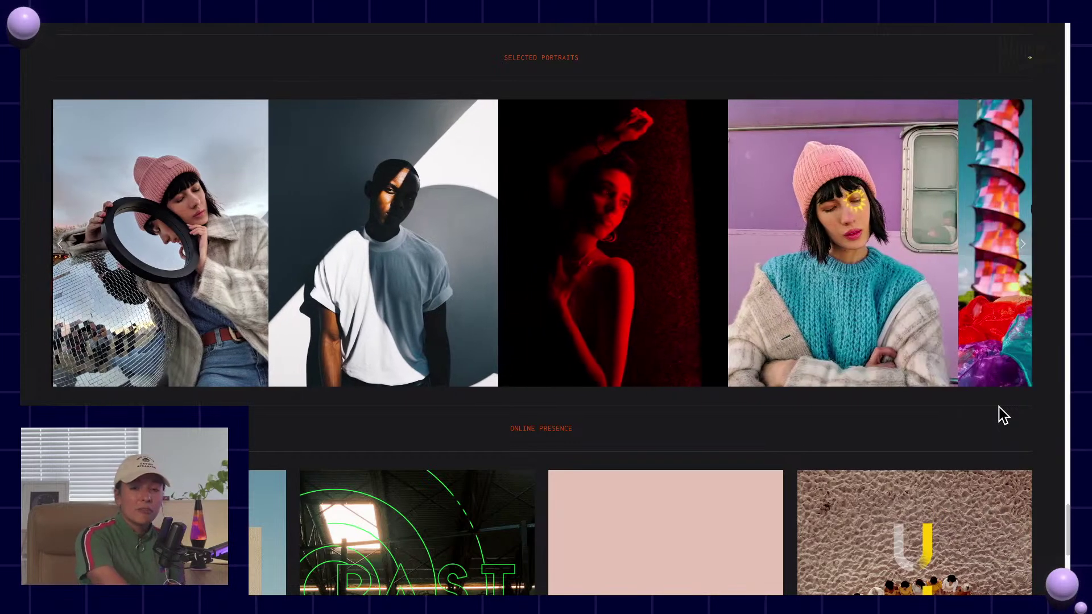
{"action": "scroll", "coordinate": [1003, 415], "scroll_direction": "down", "scroll_amount": 1}
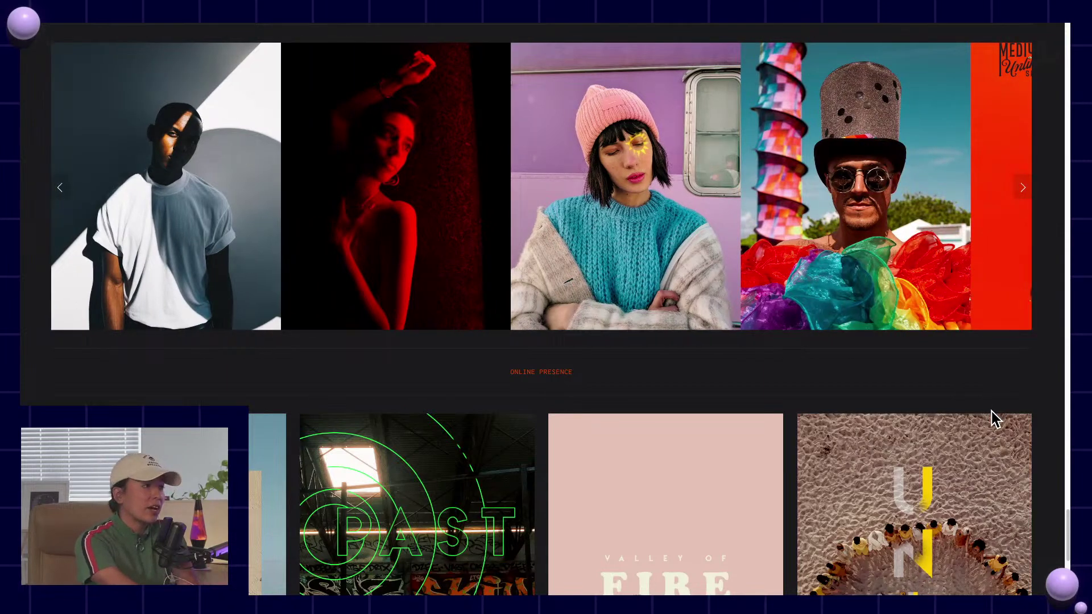
{"action": "scroll", "coordinate": [992, 412], "scroll_direction": "down", "scroll_amount": 5}
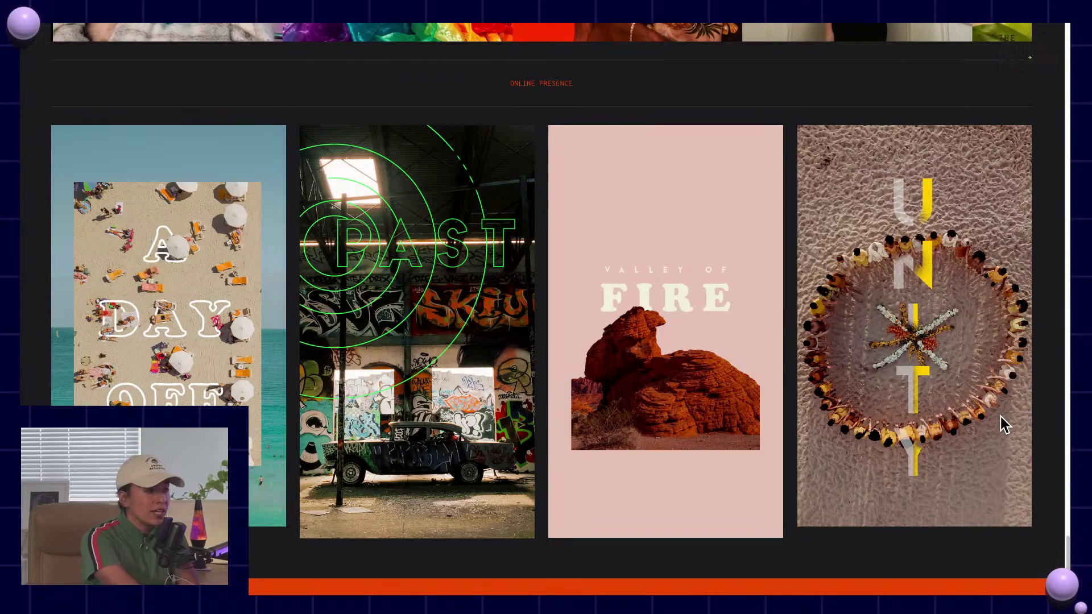
{"action": "scroll", "coordinate": [1004, 421], "scroll_direction": "down", "scroll_amount": 2}
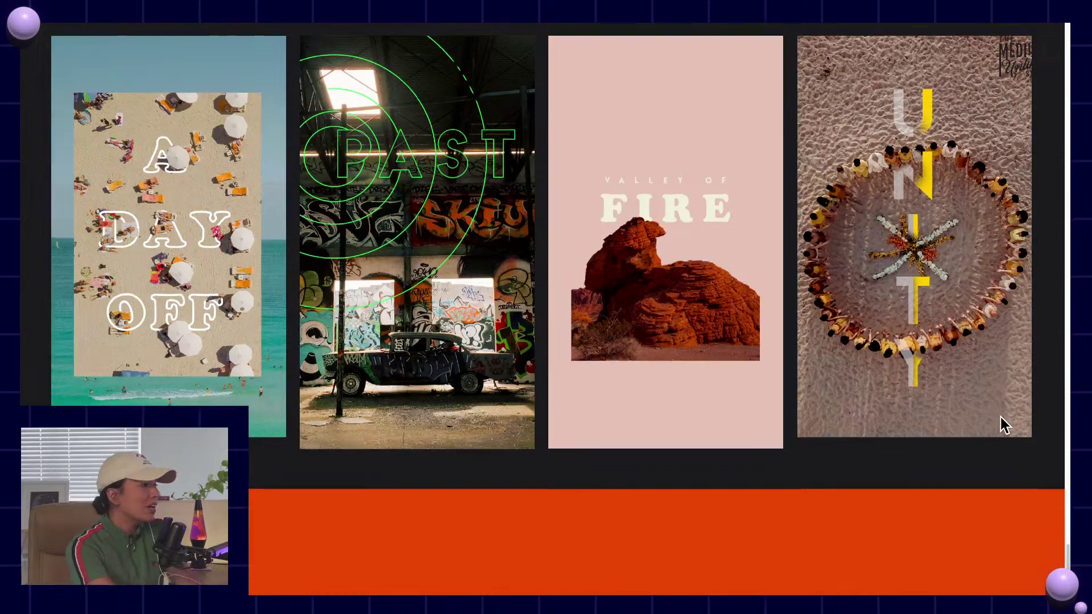
{"action": "scroll", "coordinate": [1006, 421], "scroll_direction": "up", "scroll_amount": 15}
{"action": "scroll", "coordinate": [1017, 392], "scroll_direction": "up", "scroll_amount": 10}
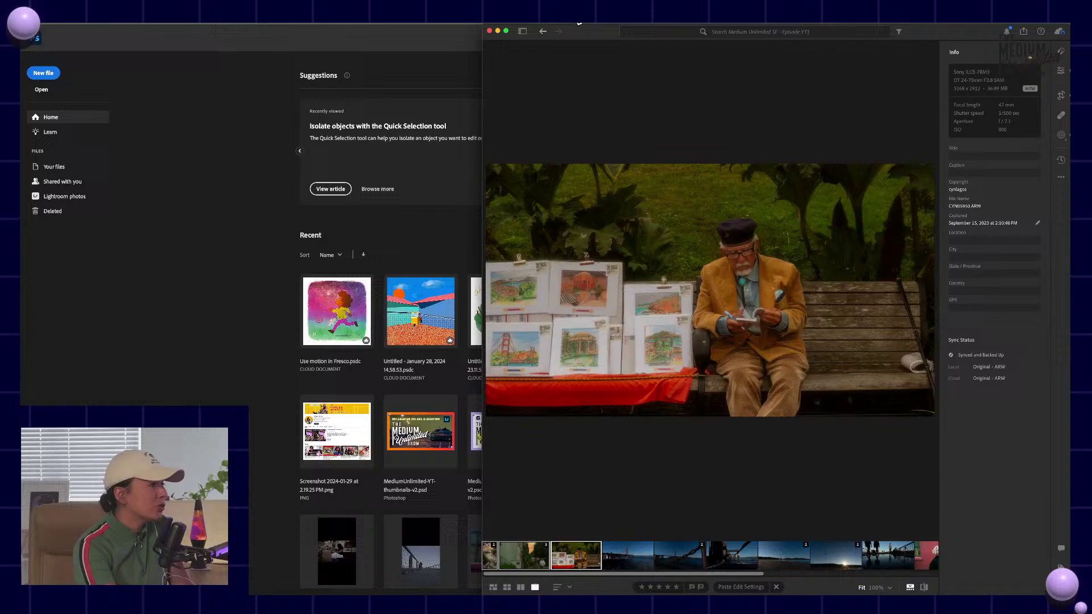
Expand the Lightroom window to full screen and show the editing controls for the photo of the man on the bench
{"action": "left_click", "coordinate": [506, 30]}
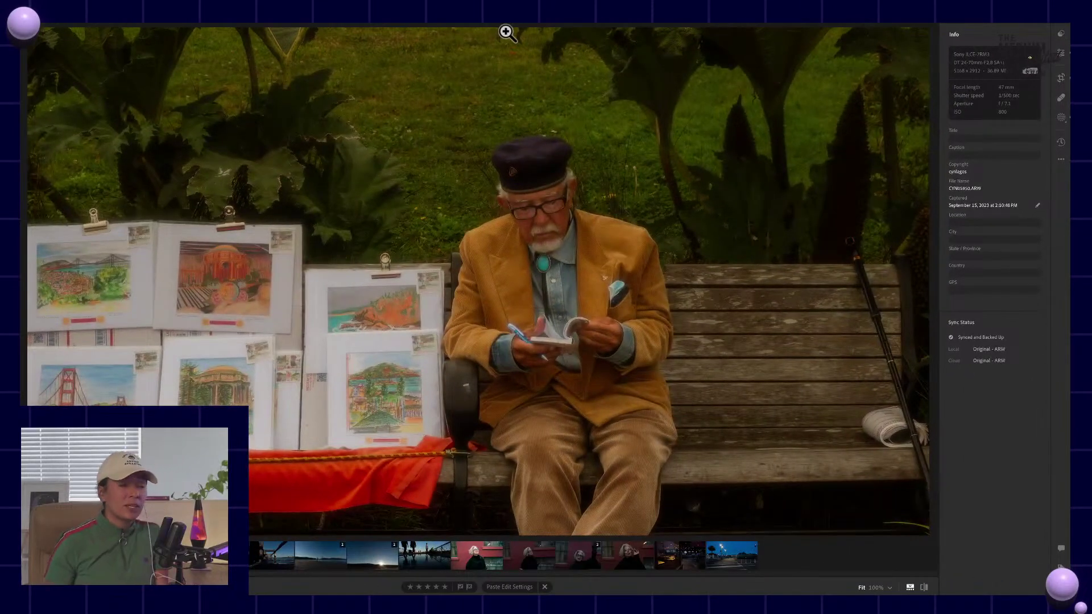
{"action": "left_click", "coordinate": [1062, 54]}
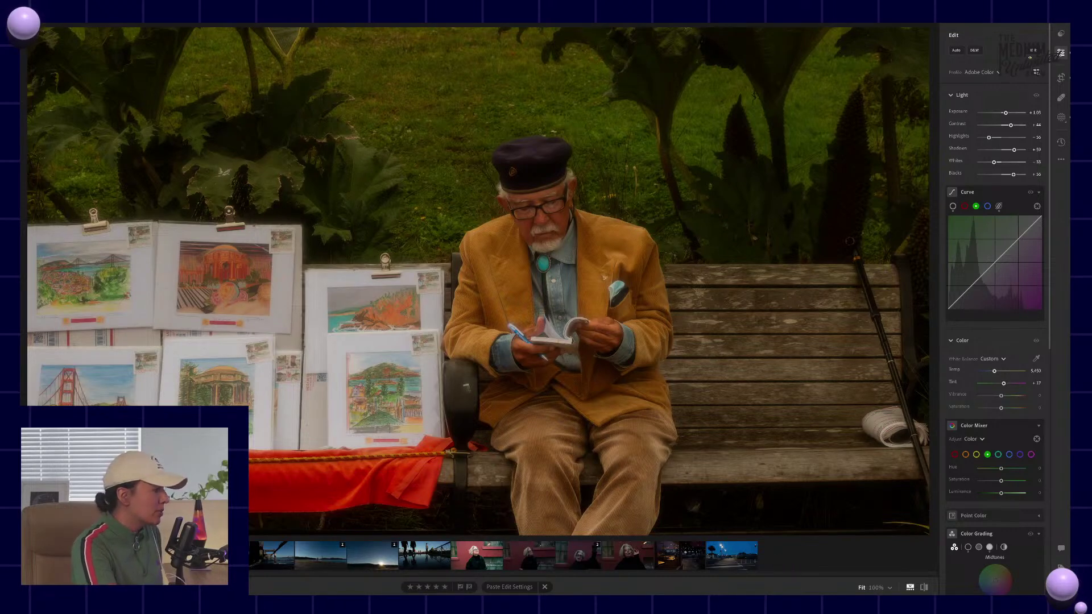
Display the original, unedited version of the photo of the man on the bench for comparison
{"action": "key", "text": "Left"}
{"action": "key", "text": "Right"}
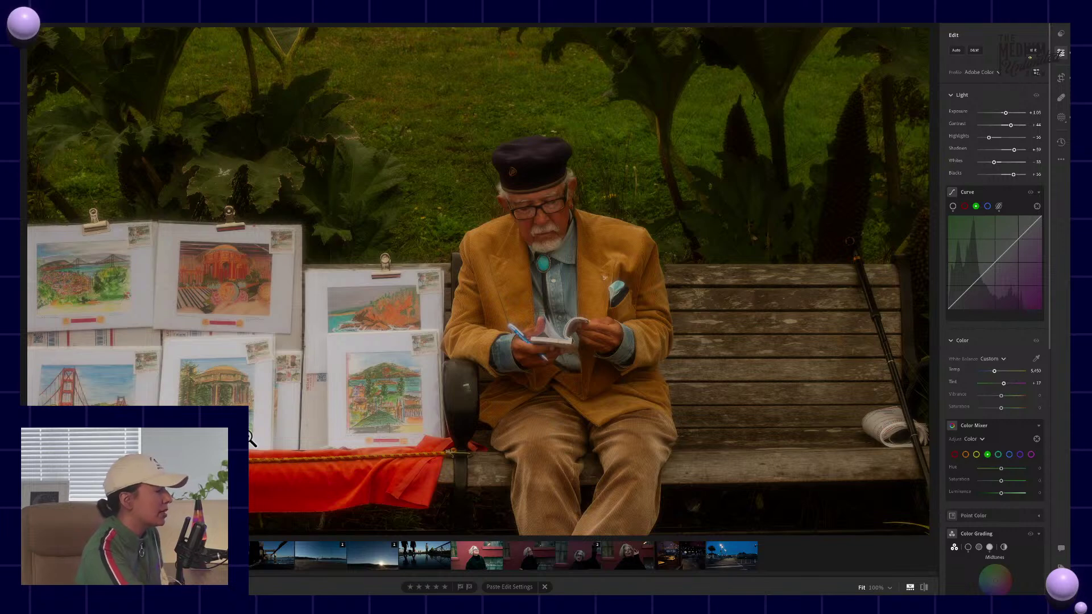
{"action": "key", "text": "backslash"}
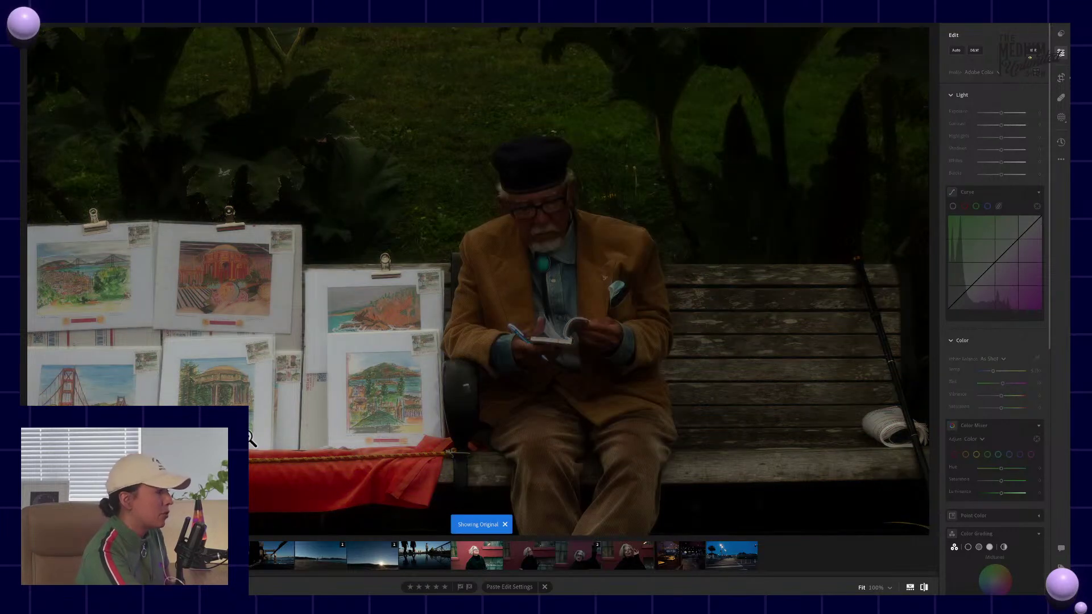
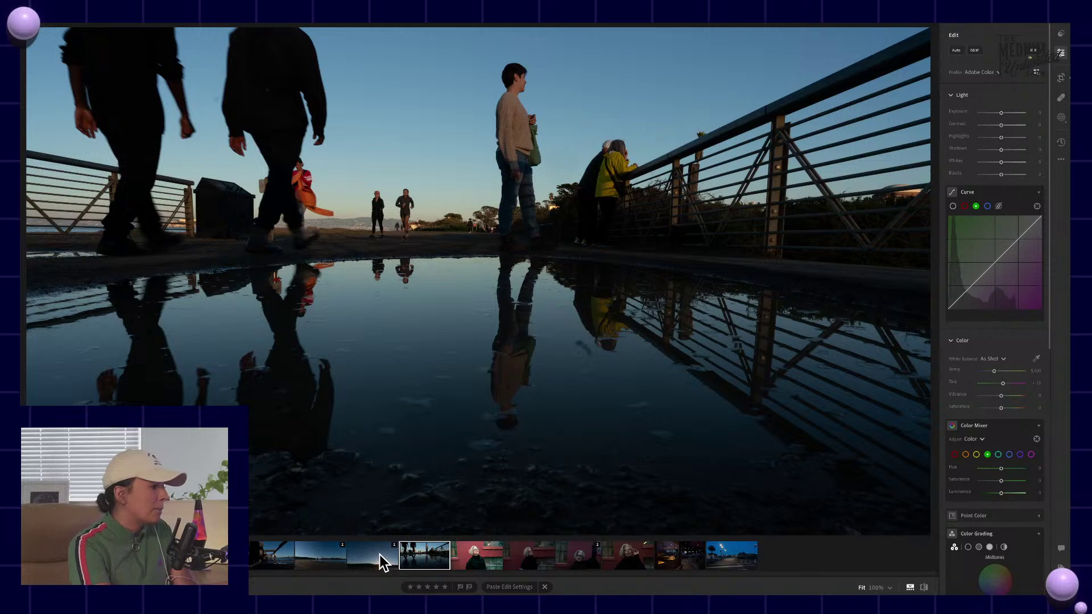
Browse back through the waterfront photos to the Golden Gate Bridge shot with the rusty chain
{"action": "left_click", "coordinate": [378, 560]}
{"action": "left_click", "coordinate": [326, 564]}
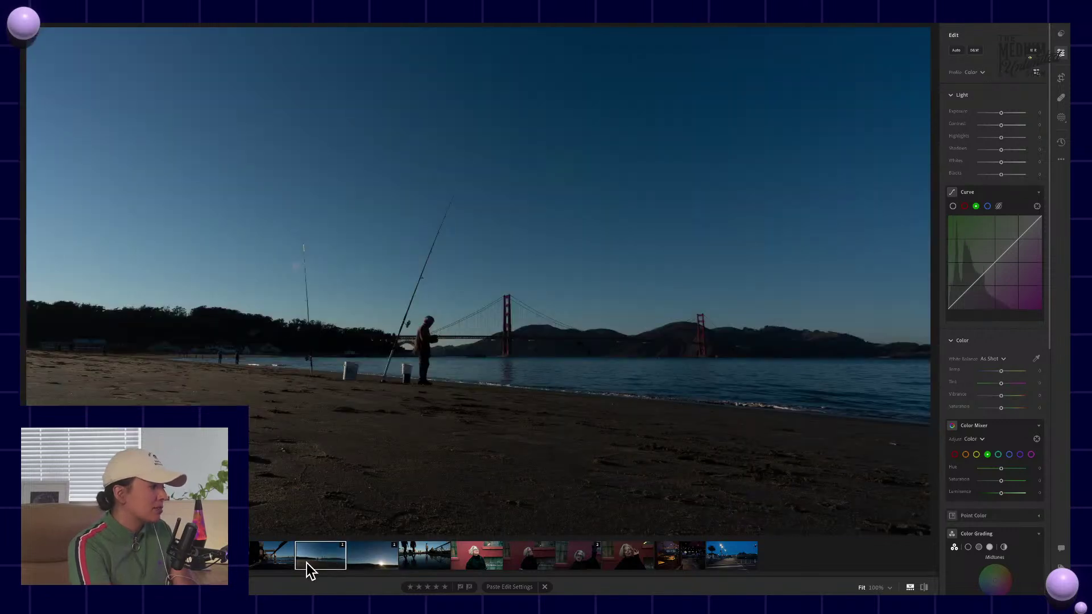
{"action": "left_click", "coordinate": [272, 557]}
{"action": "left_click", "coordinate": [262, 556]}
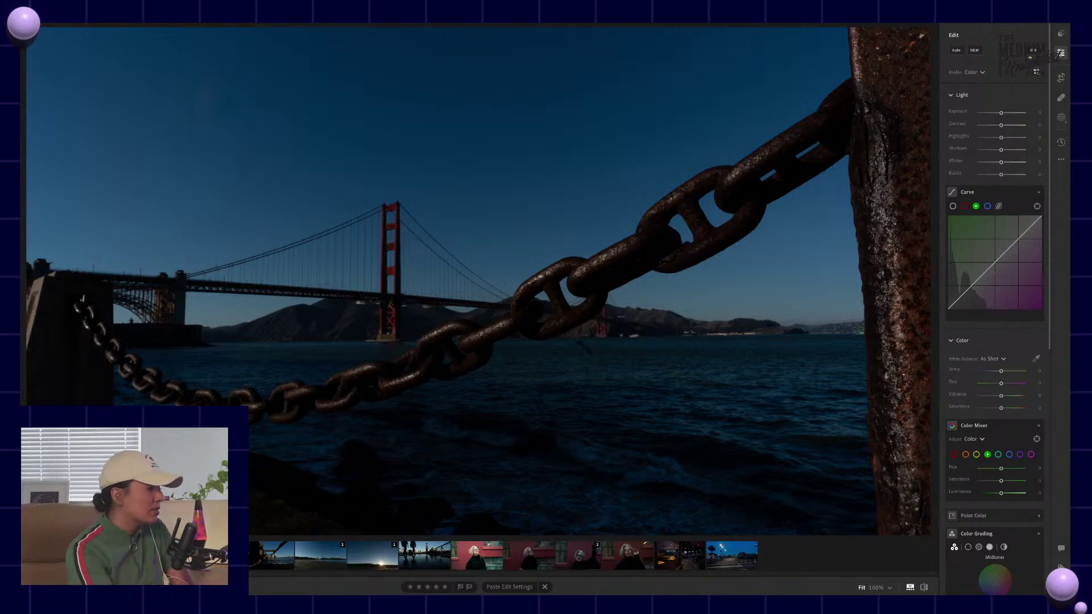
Compare the capture information of the wide Golden Gate Bridge photo, the wooden pier shot and the sunburst shot with birds
{"action": "key", "text": "Right"}
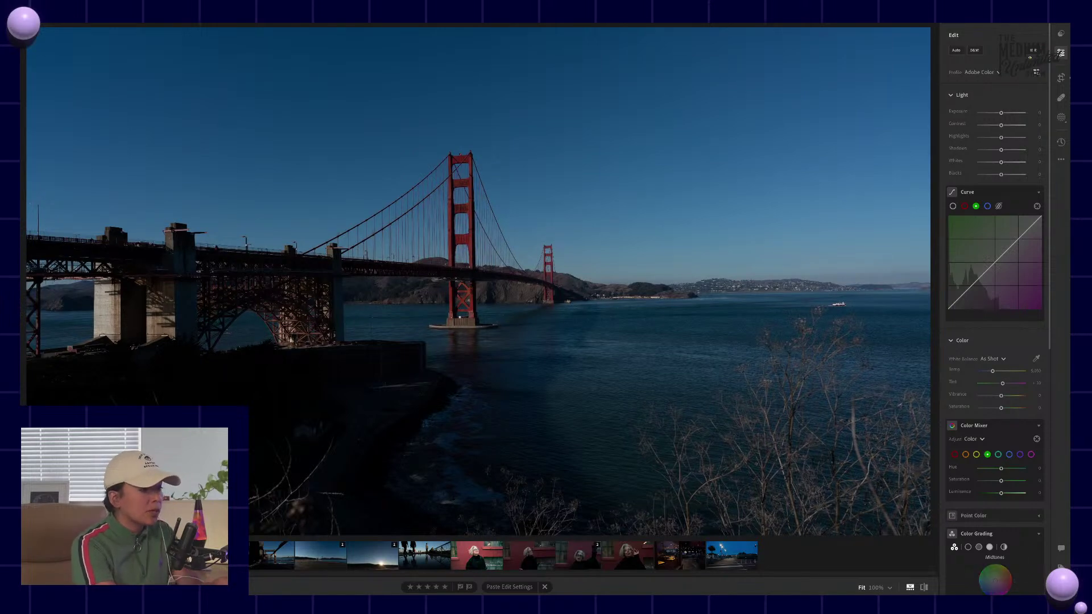
{"action": "key", "text": "i"}
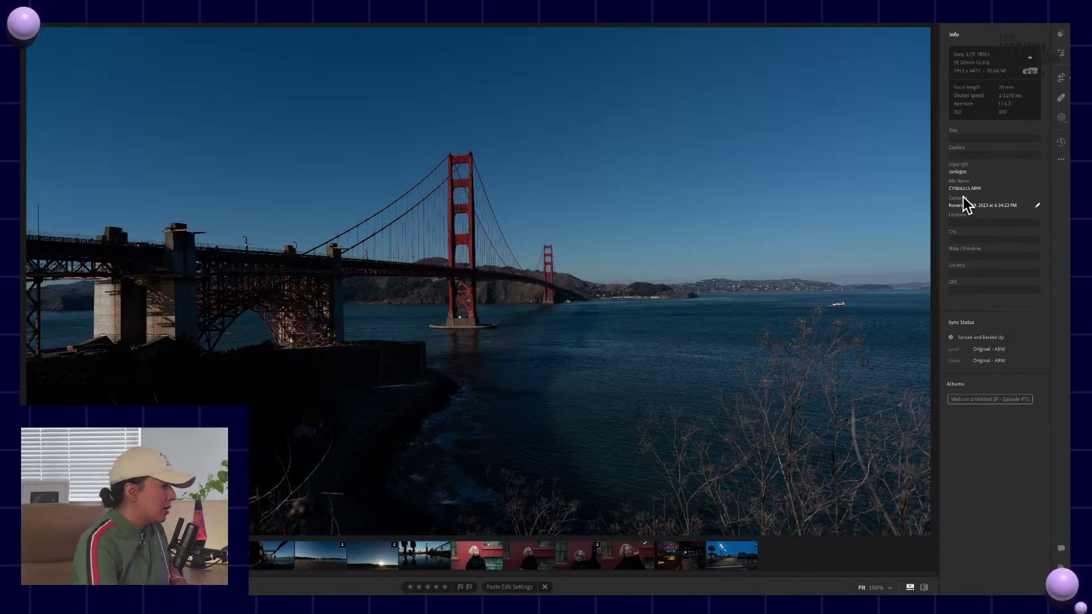
{"action": "left_click", "coordinate": [263, 555]}
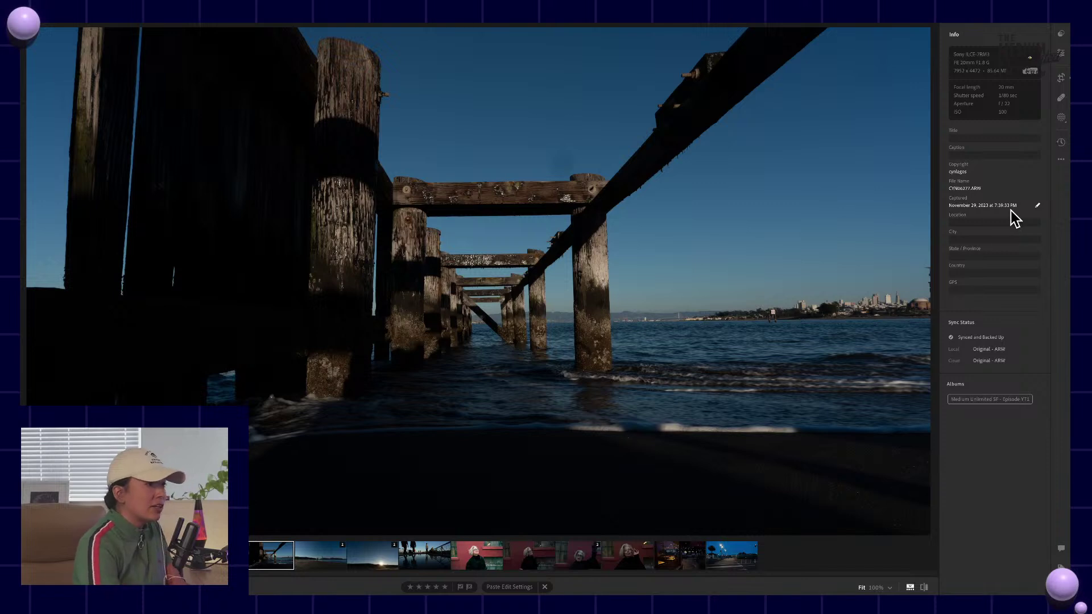
{"action": "left_click", "coordinate": [375, 559]}
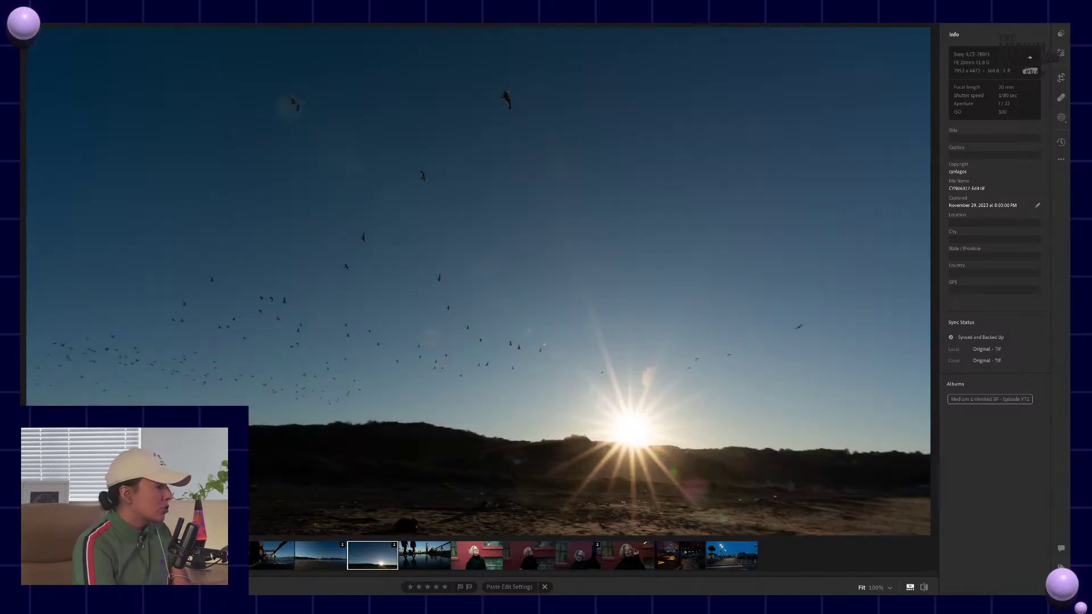
{"action": "left_click", "coordinate": [263, 557]}
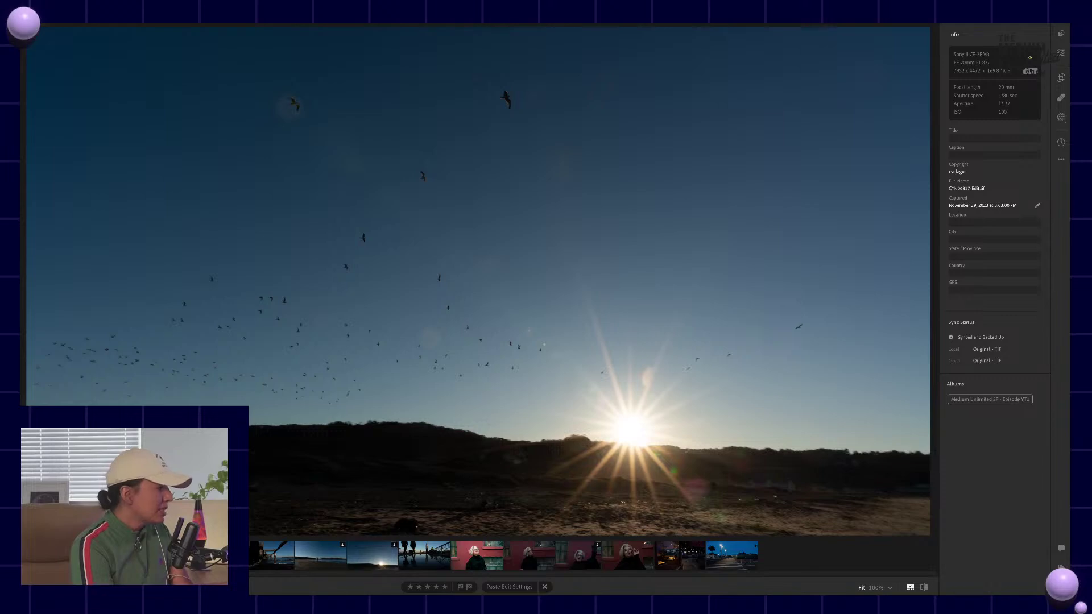
View the available presets for the wide Golden Gate Bridge photo and return to its editing controls
{"action": "left_click", "coordinate": [1061, 35]}
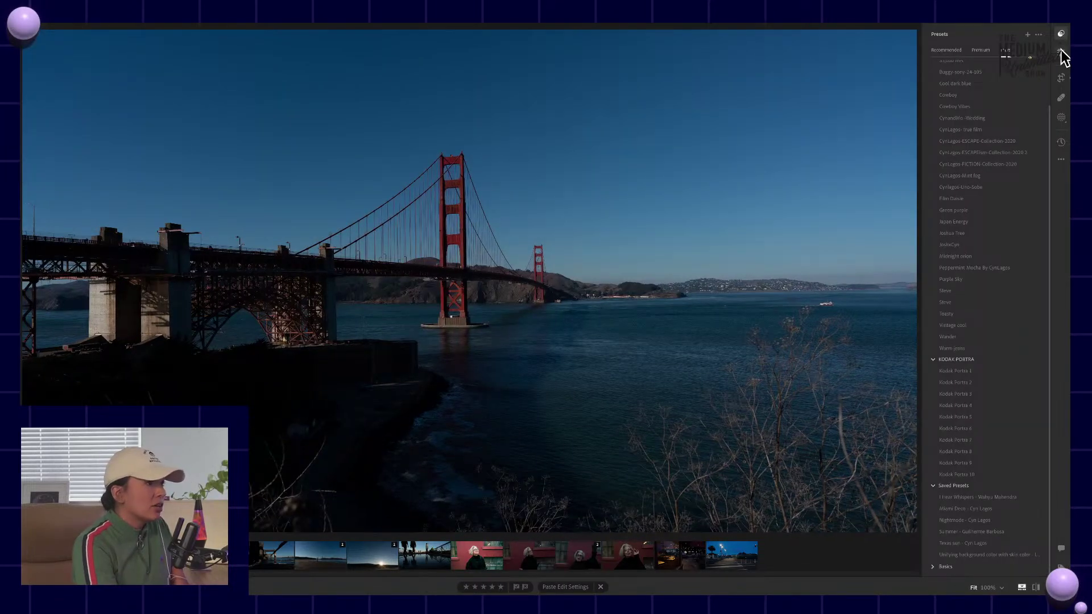
{"action": "left_click", "coordinate": [1062, 53]}
{"action": "left_click", "coordinate": [1062, 53]}
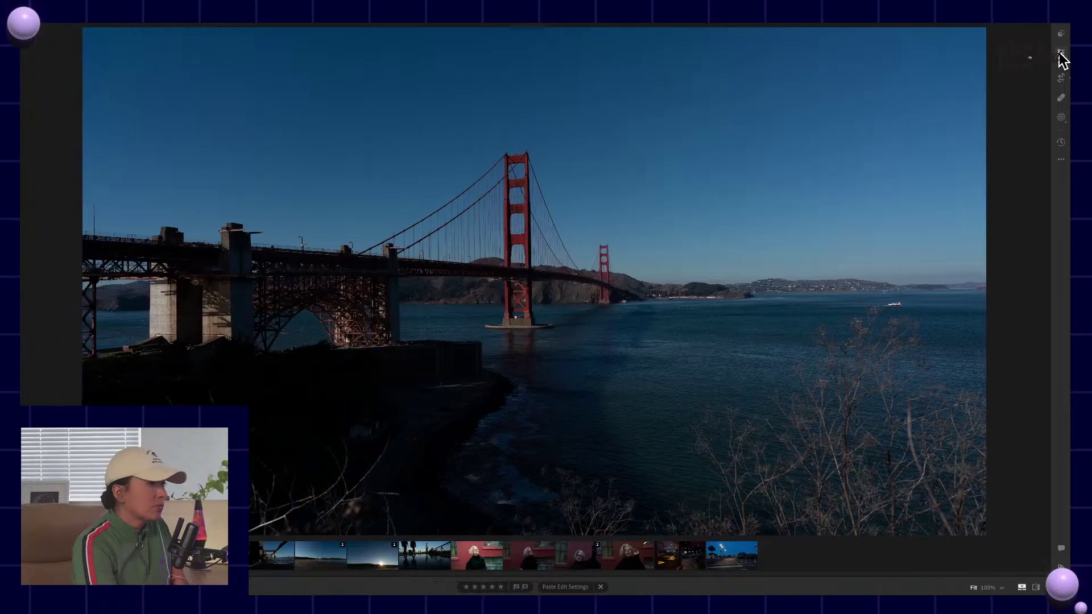
{"action": "left_click", "coordinate": [1062, 53]}
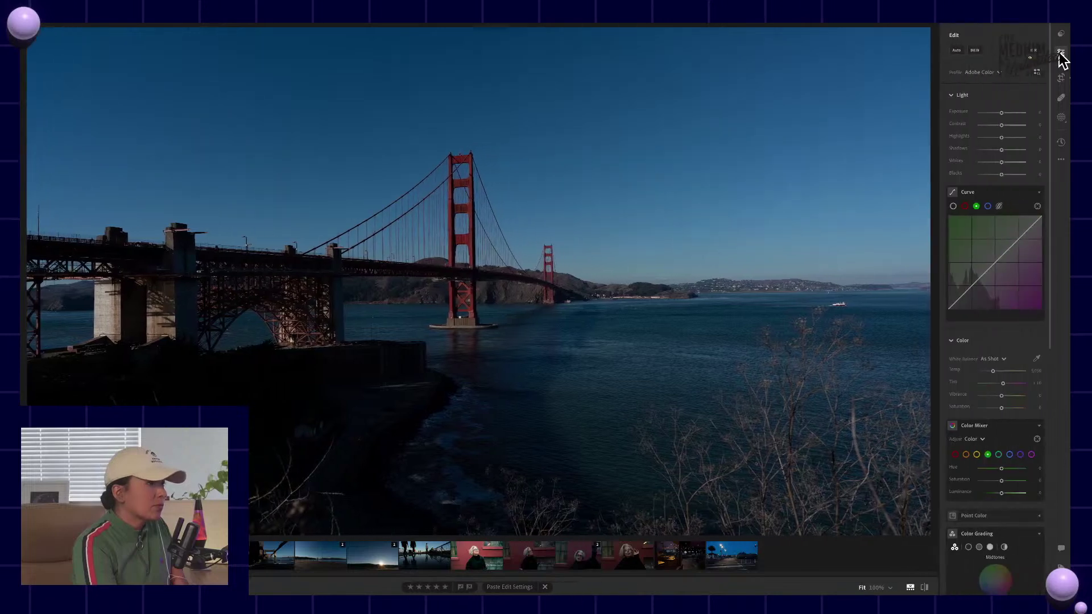
Collapse the Color and Curve sections of the editing controls, leaving the Light sliders expanded
{"action": "left_click", "coordinate": [991, 193]}
{"action": "left_click", "coordinate": [984, 192]}
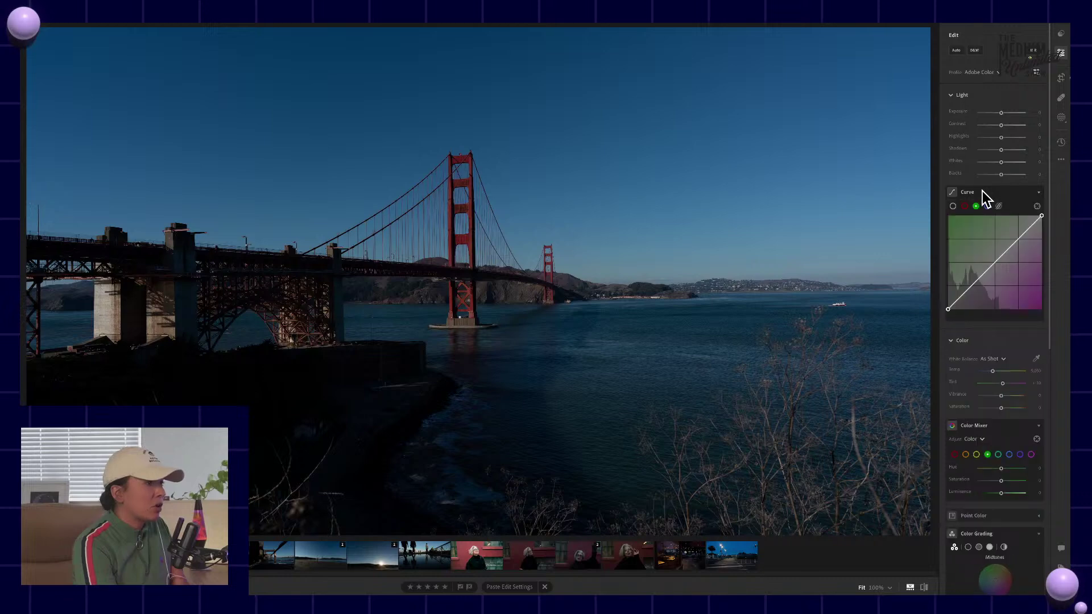
{"action": "left_click", "coordinate": [989, 194]}
{"action": "left_click", "coordinate": [990, 194]}
{"action": "left_click", "coordinate": [983, 190]}
{"action": "left_click", "coordinate": [983, 191]}
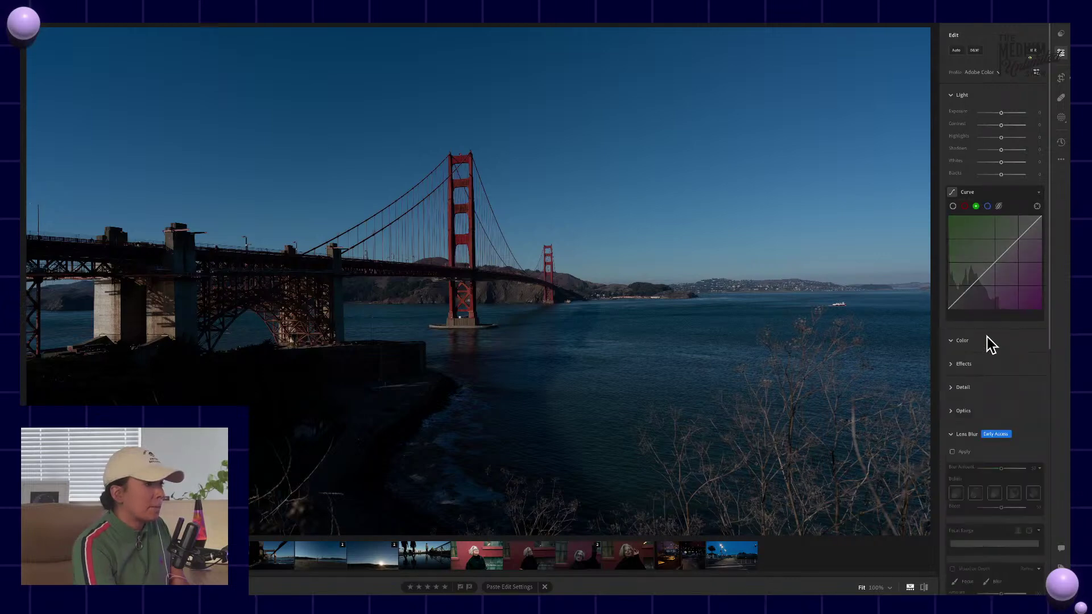
{"action": "scroll", "coordinate": [987, 337], "scroll_direction": "down", "scroll_amount": 2}
{"action": "left_click", "coordinate": [984, 229]}
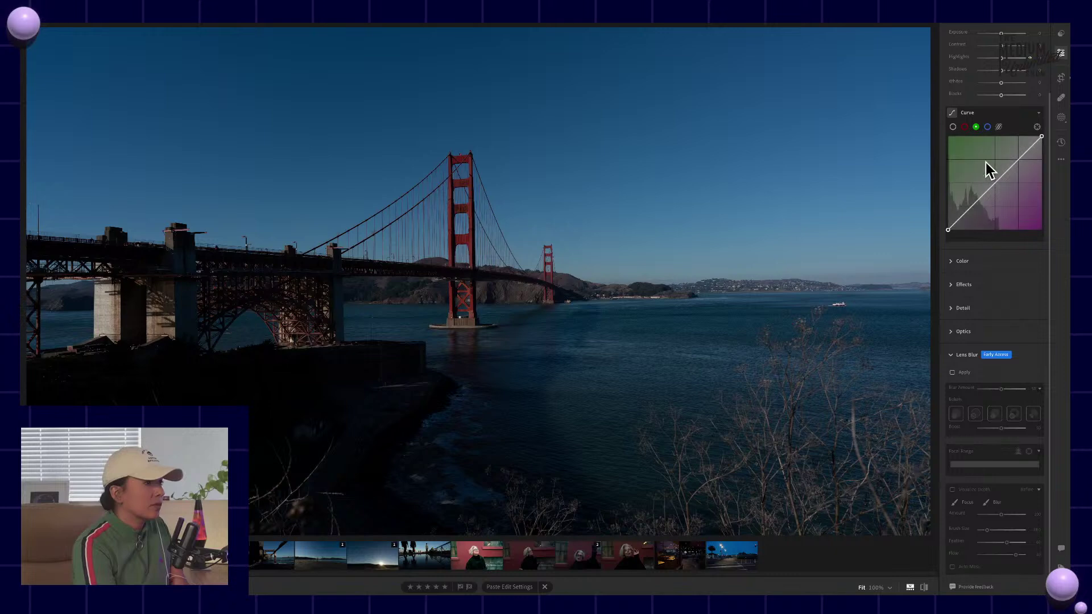
{"action": "left_click", "coordinate": [999, 114]}
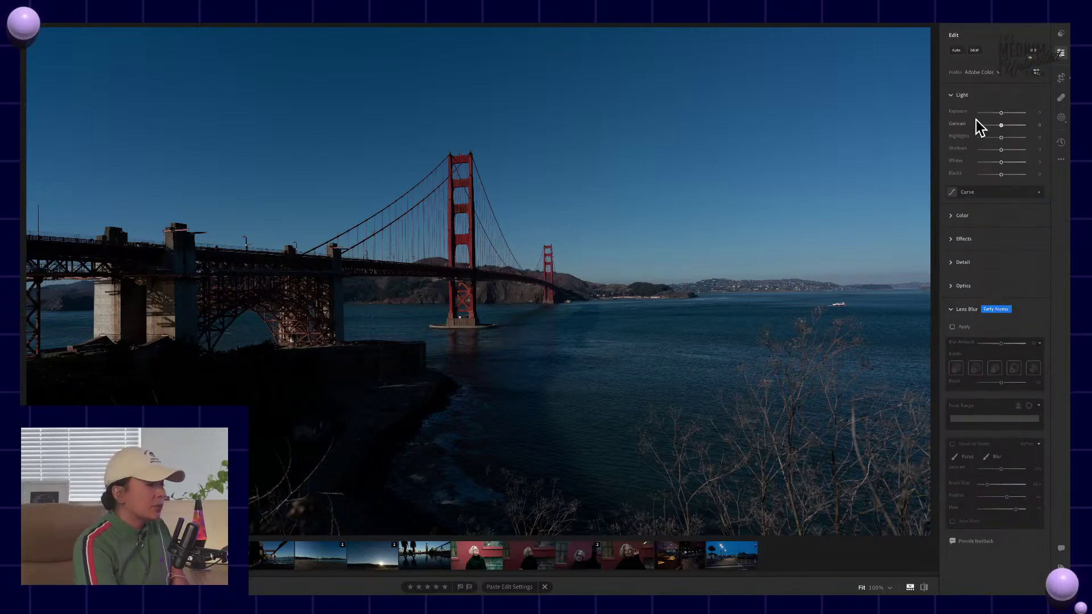
{"action": "left_click", "coordinate": [982, 97]}
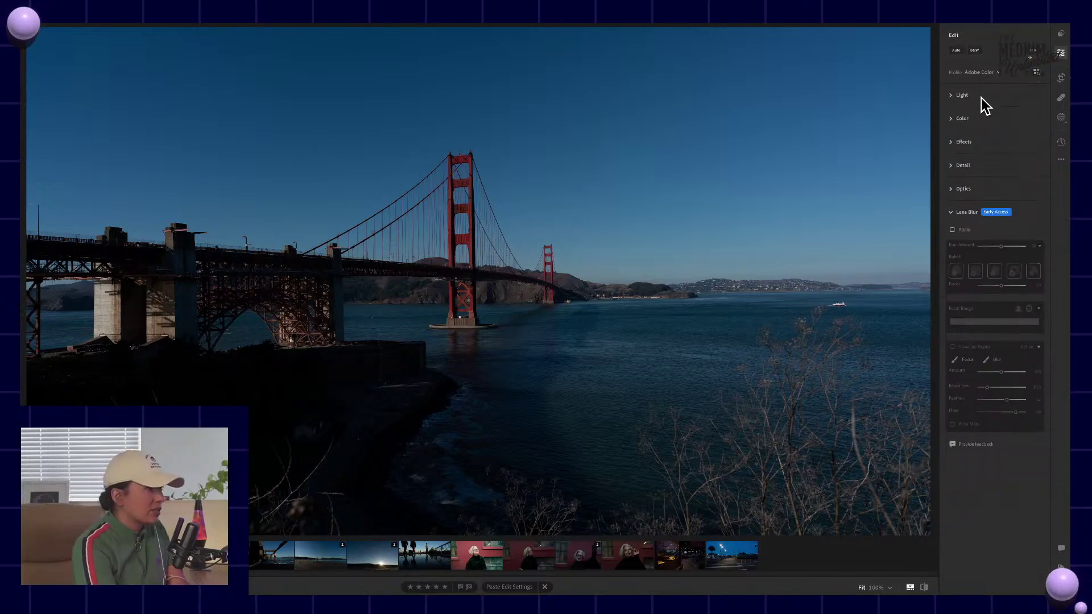
{"action": "left_click", "coordinate": [953, 95]}
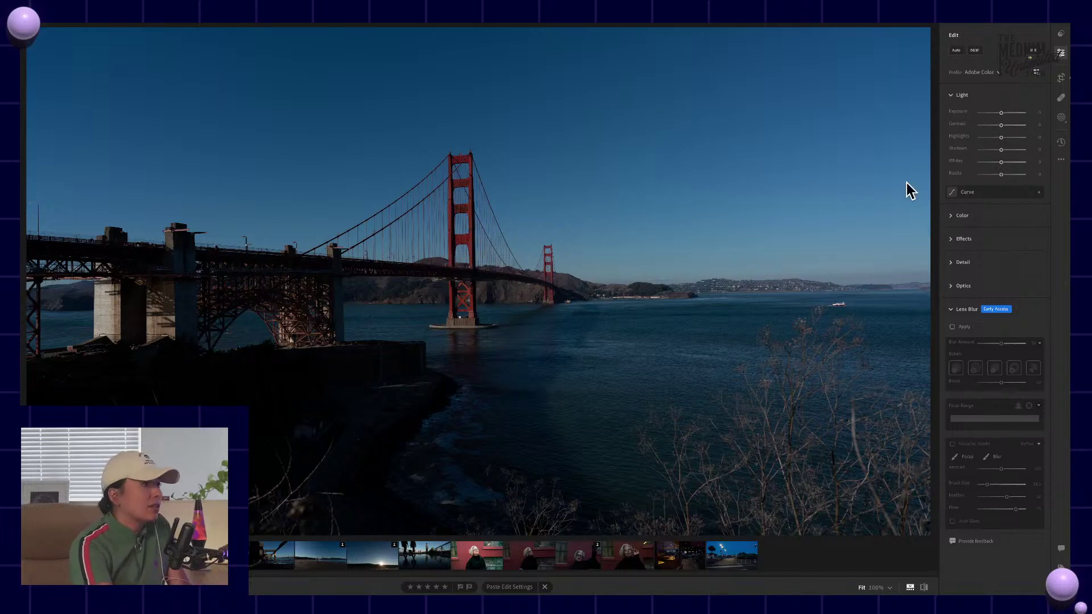
Convert the bridge photo to black and white and display its original version for comparison
{"action": "left_click", "coordinate": [975, 51]}
{"action": "key", "text": "alt"}
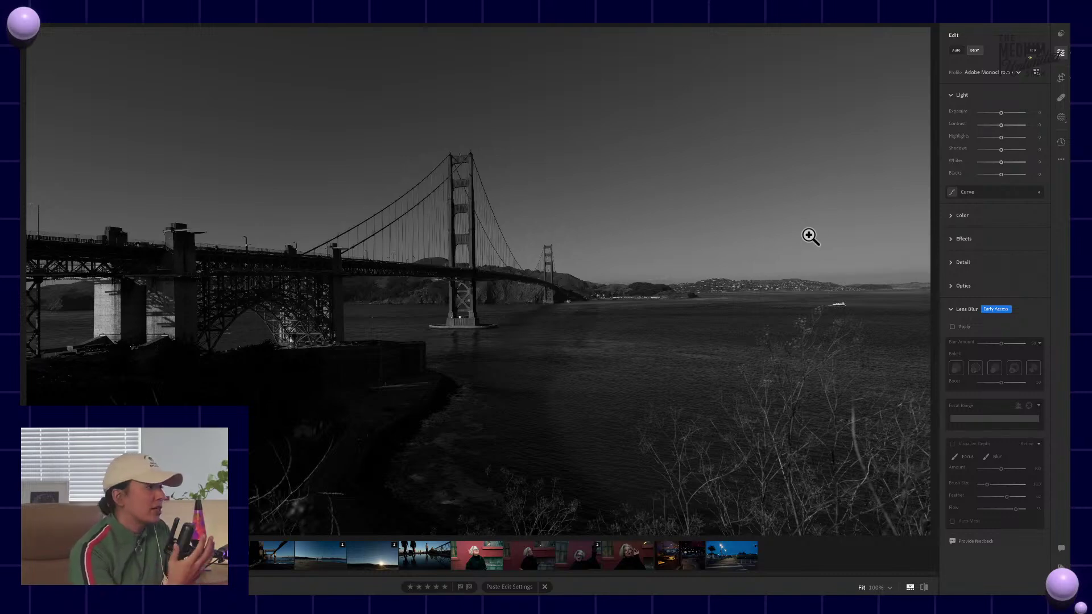
{"action": "key", "text": "backslash"}
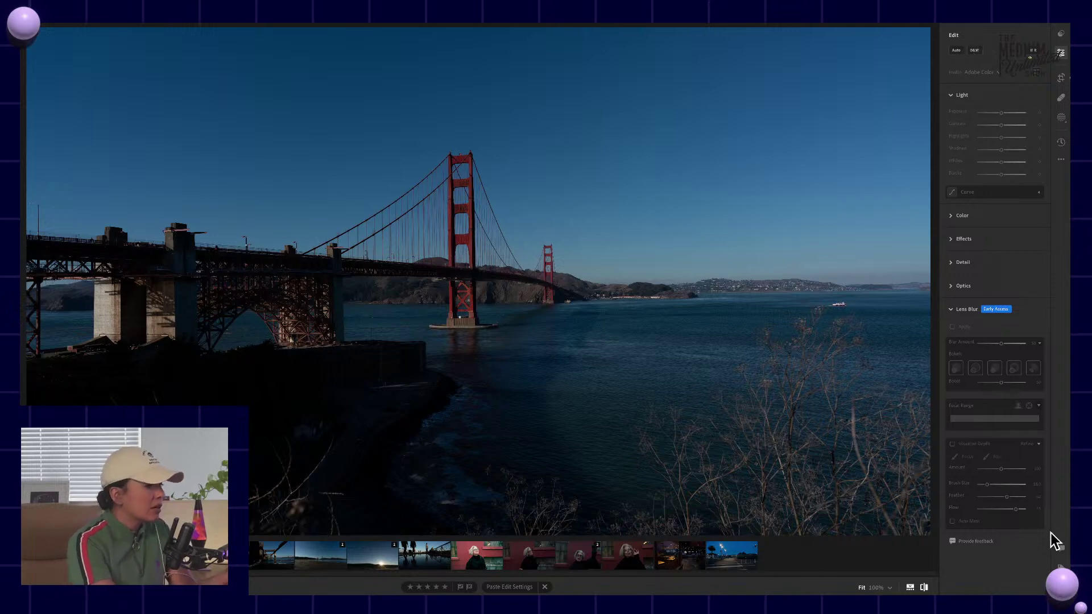
Check the bridge photo's capture information and switch off its black-and-white treatment
{"action": "left_click", "coordinate": [1061, 587]}
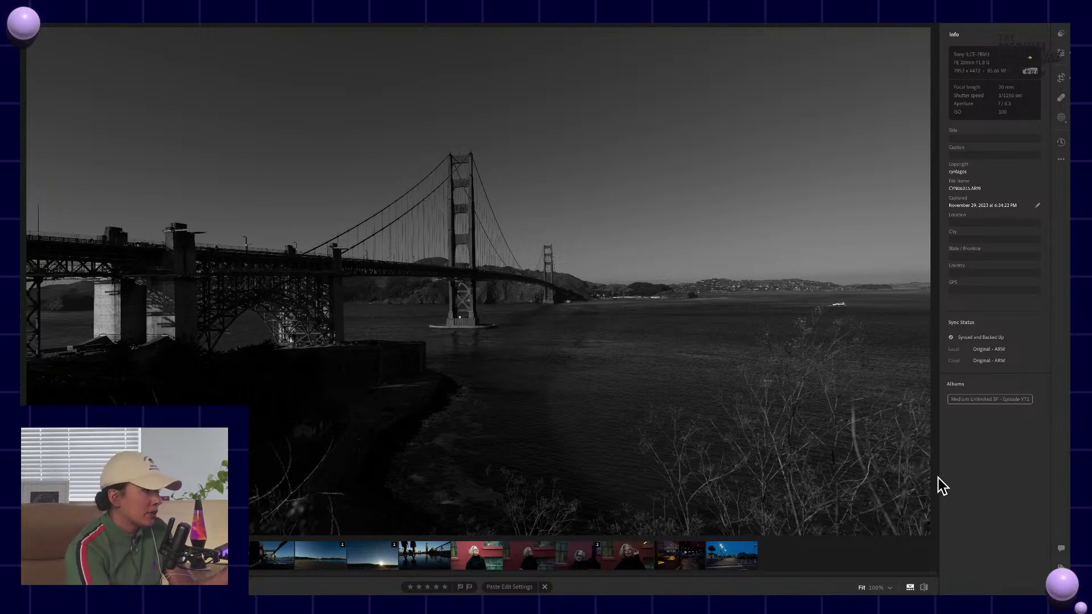
{"action": "left_click", "coordinate": [1058, 57]}
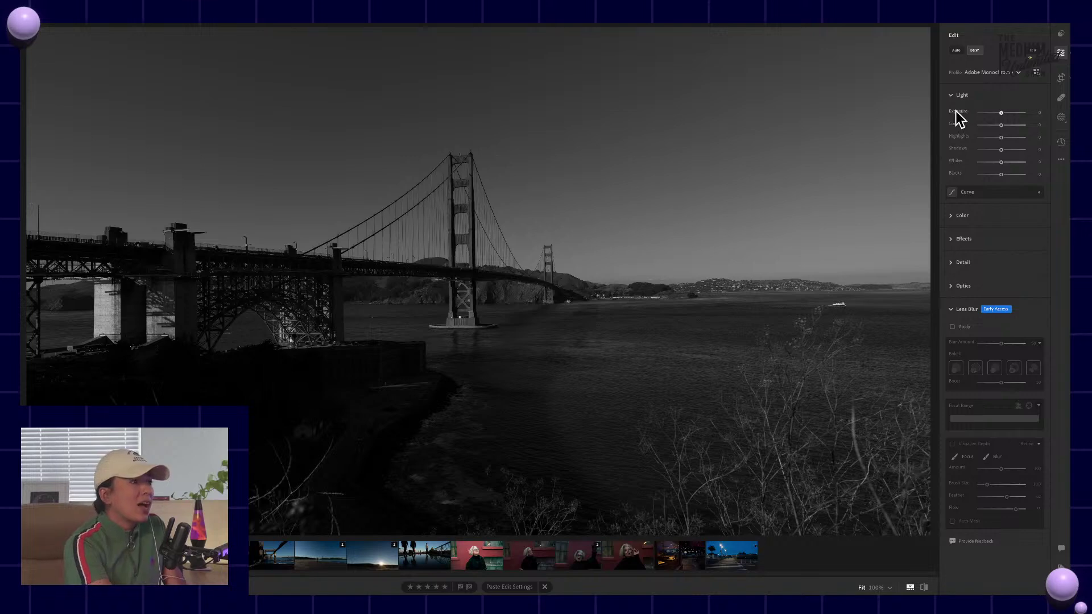
{"action": "left_click", "coordinate": [974, 51]}
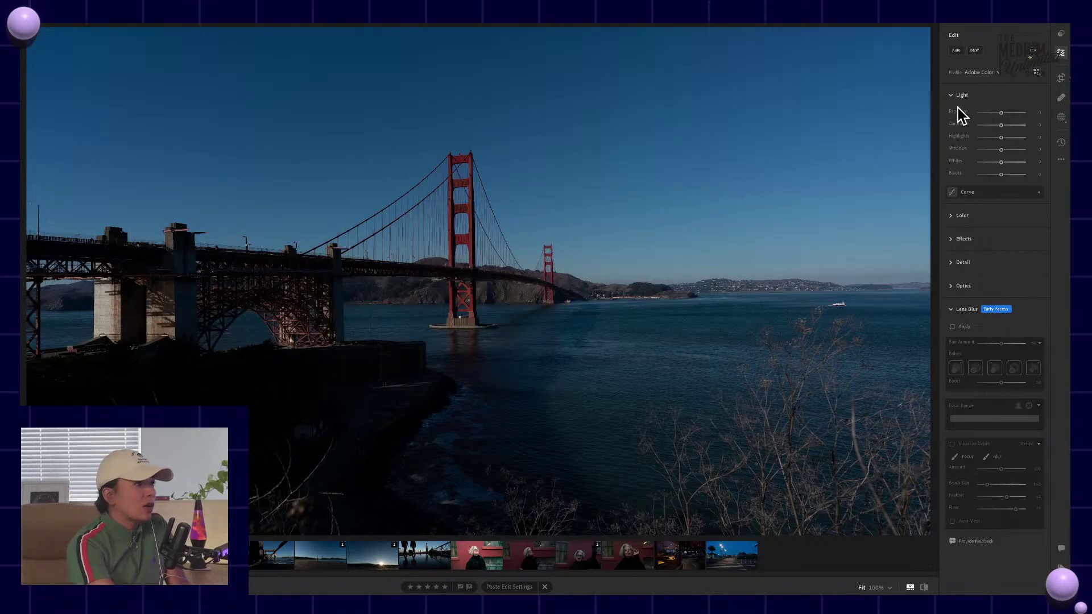
{"action": "key", "text": "alt"}
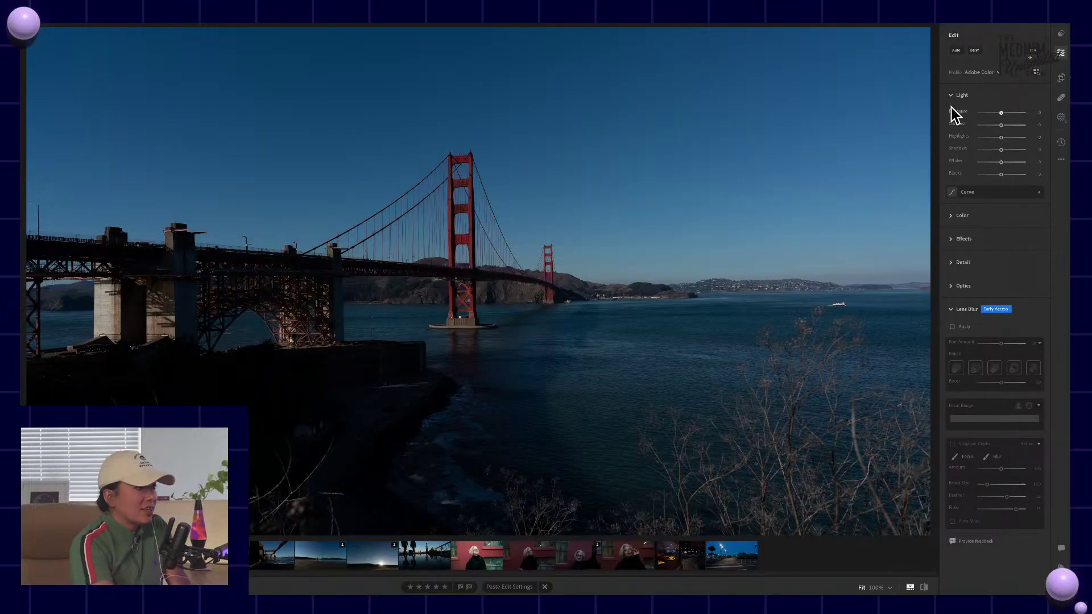
Expand the Curve under the Light controls and select the combined RGB curve instead of the green channel
{"action": "left_click", "coordinate": [951, 96]}
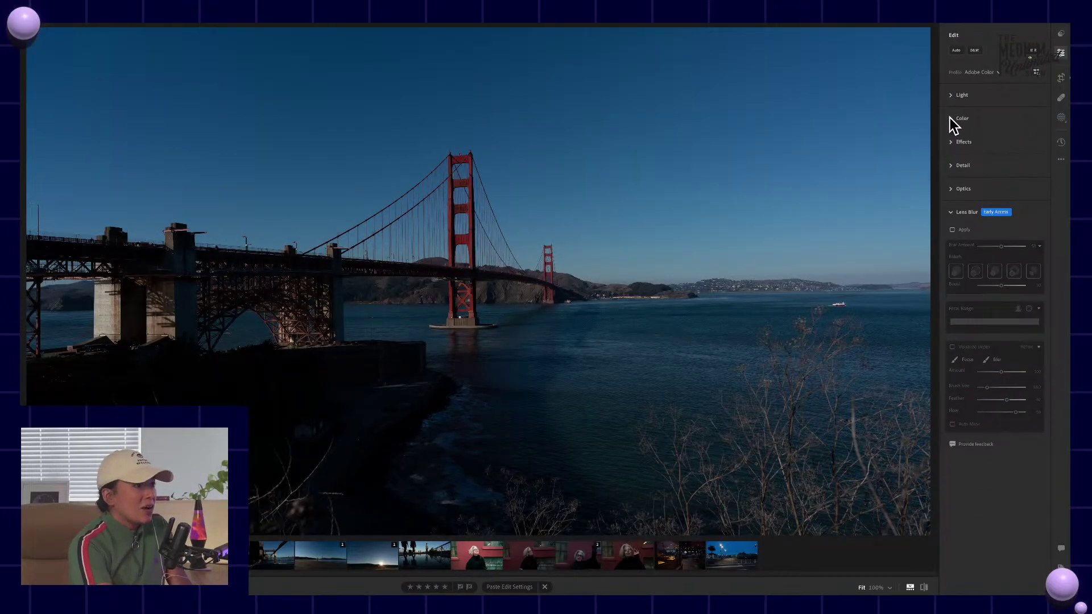
{"action": "left_click", "coordinate": [950, 97]}
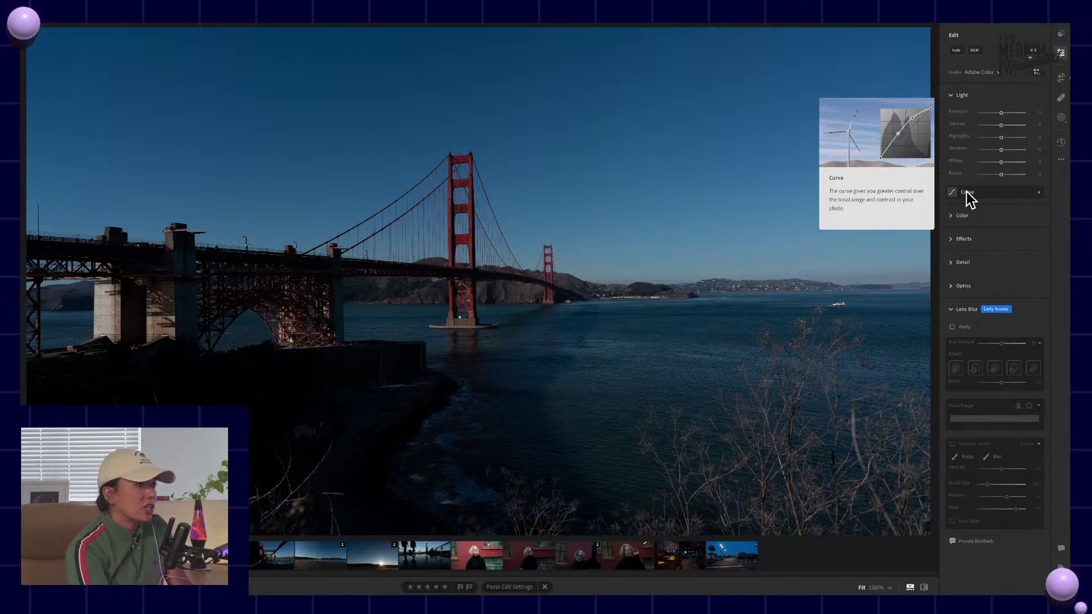
{"action": "left_click", "coordinate": [967, 192]}
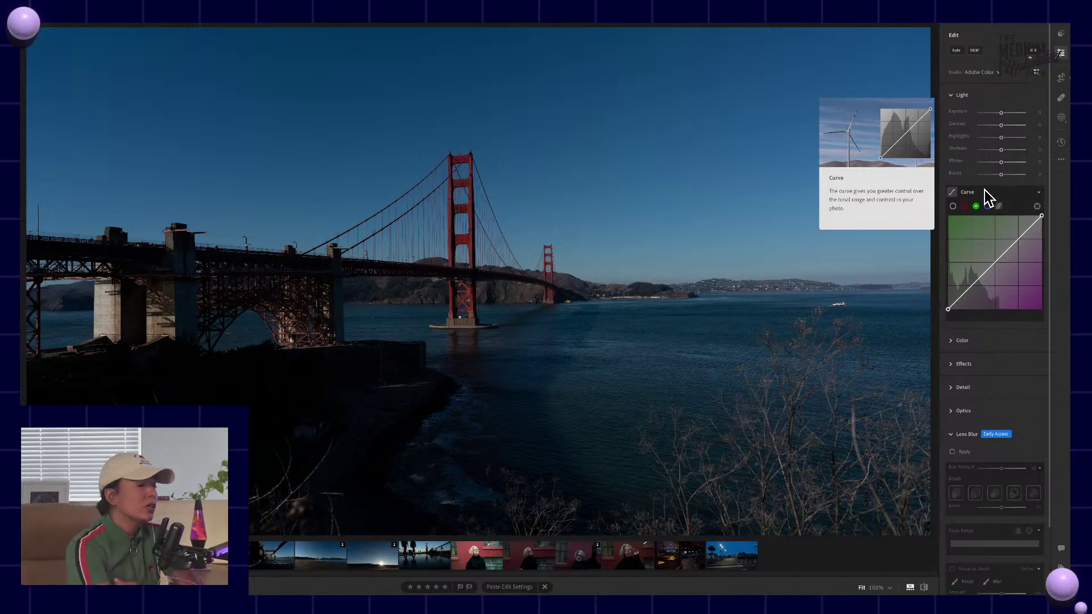
{"action": "left_click", "coordinate": [953, 207]}
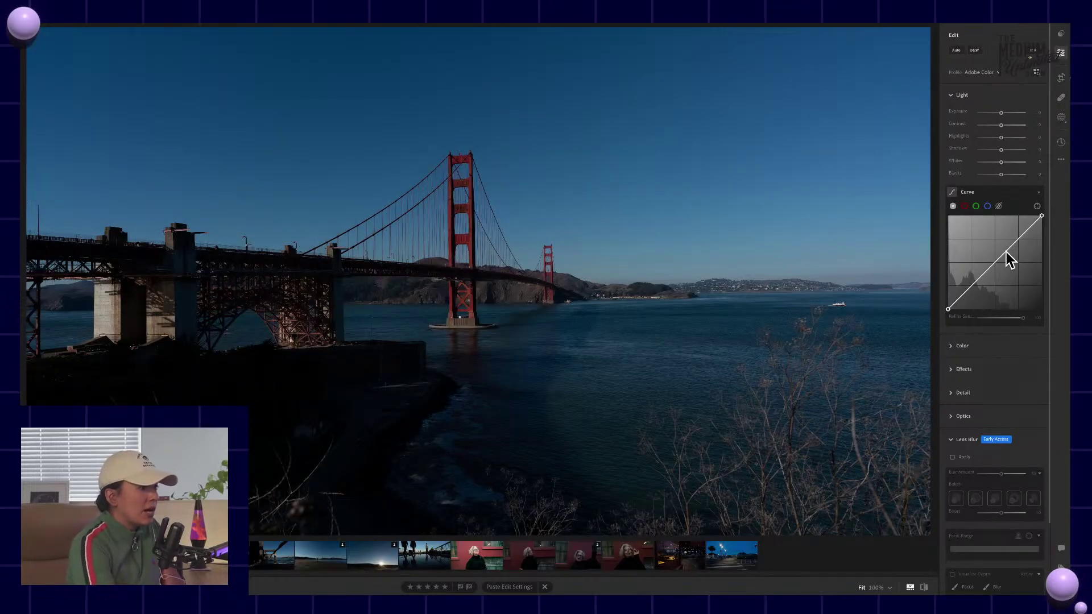
Add anchor points for the shadows, midtones and highlights along the RGB curve
{"action": "key", "text": "alt"}
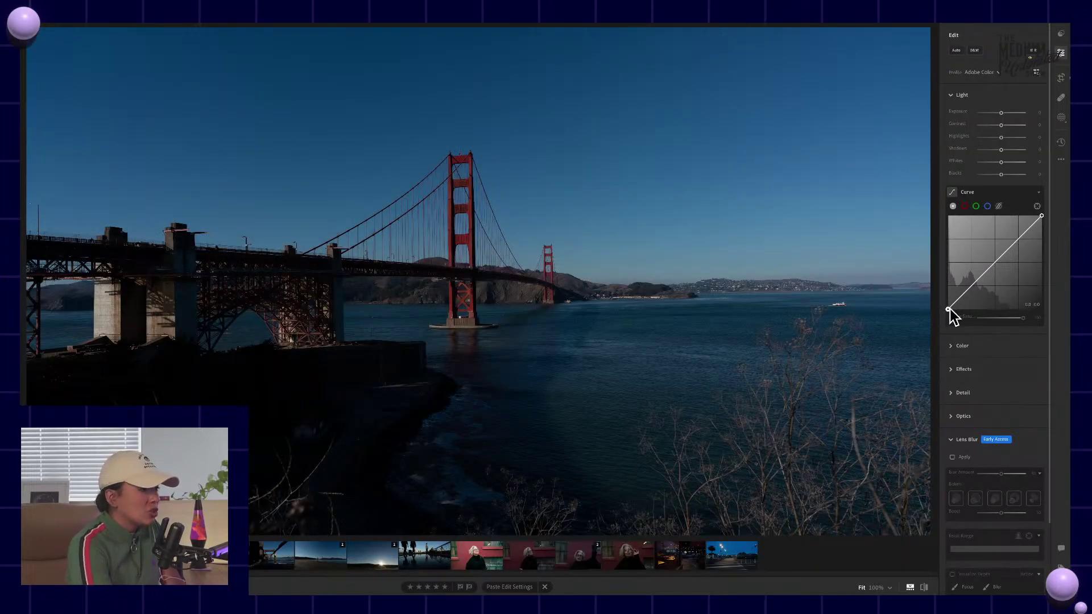
{"action": "key", "text": "alt"}
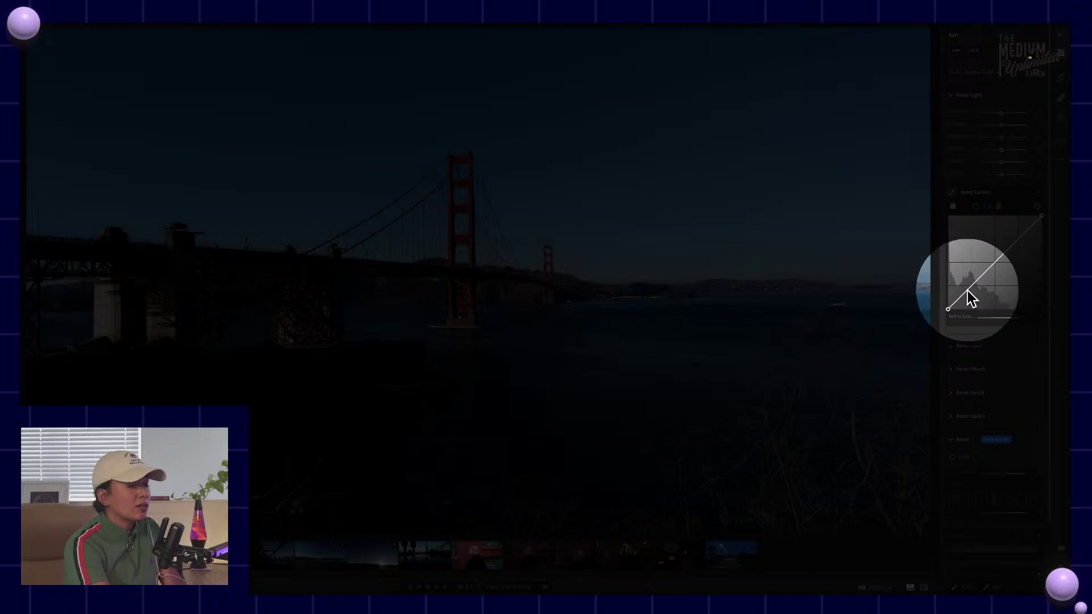
{"action": "left_click", "coordinate": [996, 258]}
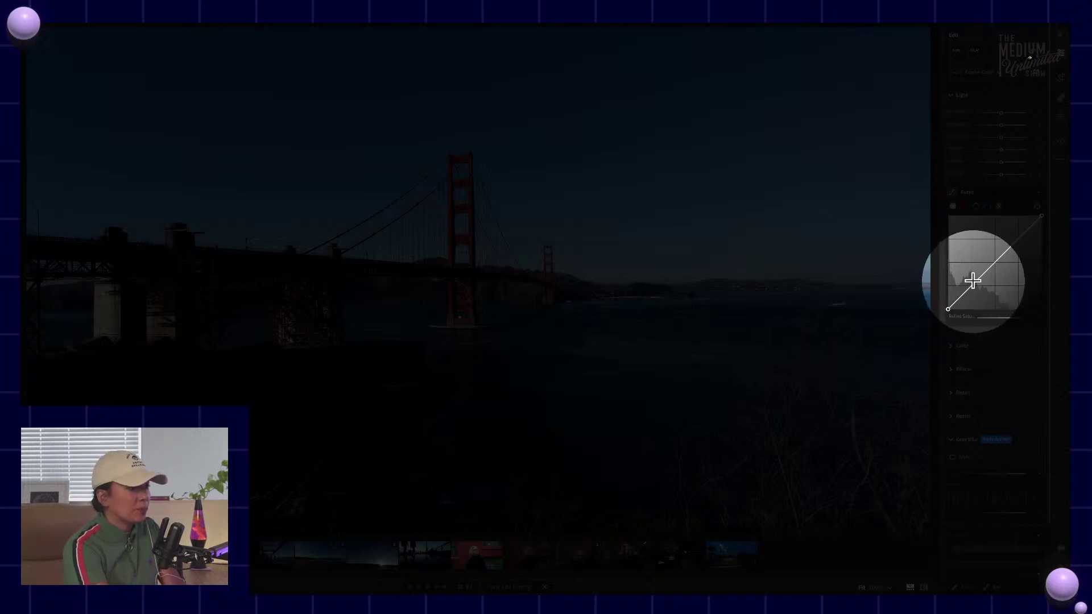
{"action": "left_click", "coordinate": [1018, 235]}
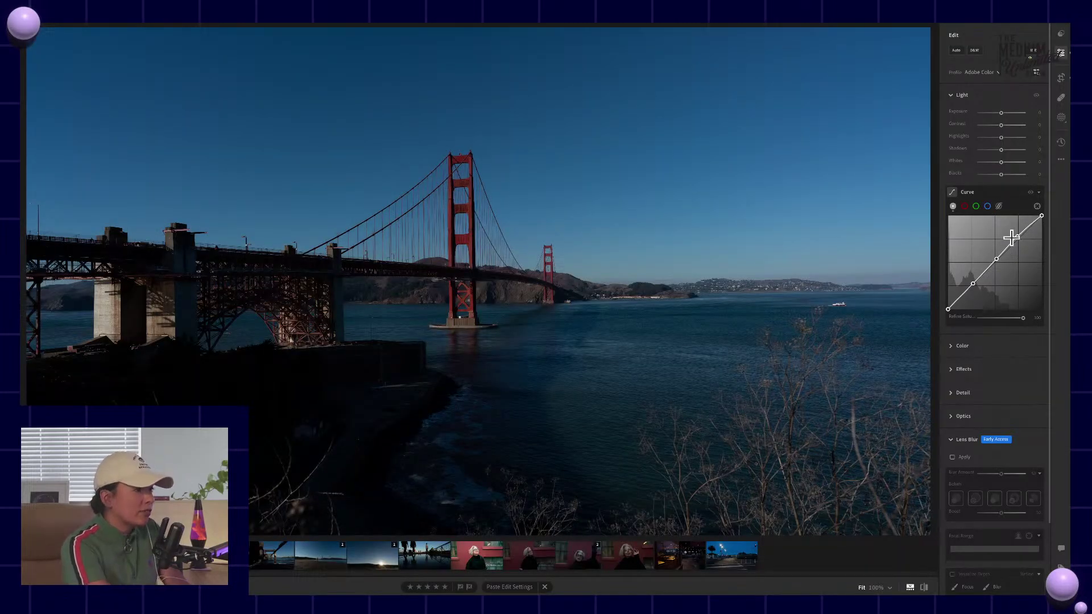
Try lowering the curve's highlight point and shifting its shadow point, and undo the last curve change
{"action": "left_click_drag", "start_coordinate": [1017, 233], "coordinate": [1022, 293]}
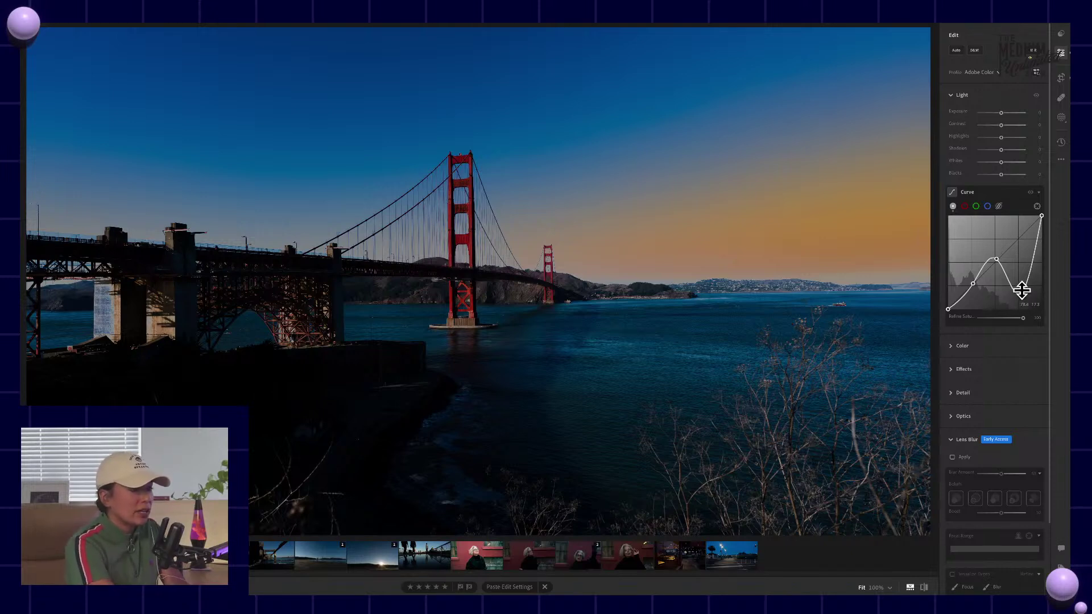
{"action": "double_click", "coordinate": [1022, 290]}
{"action": "left_click_drag", "start_coordinate": [1016, 235], "coordinate": [1023, 252]}
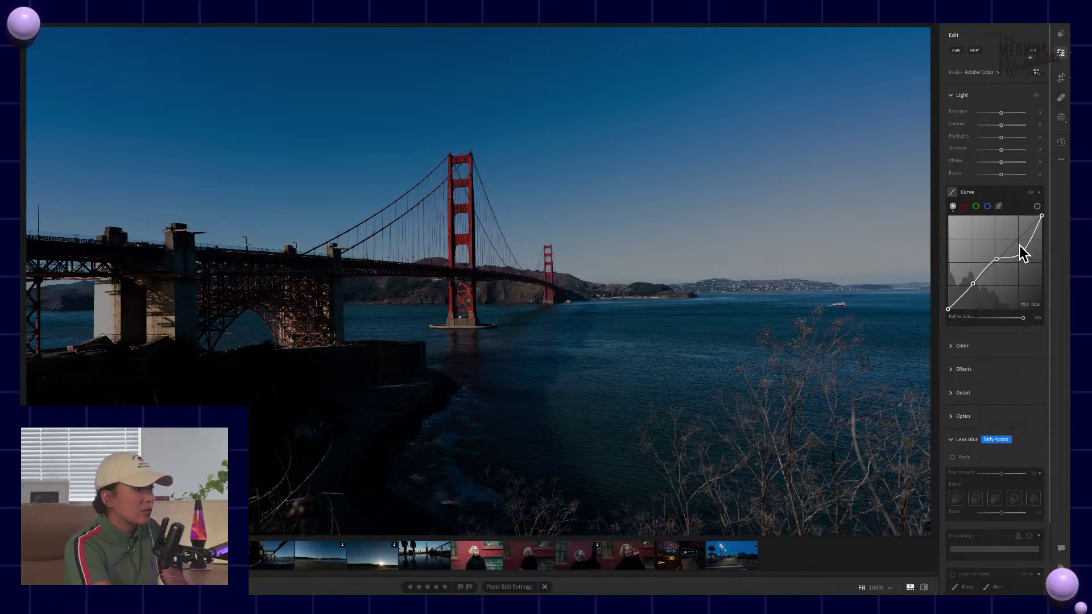
{"action": "left_click_drag", "start_coordinate": [1020, 250], "coordinate": [1019, 245]}
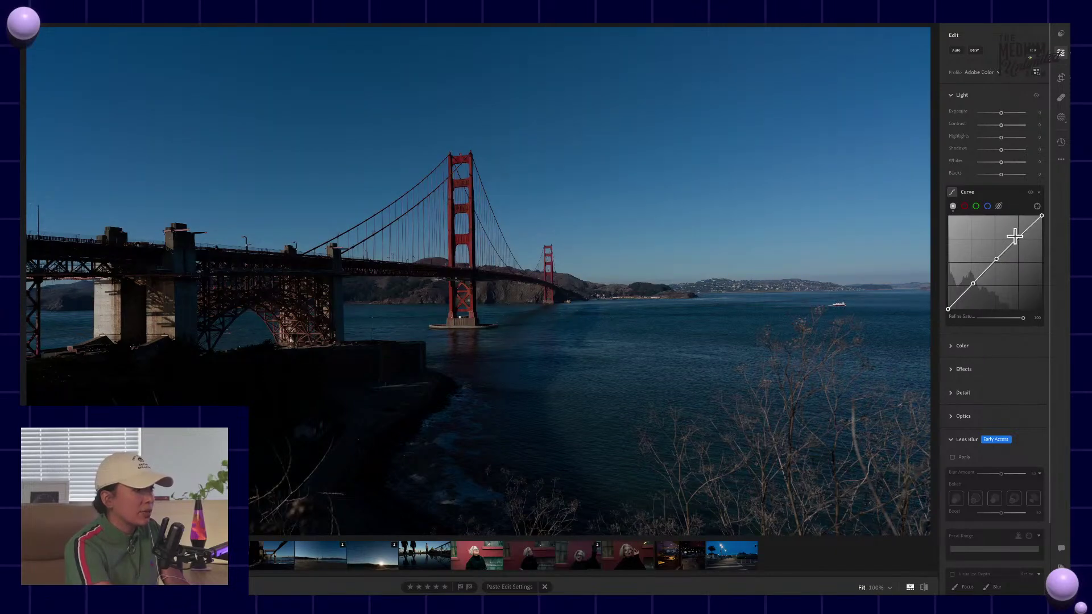
{"action": "mouse_move", "coordinate": [974, 282]}
{"action": "left_mouse_down"}
{"action": "mouse_move", "coordinate": [975, 297]}
{"action": "mouse_move", "coordinate": [968, 282]}
{"action": "left_mouse_up"}
{"action": "key", "text": "ctrl+z"}
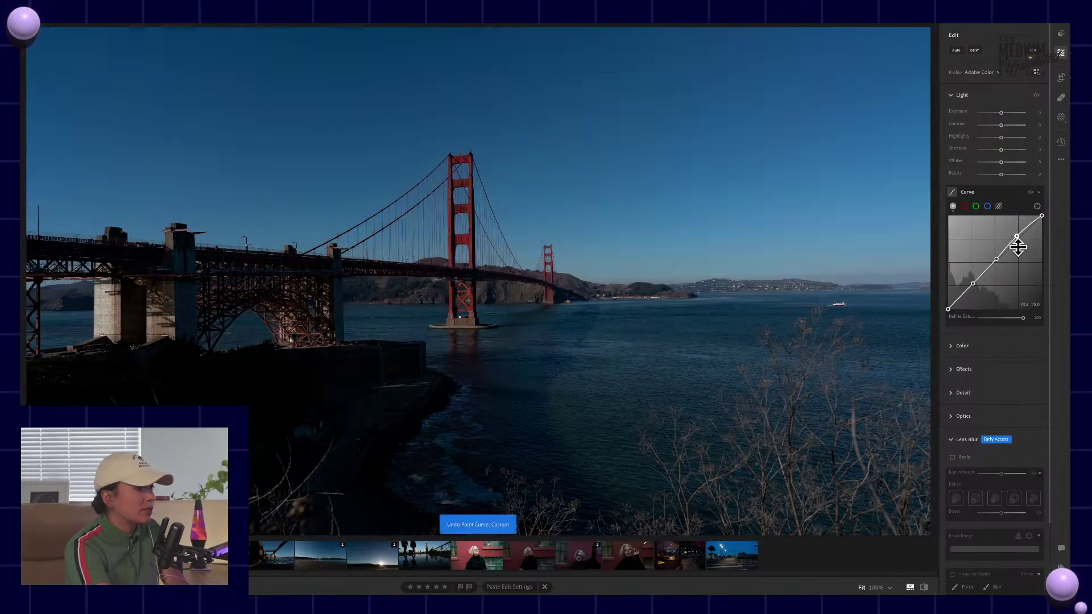
Shape the RGB curve into a gentle S by lowering the shadows and raising the highlights above the diagonal
{"action": "left_click_drag", "start_coordinate": [1017, 237], "coordinate": [1016, 247]}
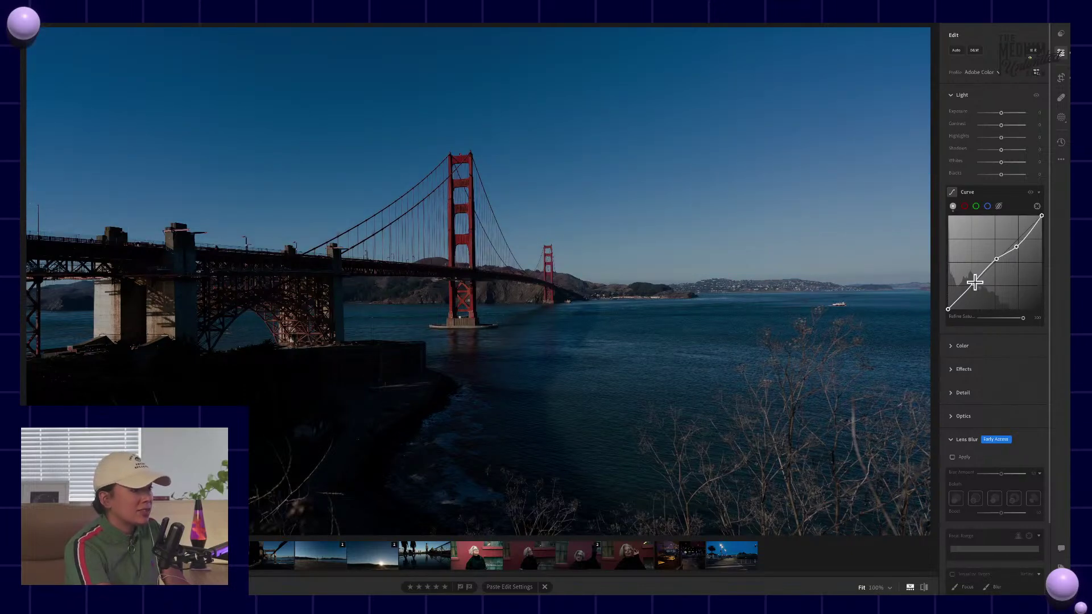
{"action": "mouse_move", "coordinate": [973, 284]}
{"action": "left_mouse_down"}
{"action": "mouse_move", "coordinate": [971, 276]}
{"action": "mouse_move", "coordinate": [979, 282]}
{"action": "left_mouse_up"}
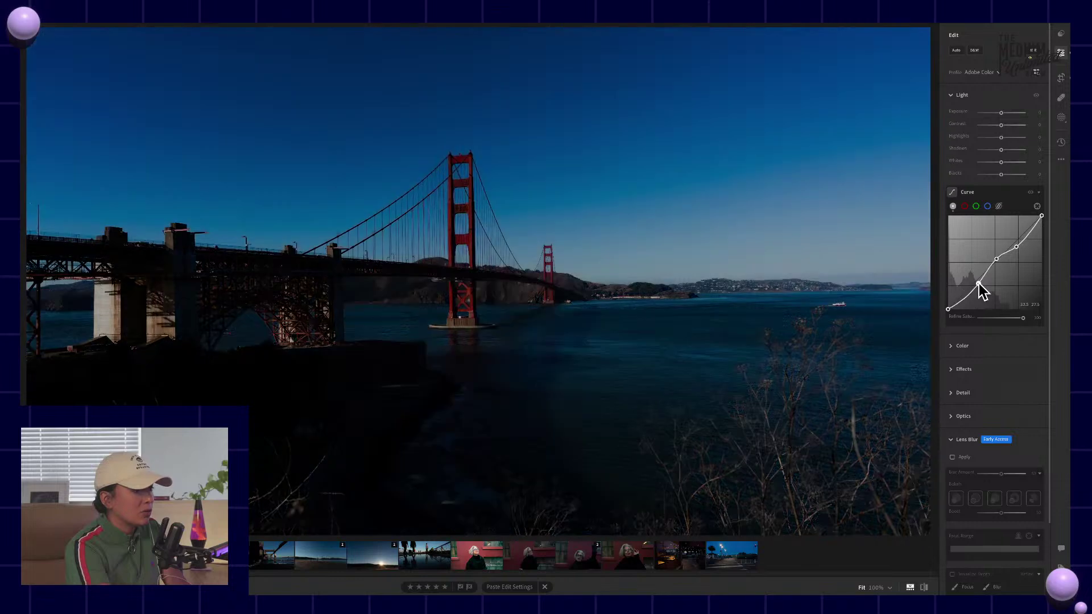
{"action": "left_click_drag", "start_coordinate": [1017, 247], "coordinate": [1009, 243]}
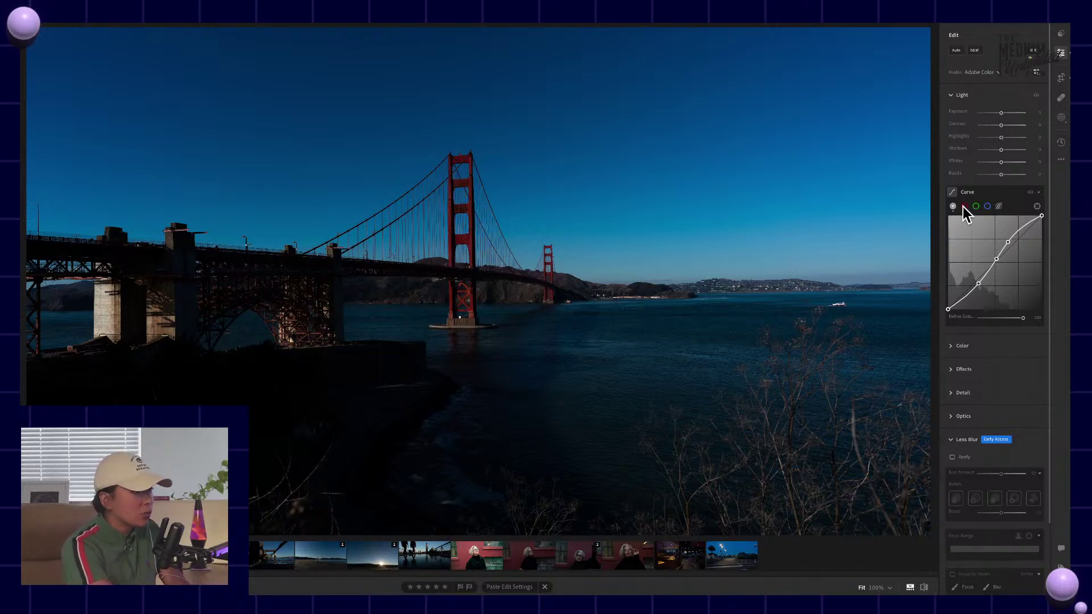
Add shadow, midtone and highlight points to the red channel curve, lowering the highlights below the diagonal and keeping the shadows slightly above it
{"action": "left_click", "coordinate": [966, 207]}
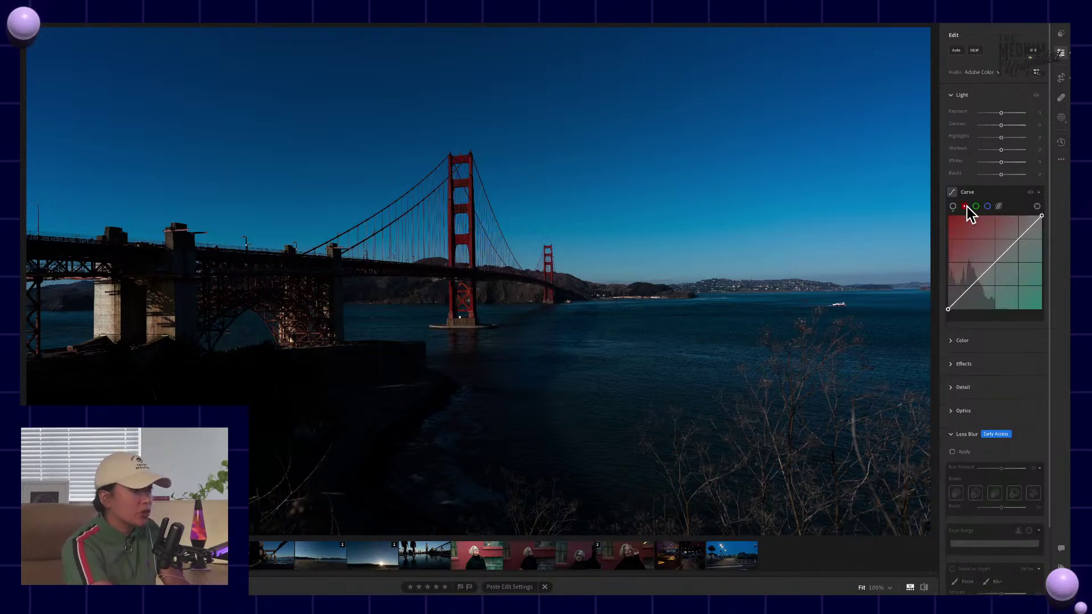
{"action": "left_click", "coordinate": [1018, 235]}
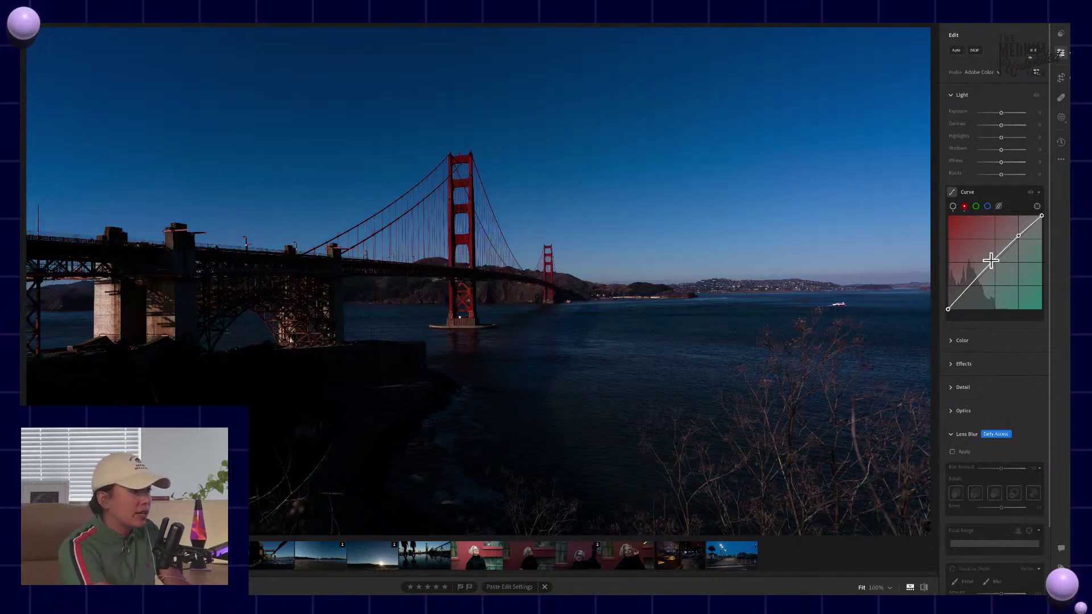
{"action": "left_click", "coordinate": [998, 258]}
{"action": "left_click_drag", "start_coordinate": [979, 279], "coordinate": [979, 286]}
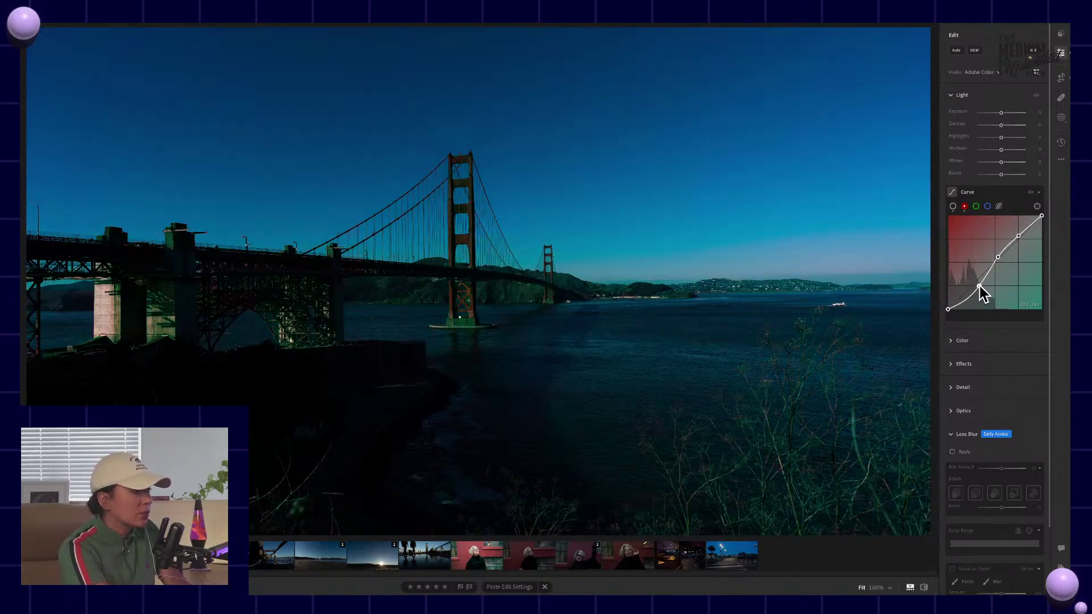
{"action": "double_click", "coordinate": [1019, 237]}
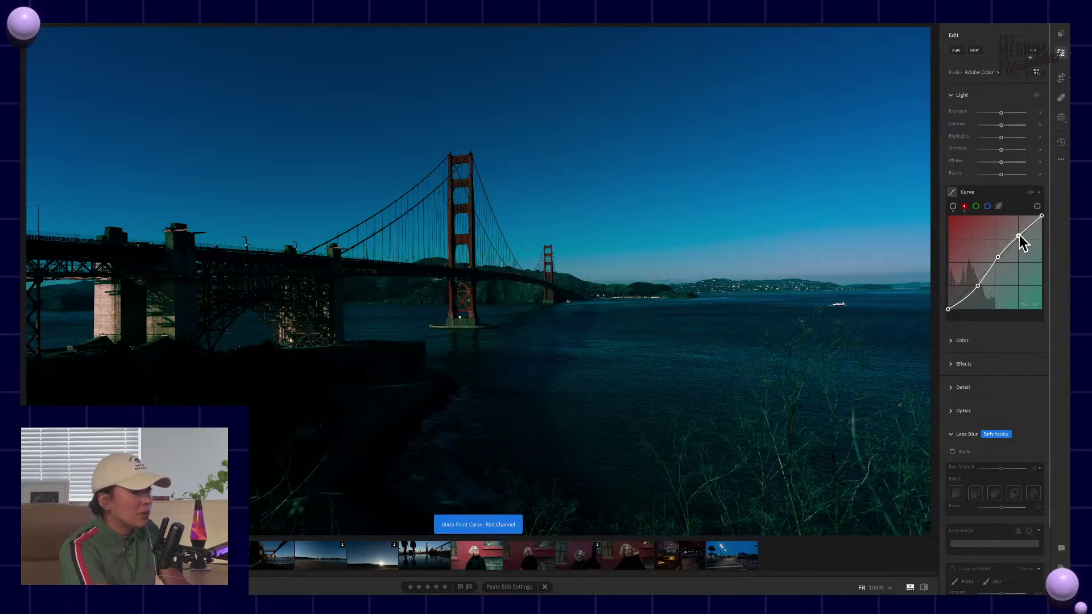
{"action": "left_click_drag", "start_coordinate": [1019, 234], "coordinate": [1020, 243]}
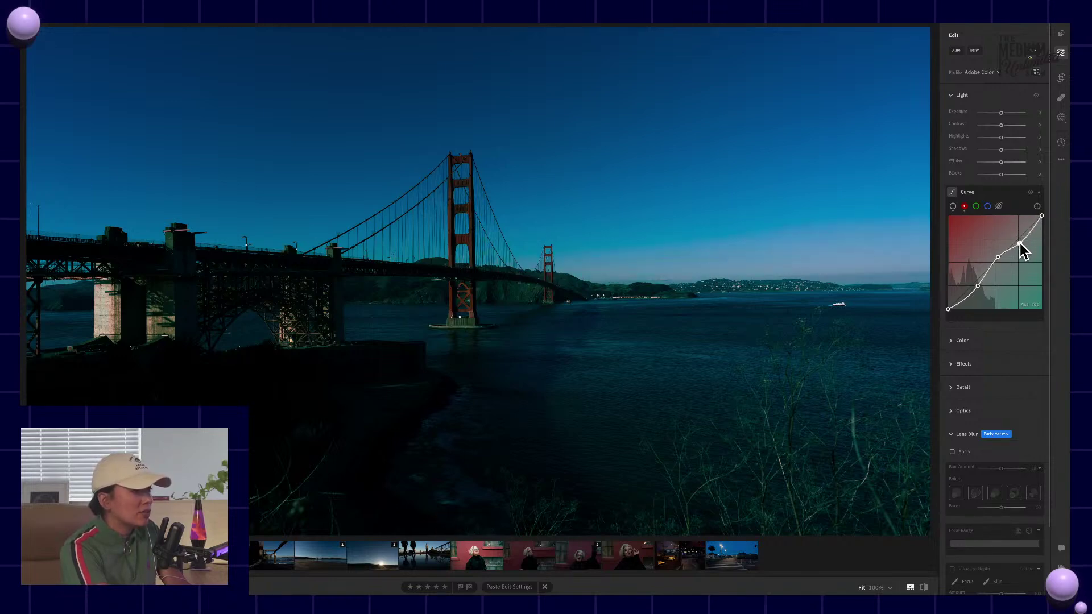
{"action": "left_click_drag", "start_coordinate": [982, 284], "coordinate": [973, 282]}
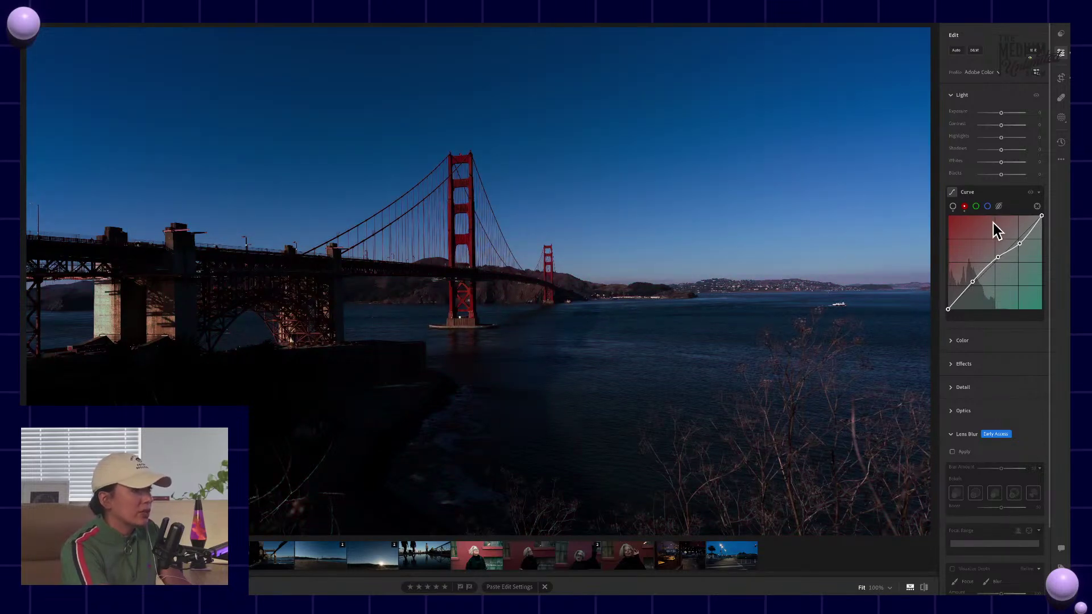
Shape the green channel curve with three anchor points, pulling the highlights below the diagonal and lifting the shadows slightly above it
{"action": "left_click", "coordinate": [976, 206]}
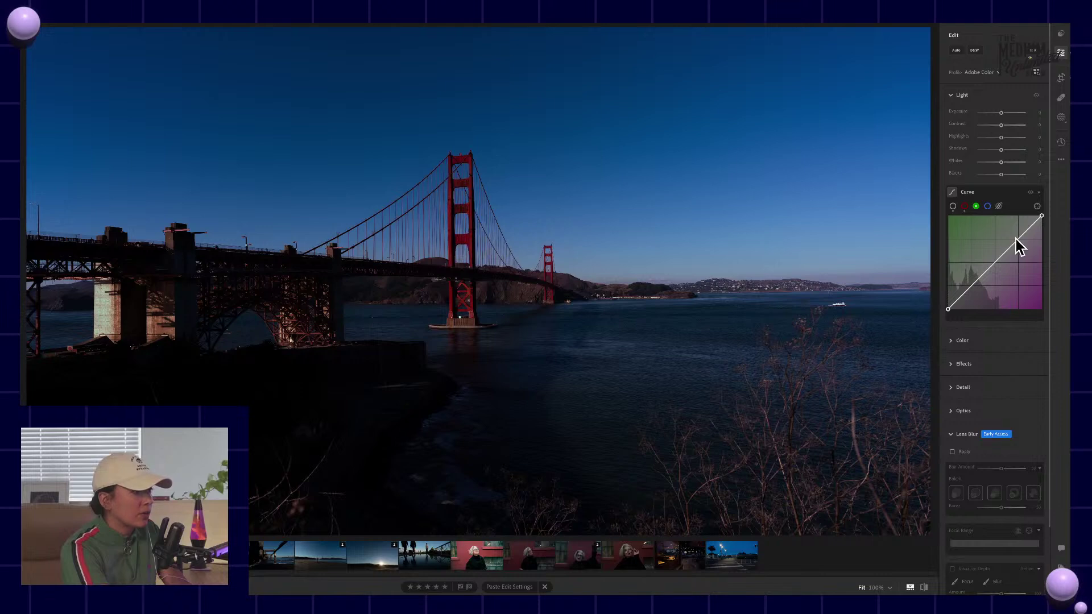
{"action": "left_click", "coordinate": [997, 260]}
{"action": "left_click", "coordinate": [975, 282]}
{"action": "left_click", "coordinate": [1014, 243]}
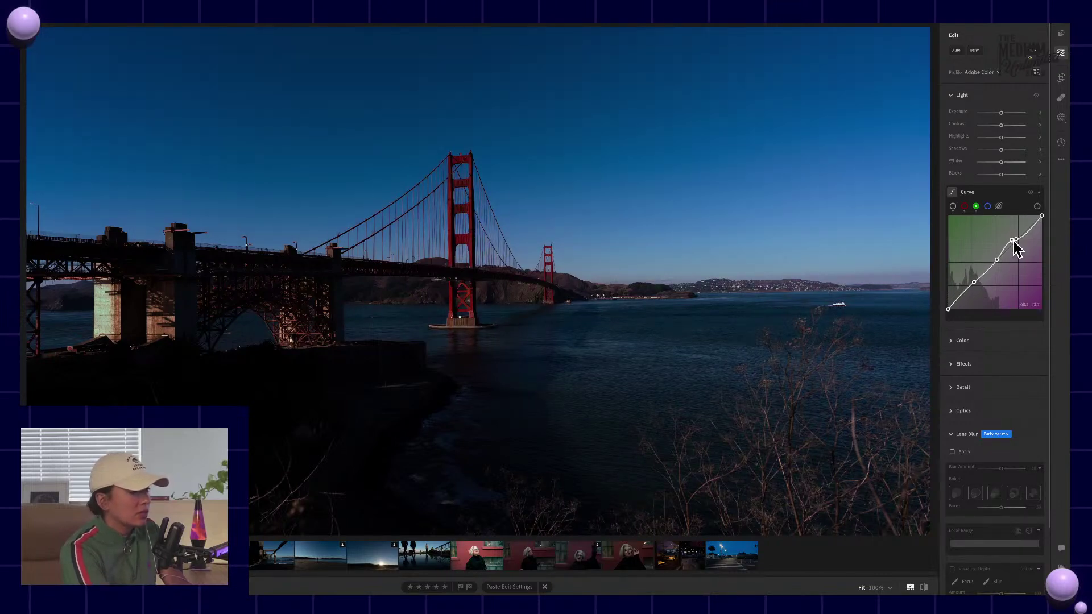
{"action": "key", "text": "ctrl+z"}
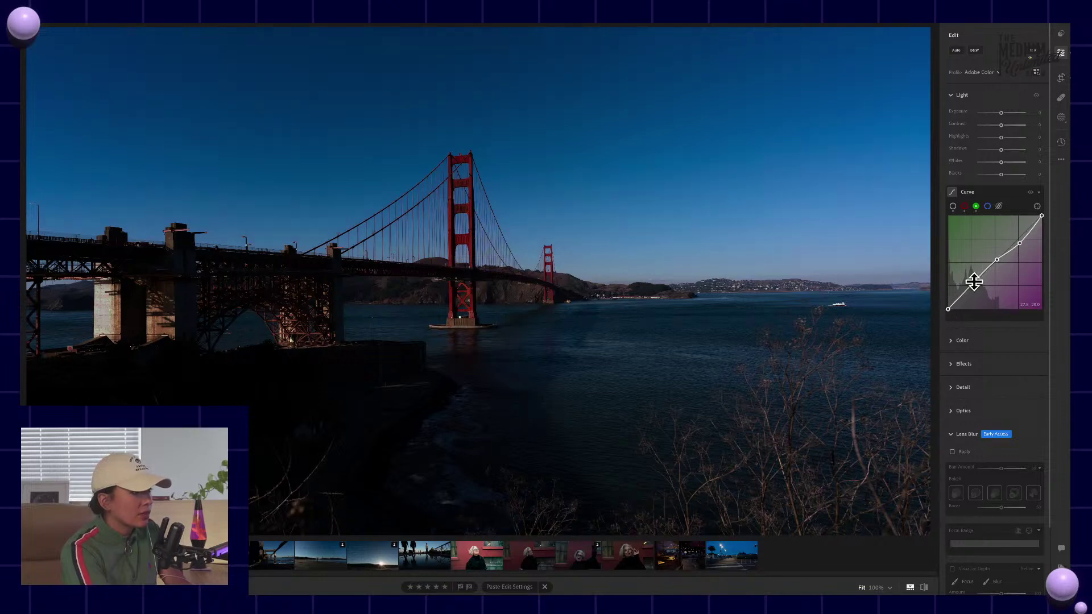
{"action": "left_click_drag", "start_coordinate": [974, 279], "coordinate": [972, 278]}
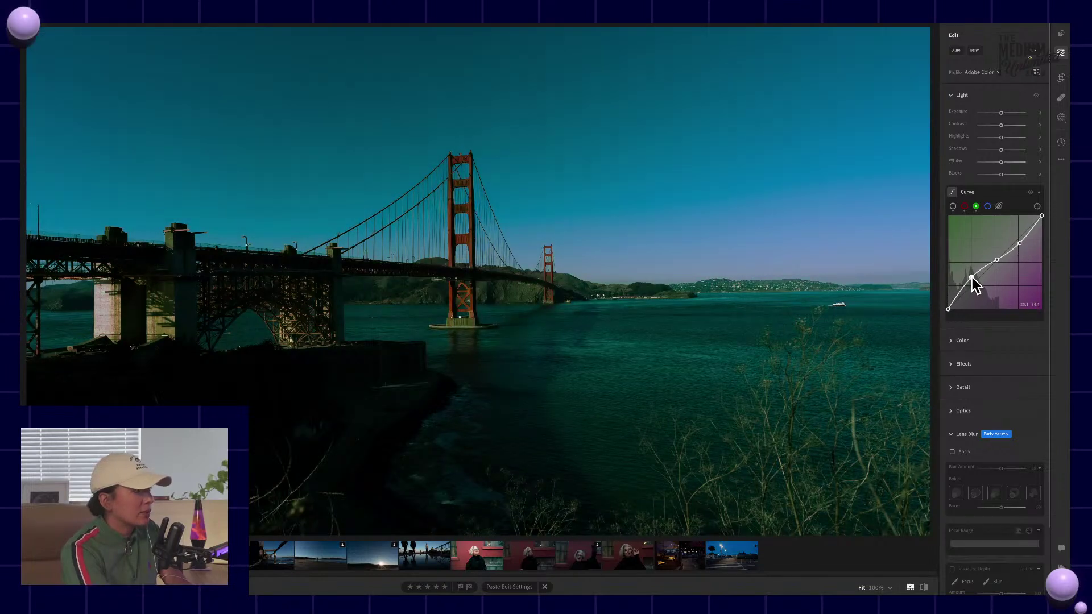
Shape the blue channel curve with three anchor points, raising the shadows and lowering the highlights, and compare the edit with the original photo
{"action": "left_click", "coordinate": [988, 206]}
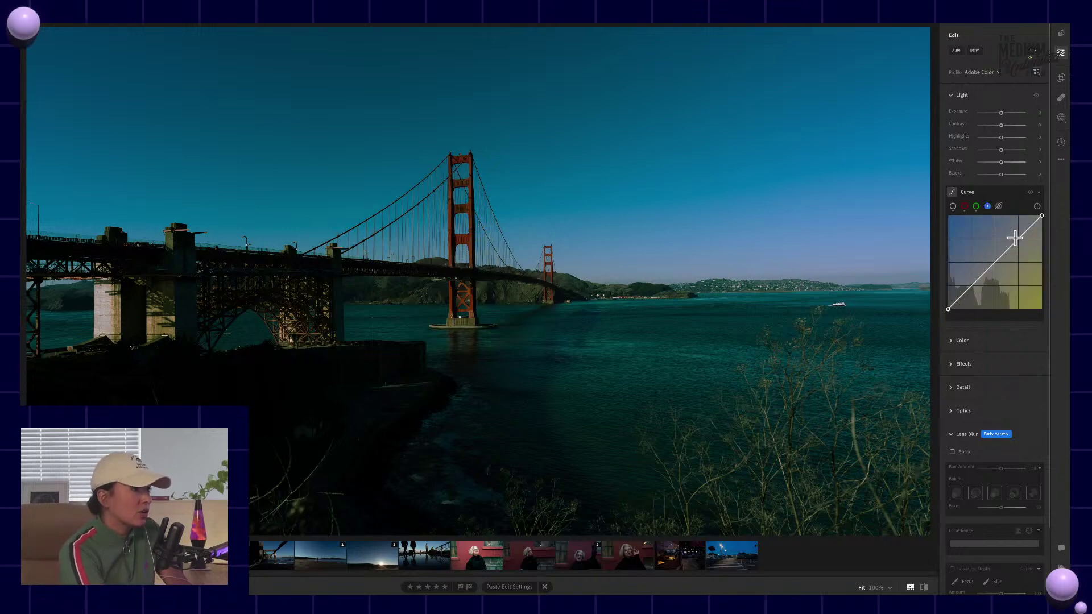
{"action": "left_click", "coordinate": [1018, 239]}
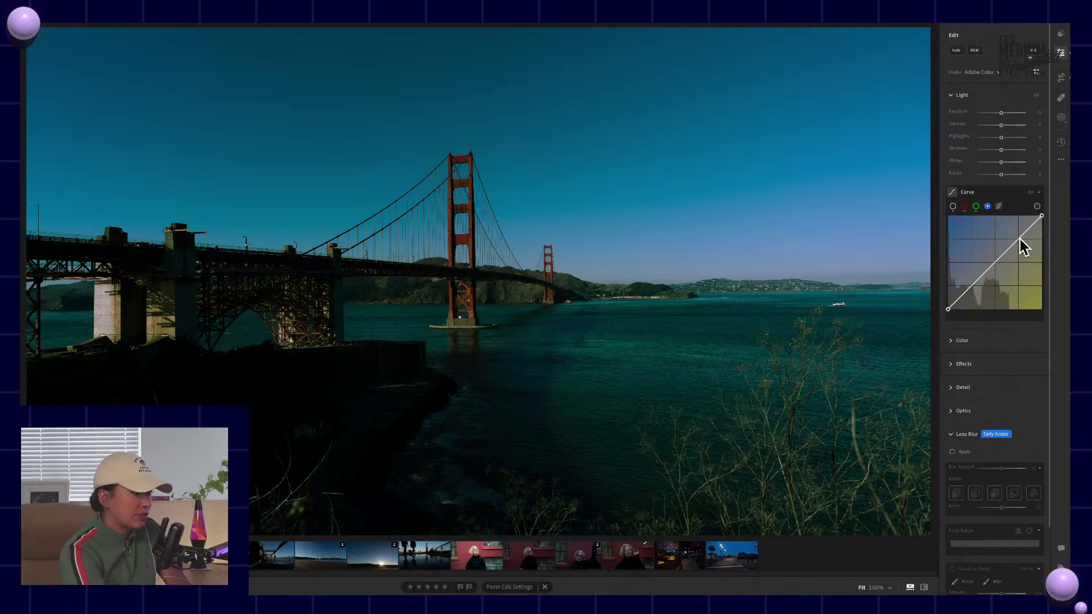
{"action": "left_click", "coordinate": [998, 265]}
{"action": "left_click_drag", "start_coordinate": [974, 283], "coordinate": [974, 279]}
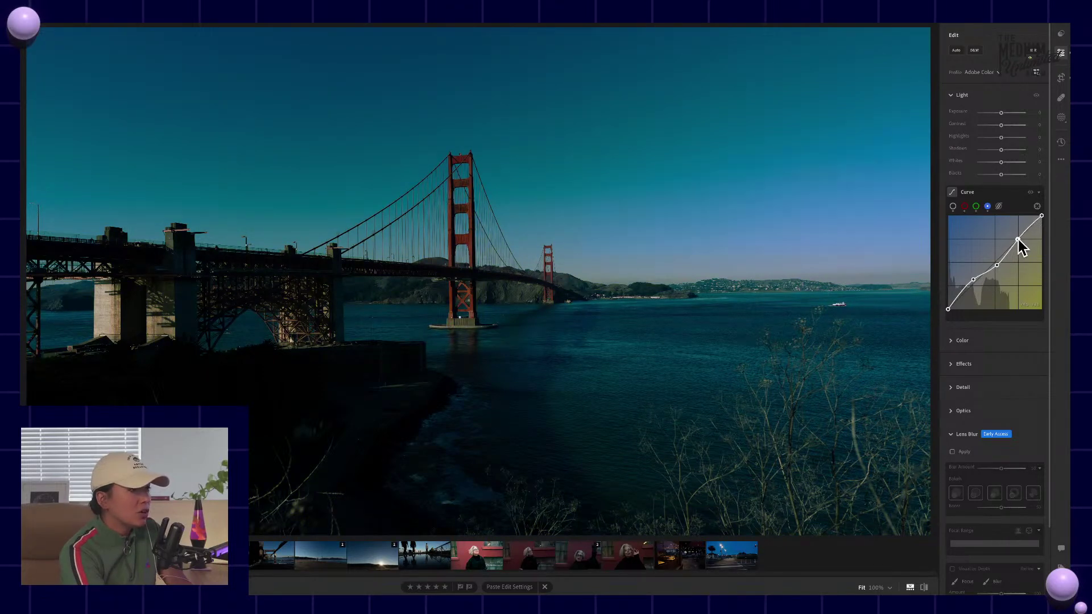
{"action": "left_click_drag", "start_coordinate": [1018, 240], "coordinate": [1021, 244]}
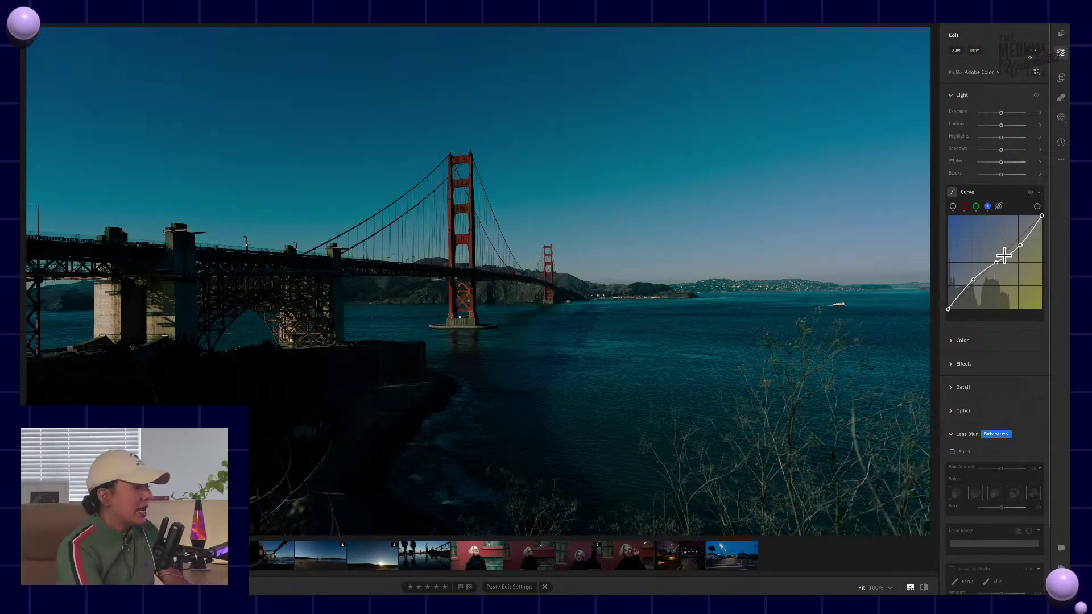
{"action": "key", "text": "backslash"}
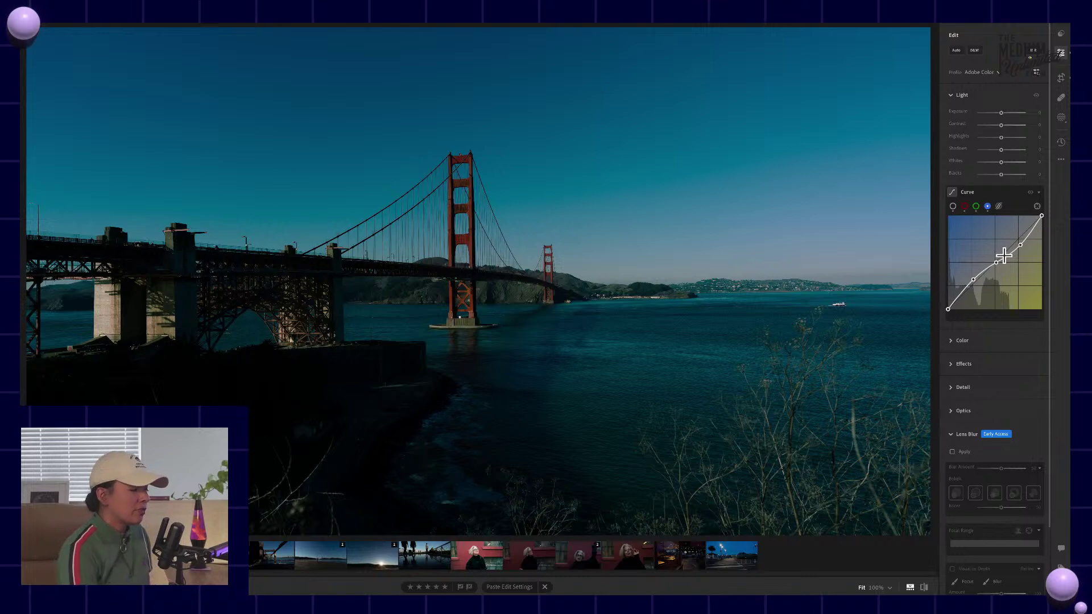
{"action": "key", "text": "backslash"}
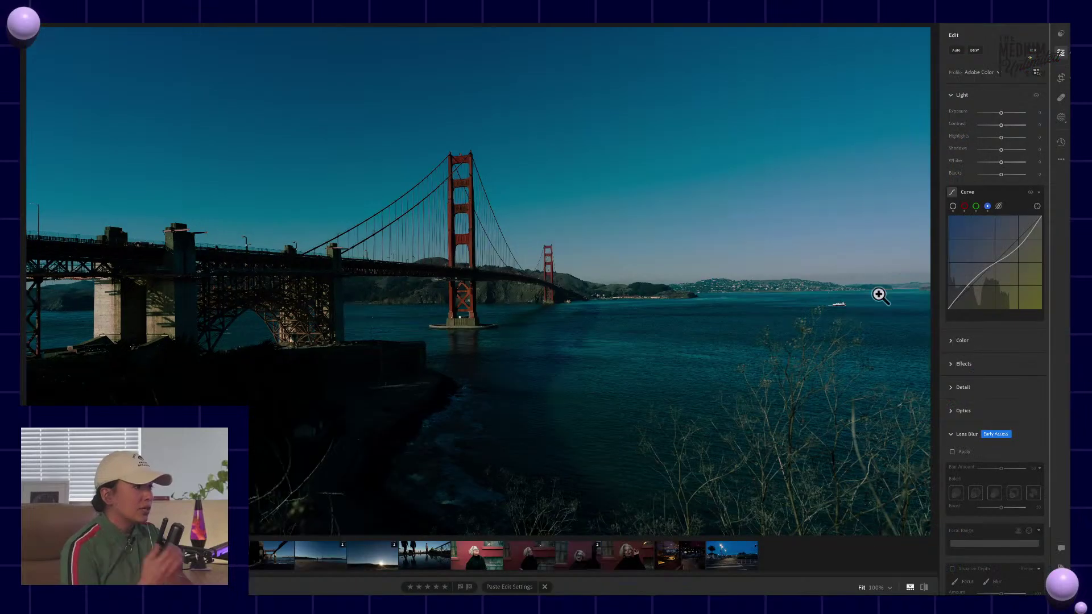
Pull the combined RGB curve's highlight point far below the diagonal and compare the photo before and after
{"action": "left_click", "coordinate": [953, 207]}
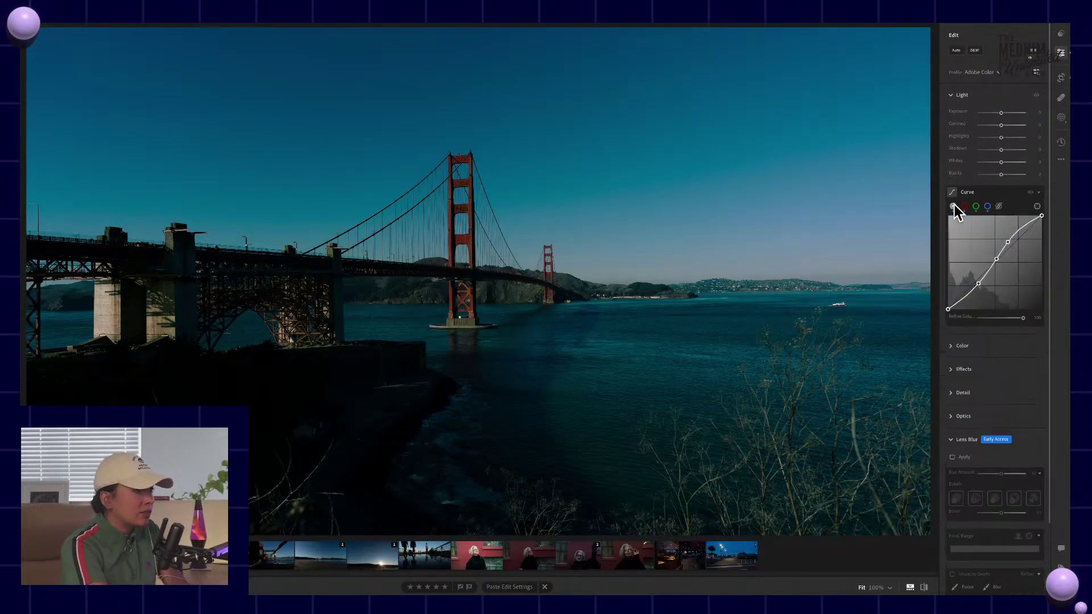
{"action": "left_click_drag", "start_coordinate": [1013, 242], "coordinate": [978, 281]}
{"action": "key", "text": "ctrl+z"}
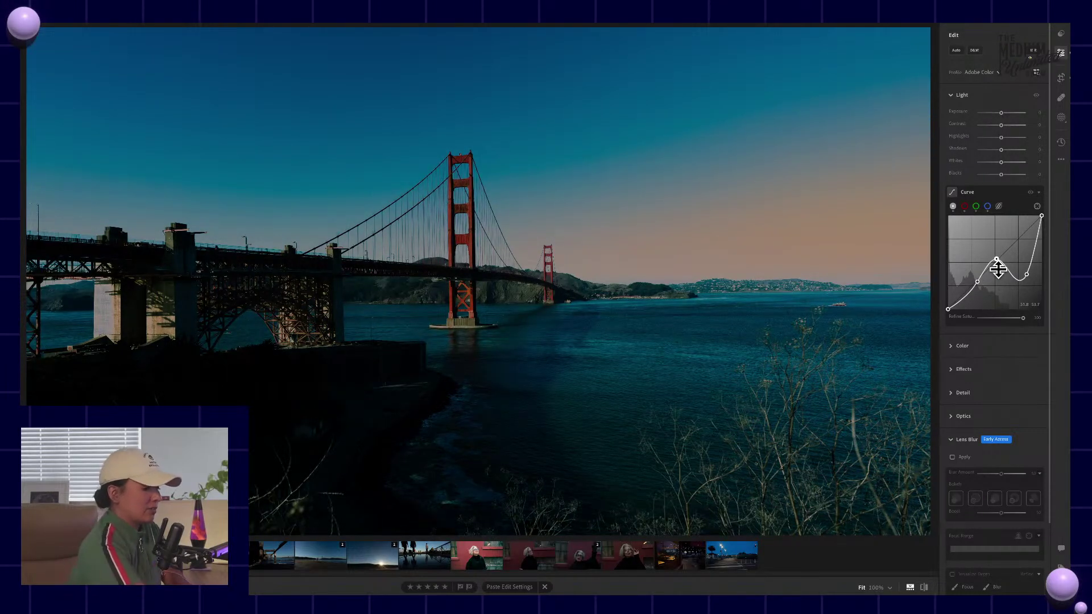
{"action": "key", "text": "backslash"}
{"action": "key", "text": "backslash"}
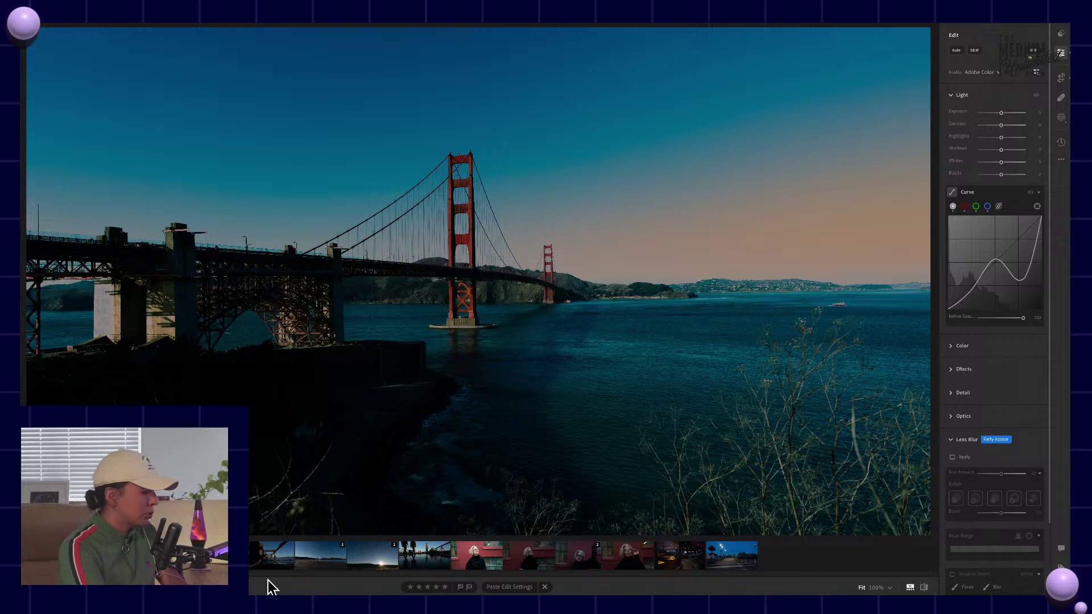
Copy the bridge photo's edit settings and paste them onto the photo of the bridge behind the rusty chain
{"action": "key", "text": "ctrl+c"}
{"action": "key", "text": "Left"}
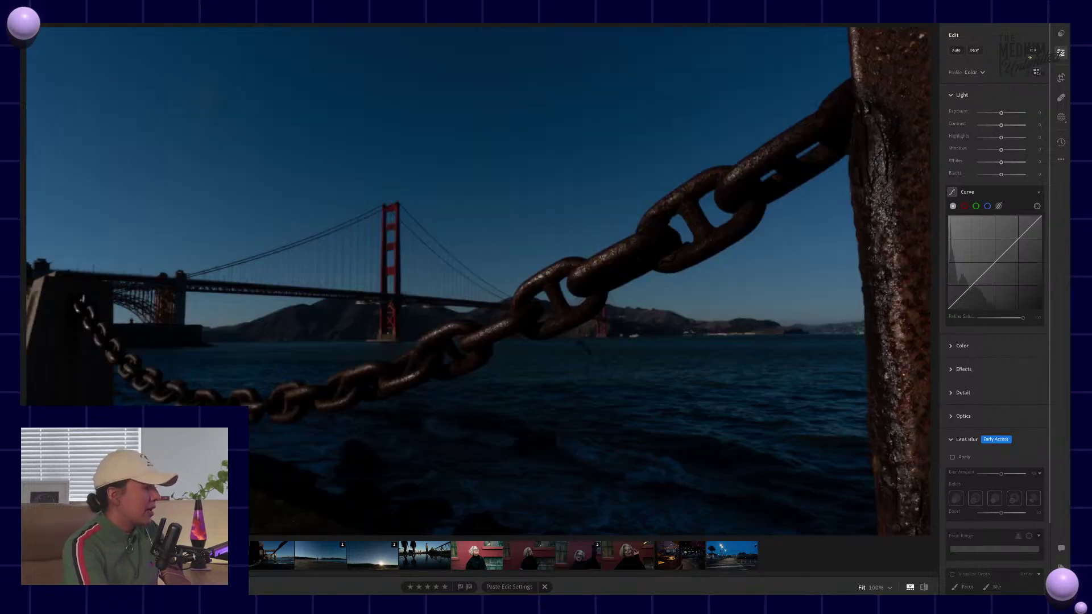
{"action": "key", "text": "ctrl+v"}
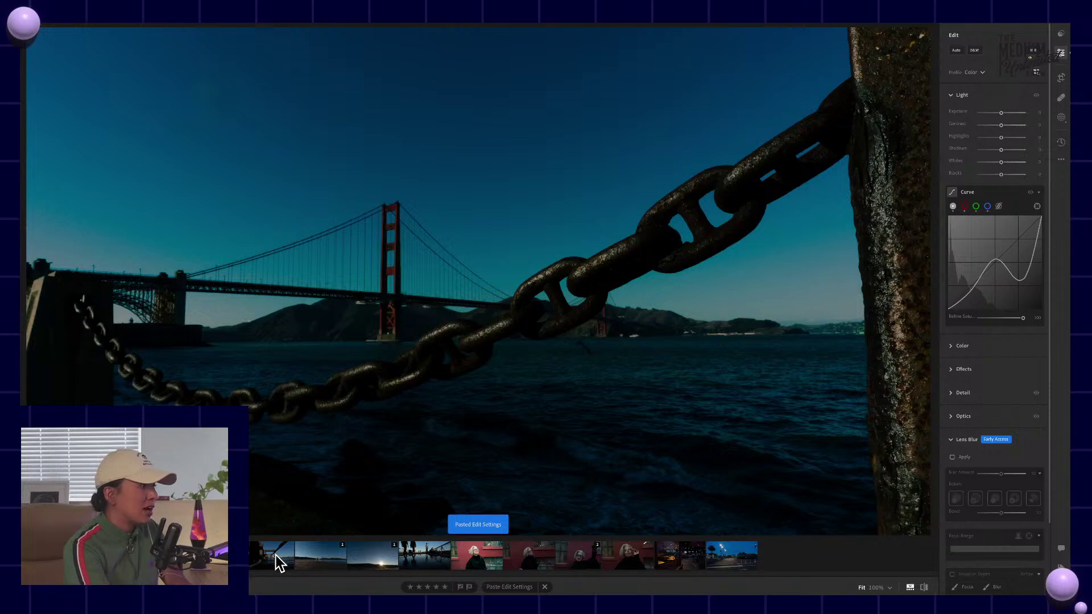
Try the copied edit settings on the photo of the man on the bench and undo the paste
{"action": "left_click", "coordinate": [276, 555]}
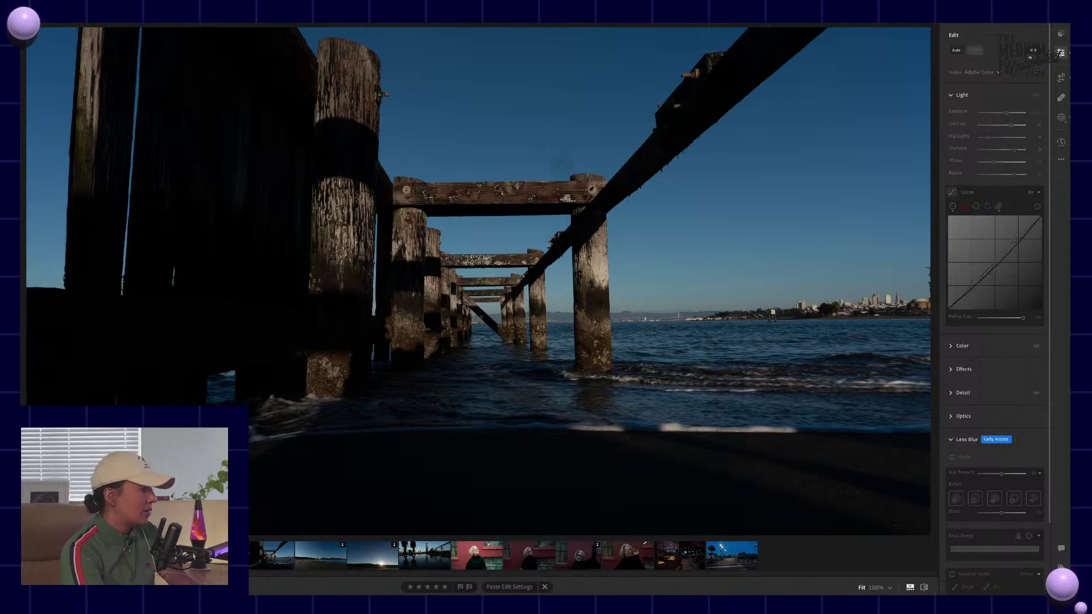
{"action": "key", "text": "Left"}
{"action": "key", "text": "ctrl+v"}
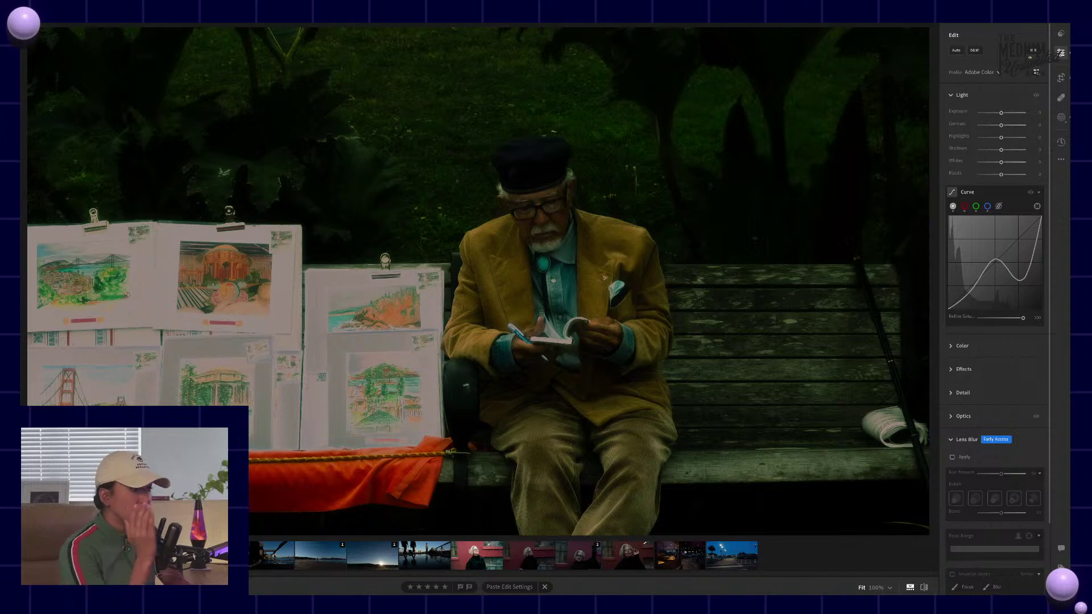
{"action": "key", "text": "ctrl+v"}
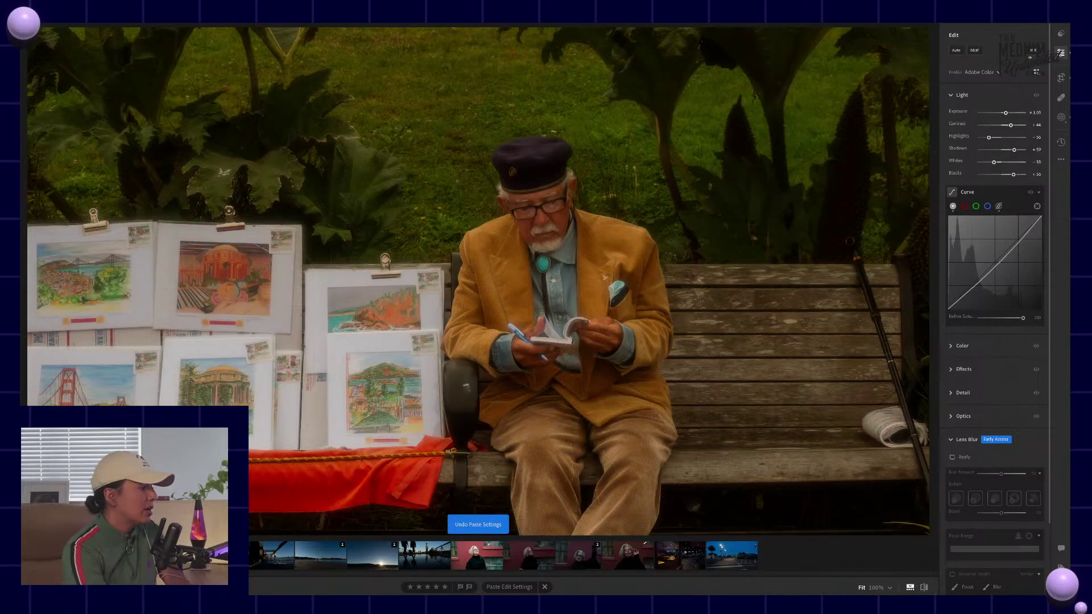
Return to the chain photo and lower the midtone point of its RGB curve
{"action": "key", "text": "Left"}
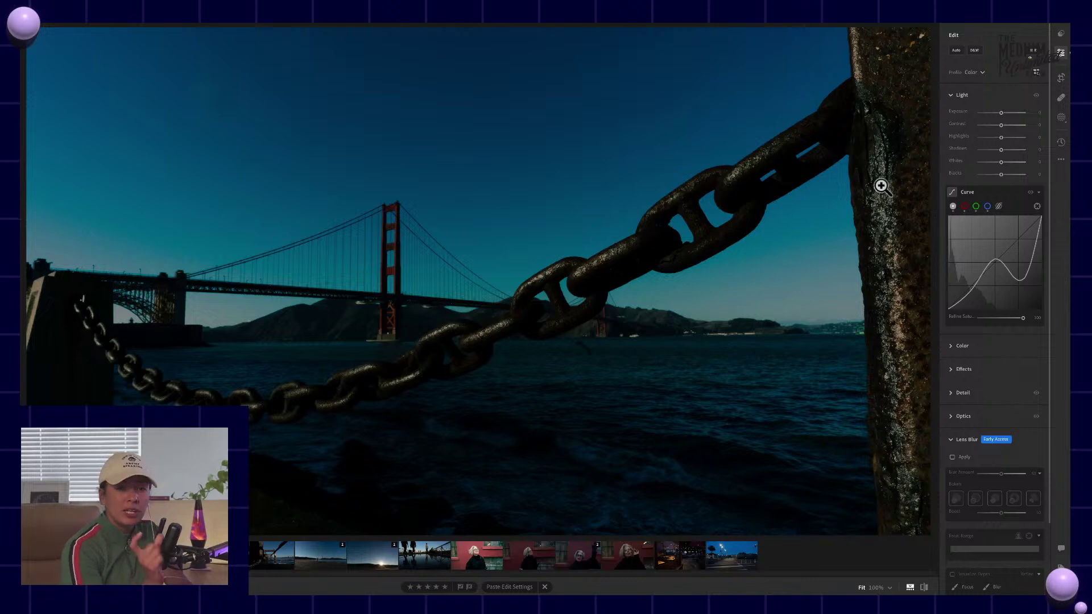
{"action": "mouse_move", "coordinate": [973, 212]}
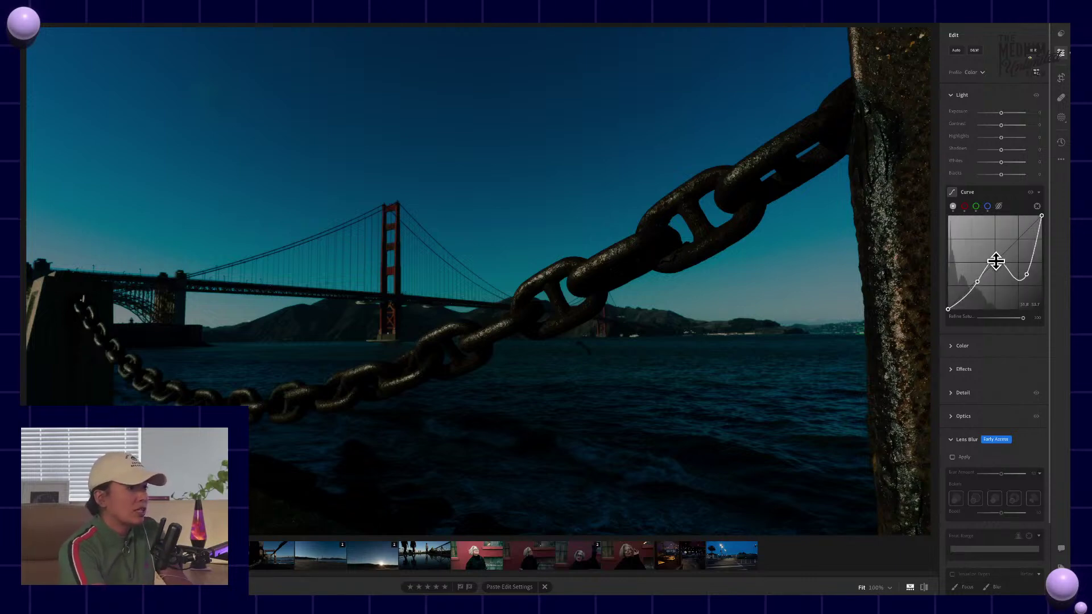
{"action": "left_click_drag", "start_coordinate": [997, 261], "coordinate": [996, 272]}
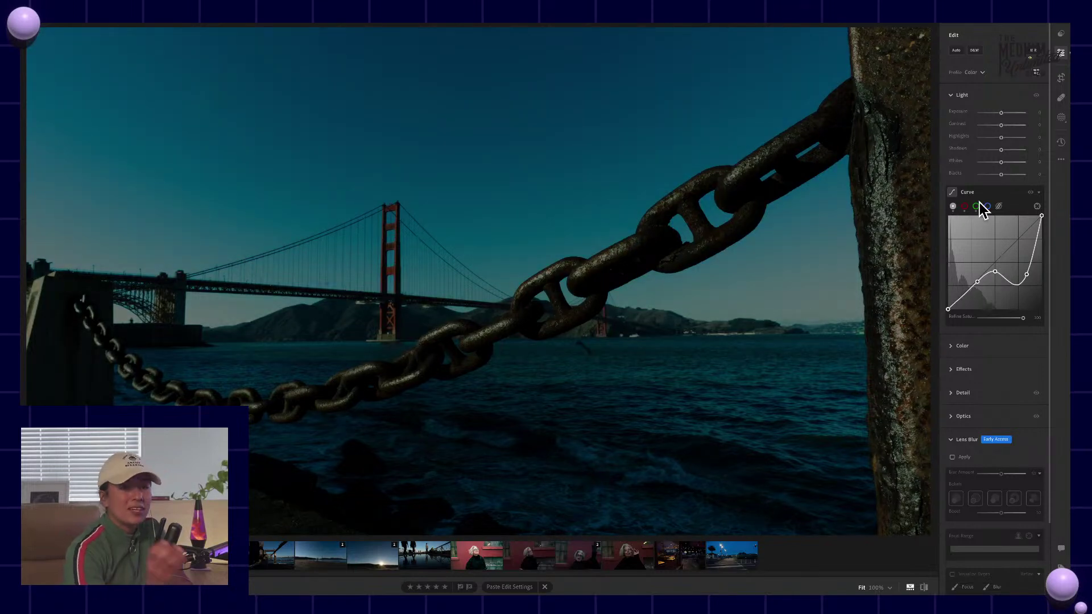
Paste the copied edit settings onto the beach photo of the person fishing with the bridge in the distance
{"action": "left_click", "coordinate": [306, 558]}
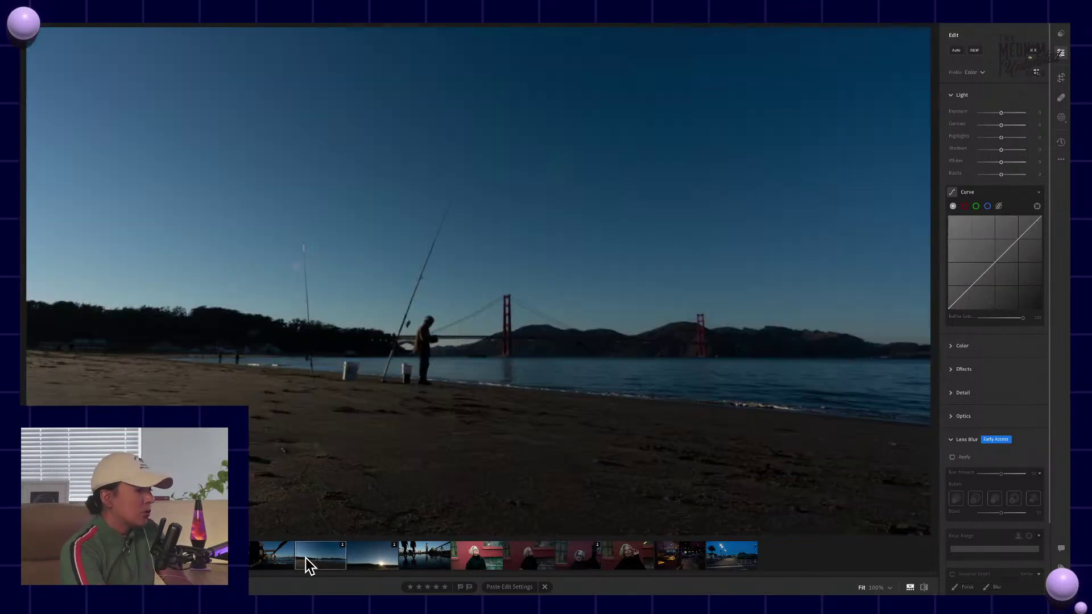
{"action": "key", "text": "ctrl+v"}
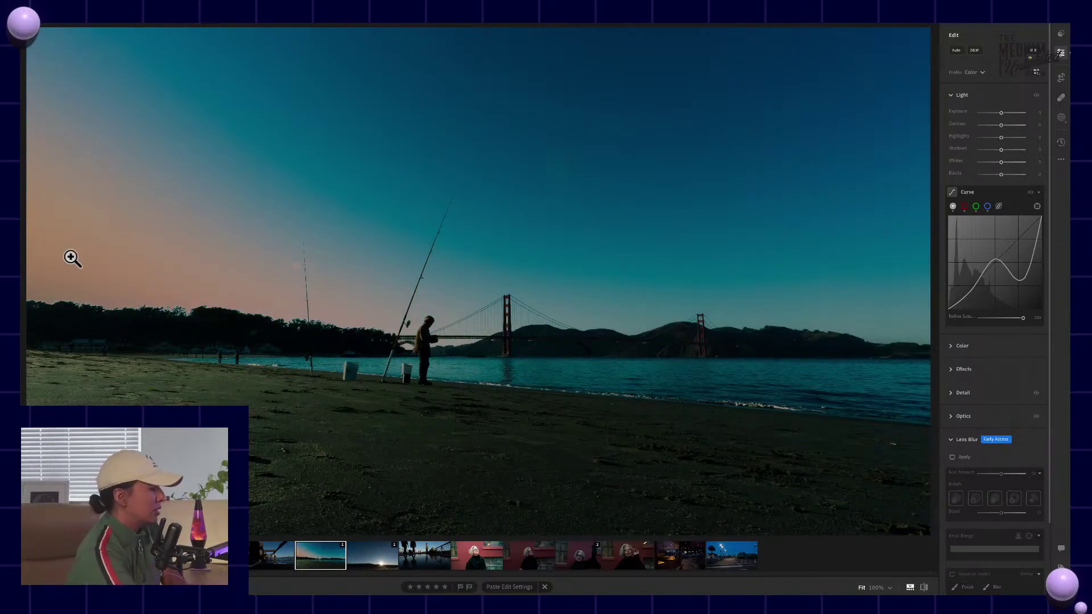
{"action": "key", "text": "alt"}
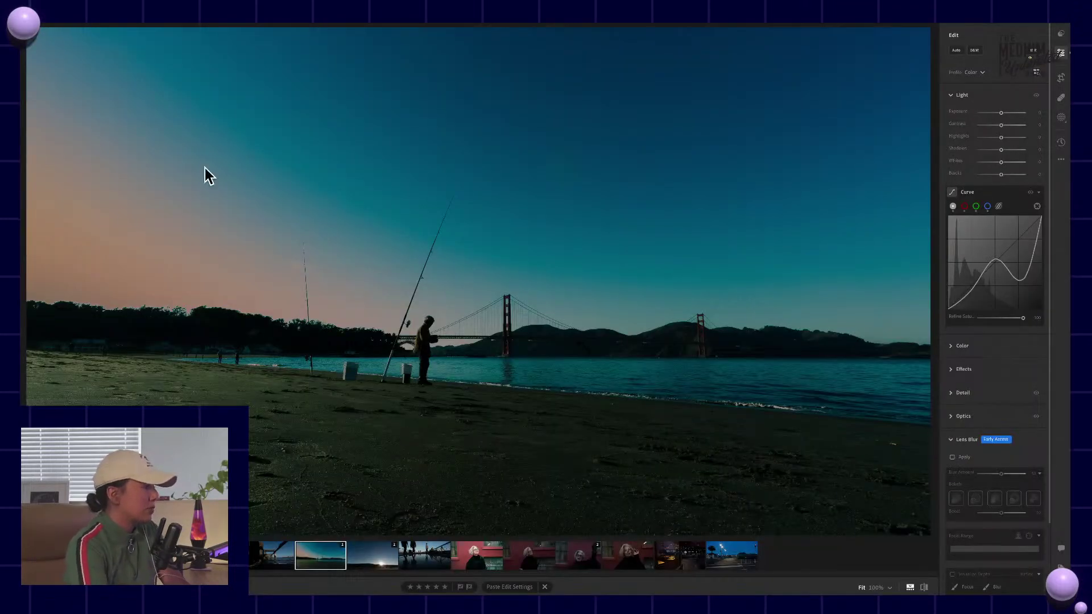
Paste the copied edit settings onto the sunburst photo with birds and raise its RGB curve's highlight point closer to the diagonal
{"action": "left_click", "coordinate": [387, 556]}
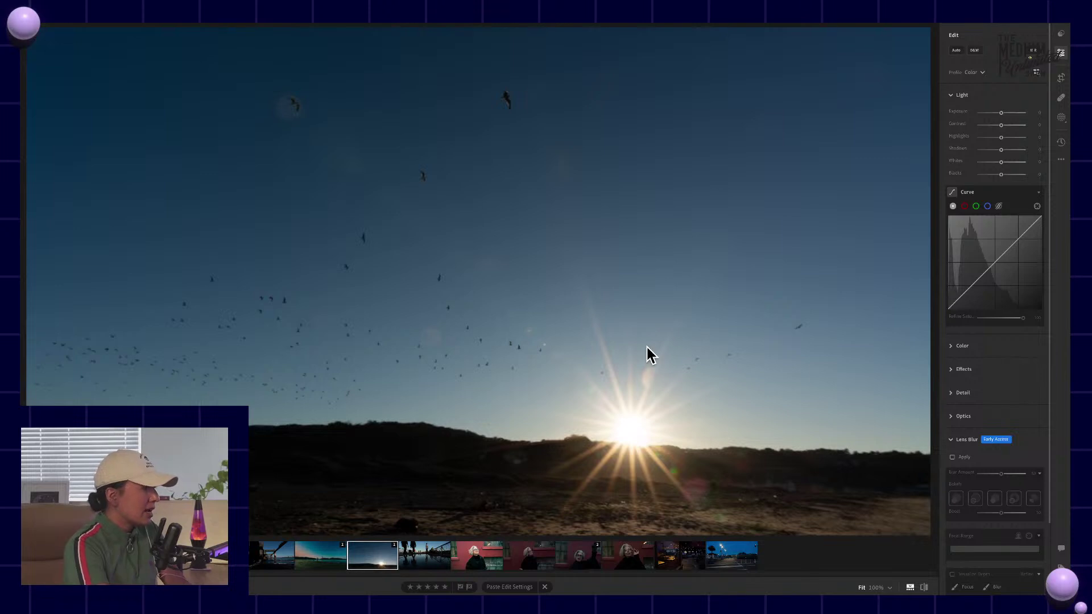
{"action": "key", "text": "ctrl+shift+v"}
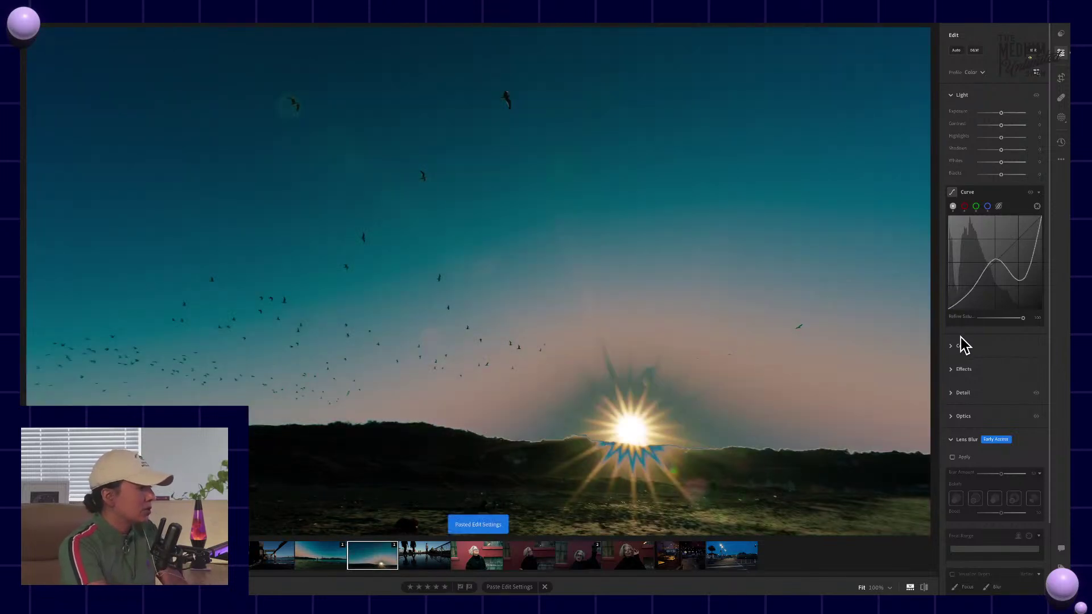
{"action": "left_click", "coordinate": [638, 461]}
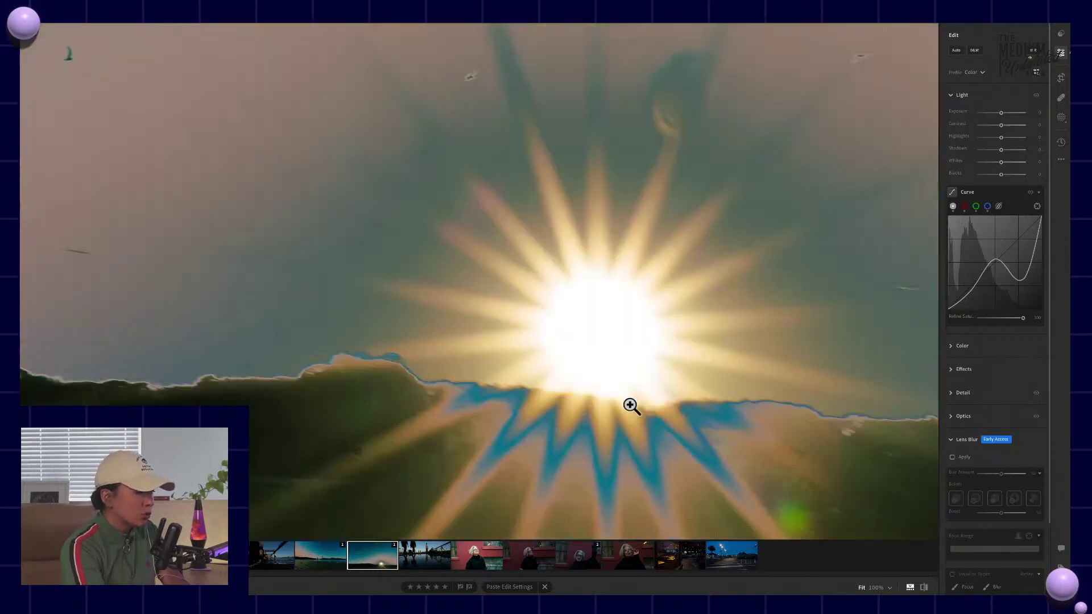
{"action": "left_click", "coordinate": [632, 406]}
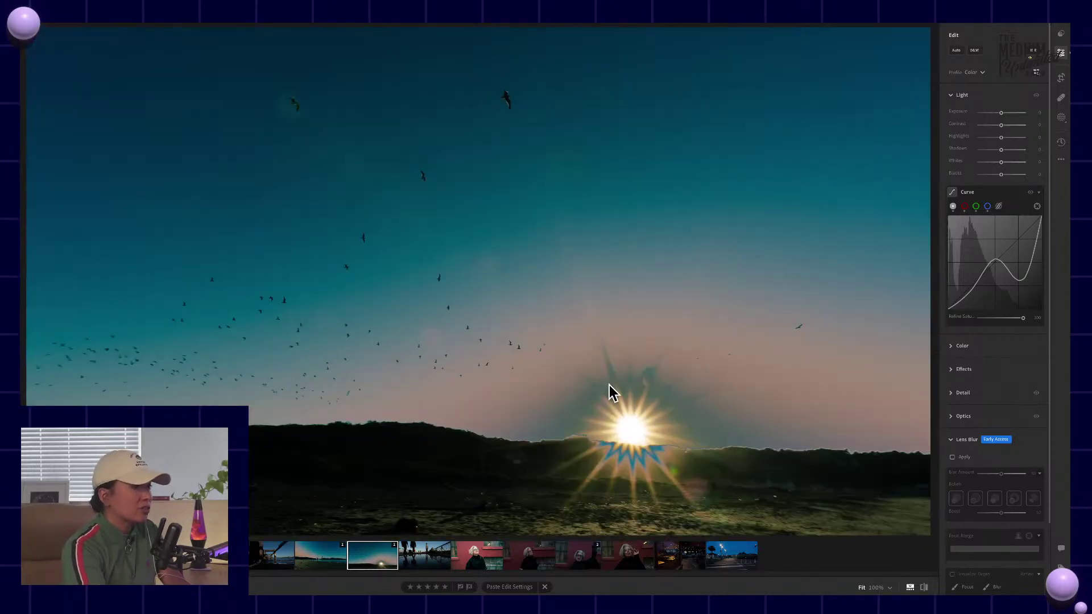
{"action": "left_click_drag", "start_coordinate": [1027, 275], "coordinate": [1018, 250]}
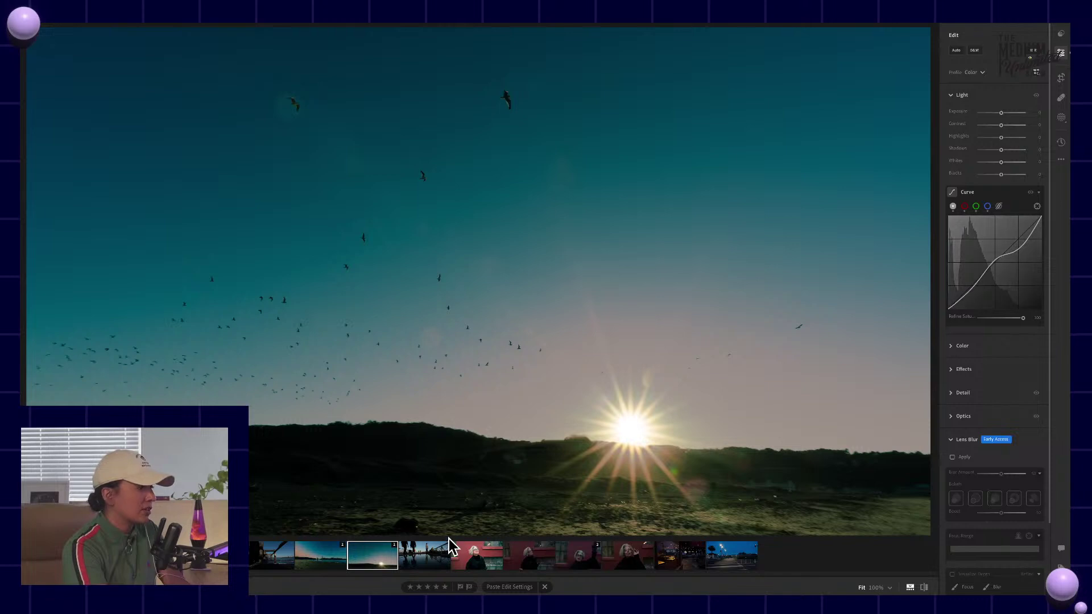
Paste the copied edit settings onto the photo of people reflected in the puddle beside the railing
{"action": "left_click", "coordinate": [421, 554]}
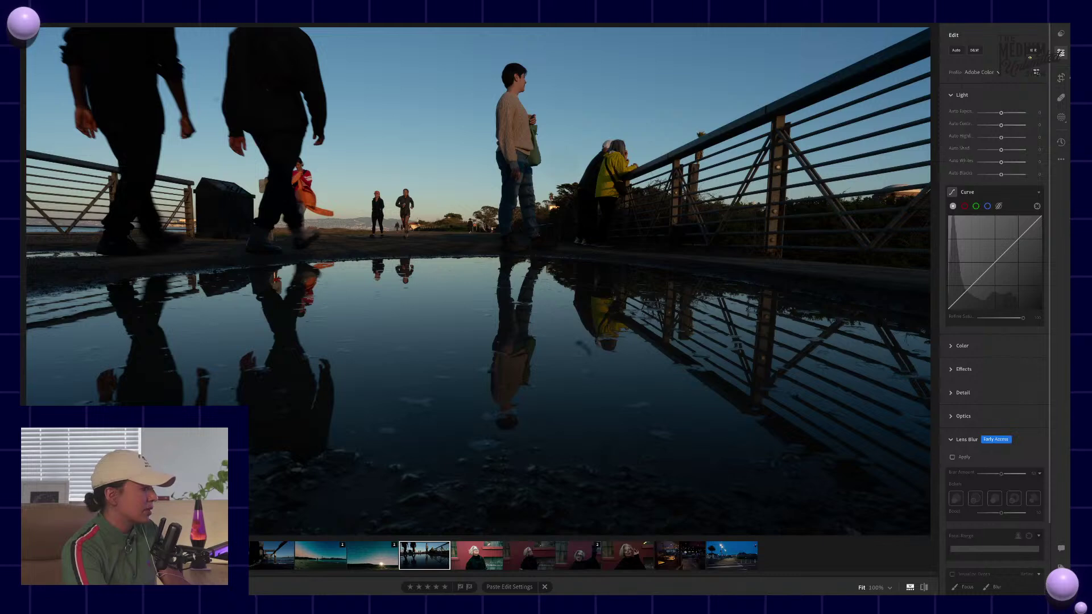
{"action": "left_click", "coordinate": [382, 563]}
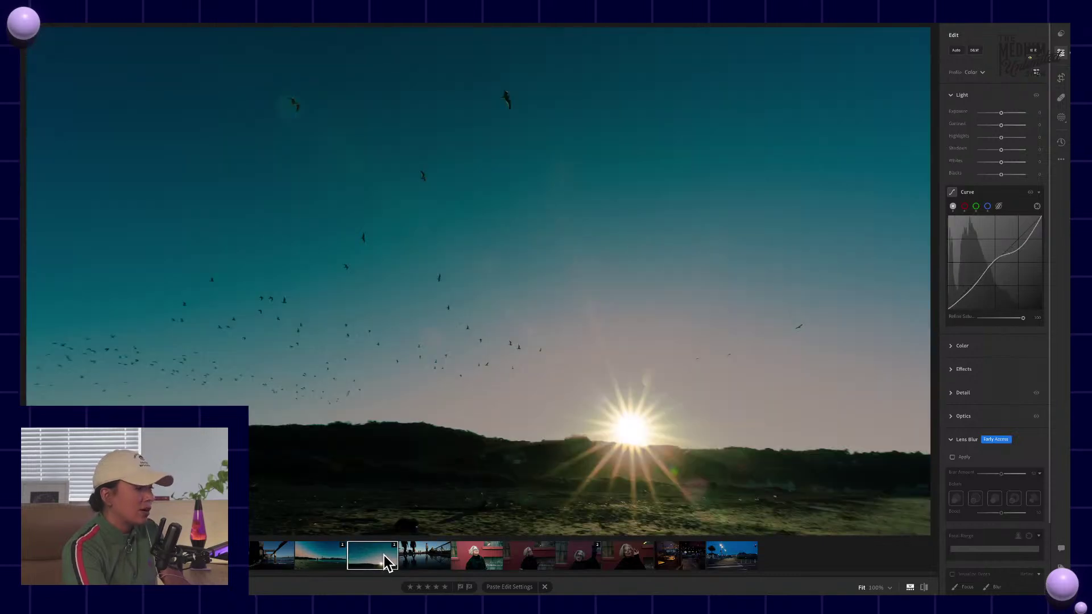
{"action": "left_click", "coordinate": [430, 555]}
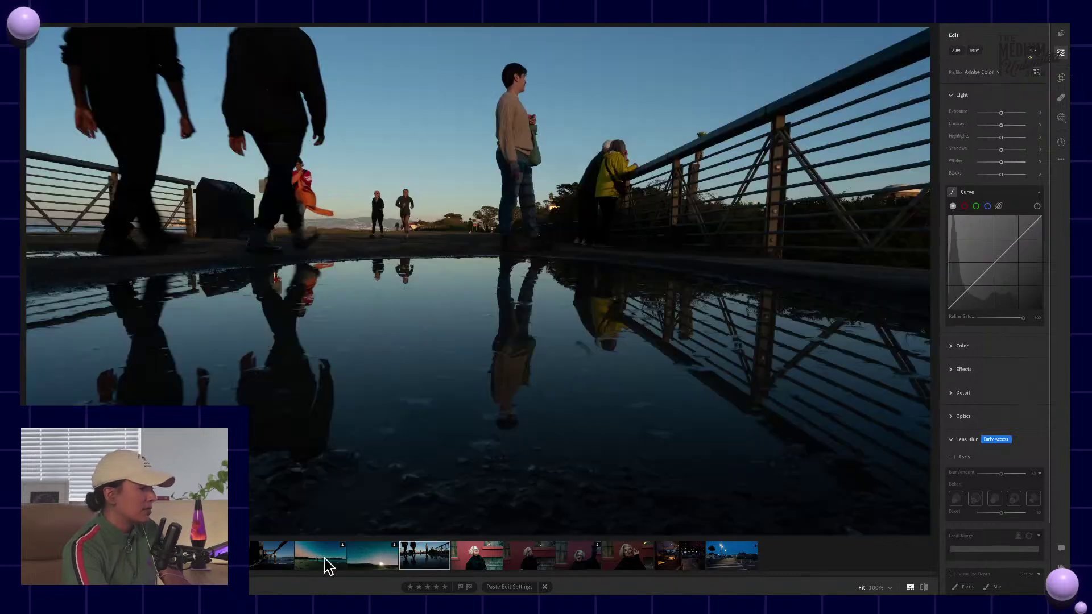
{"action": "right_click", "coordinate": [442, 555]}
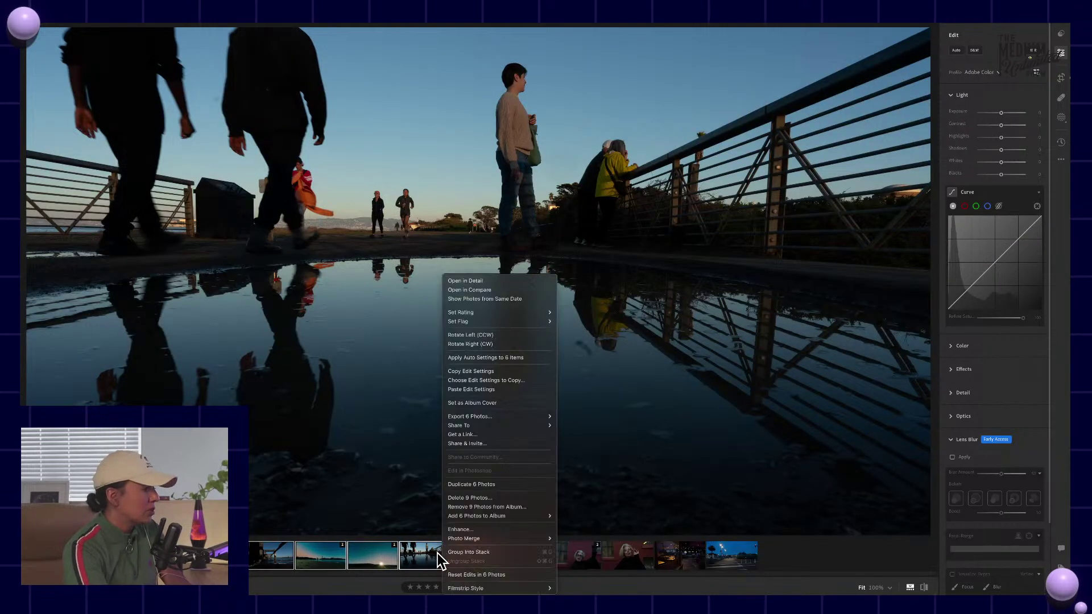
{"action": "left_click", "coordinate": [476, 389]}
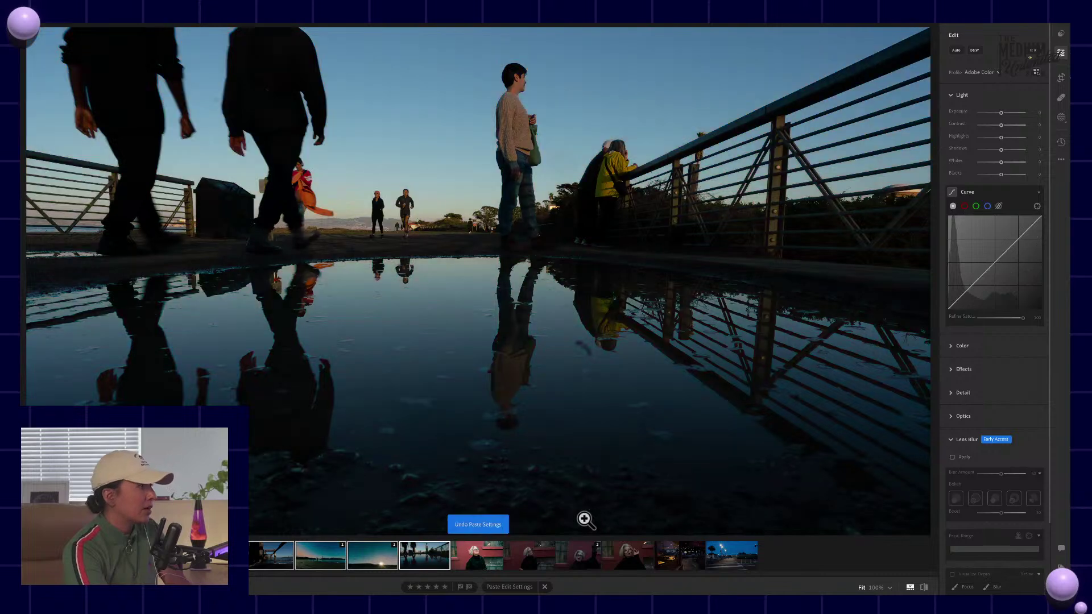
Paste the copied edit settings onto the photo of the wooden pier posts in the water
{"action": "left_click", "coordinate": [482, 563]}
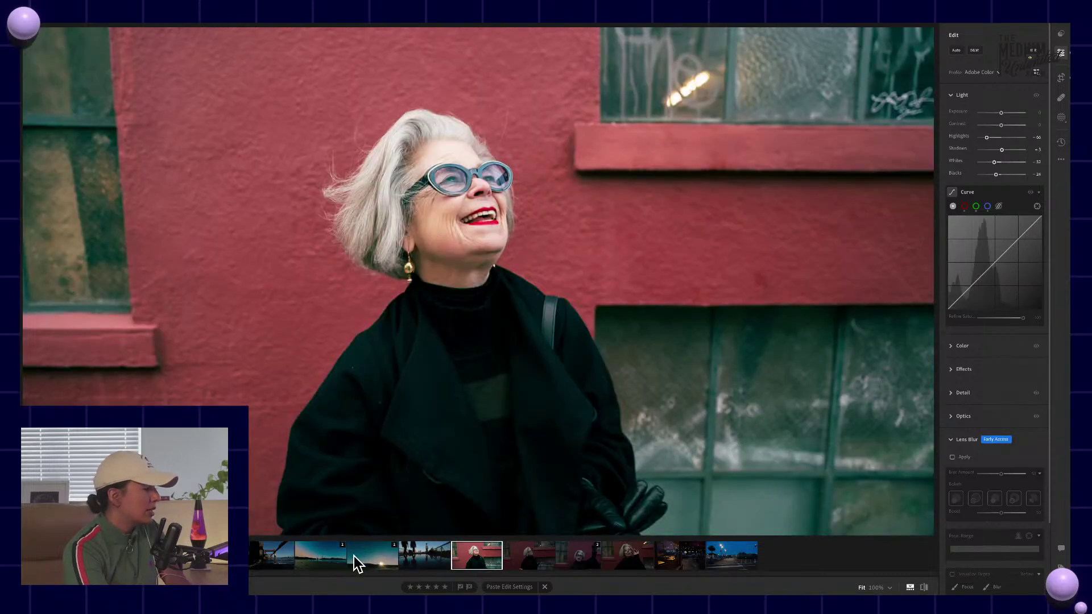
{"action": "left_click", "coordinate": [355, 559]}
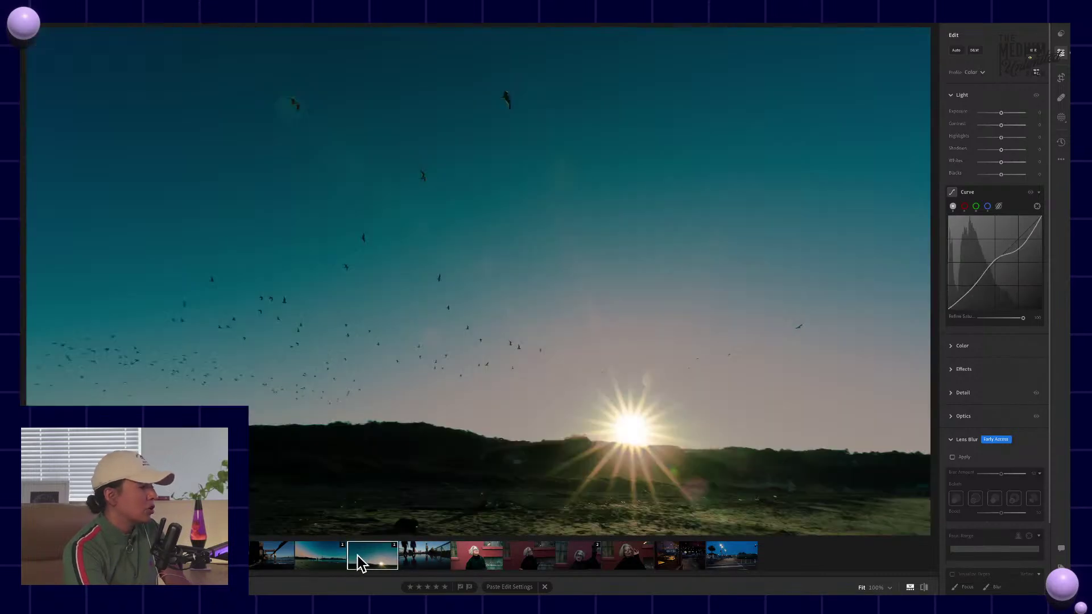
{"action": "left_click", "coordinate": [278, 559]}
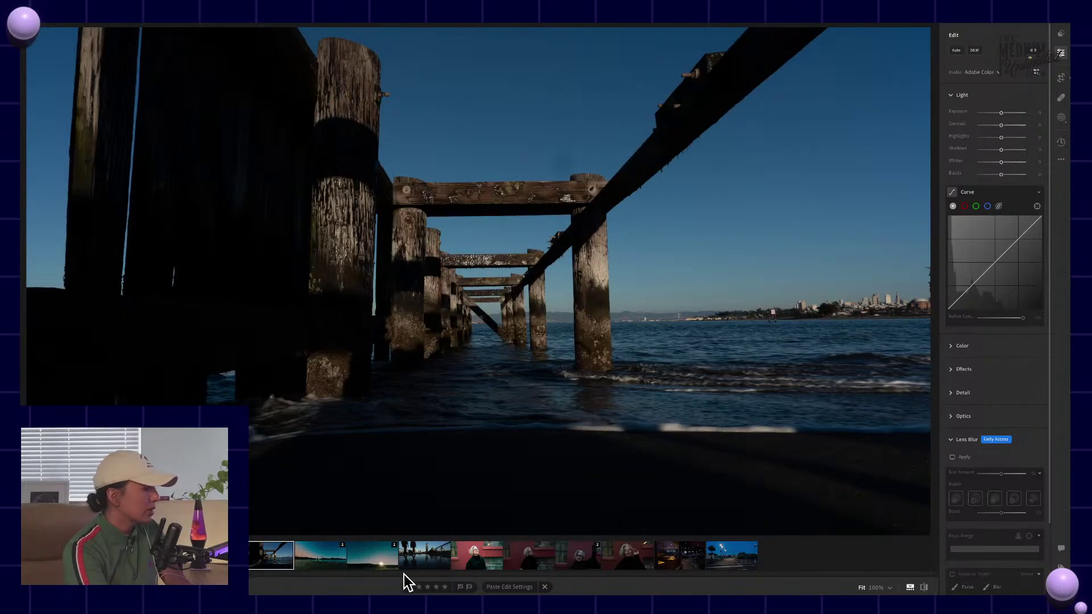
{"action": "key", "text": "ctrl+v"}
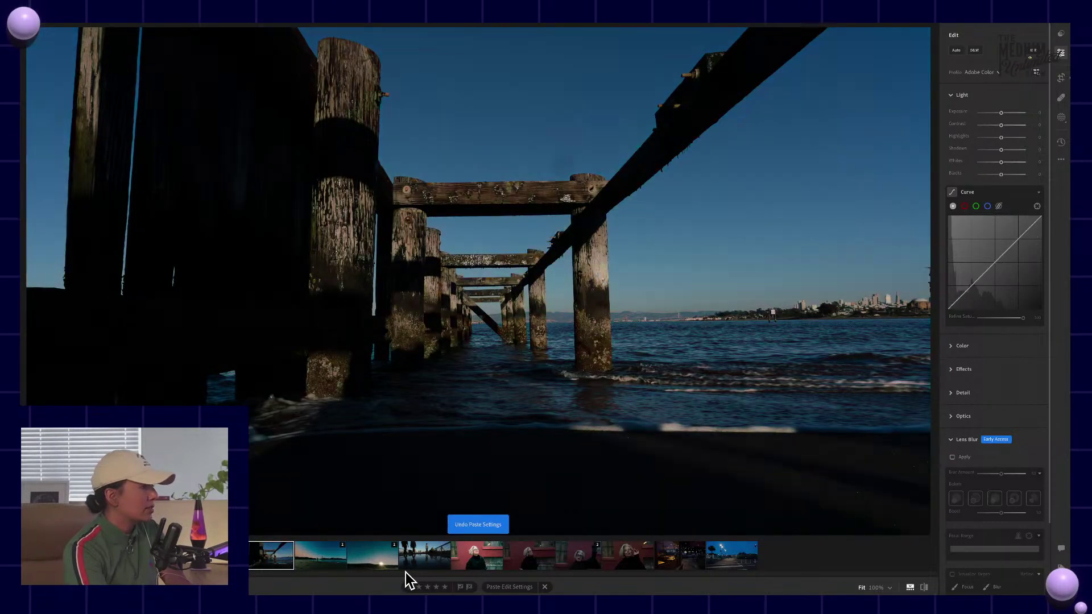
Return to the beach fishing photo, collapse its Lens Blur settings and open its version history
{"action": "left_click", "coordinate": [324, 557]}
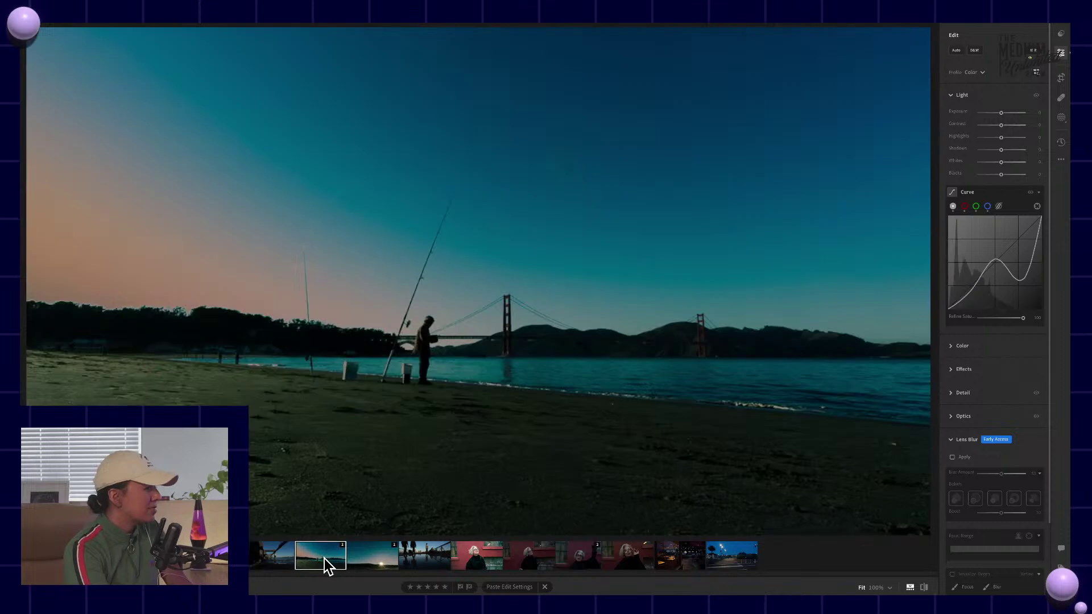
{"action": "scroll", "coordinate": [1013, 378], "scroll_direction": "down", "scroll_amount": 3}
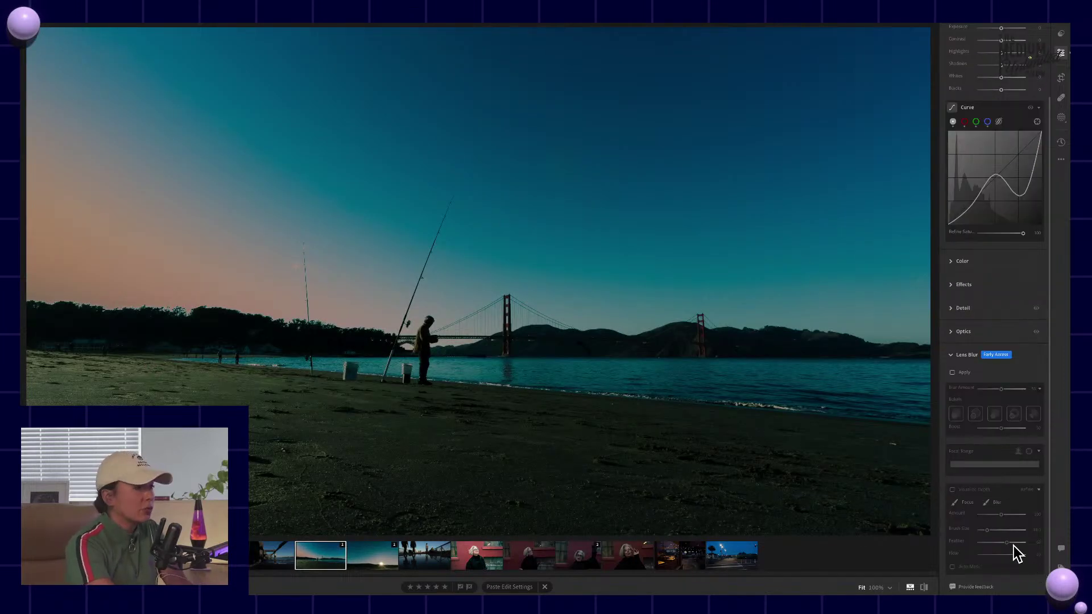
{"action": "left_click", "coordinate": [953, 357]}
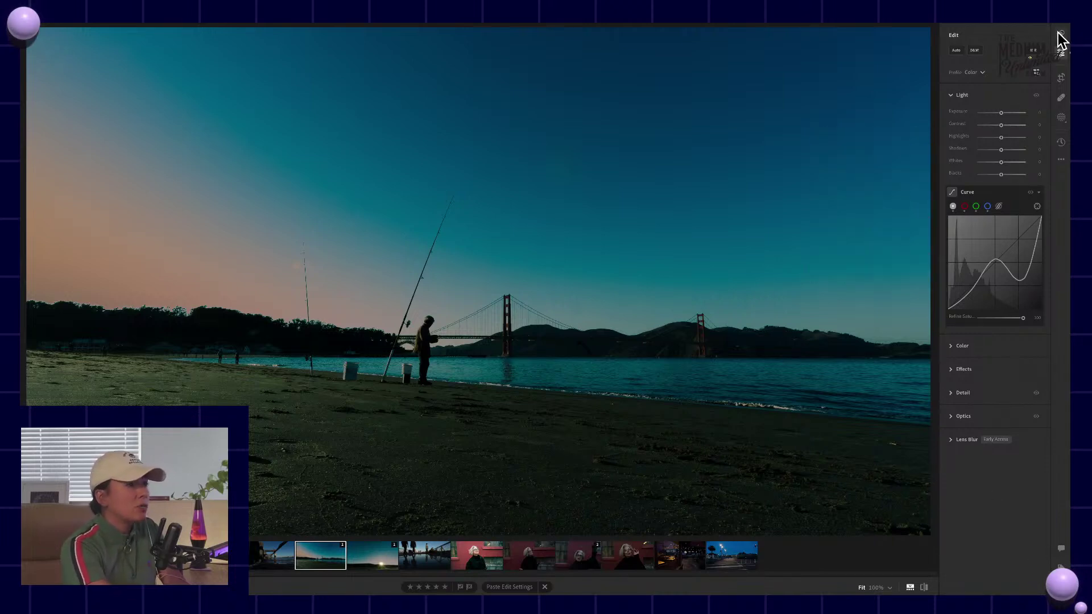
{"action": "left_click", "coordinate": [1061, 143]}
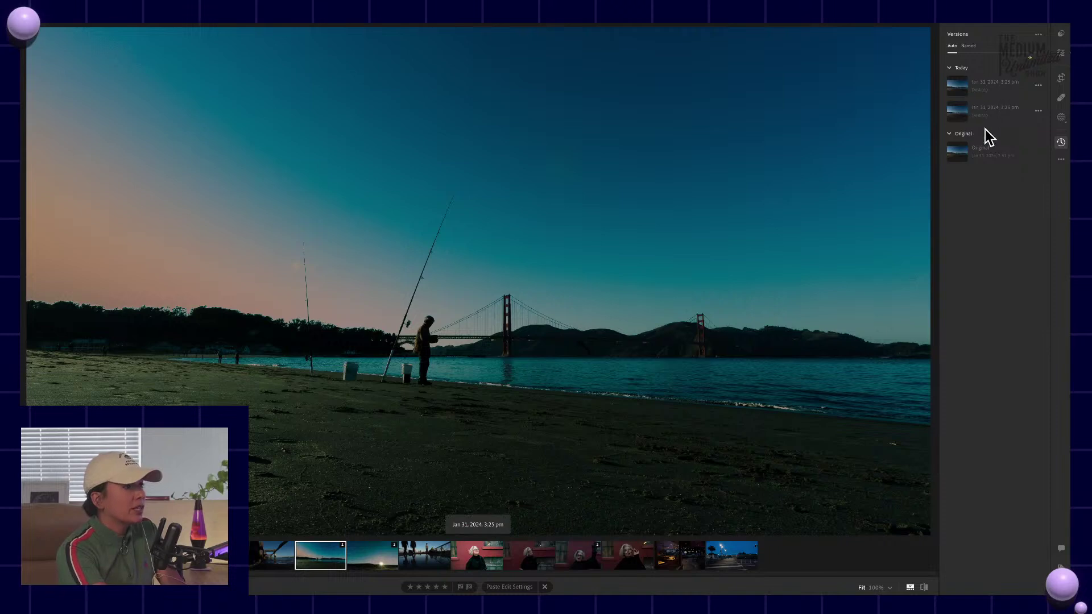
Switch the beach fishing photo to the most recent autosaved version listed under Today
{"action": "left_click", "coordinate": [1039, 34]}
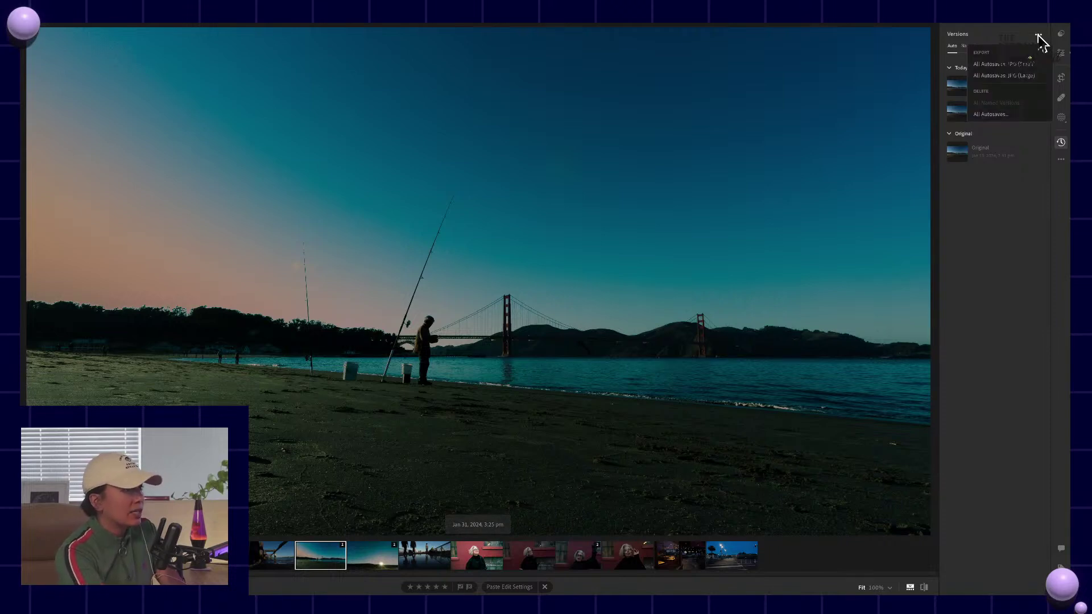
{"action": "left_click", "coordinate": [1011, 64]}
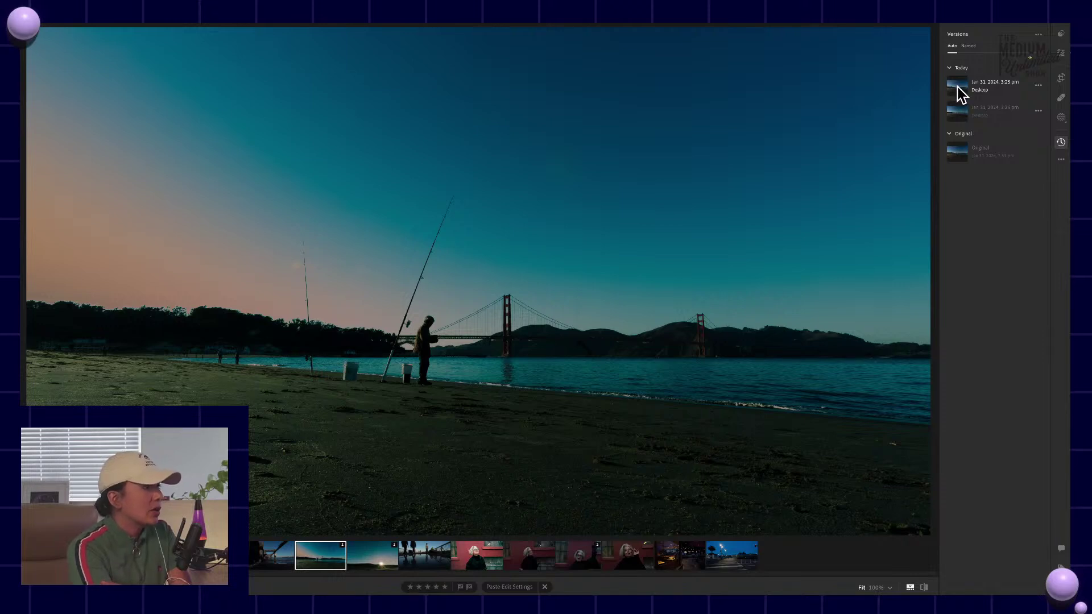
{"action": "mouse_move", "coordinate": [960, 158]}
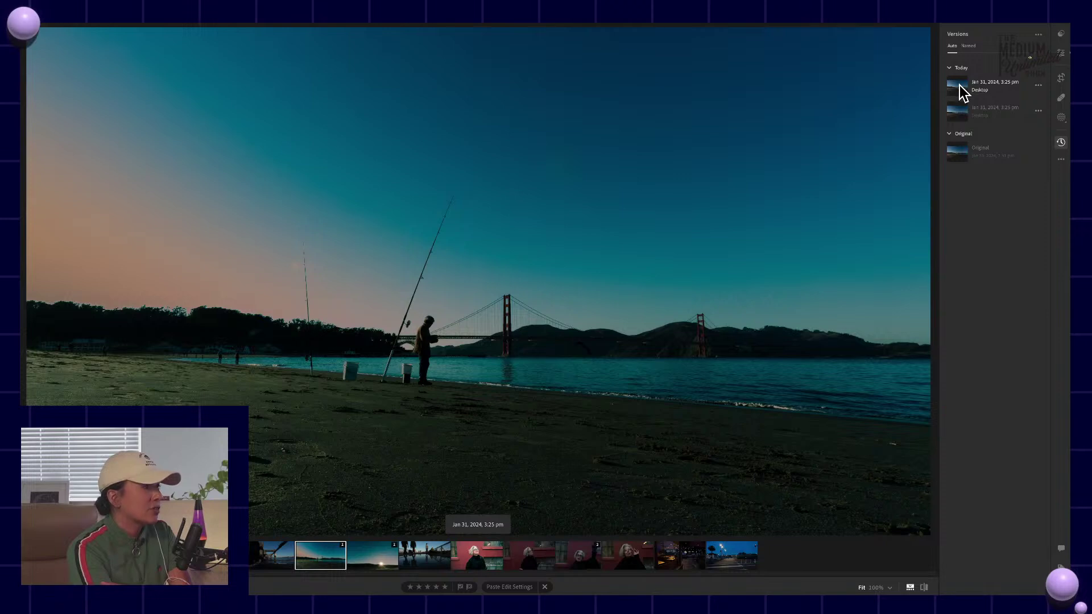
{"action": "left_click", "coordinate": [960, 86]}
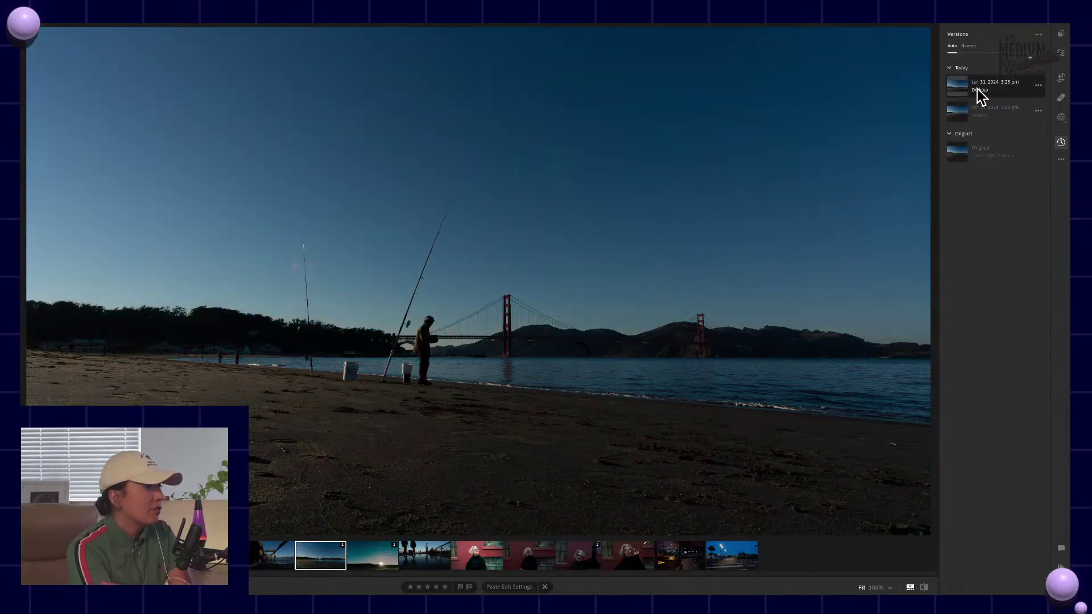
{"action": "mouse_move", "coordinate": [1009, 101]}
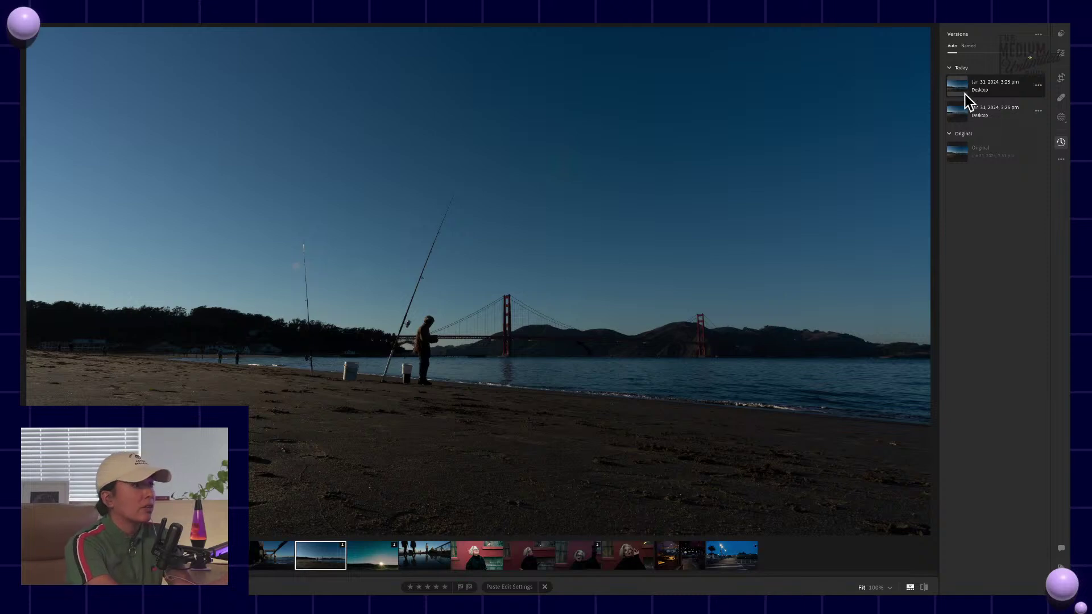
Compare the beach fishing photo's two autosaved versions from today with its original version
{"action": "left_click", "coordinate": [1039, 34]}
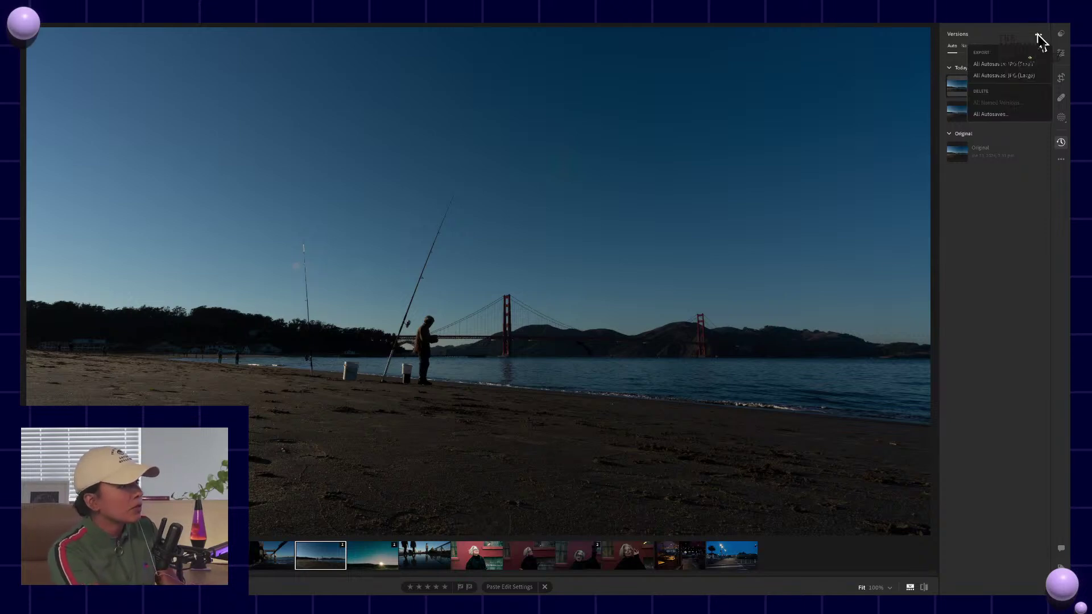
{"action": "left_click", "coordinate": [1005, 171]}
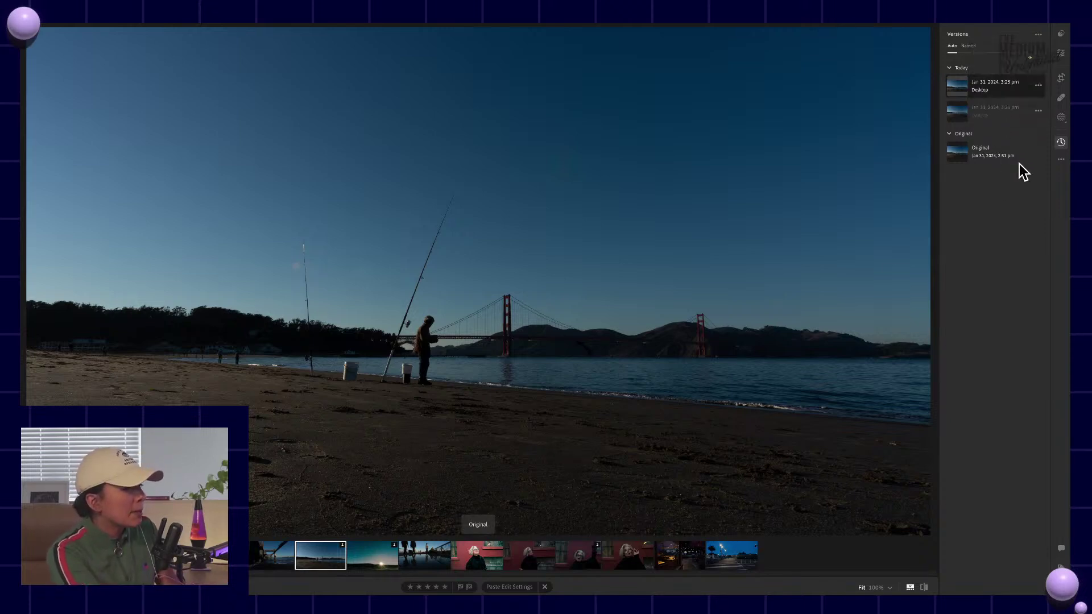
{"action": "left_click", "coordinate": [950, 68]}
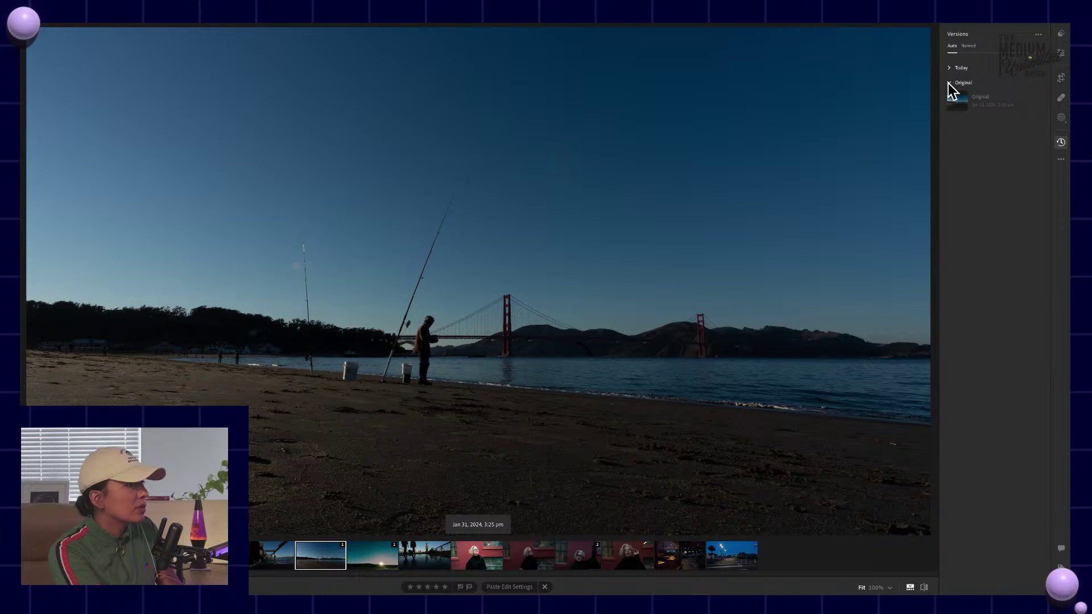
{"action": "left_click", "coordinate": [961, 83]}
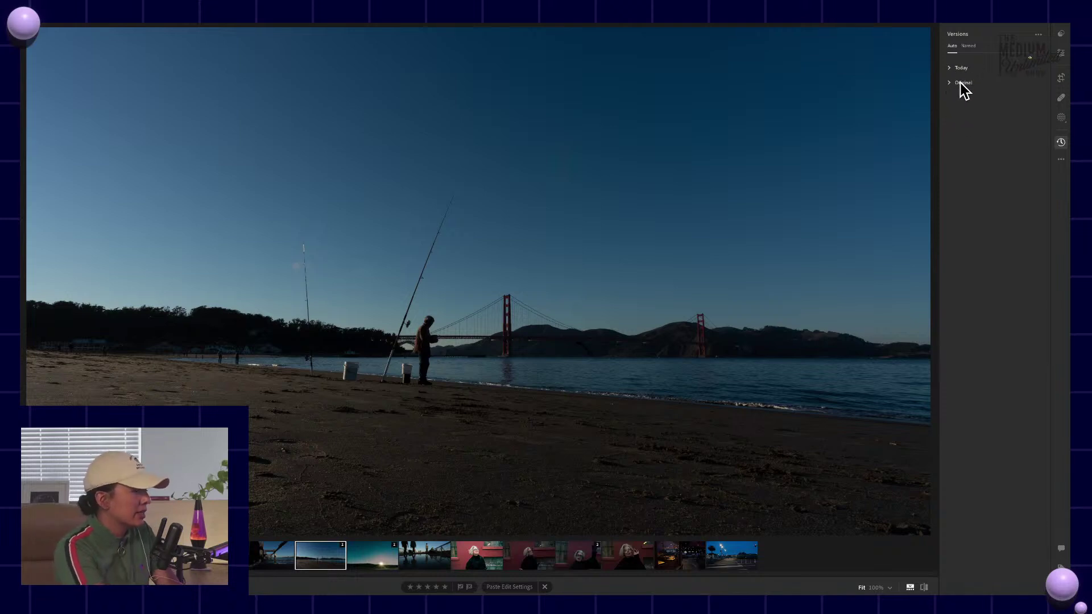
{"action": "left_click", "coordinate": [949, 67]}
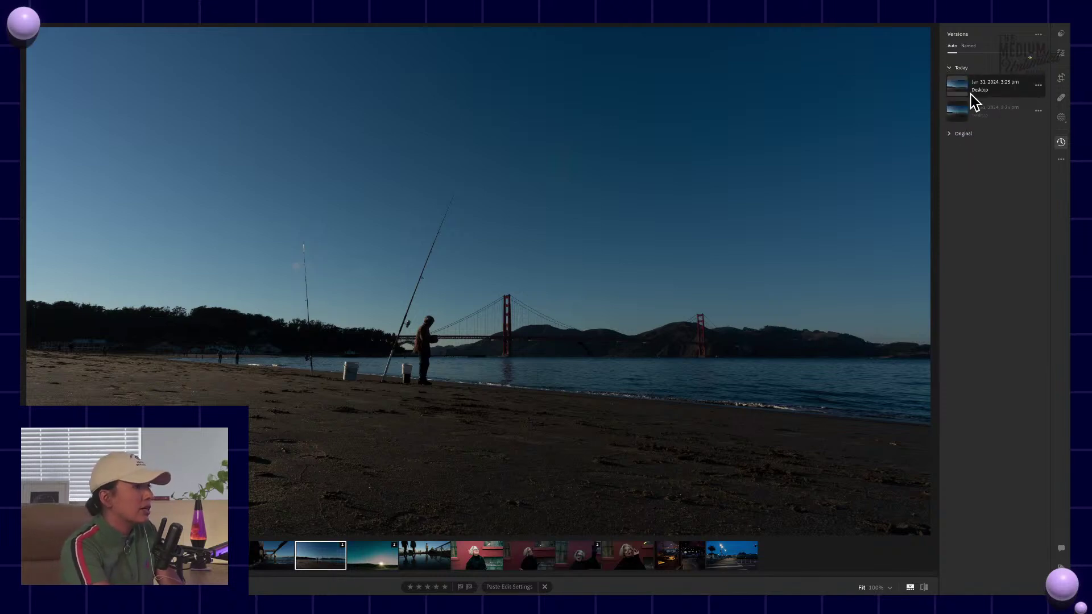
{"action": "left_click", "coordinate": [975, 113]}
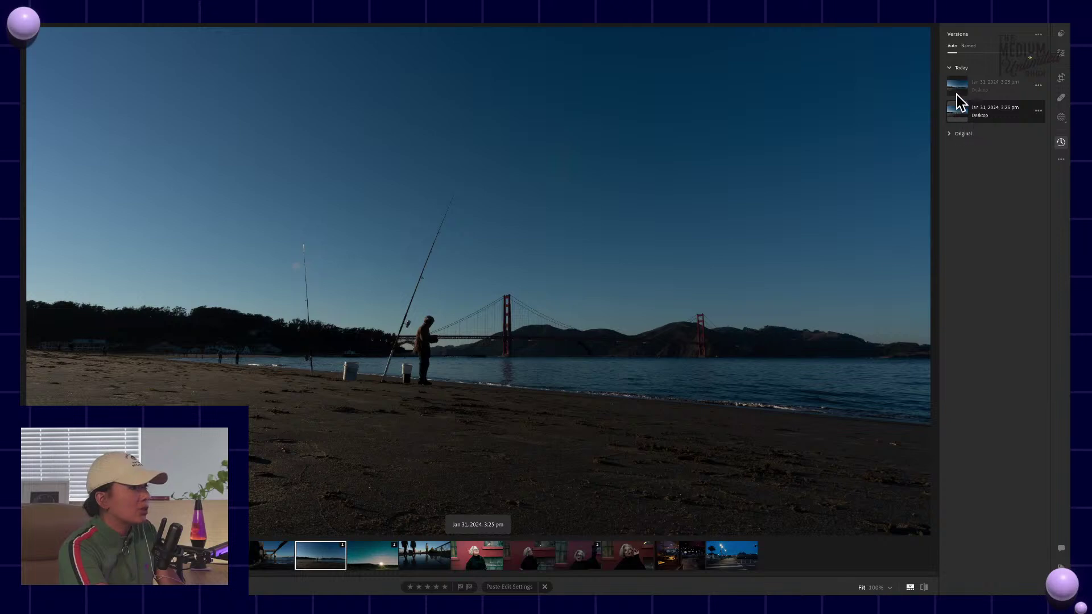
{"action": "left_click", "coordinate": [957, 92]}
{"action": "left_click", "coordinate": [950, 132]}
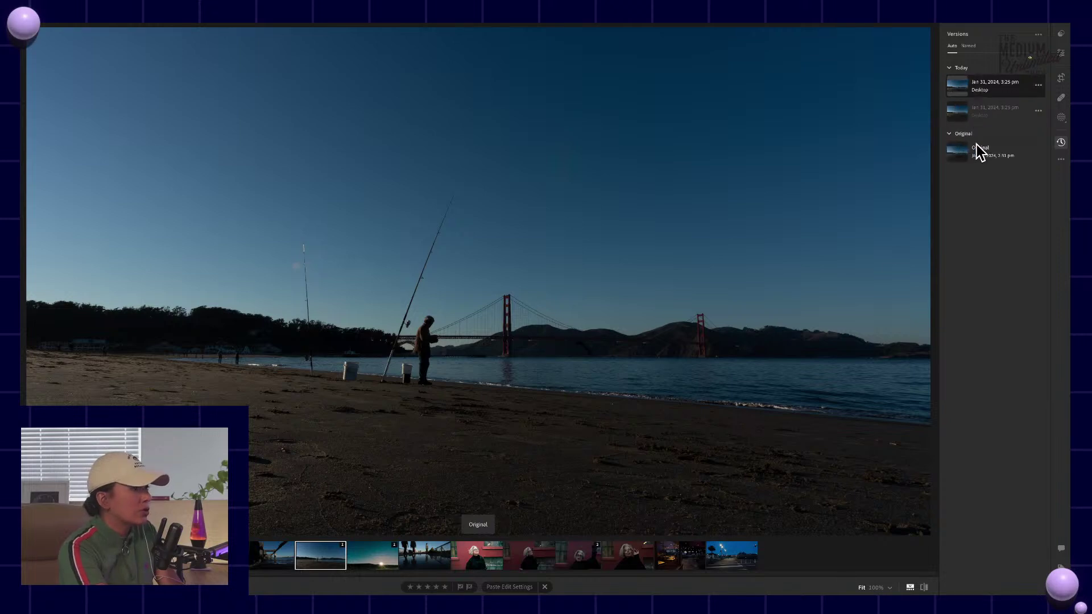
{"action": "left_click", "coordinate": [977, 152]}
Shape the beach fishing photo's blue channel curve by pulling a highlight point below the diagonal and raising a shadow point toward it
{"action": "left_click", "coordinate": [1061, 52]}
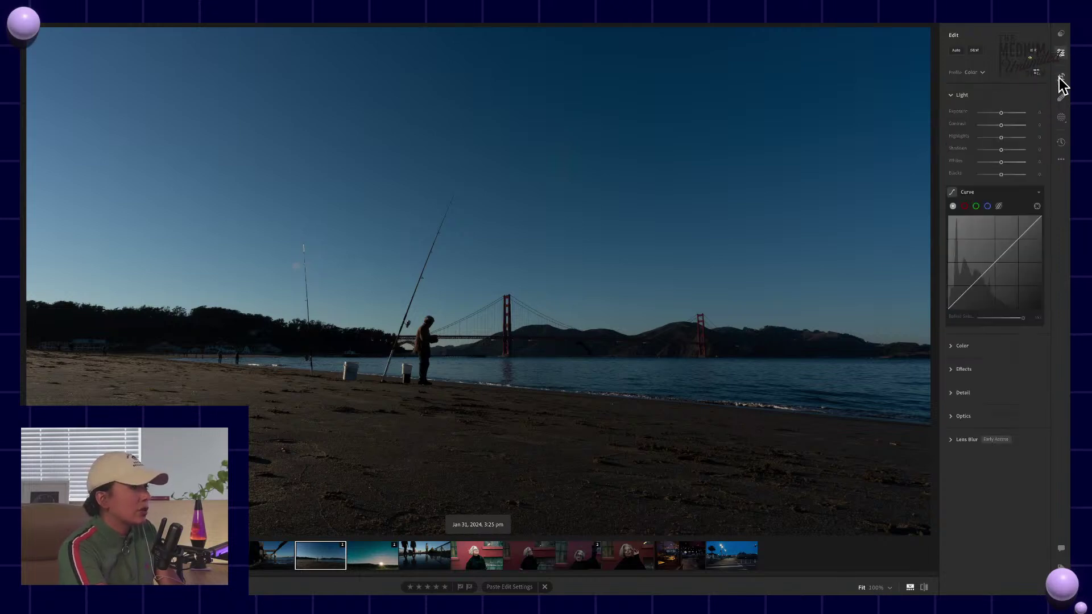
{"action": "left_click", "coordinate": [987, 207]}
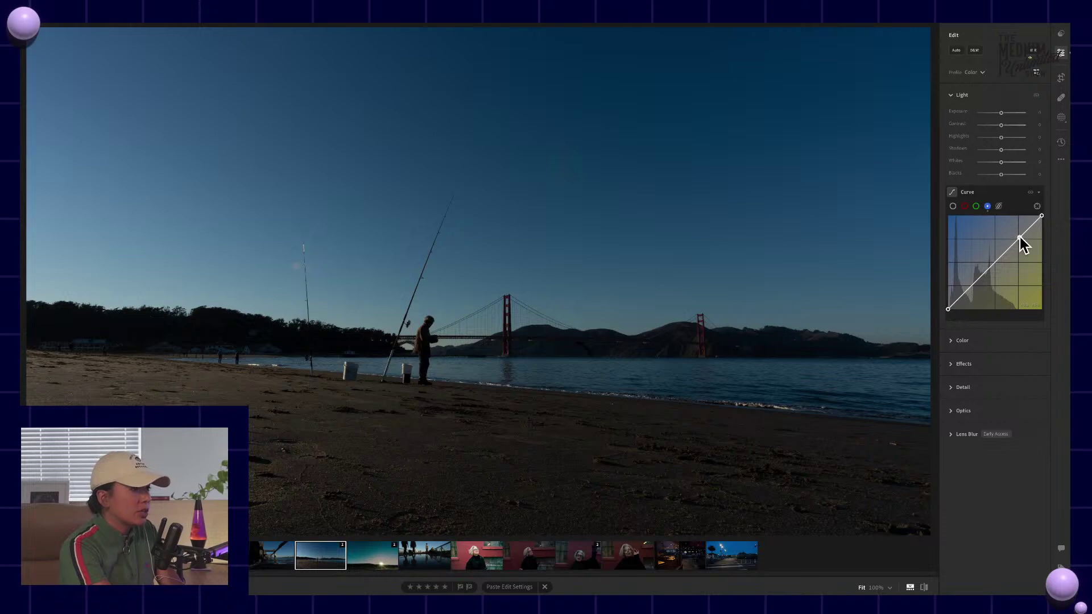
{"action": "left_click_drag", "start_coordinate": [1020, 237], "coordinate": [1020, 255]}
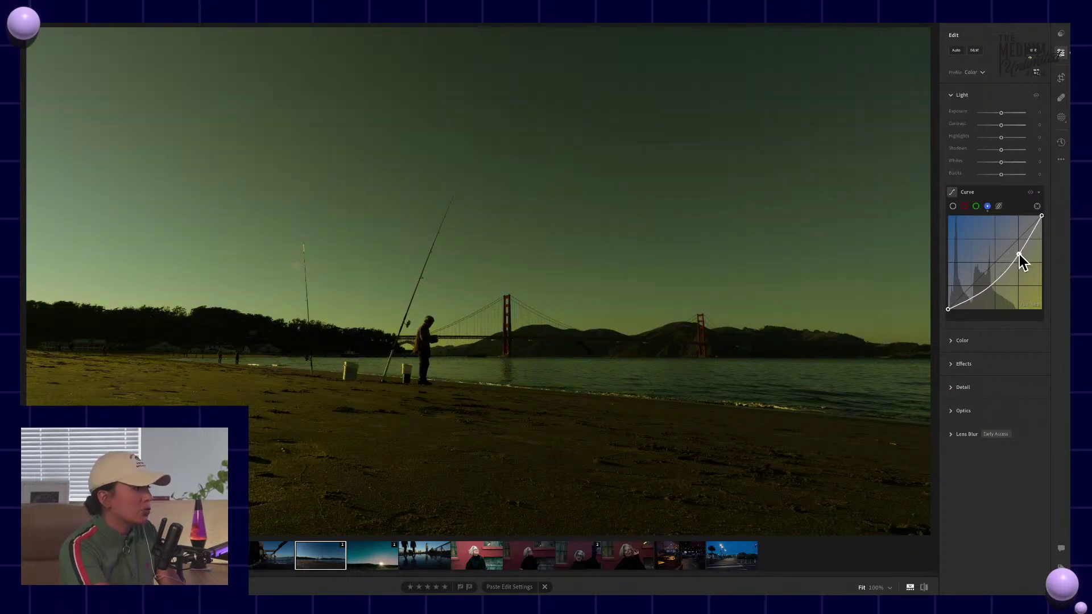
{"action": "left_click", "coordinate": [982, 291]}
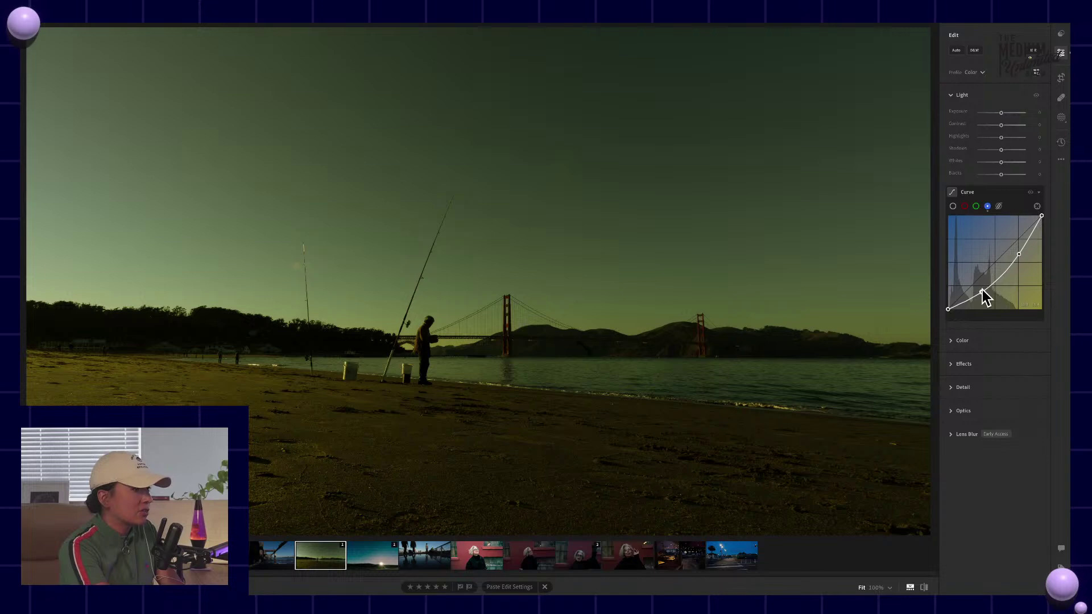
{"action": "left_click_drag", "start_coordinate": [981, 291], "coordinate": [980, 286]}
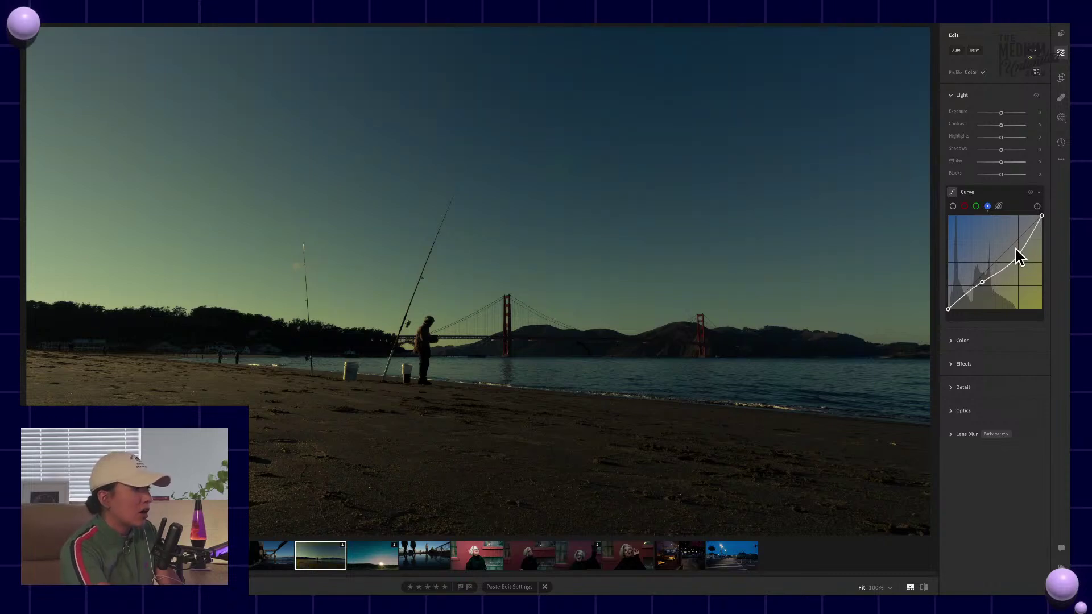
{"action": "left_click_drag", "start_coordinate": [1020, 251], "coordinate": [1023, 258]}
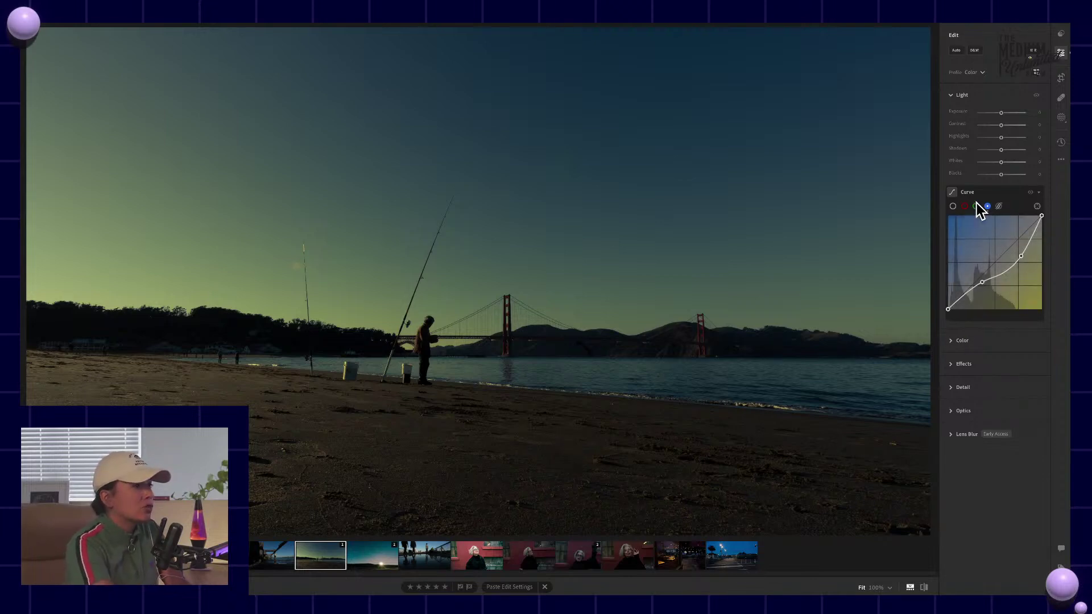
Expand the Color adjustments, collapsing the Curve and Color Grading sections around the Color Mixer
{"action": "left_click", "coordinate": [989, 196]}
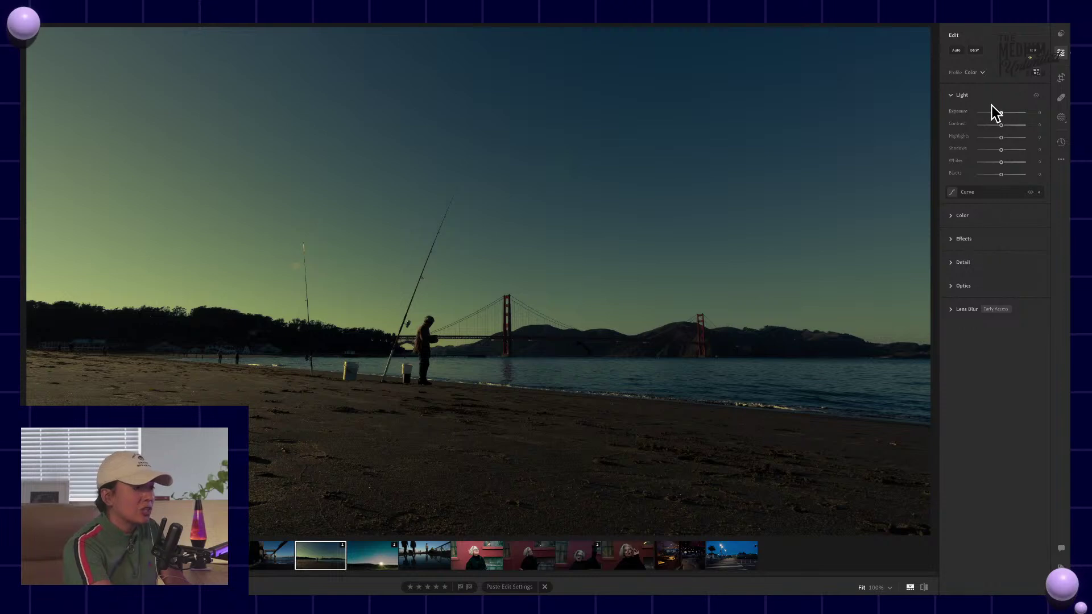
{"action": "left_click", "coordinate": [953, 216]}
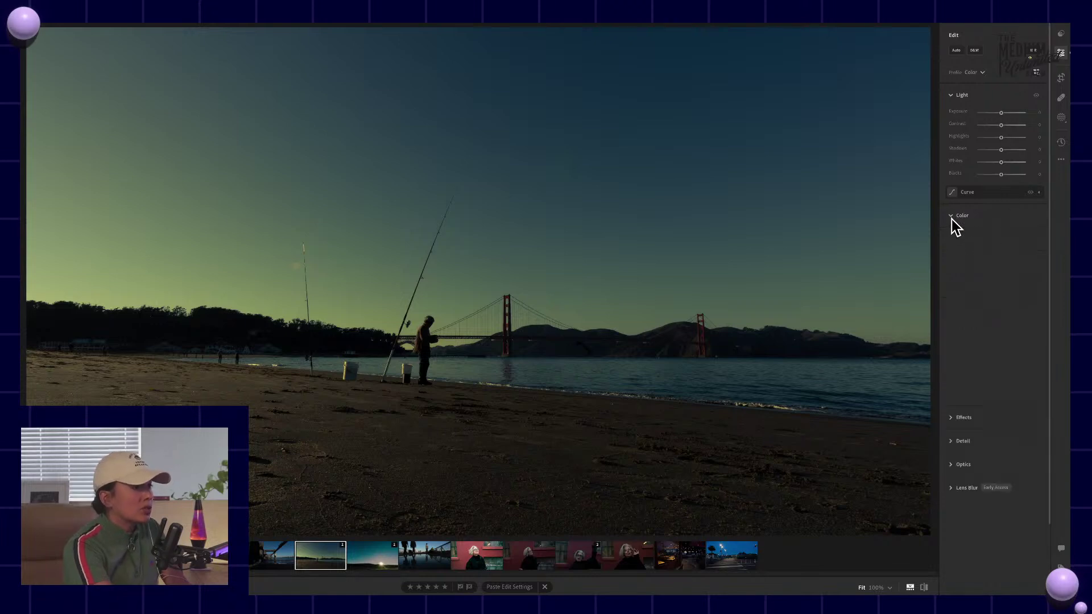
{"action": "scroll", "coordinate": [1017, 372], "scroll_direction": "down", "scroll_amount": 1}
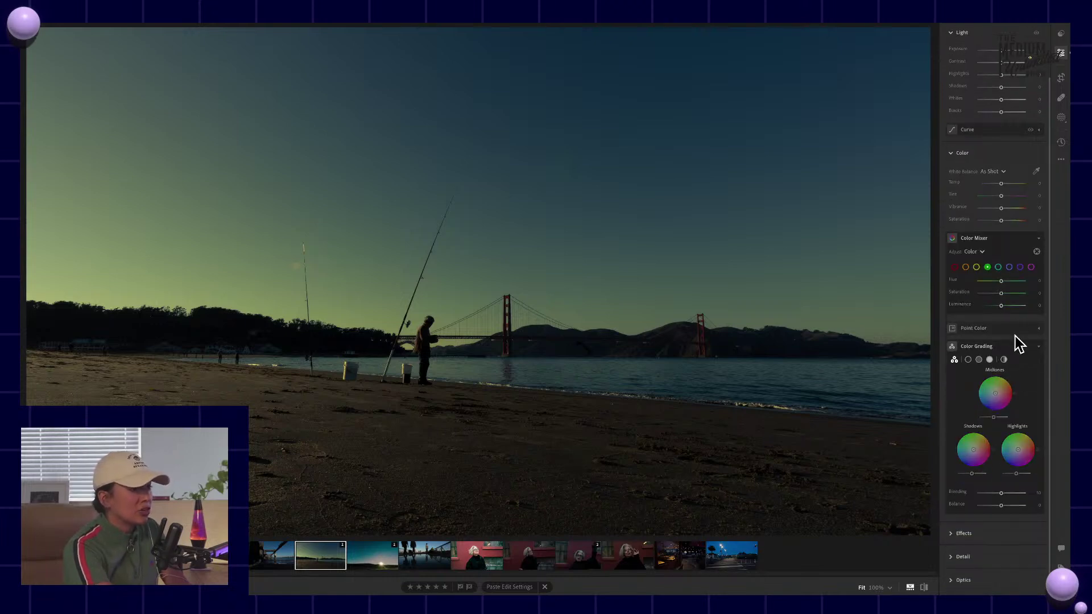
{"action": "left_click", "coordinate": [1007, 346]}
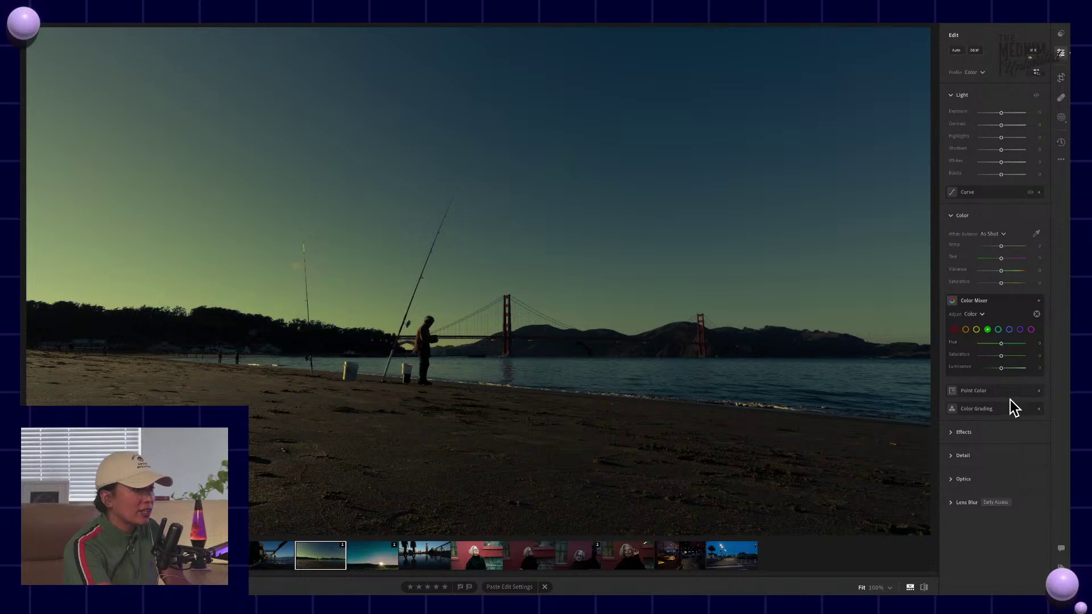
Grade the beach fishing photo's colors by tinting the shadows toward magenta and the midtones slightly toward pink-red
{"action": "left_click", "coordinate": [999, 303]}
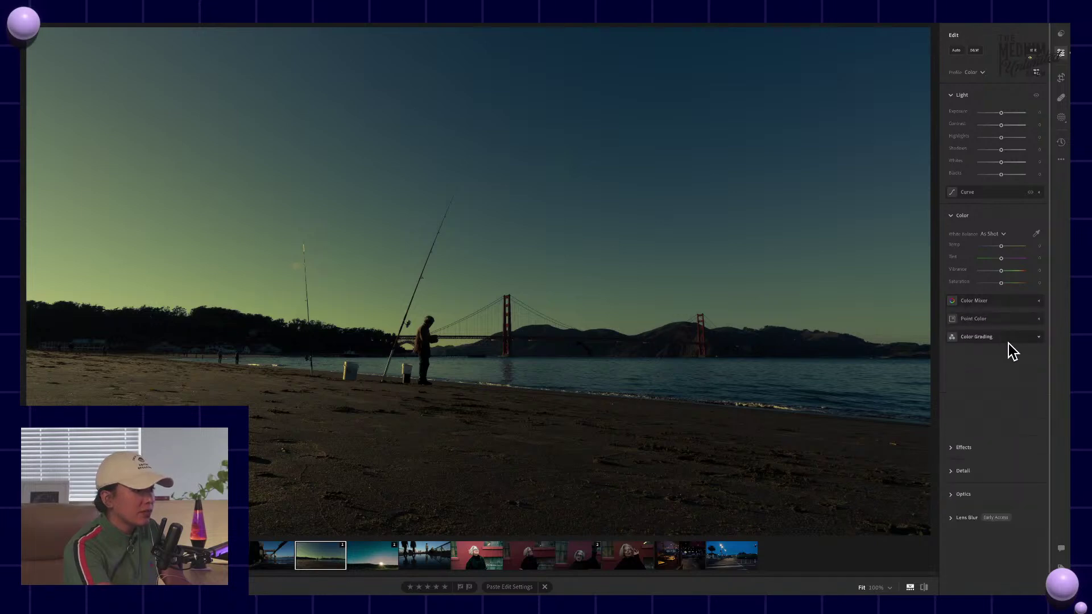
{"action": "left_click", "coordinate": [1009, 342]}
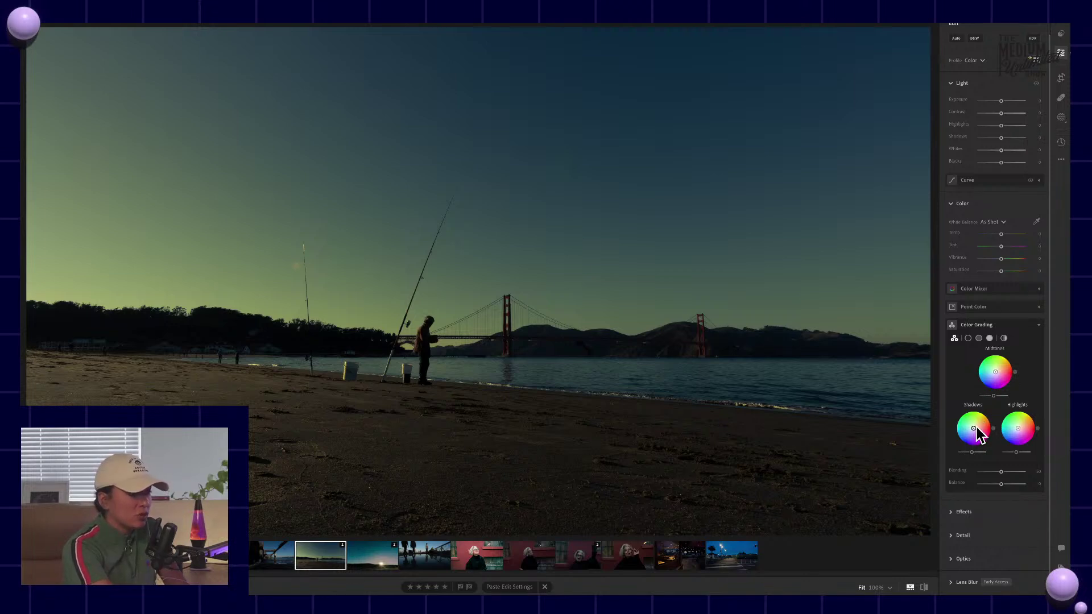
{"action": "left_click_drag", "start_coordinate": [975, 432], "coordinate": [976, 432]}
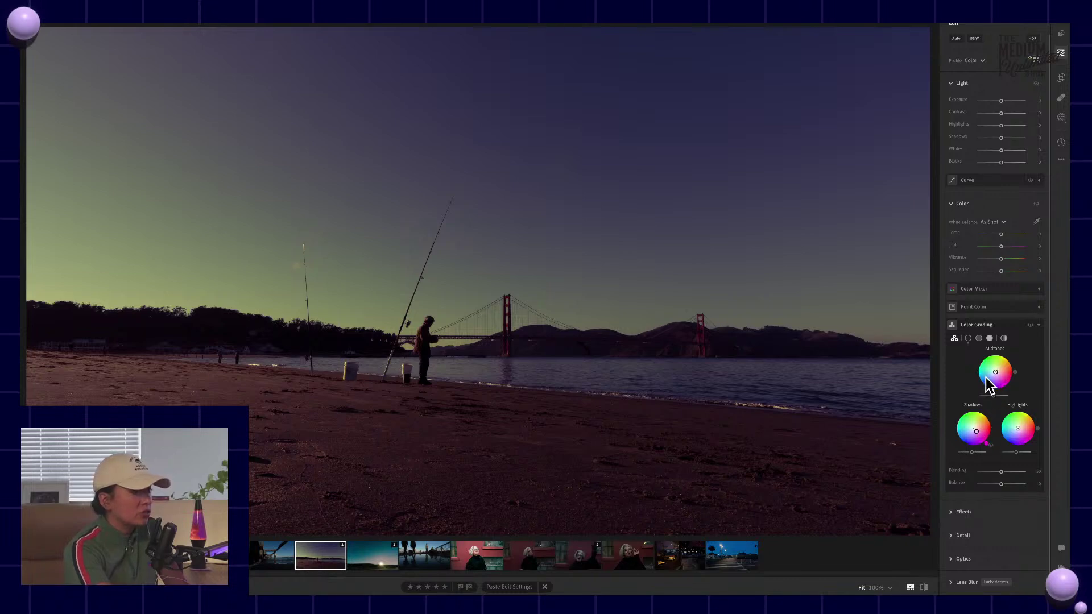
{"action": "left_click_drag", "start_coordinate": [993, 373], "coordinate": [997, 374]}
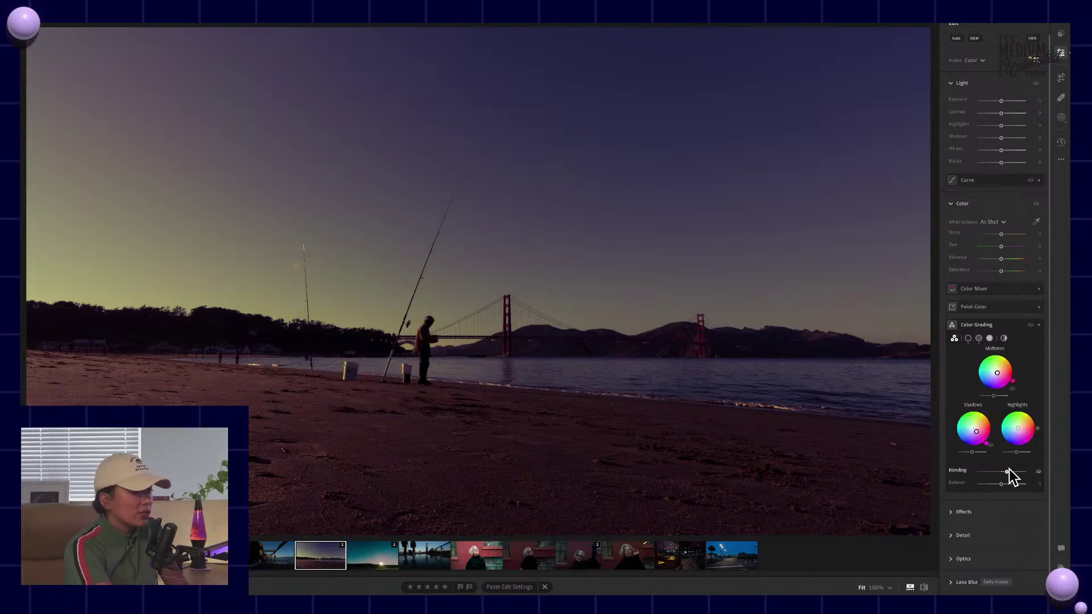
Lower the color grading's Blending and raise its Balance slightly, comparing the beach fishing photo with its original
{"action": "left_click_drag", "start_coordinate": [1009, 473], "coordinate": [1036, 479]}
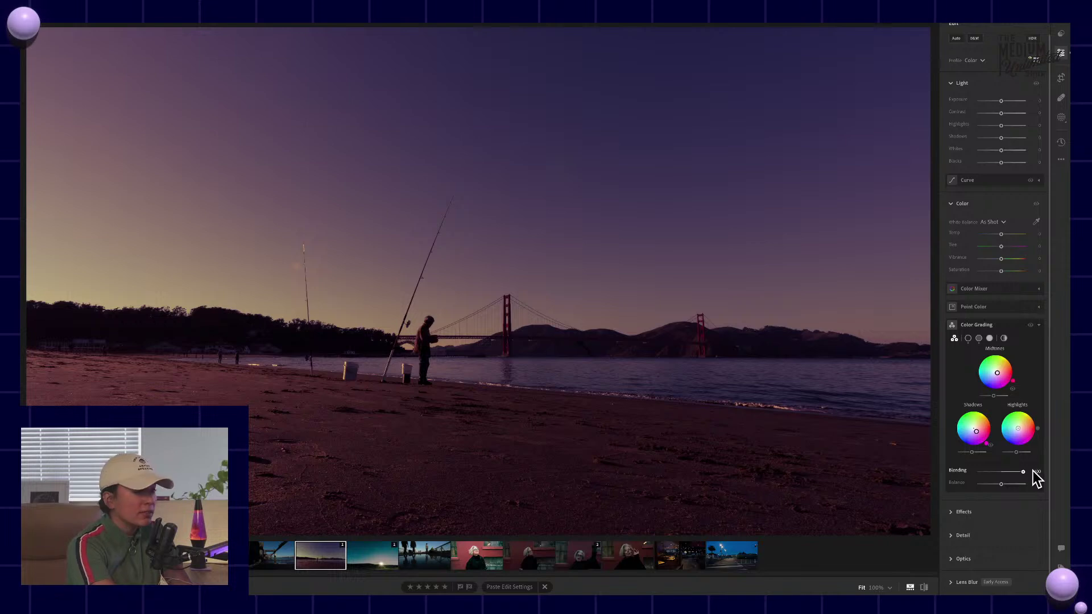
{"action": "mouse_move", "coordinate": [987, 478]}
{"action": "left_mouse_down"}
{"action": "mouse_move", "coordinate": [1015, 484]}
{"action": "mouse_move", "coordinate": [1005, 484]}
{"action": "left_mouse_up"}
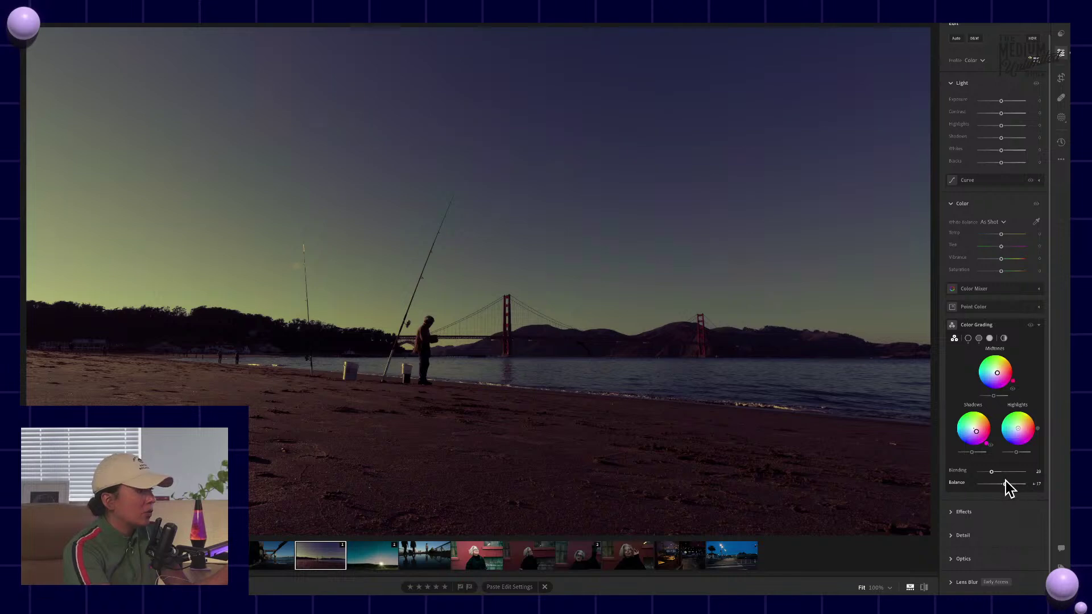
{"action": "key", "text": "backslash"}
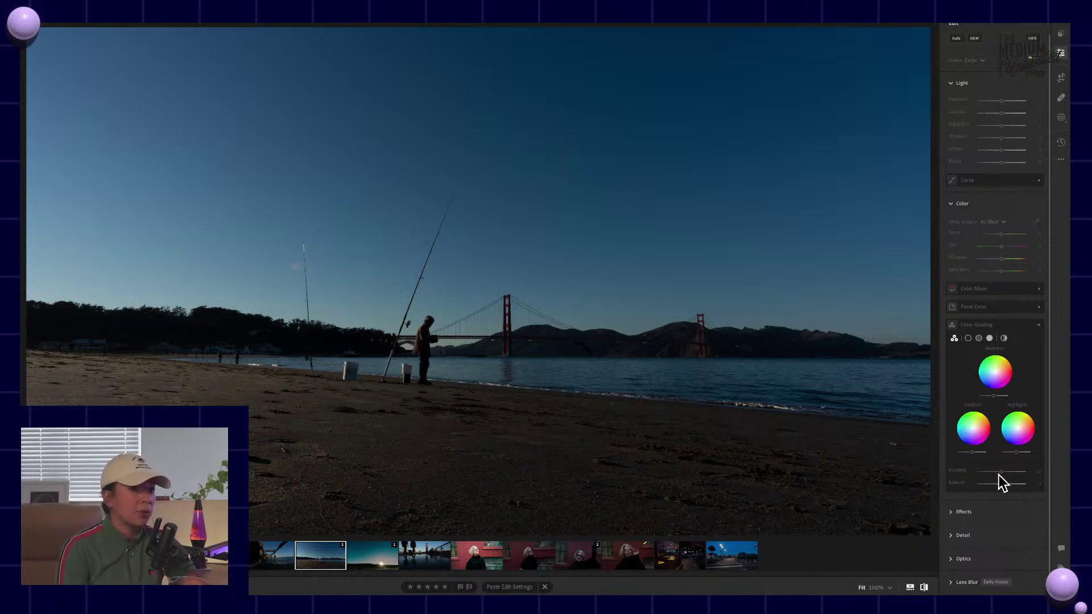
{"action": "key", "text": "backslash"}
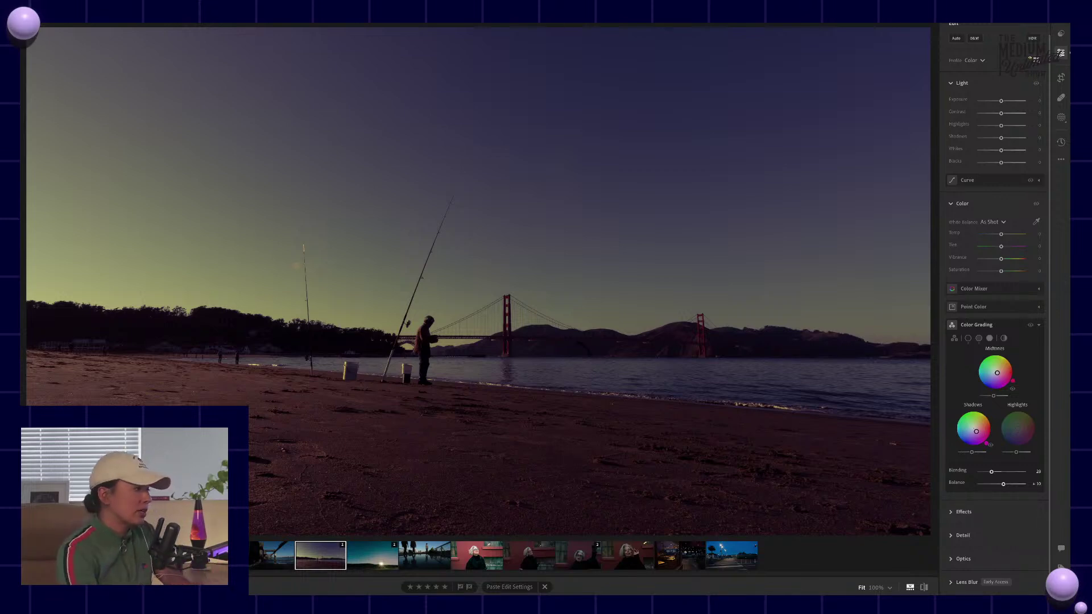
Open the night streetcar photo, extend its crop upward, and apply the crop with a strong counterclockwise tilt
{"action": "left_click", "coordinate": [366, 562]}
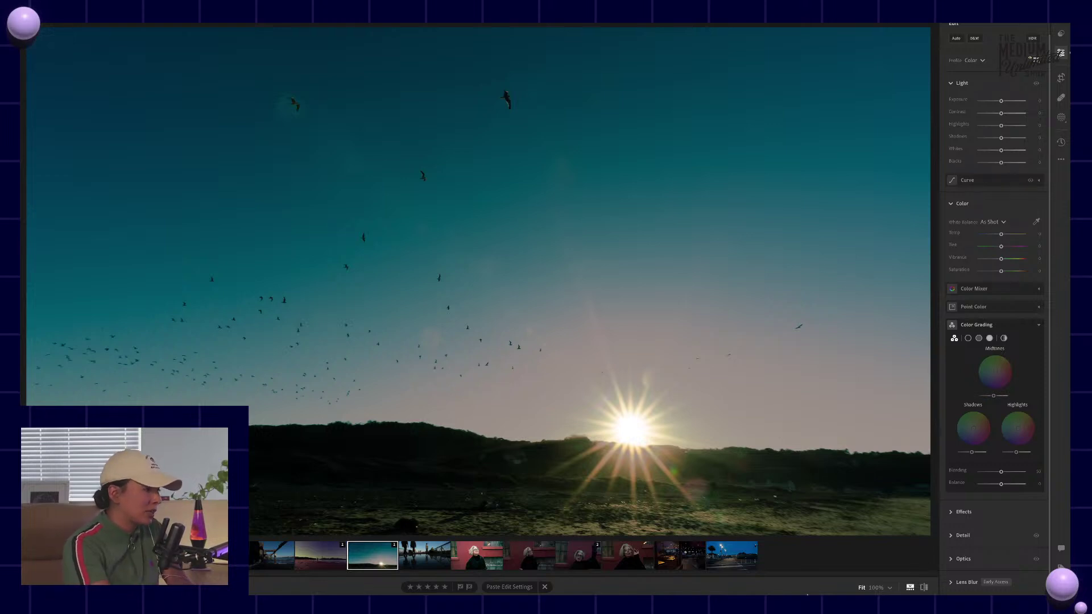
{"action": "left_click", "coordinate": [740, 563]}
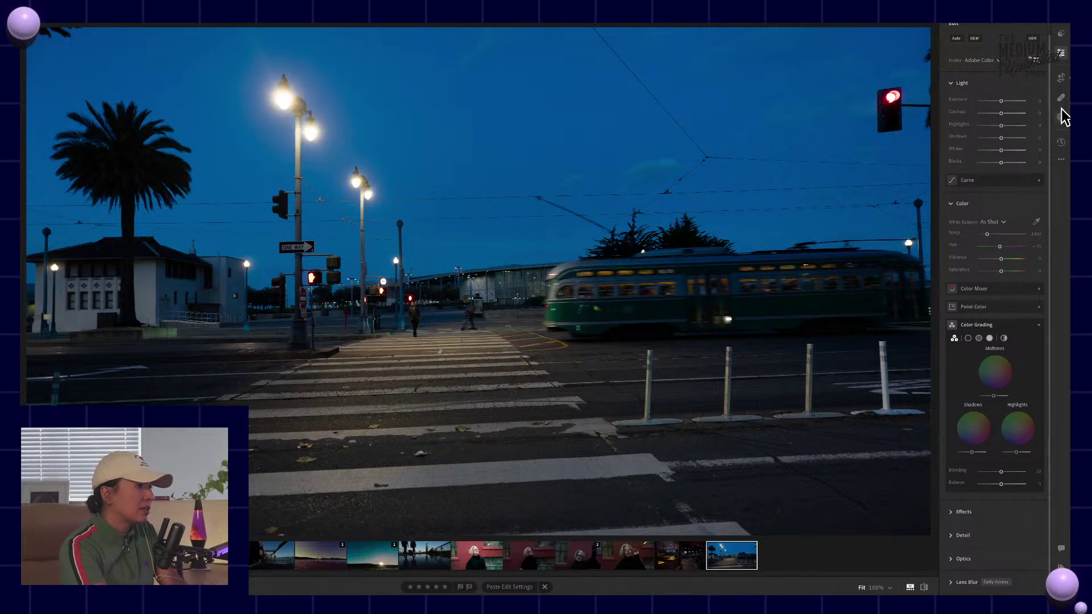
{"action": "left_click", "coordinate": [1061, 79]}
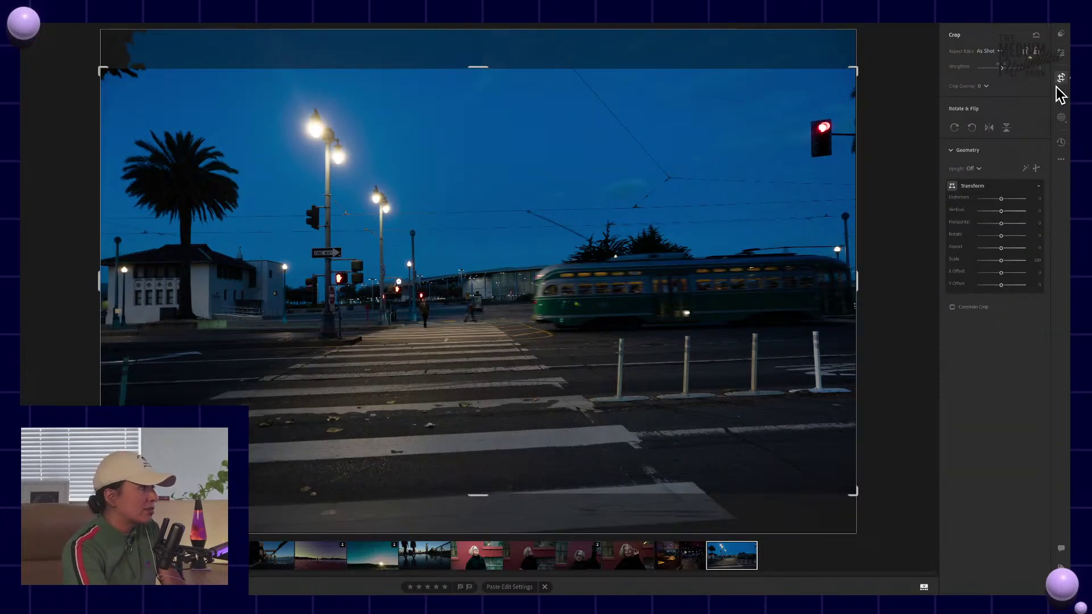
{"action": "left_click_drag", "start_coordinate": [478, 66], "coordinate": [478, 49]}
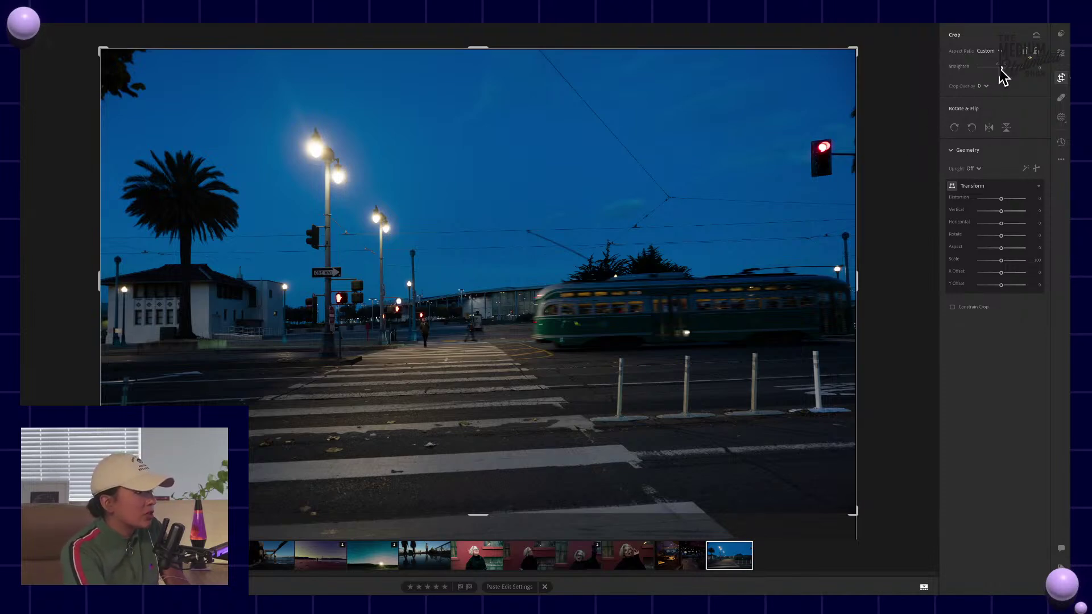
{"action": "left_click_drag", "start_coordinate": [1001, 69], "coordinate": [1003, 69]}
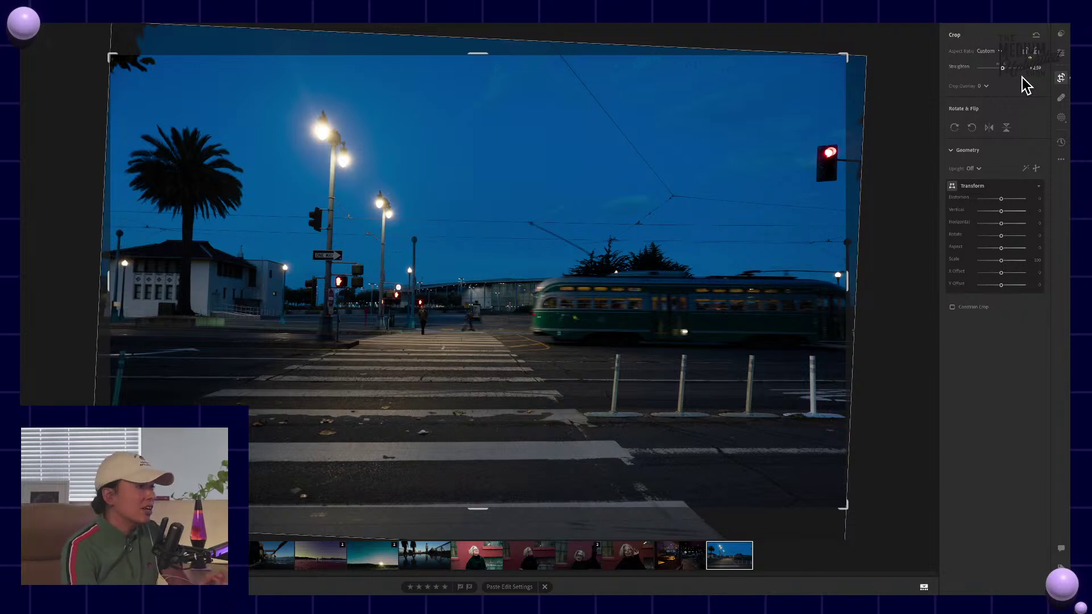
{"action": "left_click_drag", "start_coordinate": [859, 46], "coordinate": [707, 35]}
{"action": "key", "text": "Return"}
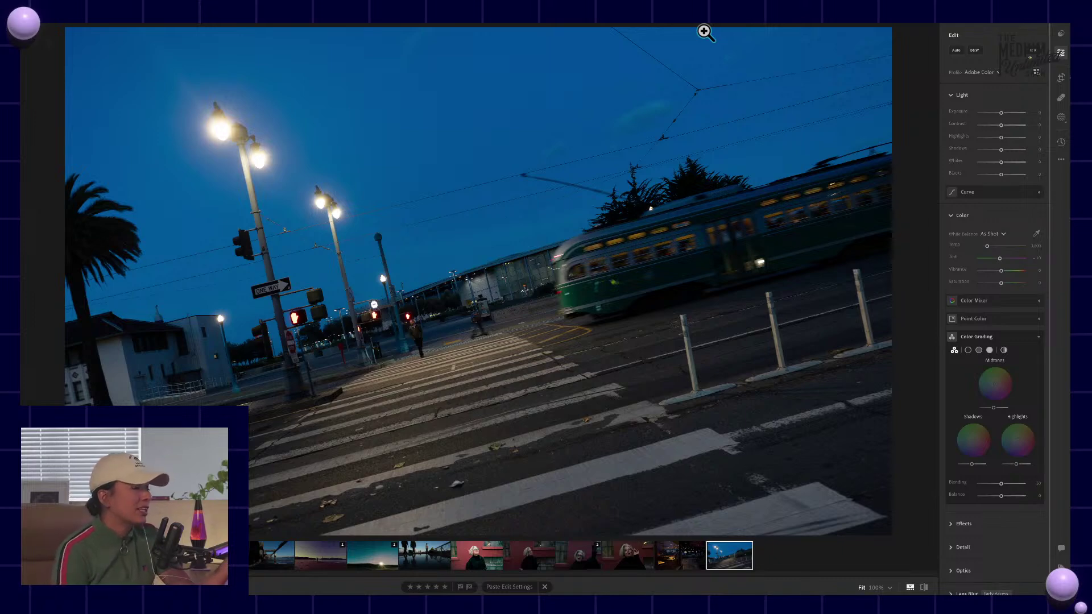
Try tilting the streetcar photo clockwise with the crop, and undo that rotation
{"action": "left_click", "coordinate": [1061, 78]}
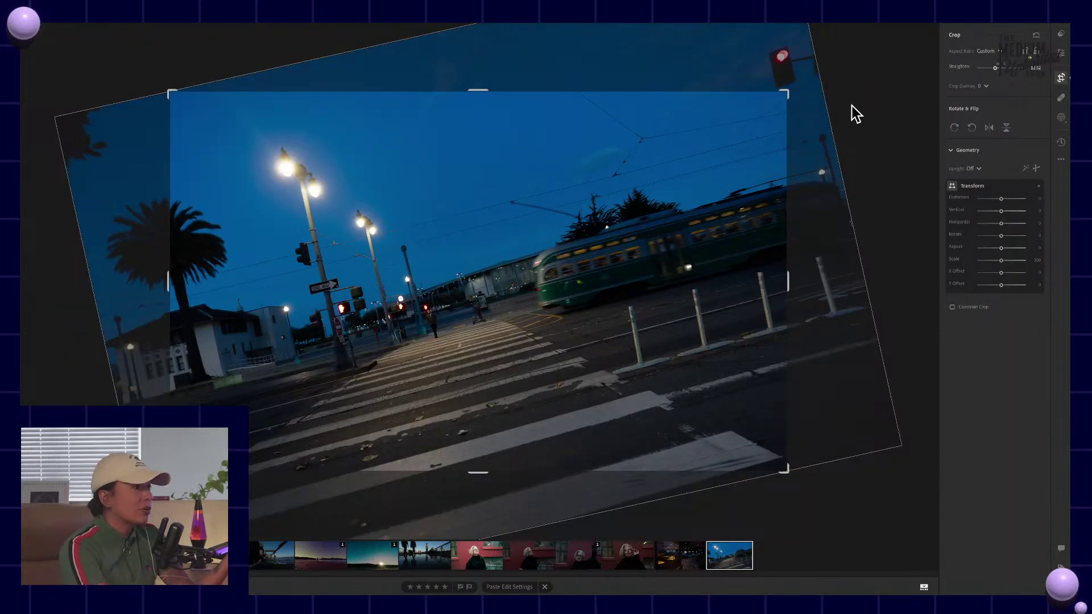
{"action": "left_click_drag", "start_coordinate": [799, 84], "coordinate": [862, 260]}
{"action": "key", "text": "Return"}
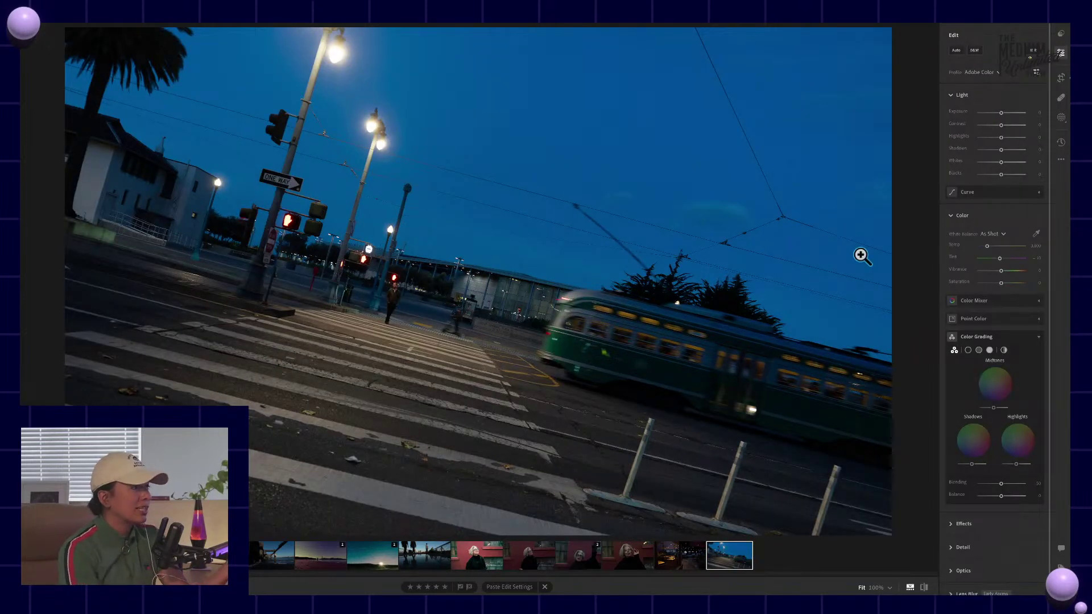
{"action": "key", "text": "ctrl+z"}
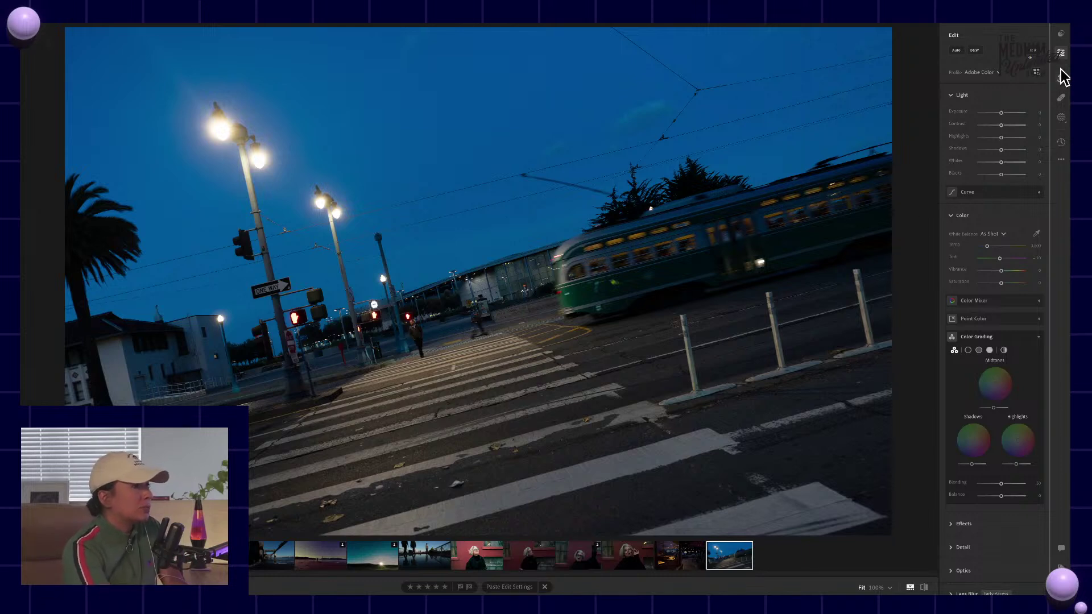
On the streetcar photo's red and green channel curves, pull a highlight point below the diagonal and raise a shadow point above it
{"action": "left_click", "coordinate": [974, 216]}
{"action": "left_click", "coordinate": [977, 95]}
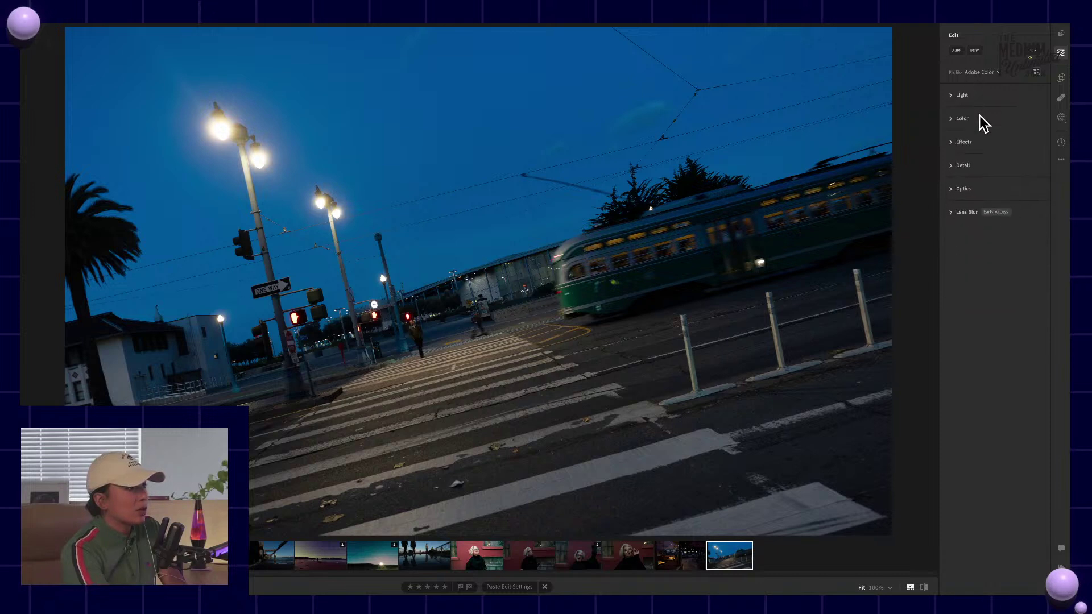
{"action": "left_click", "coordinate": [950, 96]}
{"action": "left_click", "coordinate": [970, 192]}
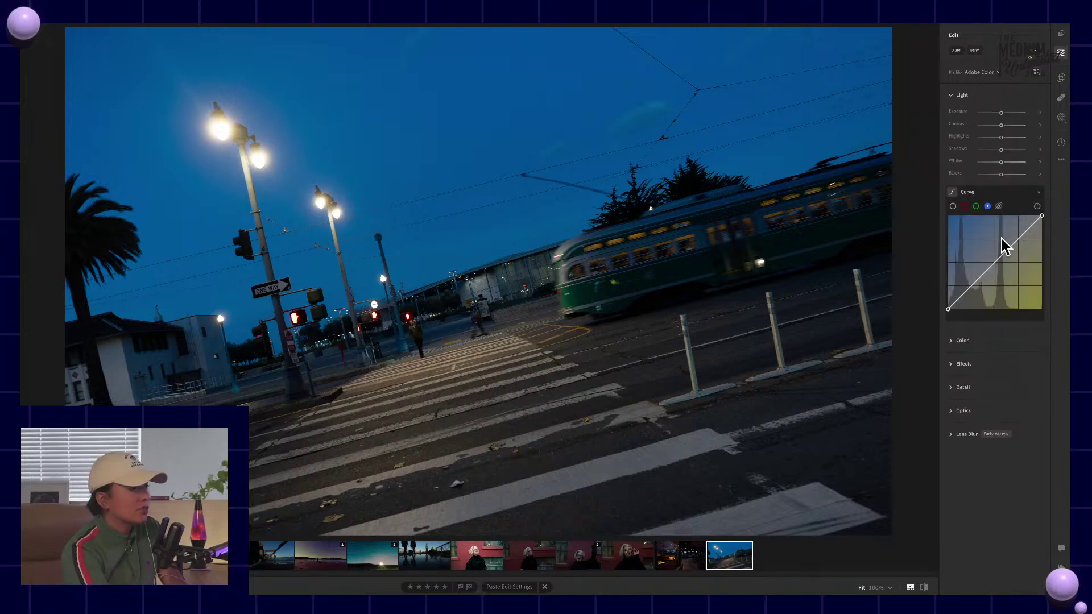
{"action": "left_click", "coordinate": [965, 206]}
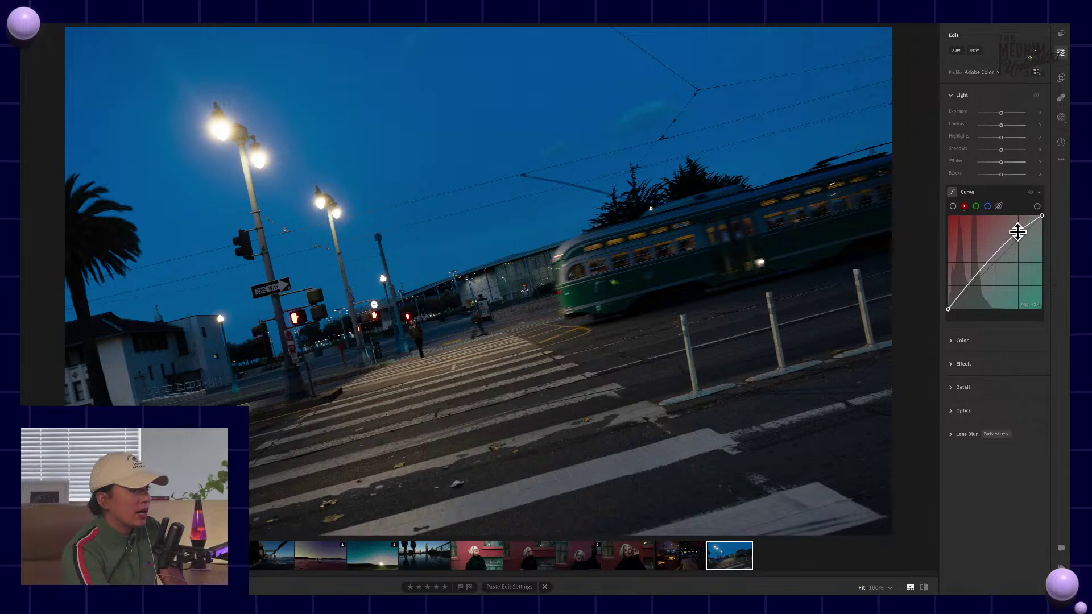
{"action": "left_click_drag", "start_coordinate": [1017, 240], "coordinate": [1019, 244]}
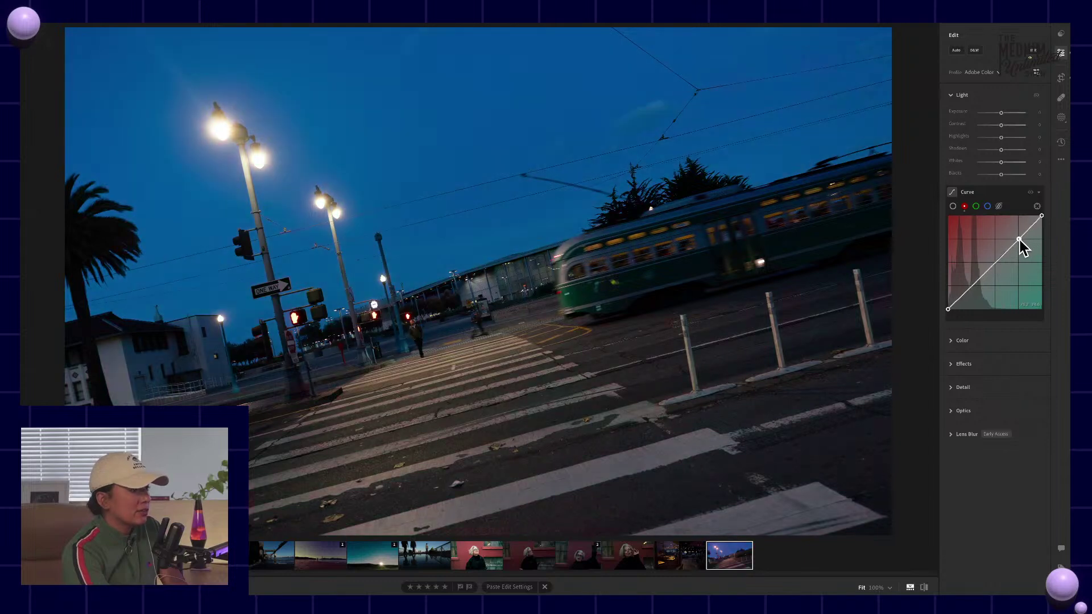
{"action": "left_click", "coordinate": [980, 282]}
{"action": "left_click_drag", "start_coordinate": [981, 282], "coordinate": [977, 277]}
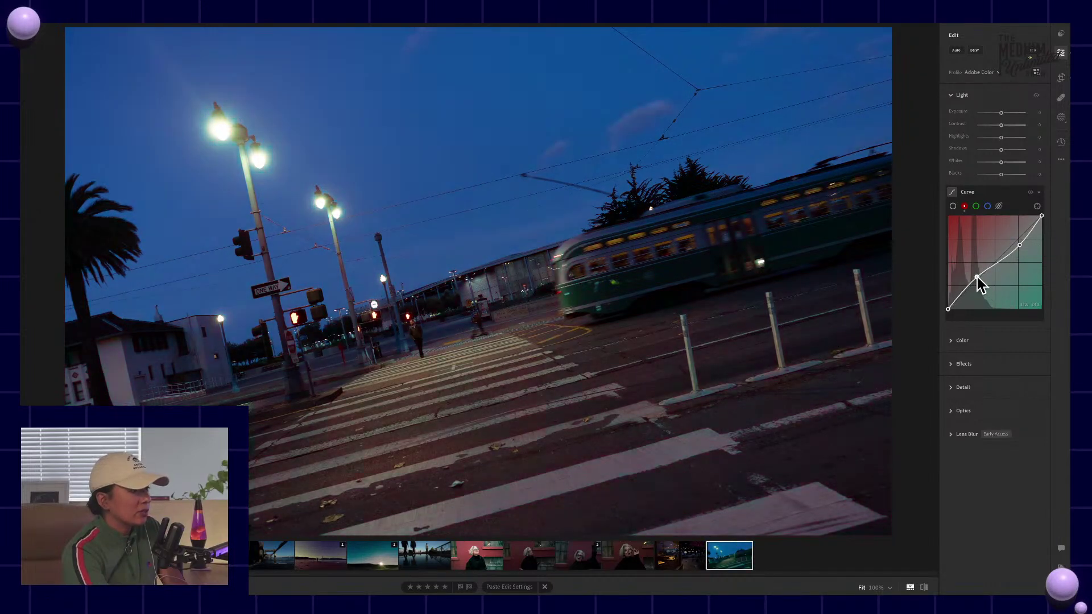
{"action": "left_click", "coordinate": [976, 206]}
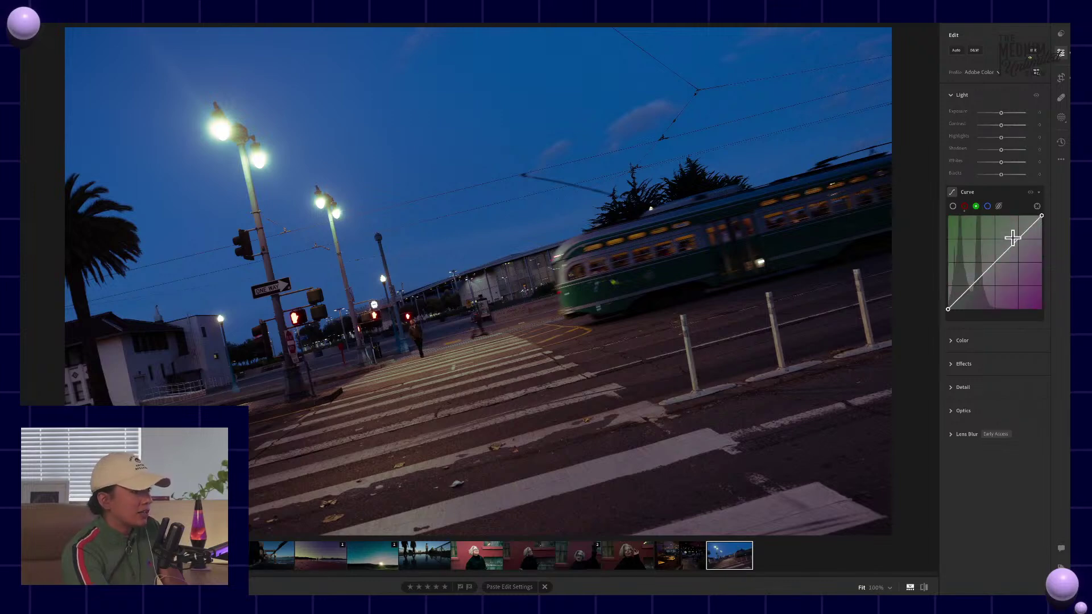
{"action": "left_click_drag", "start_coordinate": [1012, 237], "coordinate": [984, 273]}
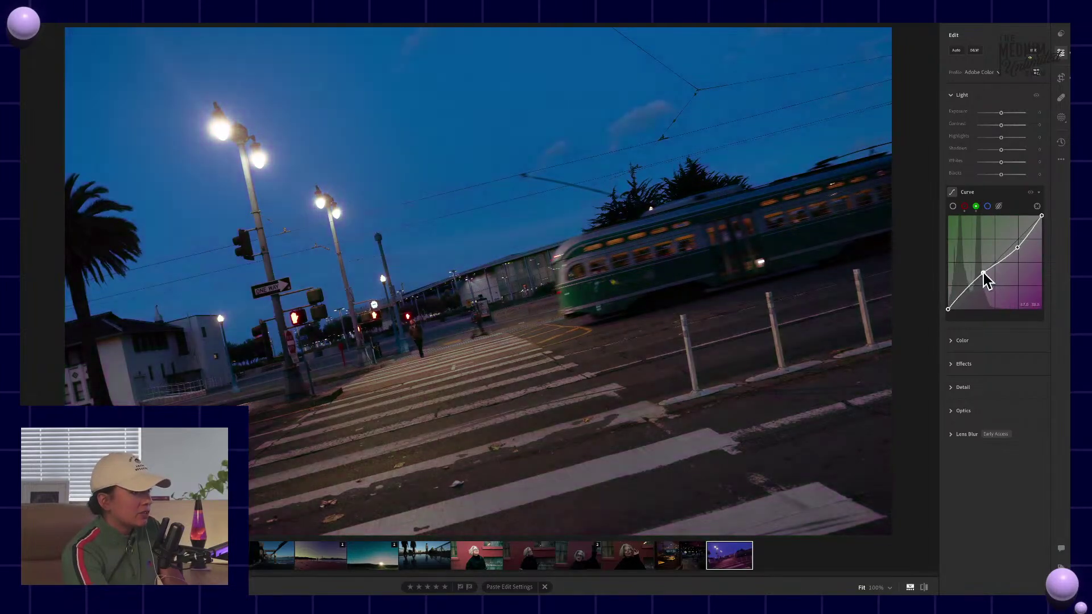
Shape the streetcar photo's blue channel curve with a lowered highlight point, a raised shadow point and a midtone point pulled well down
{"action": "left_click", "coordinate": [988, 206]}
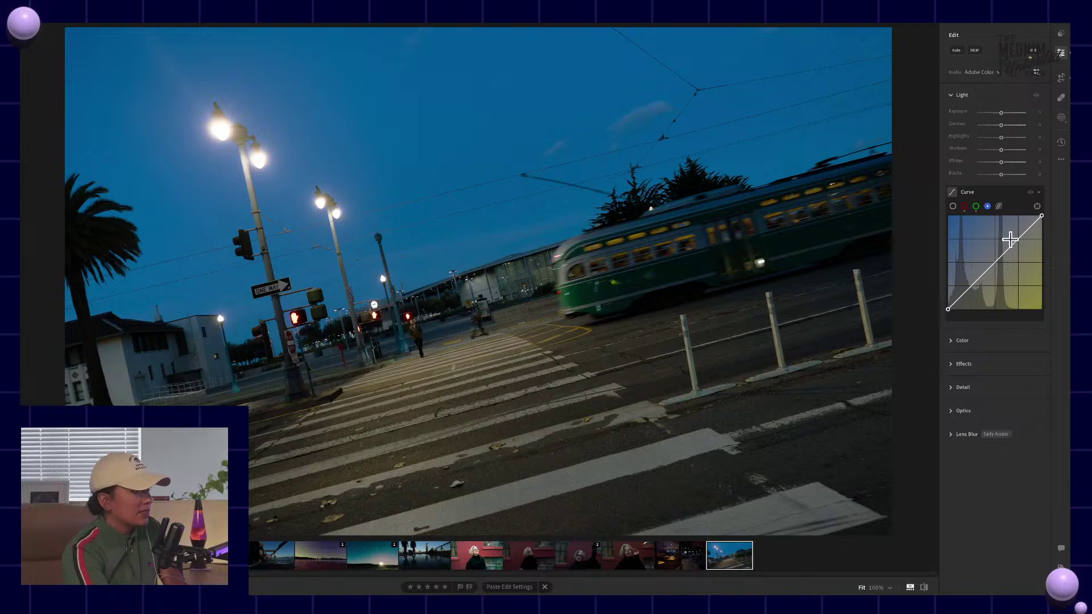
{"action": "left_click_drag", "start_coordinate": [1011, 240], "coordinate": [1018, 244]}
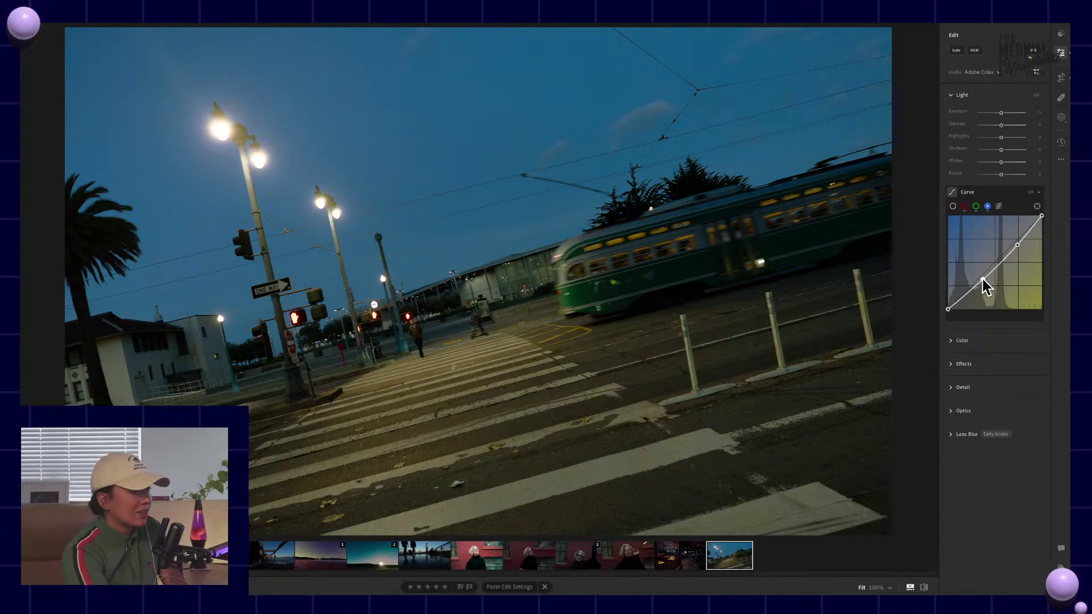
{"action": "left_click_drag", "start_coordinate": [980, 281], "coordinate": [979, 275]}
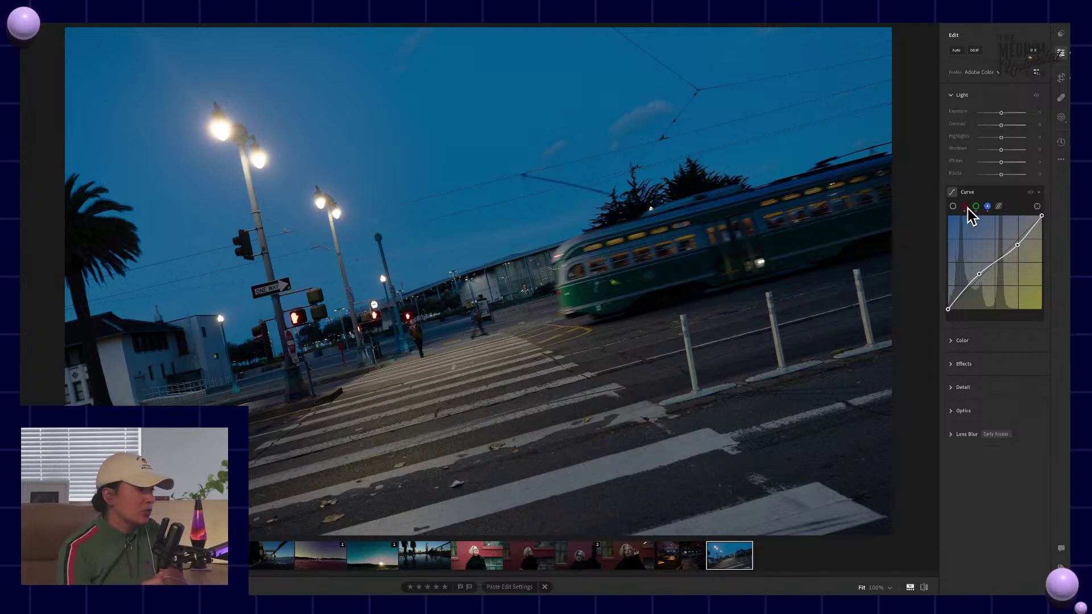
{"action": "mouse_move", "coordinate": [980, 273]}
{"action": "left_mouse_down"}
{"action": "mouse_move", "coordinate": [975, 263]}
{"action": "mouse_move", "coordinate": [980, 273]}
{"action": "left_mouse_up"}
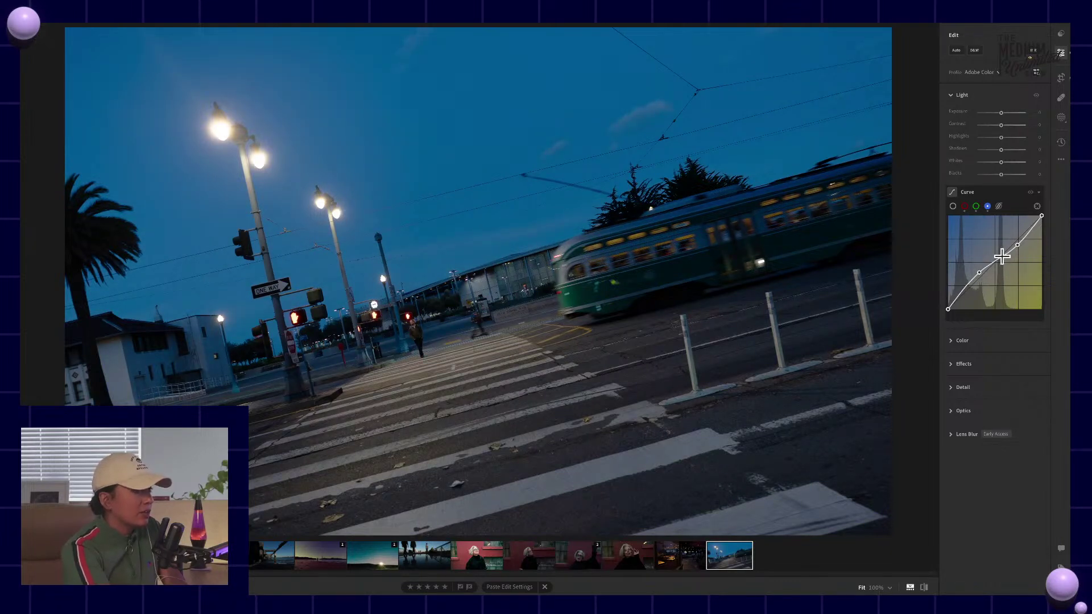
{"action": "left_click_drag", "start_coordinate": [1004, 258], "coordinate": [1008, 270]}
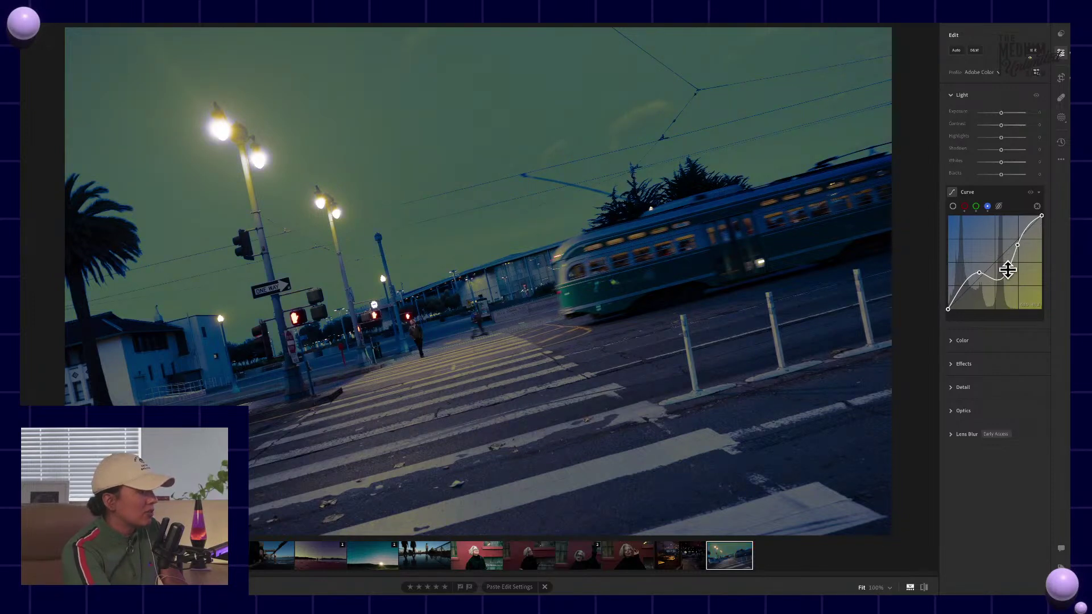
Rotate the streetcar photo's crop back to nearly level and fine-tune its angle until the scene looks straight
{"action": "left_click", "coordinate": [1062, 77]}
{"action": "left_click_drag", "start_coordinate": [792, 71], "coordinate": [812, 156]}
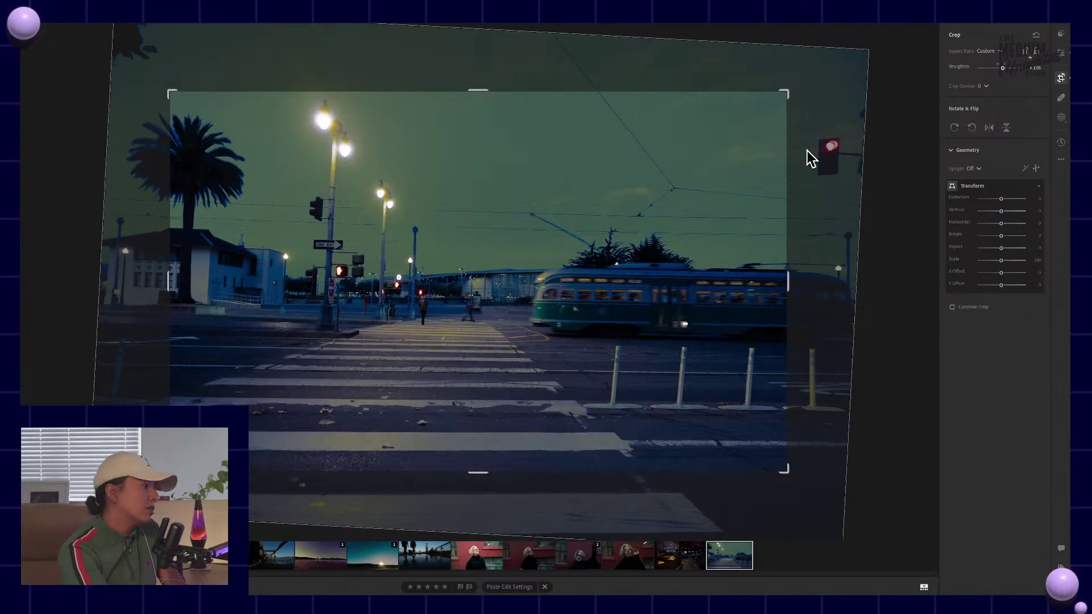
{"action": "key", "text": "Return"}
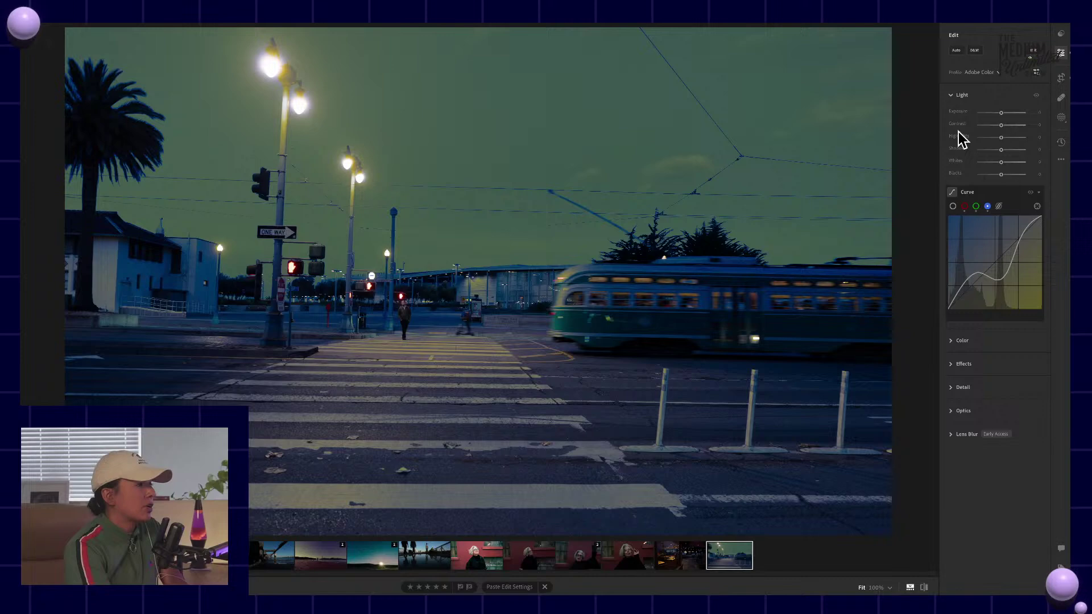
{"action": "left_click", "coordinate": [1061, 78]}
{"action": "left_click_drag", "start_coordinate": [853, 101], "coordinate": [804, 73]}
{"action": "key", "text": "Return"}
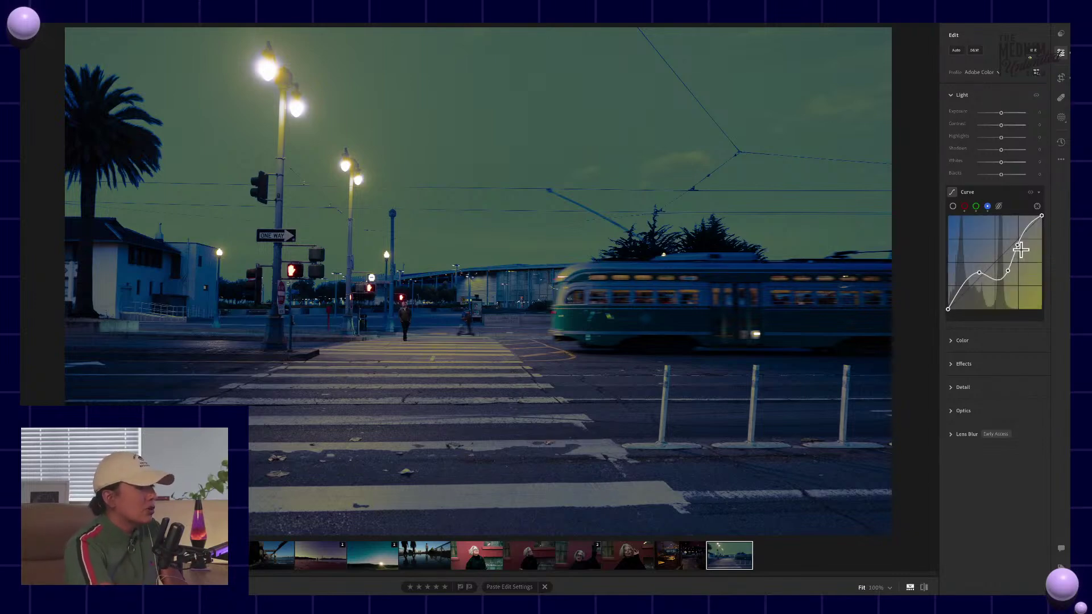
Compare the streetcar photo with its original and pull the blue curve's midtone point slightly lower
{"action": "key", "text": "backslash"}
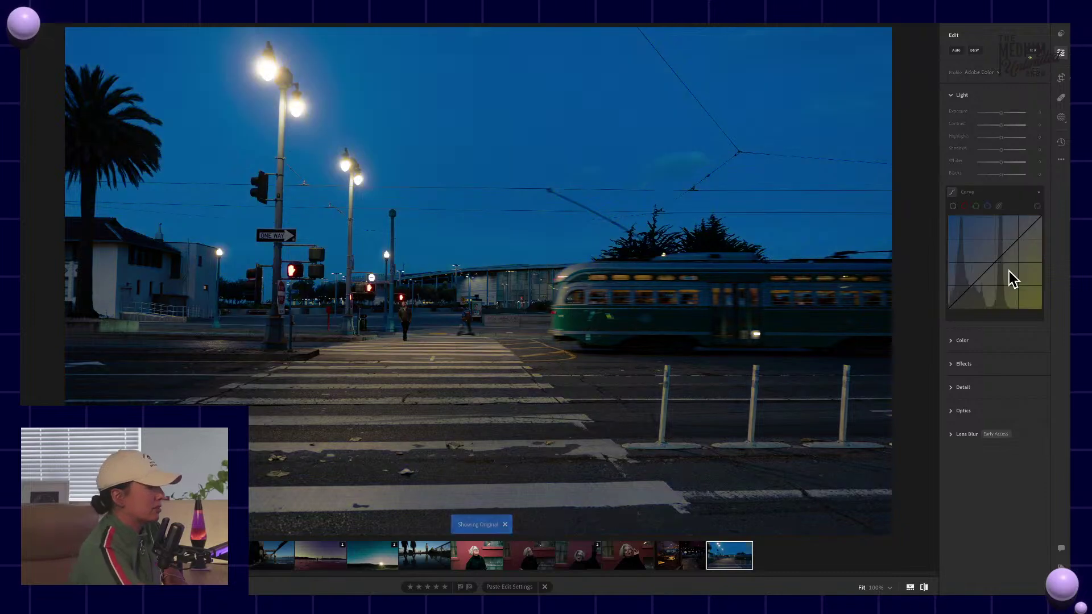
{"action": "key", "text": "backslash"}
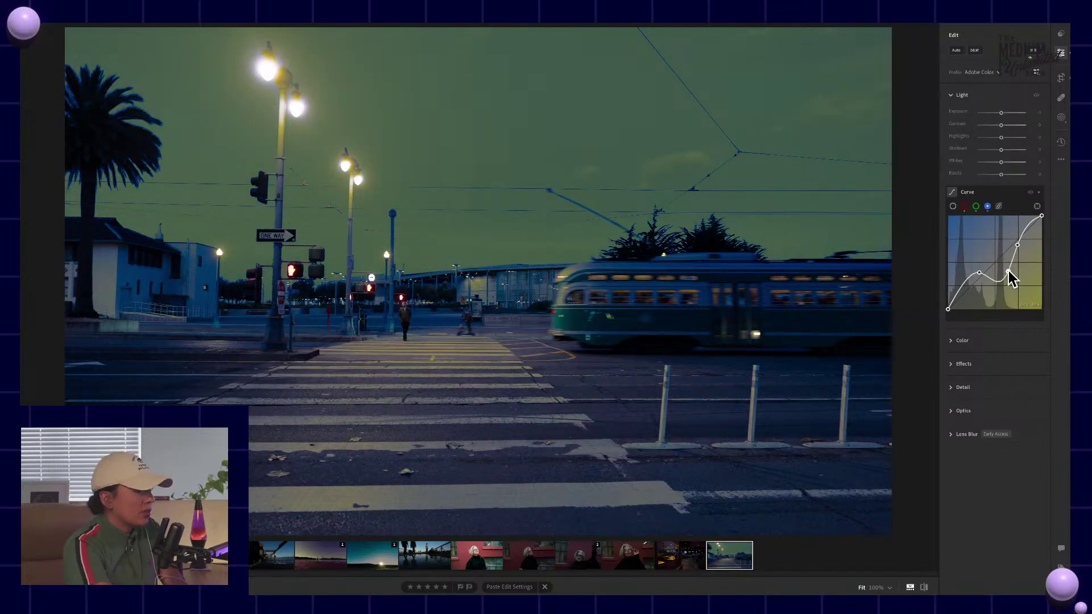
{"action": "left_click_drag", "start_coordinate": [1009, 271], "coordinate": [1009, 277]}
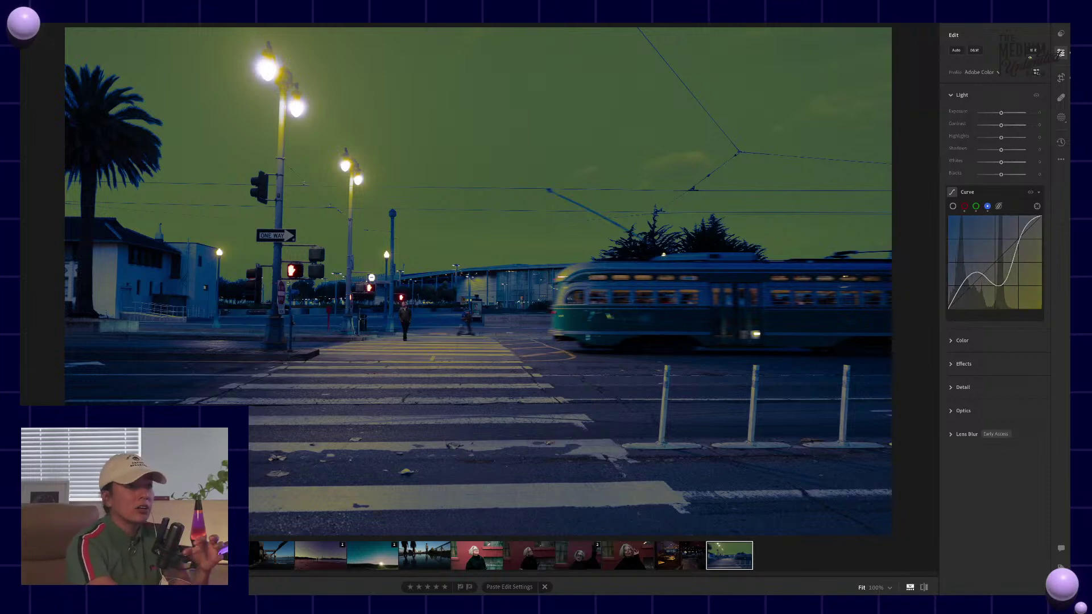
Raise the streetcar photo's blue curve midtone point slightly, and color grade the midtones toward red and the shadows slightly toward yellow
{"action": "left_click_drag", "start_coordinate": [1008, 277], "coordinate": [1009, 273]}
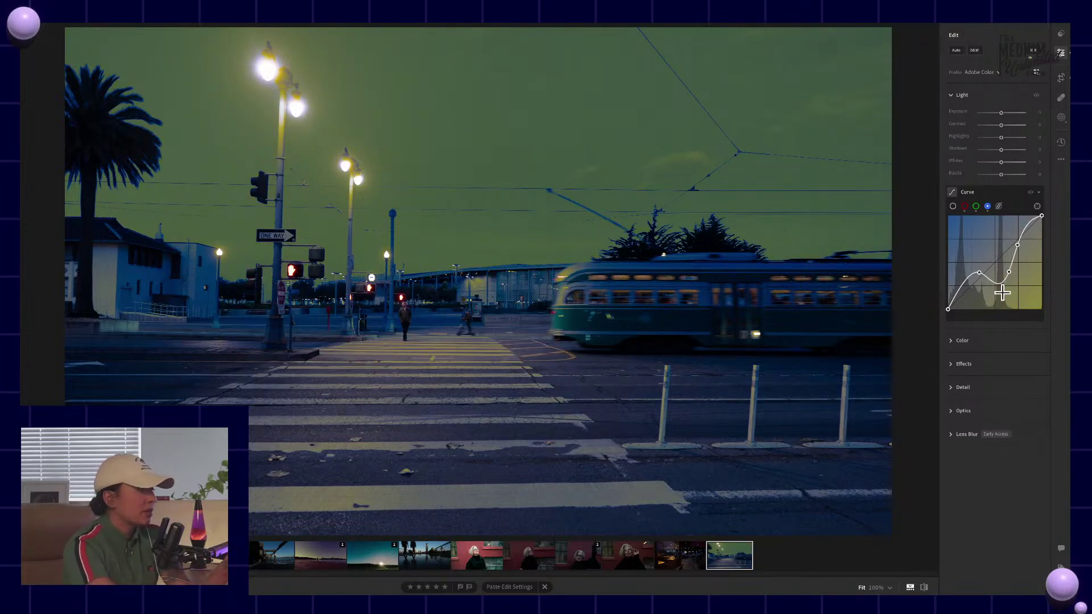
{"action": "left_click", "coordinate": [955, 343]}
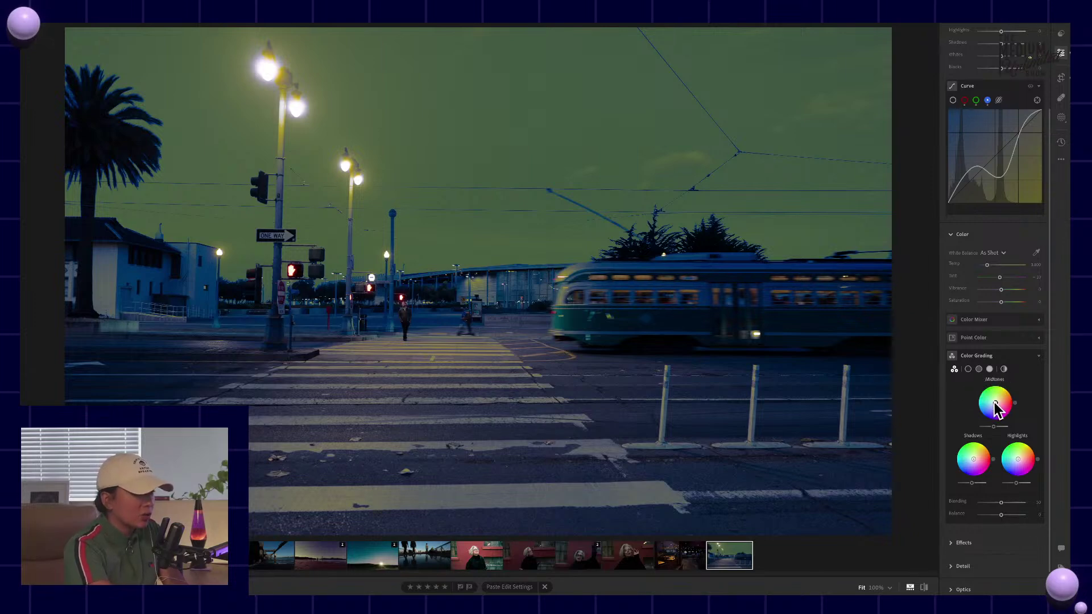
{"action": "key", "text": "alt"}
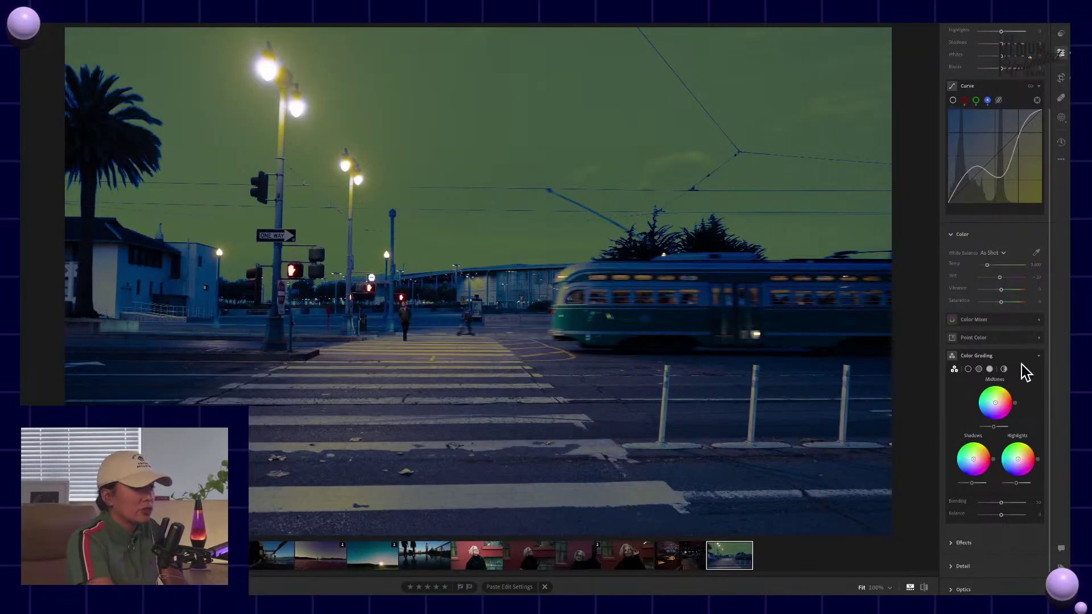
{"action": "left_click_drag", "start_coordinate": [997, 402], "coordinate": [1003, 413]}
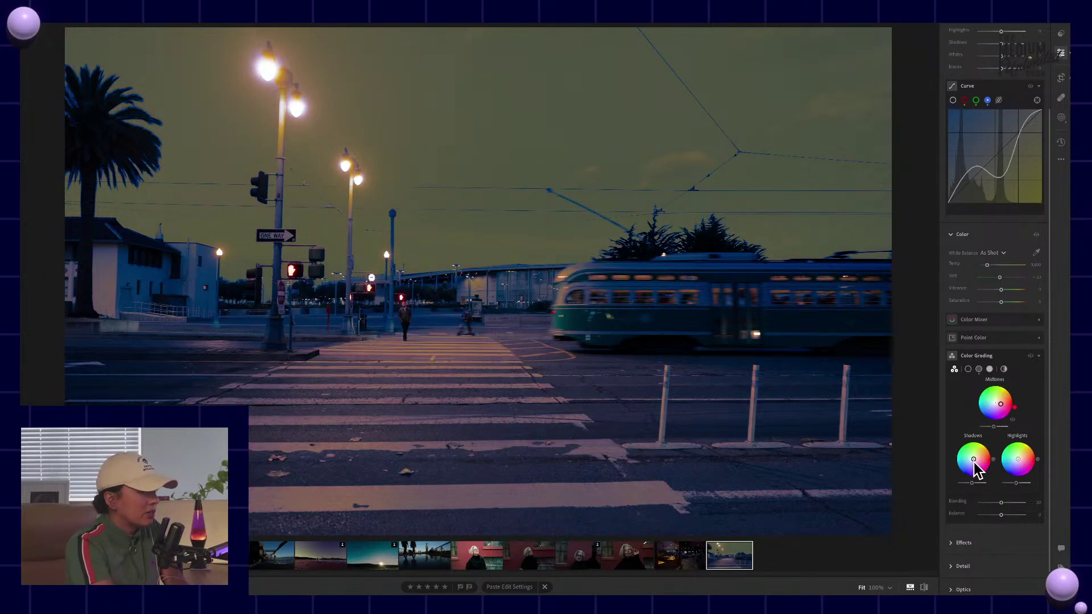
{"action": "left_click_drag", "start_coordinate": [975, 460], "coordinate": [975, 457]}
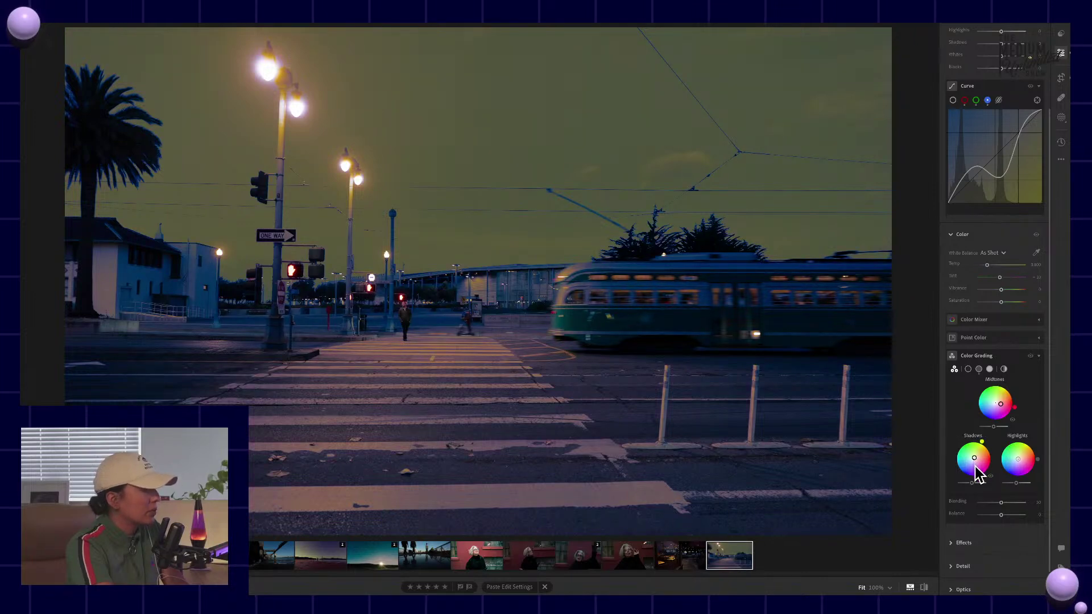
Compare the streetcar photo with its original and pull the blue curve's shadow point slightly lower
{"action": "key", "text": "backslash"}
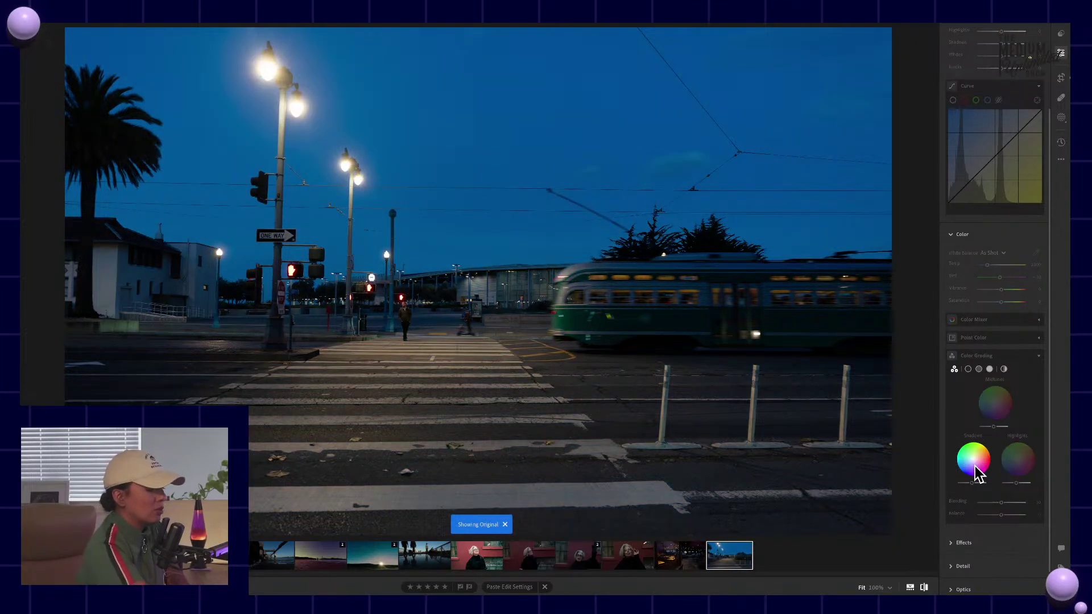
{"action": "key", "text": "backslash"}
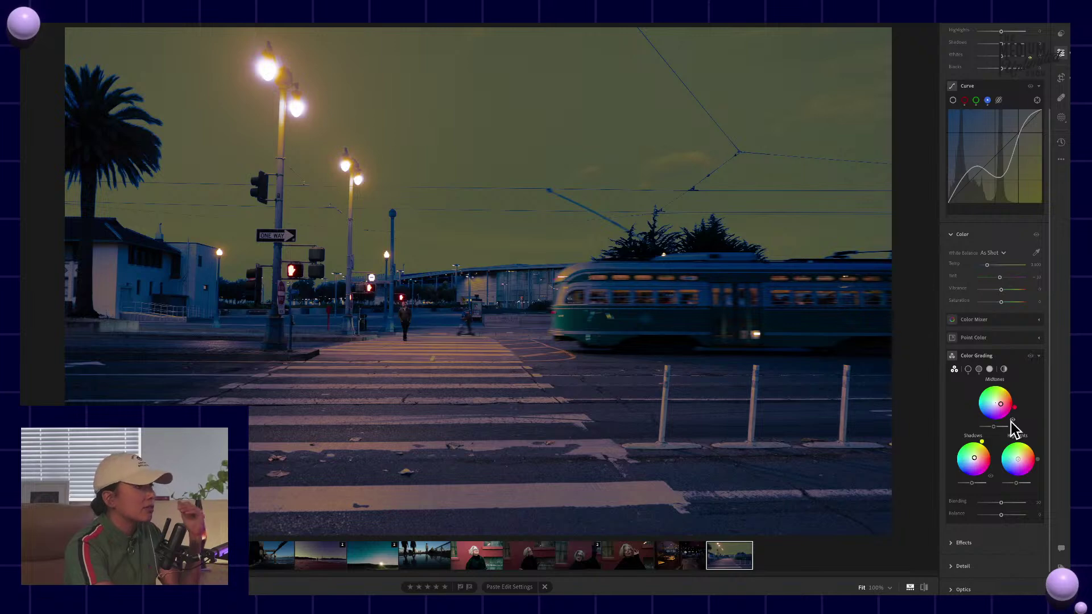
{"action": "mouse_move", "coordinate": [982, 171]}
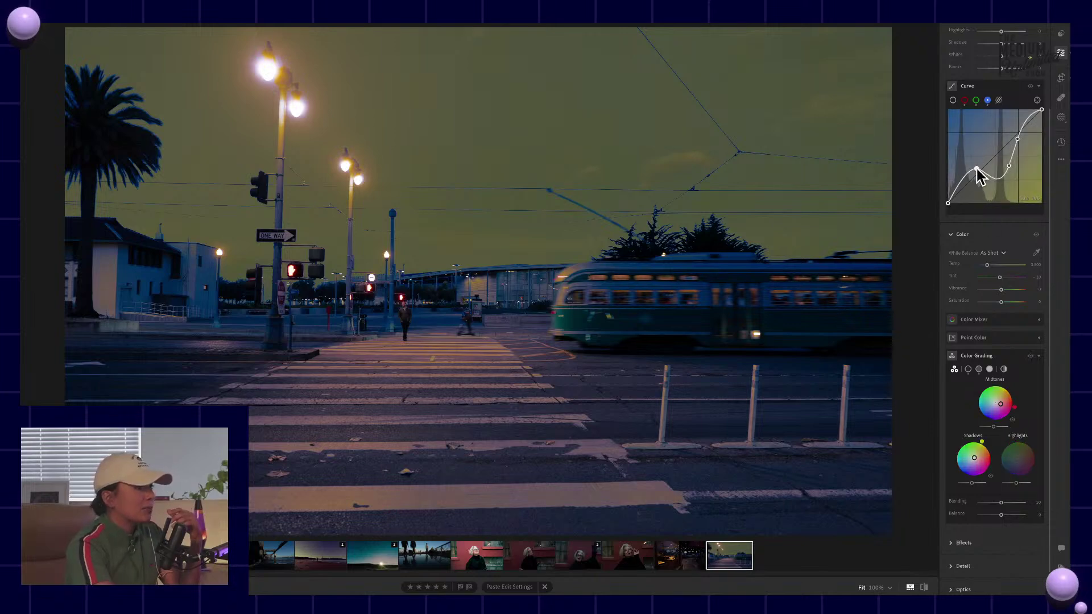
{"action": "left_click_drag", "start_coordinate": [978, 170], "coordinate": [979, 175]}
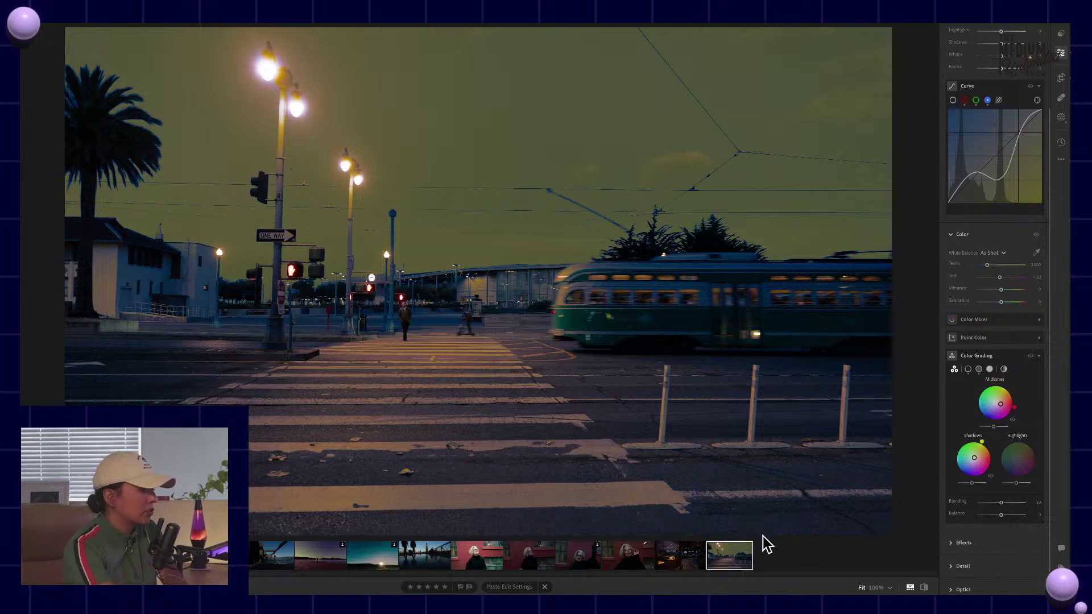
Copy the streetcar photo's edit settings and open the night photo of the restaurant window and patio
{"action": "key", "text": "ctrl+c"}
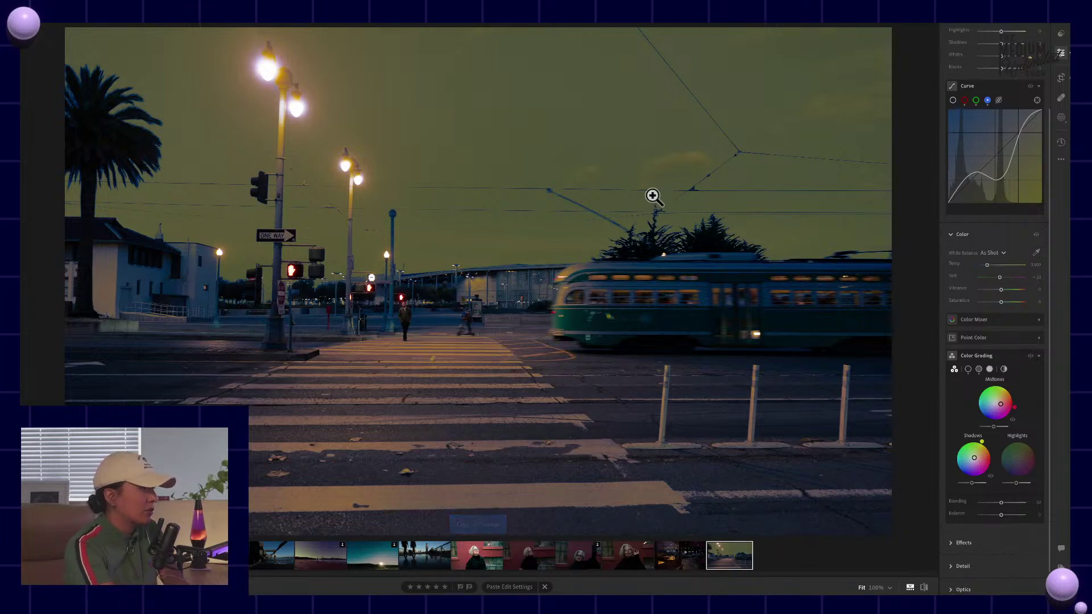
{"action": "left_click", "coordinate": [682, 557]}
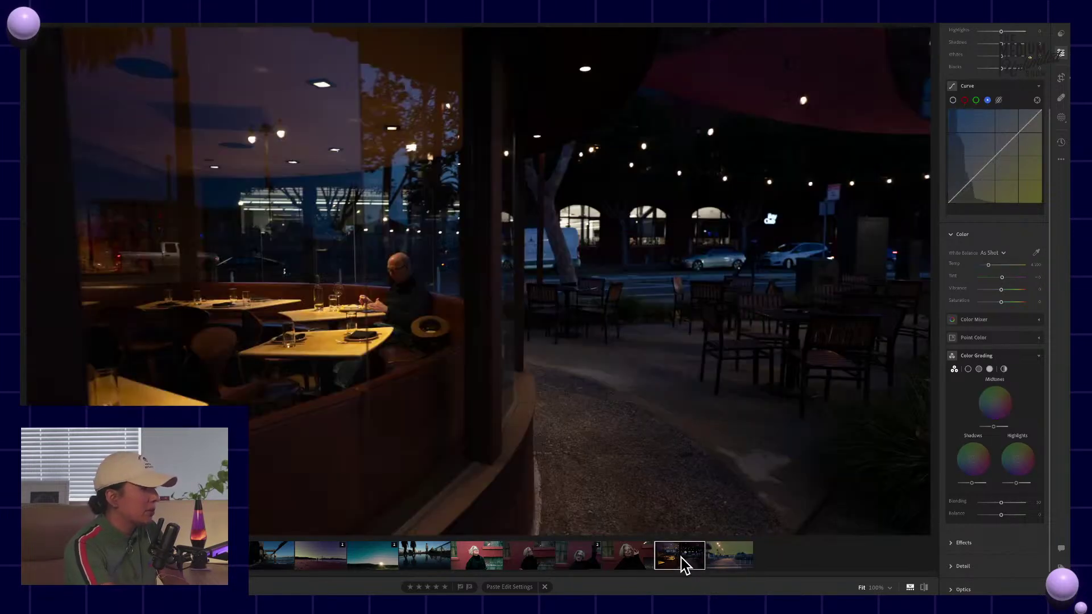
Look through the red-wall portraits of the silver-haired woman, ending on the edited one with blue glasses
{"action": "left_click", "coordinate": [478, 557]}
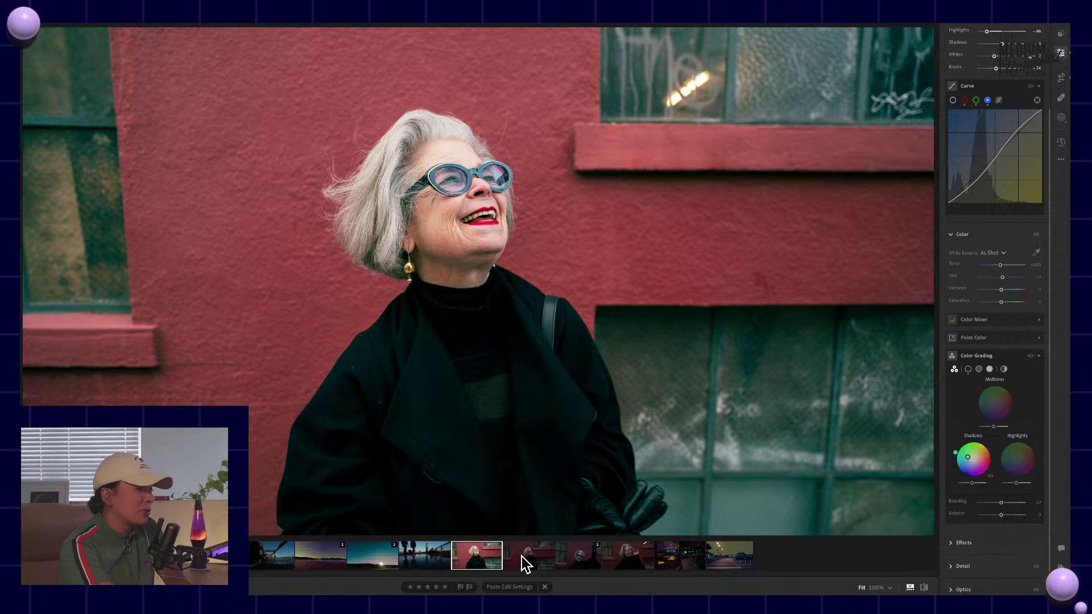
{"action": "left_click", "coordinate": [524, 563]}
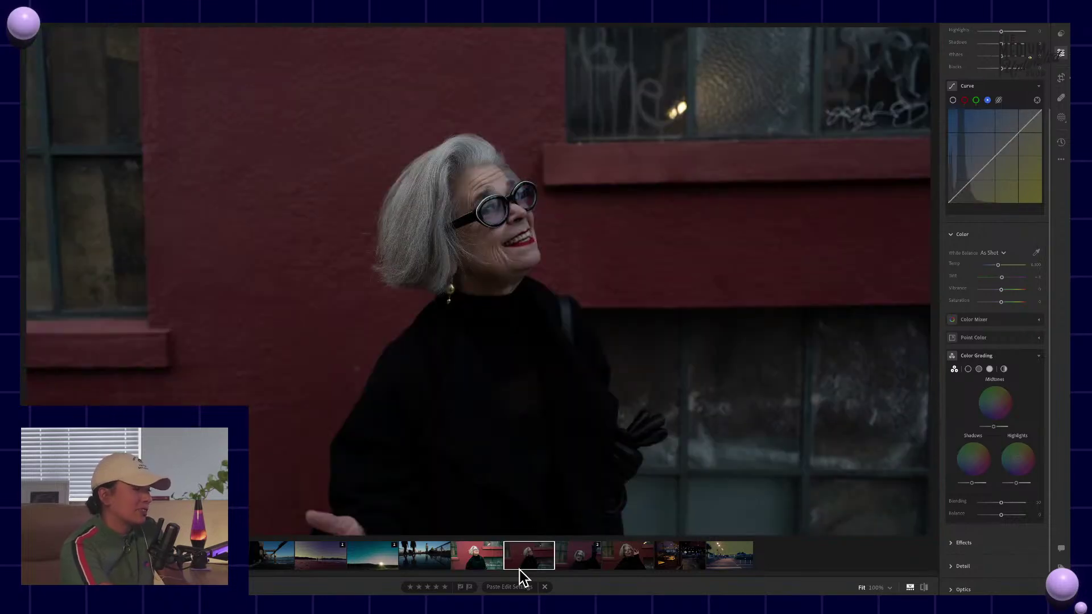
{"action": "left_click", "coordinate": [524, 587]}
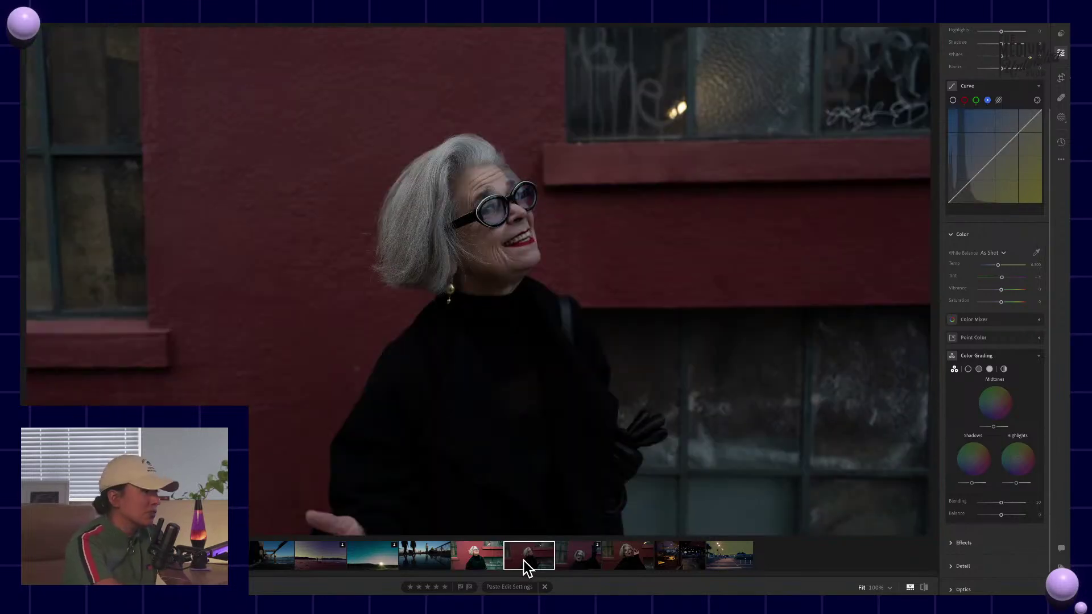
{"action": "left_click", "coordinate": [626, 558]}
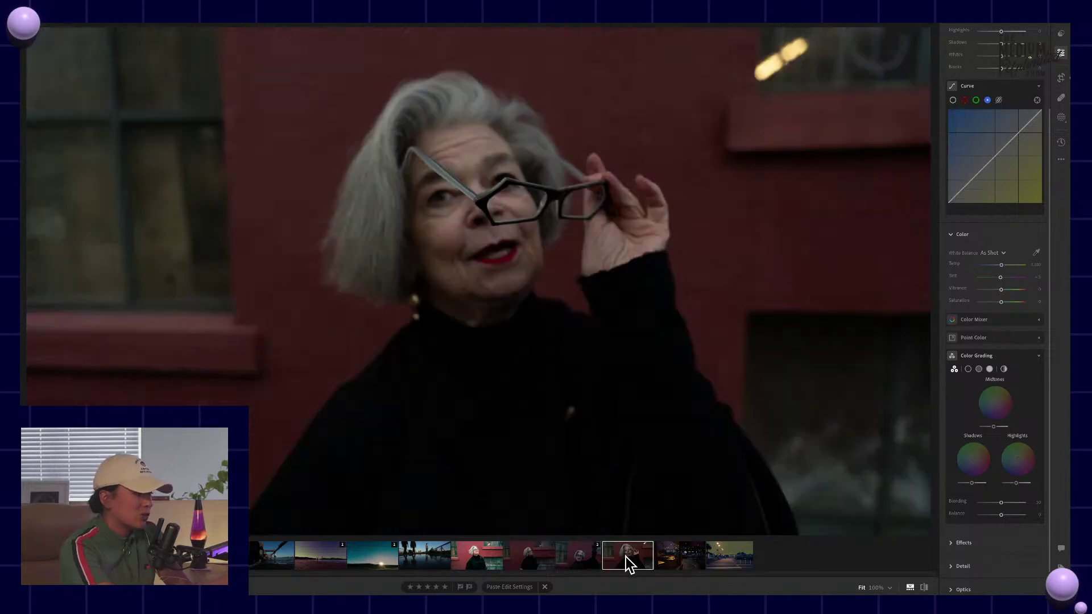
{"action": "left_click", "coordinate": [574, 556]}
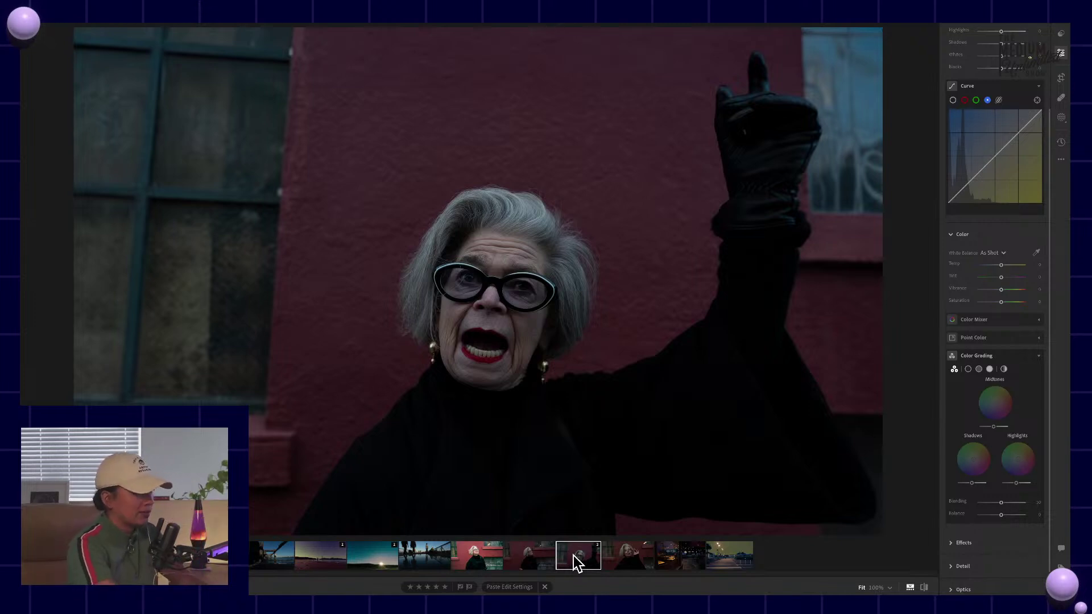
{"action": "left_click", "coordinate": [529, 561]}
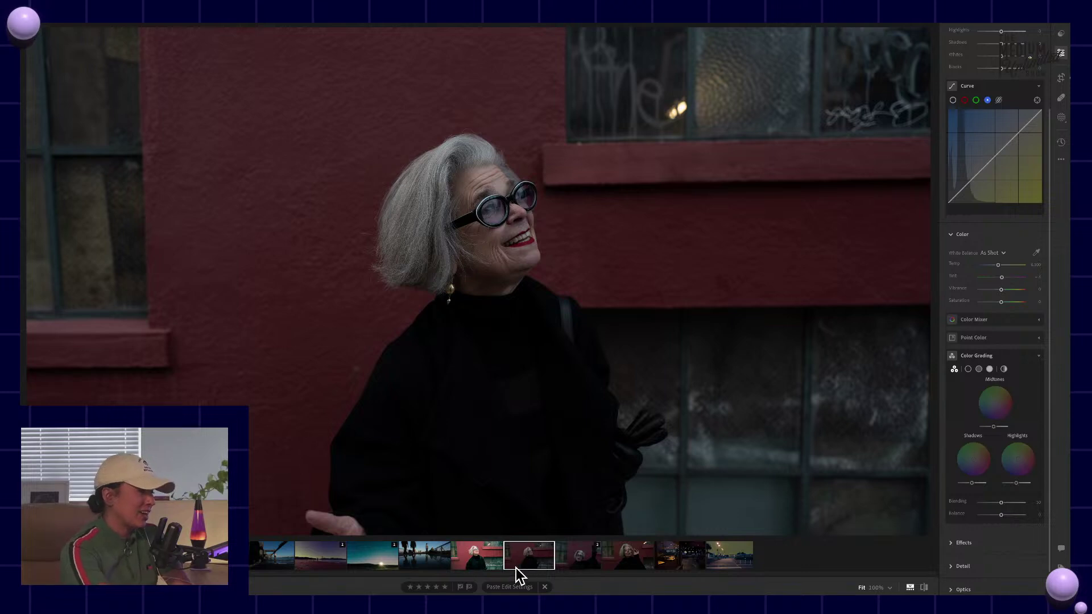
{"action": "left_click", "coordinate": [484, 555]}
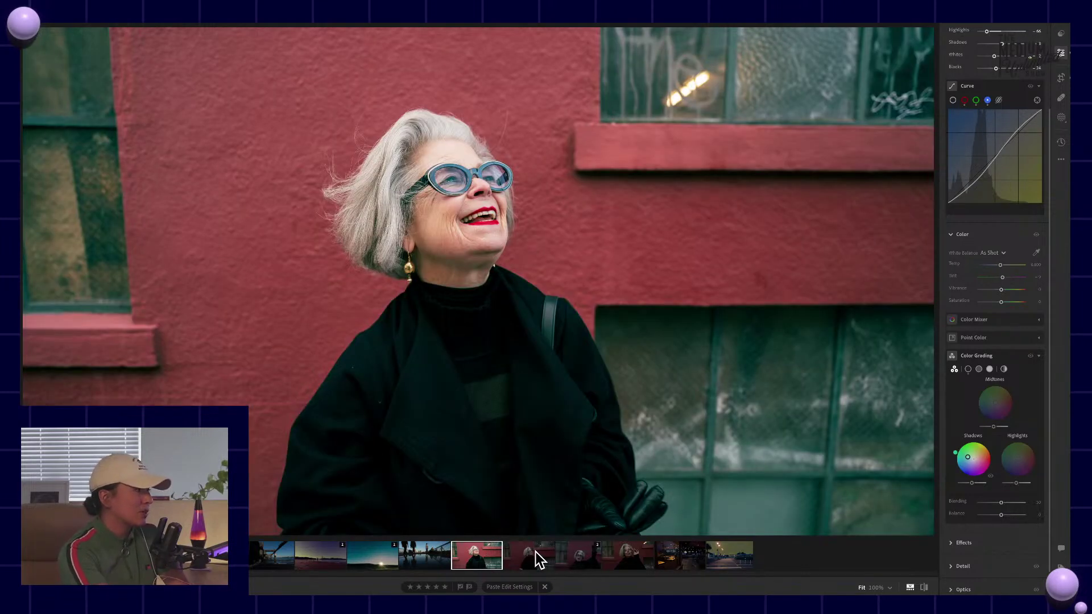
Compare the edited blue-glasses portrait with its original, and view the unedited portraits through to the one with lifted glasses
{"action": "key", "text": "backslash"}
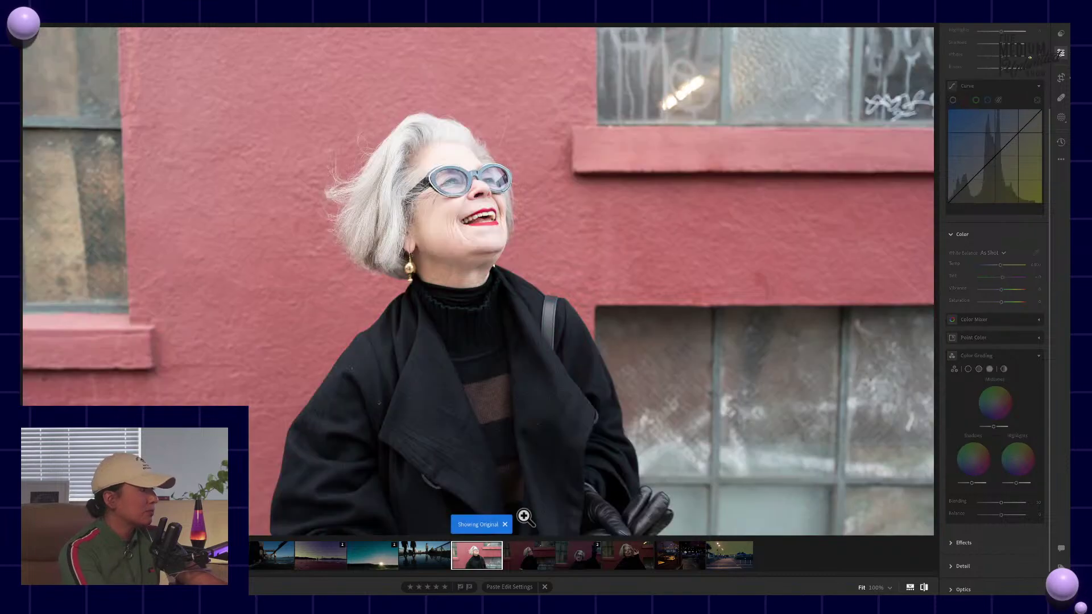
{"action": "key", "text": "backslash"}
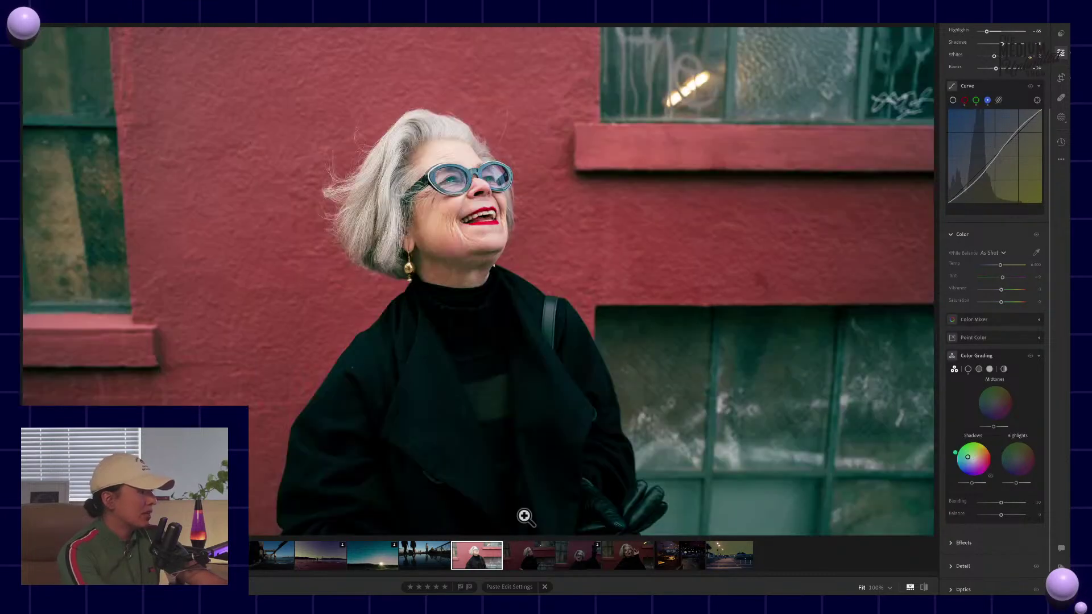
{"action": "key", "text": "backslash"}
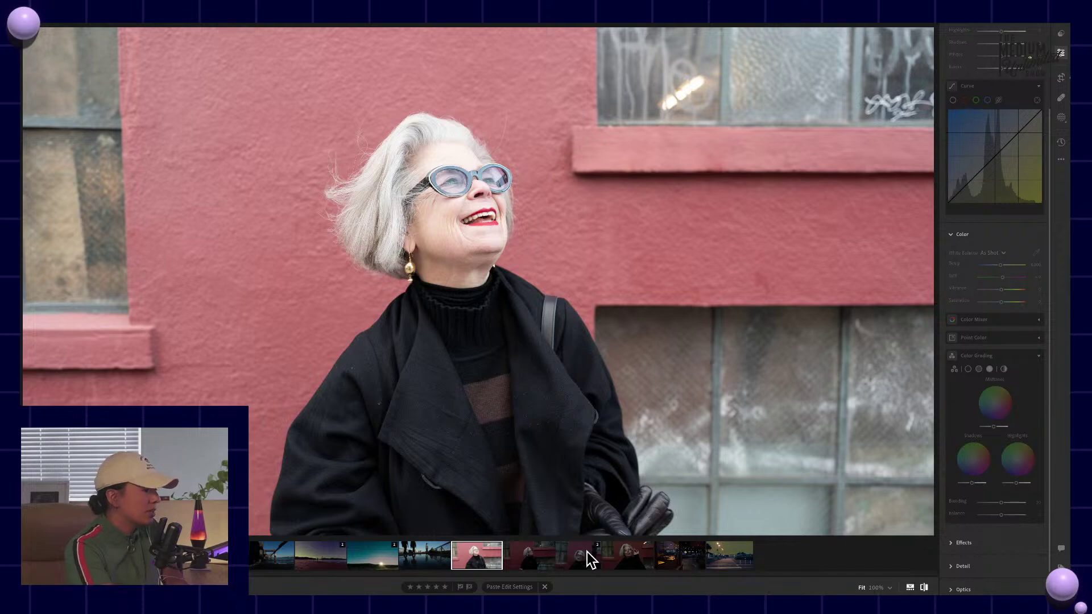
{"action": "left_click", "coordinate": [524, 563]}
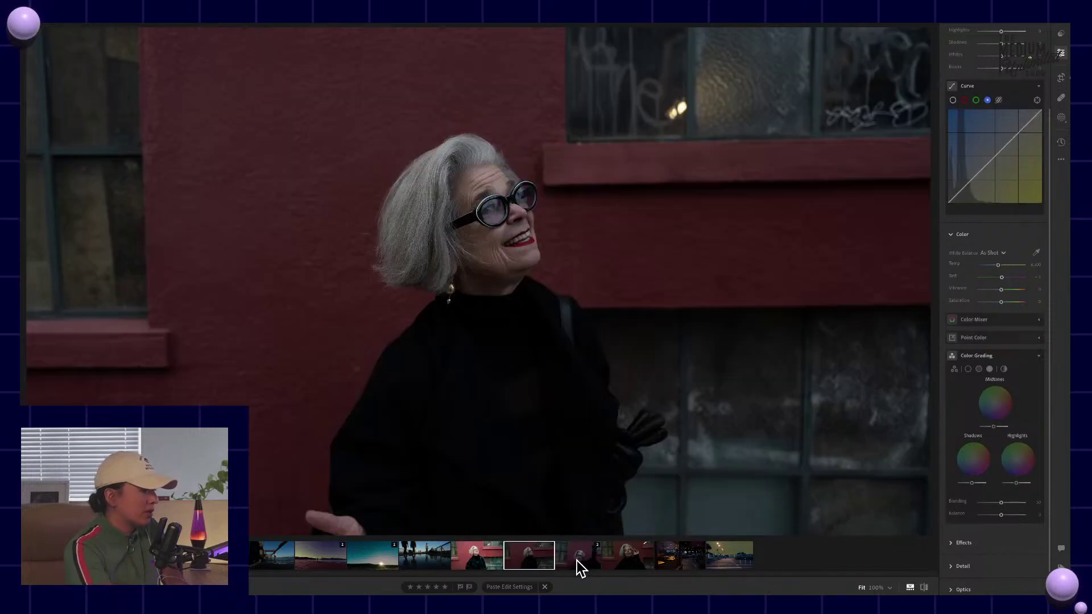
{"action": "left_click", "coordinate": [584, 563]}
{"action": "left_click", "coordinate": [616, 558]}
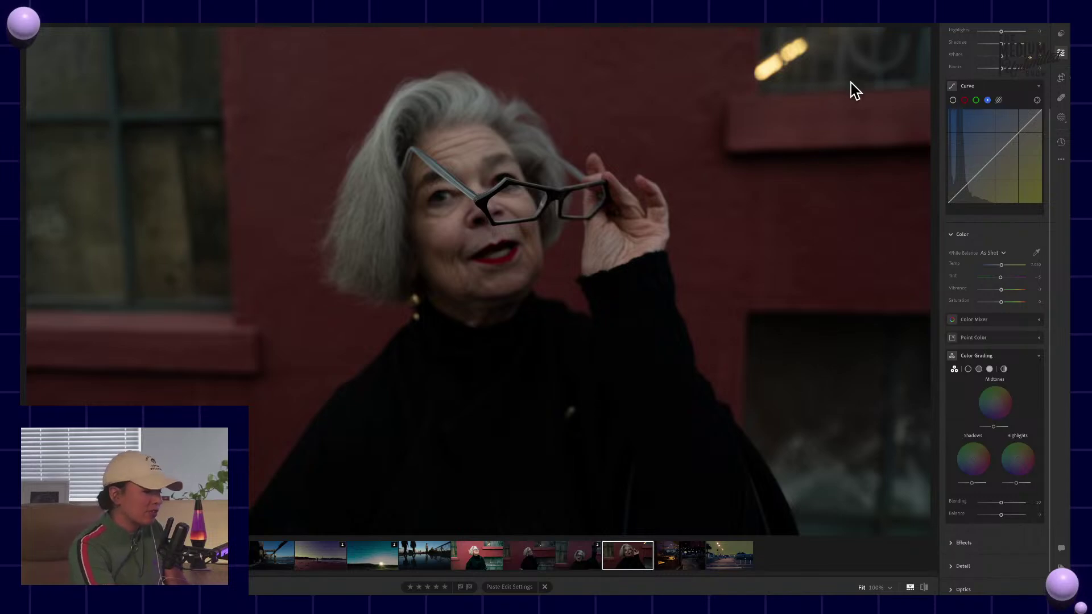
Switch to the photography portfolio website in the browser and look through the Folio page down to the Selected Portraits section
{"action": "key", "text": "ctrl+Up"}
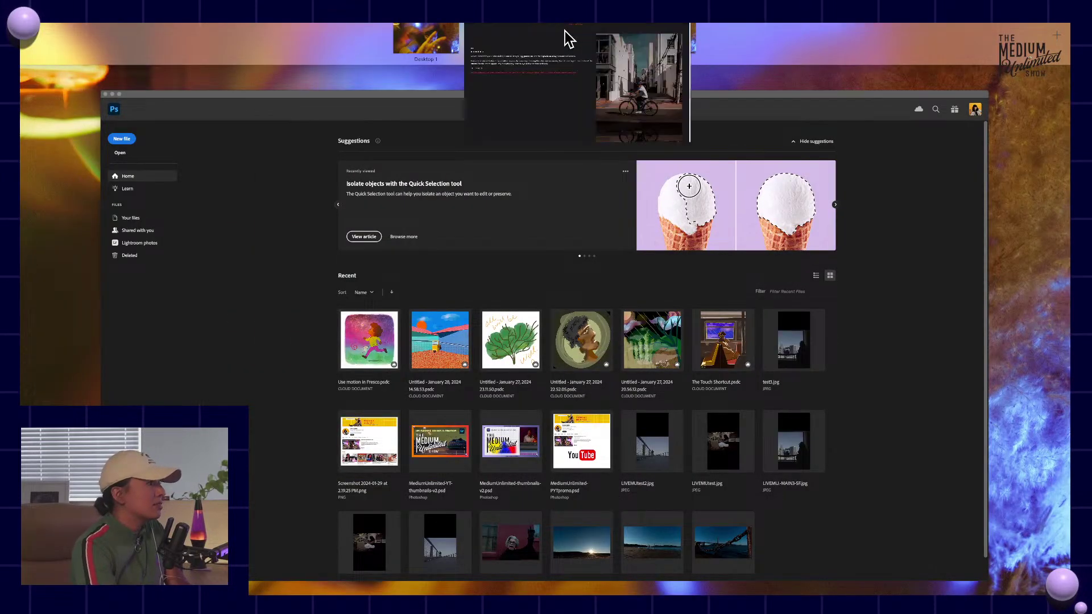
{"action": "left_click", "coordinate": [565, 34]}
{"action": "scroll", "coordinate": [606, 196], "scroll_direction": "down", "scroll_amount": 10}
{"action": "scroll", "coordinate": [604, 194], "scroll_direction": "up", "scroll_amount": 15}
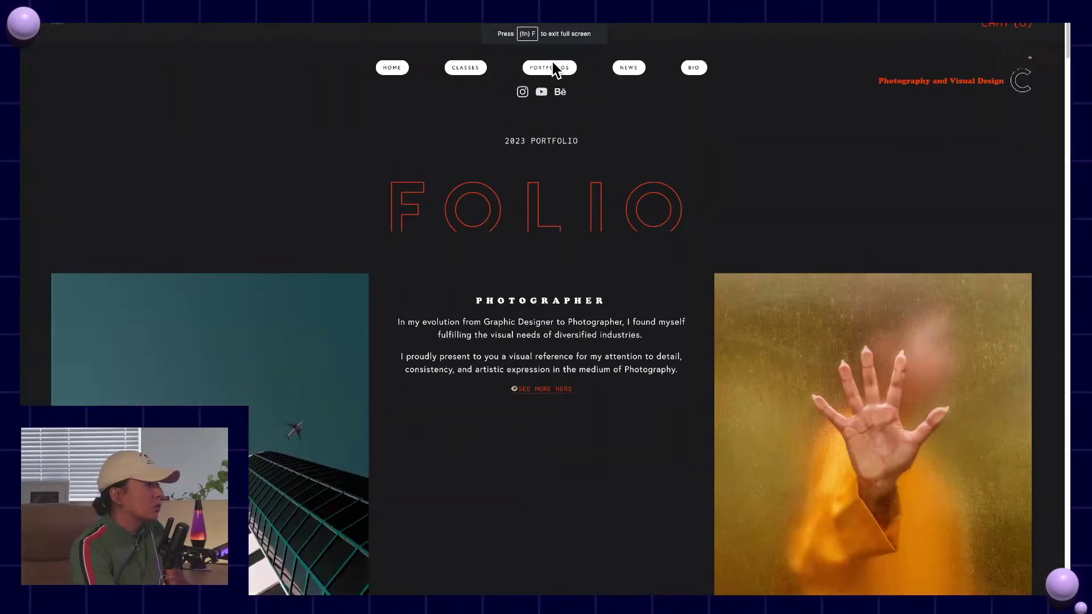
{"action": "mouse_move", "coordinate": [542, 70]}
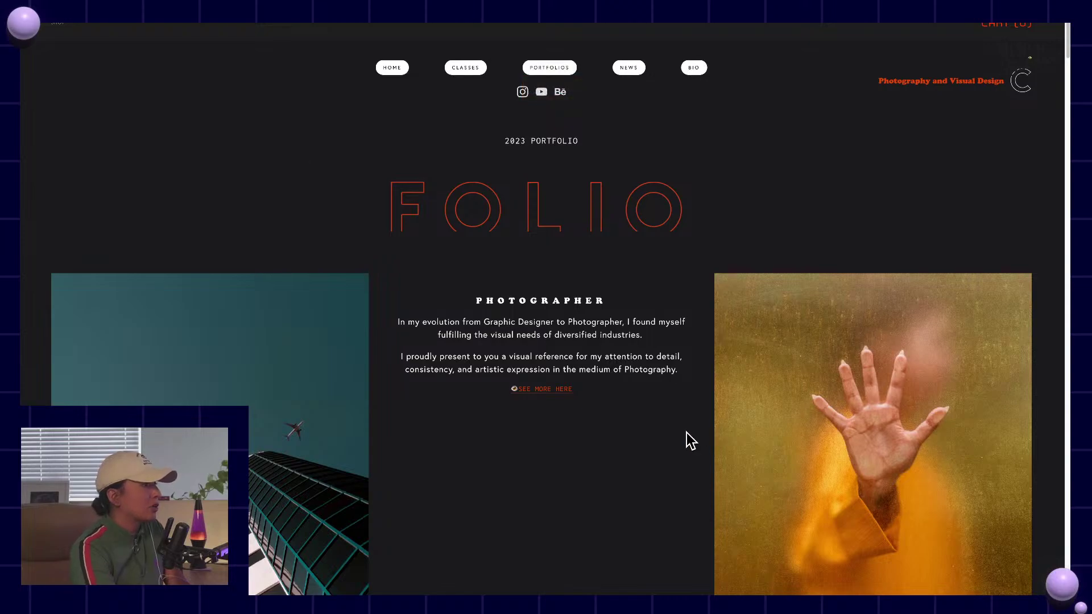
{"action": "scroll", "coordinate": [691, 441], "scroll_direction": "down", "scroll_amount": 20}
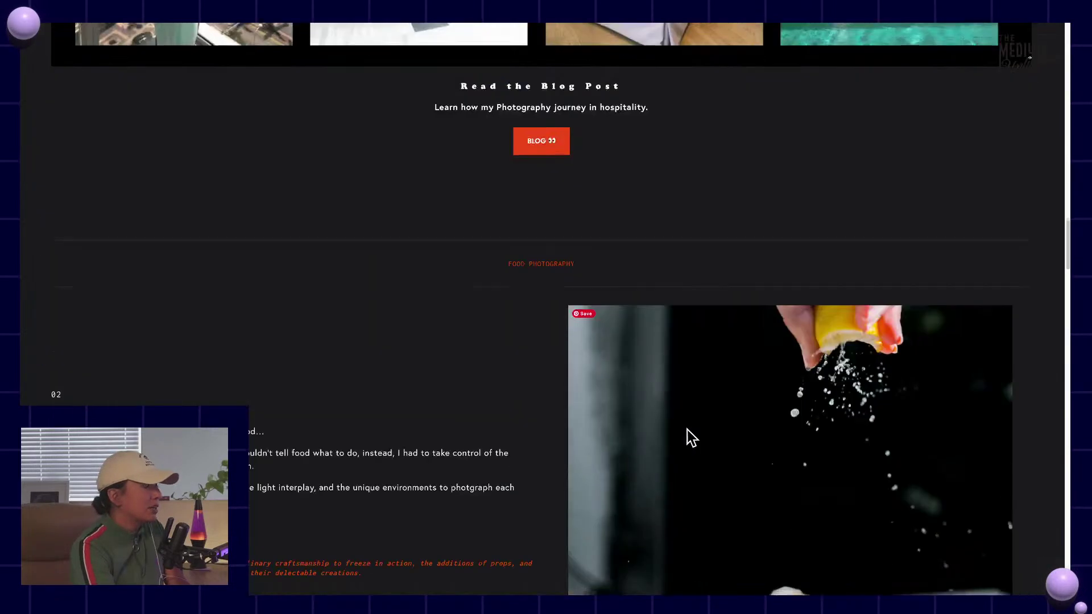
{"action": "scroll", "coordinate": [690, 441], "scroll_direction": "down", "scroll_amount": 20}
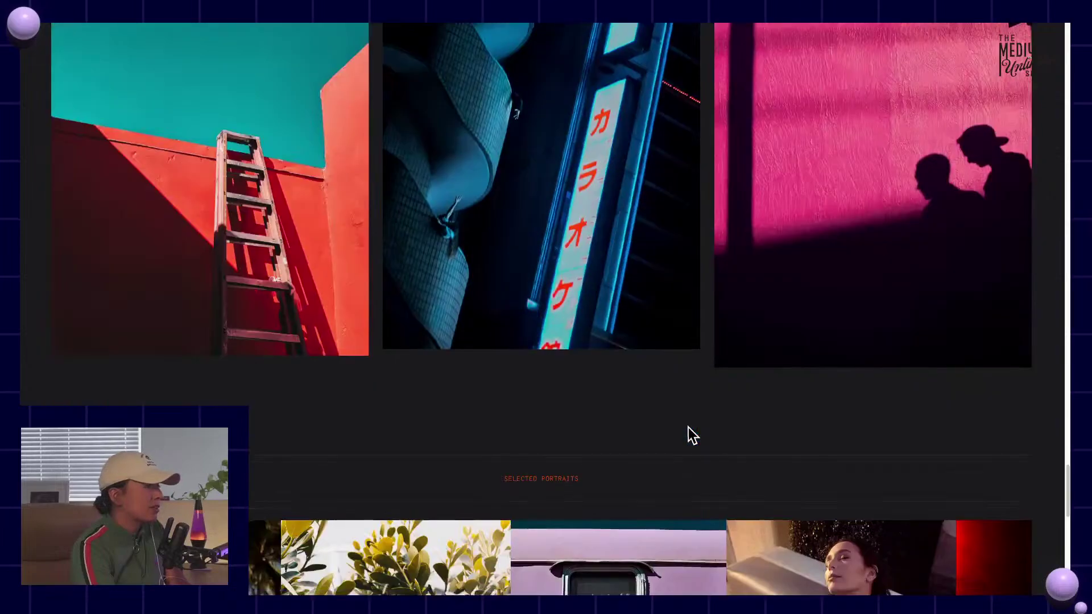
{"action": "scroll", "coordinate": [692, 435], "scroll_direction": "down", "scroll_amount": 10}
{"action": "scroll", "coordinate": [540, 418], "scroll_direction": "up", "scroll_amount": 8}
{"action": "scroll", "coordinate": [388, 400], "scroll_direction": "down", "scroll_amount": 3}
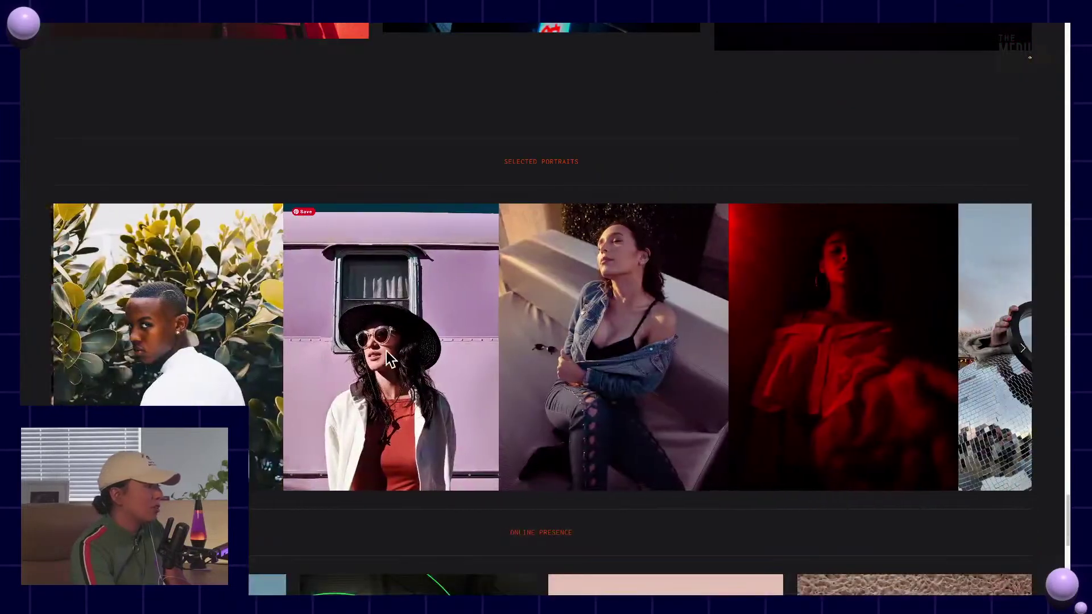
Advance through the Selected Portraits gallery to view more of its portraits
{"action": "left_click", "coordinate": [1018, 347]}
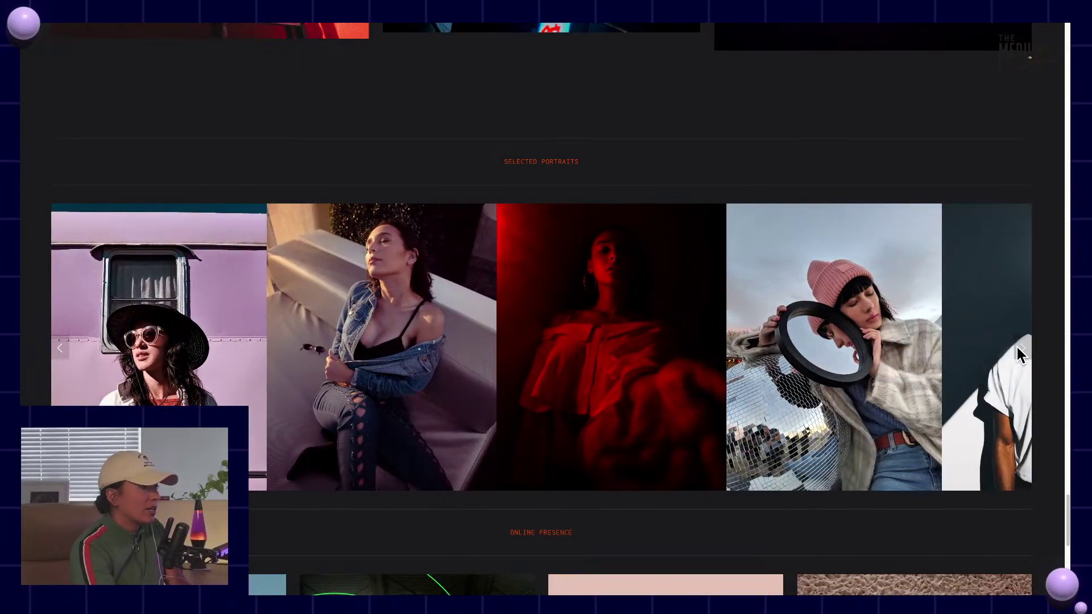
{"action": "left_click", "coordinate": [1018, 347]}
{"action": "left_click", "coordinate": [1018, 348]}
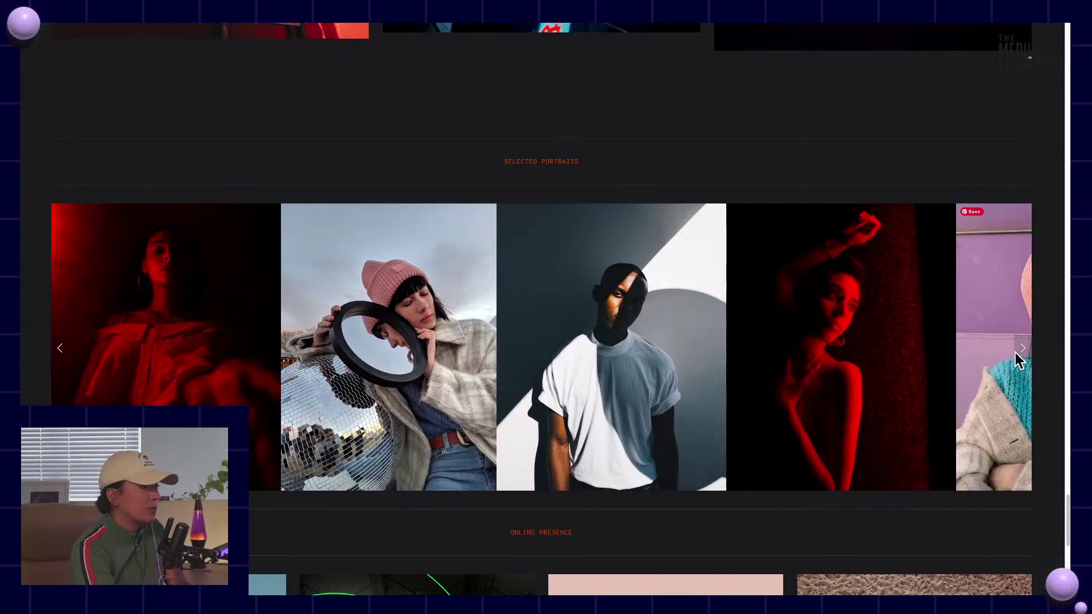
{"action": "left_click", "coordinate": [1018, 348]}
Open the We The Peopls project page and view its portraits of strangers
{"action": "scroll", "coordinate": [988, 378], "scroll_direction": "down", "scroll_amount": 9}
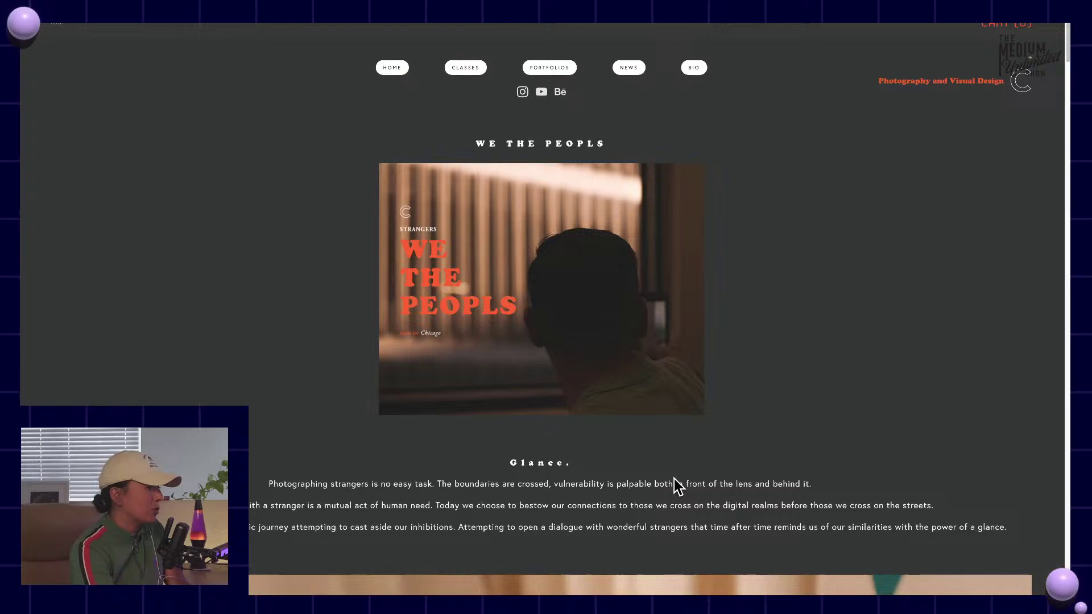
{"action": "scroll", "coordinate": [677, 481], "scroll_direction": "down", "scroll_amount": 1}
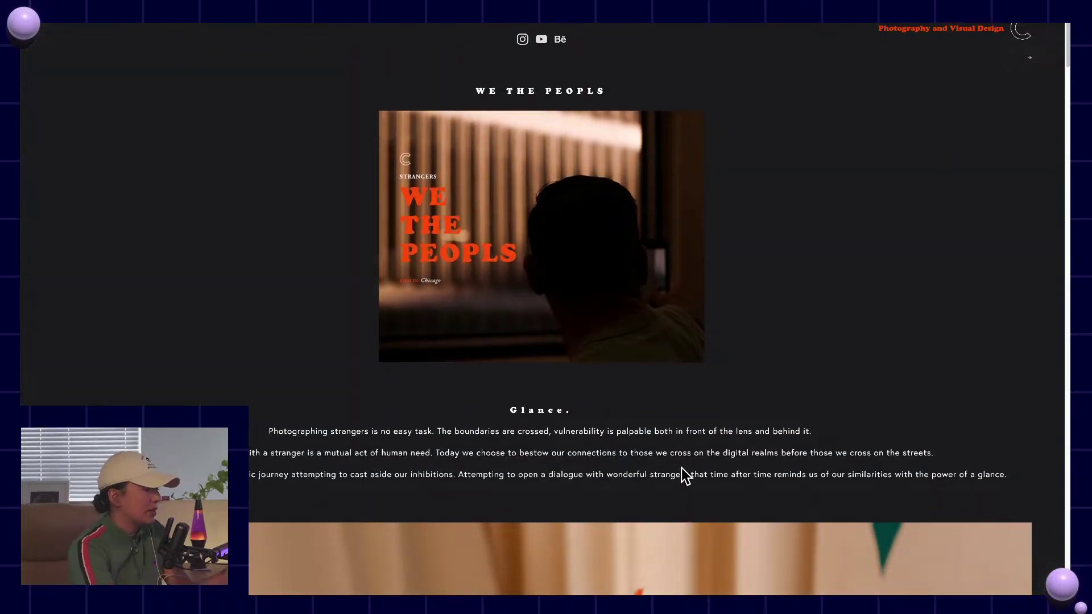
{"action": "scroll", "coordinate": [682, 469], "scroll_direction": "down", "scroll_amount": 8}
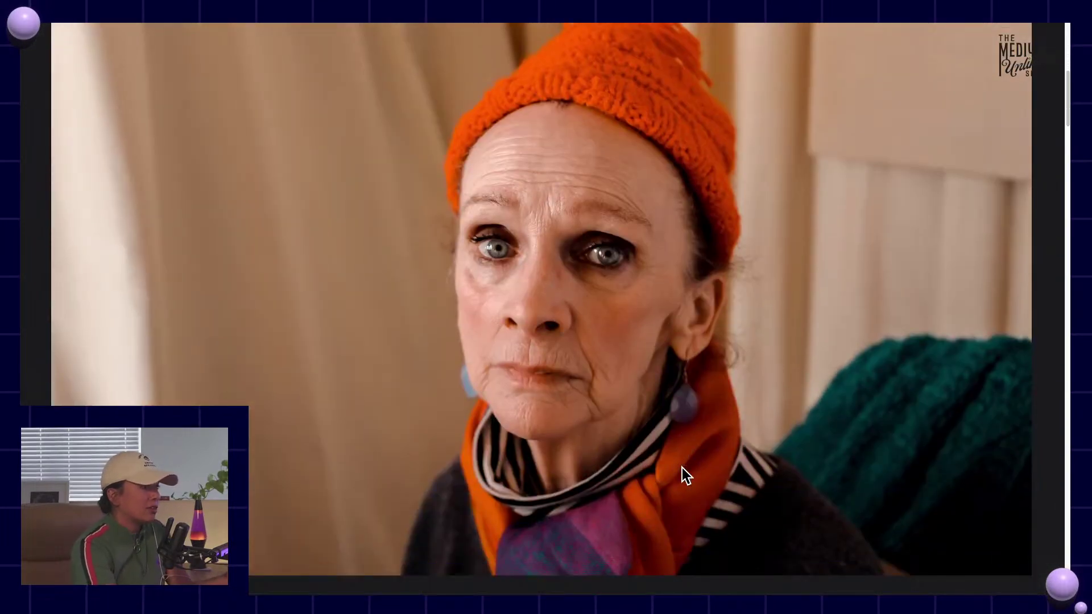
{"action": "scroll", "coordinate": [682, 467], "scroll_direction": "down", "scroll_amount": 8}
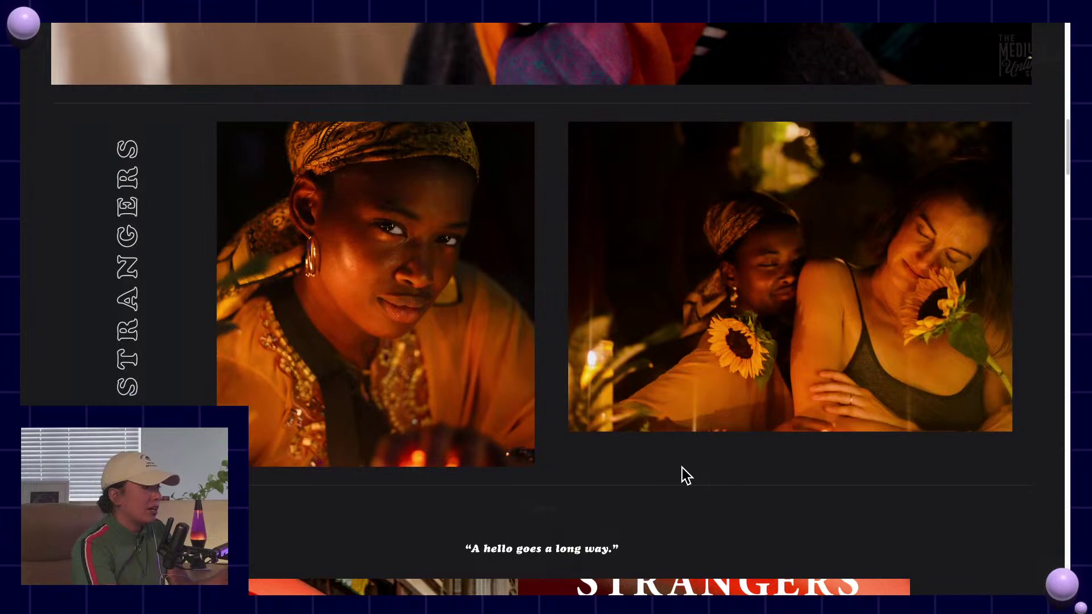
Look through the We The Peopls page from the Strangers portraits to the bench portrait with hands pressed together
{"action": "scroll", "coordinate": [681, 468], "scroll_direction": "down", "scroll_amount": 3}
{"action": "scroll", "coordinate": [681, 472], "scroll_direction": "down", "scroll_amount": 3}
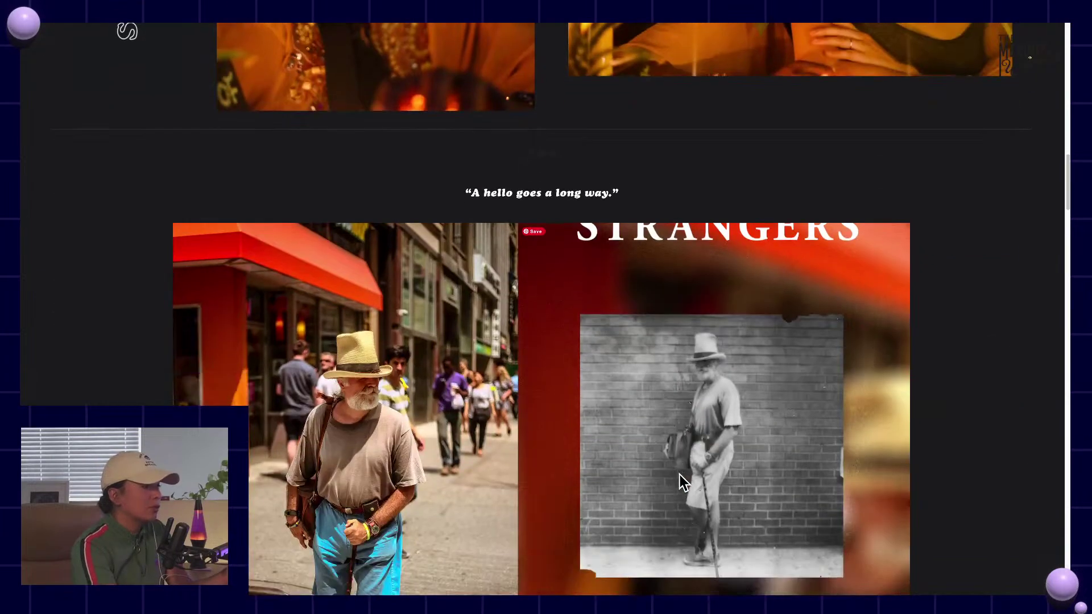
{"action": "scroll", "coordinate": [681, 476], "scroll_direction": "down", "scroll_amount": 8}
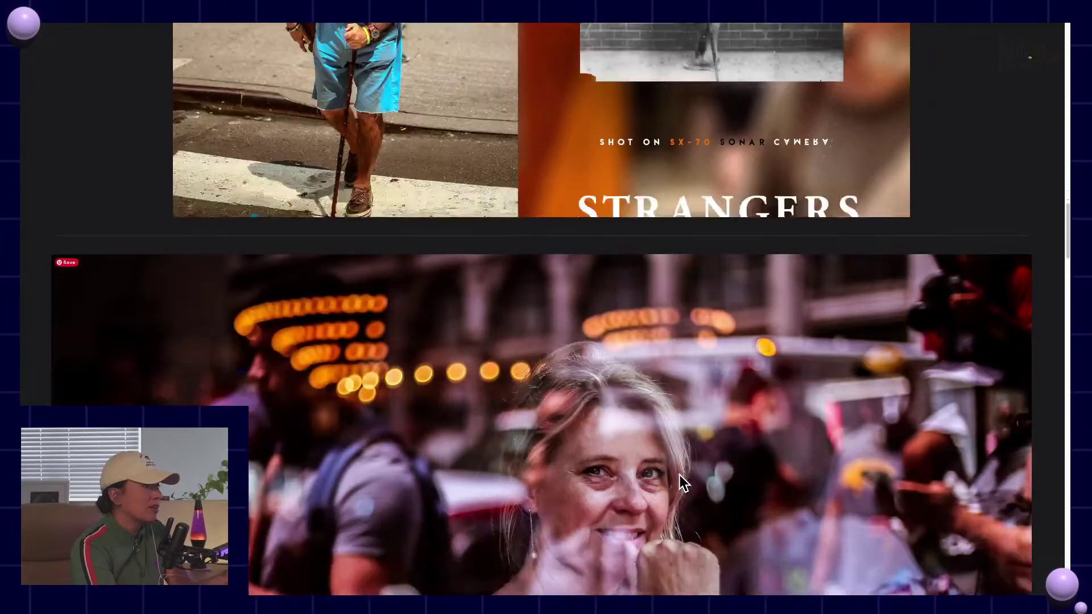
{"action": "scroll", "coordinate": [680, 476], "scroll_direction": "down", "scroll_amount": 6}
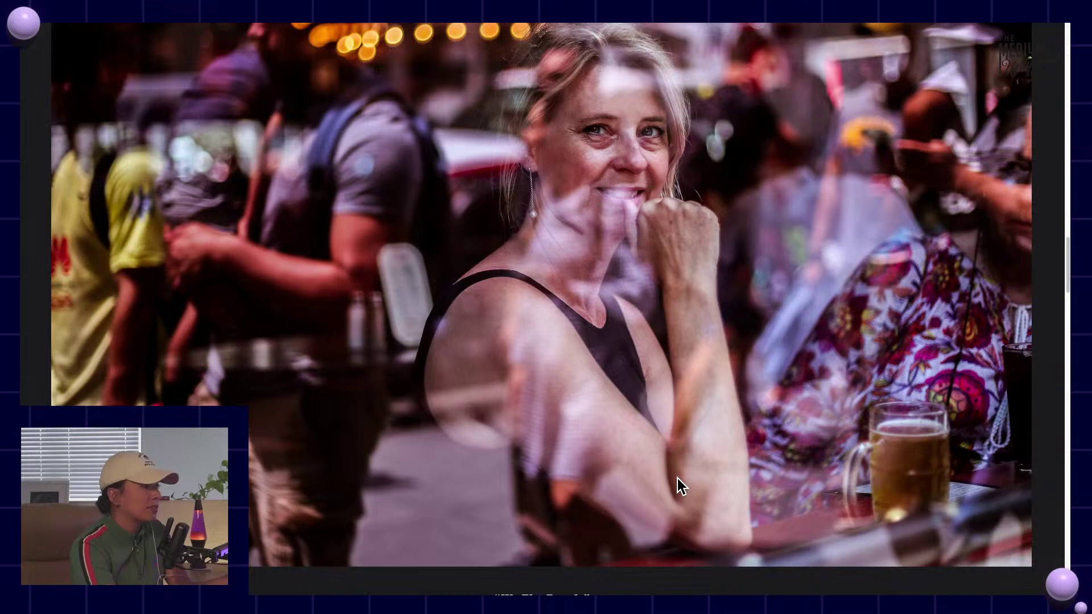
{"action": "scroll", "coordinate": [678, 479], "scroll_direction": "down", "scroll_amount": 10}
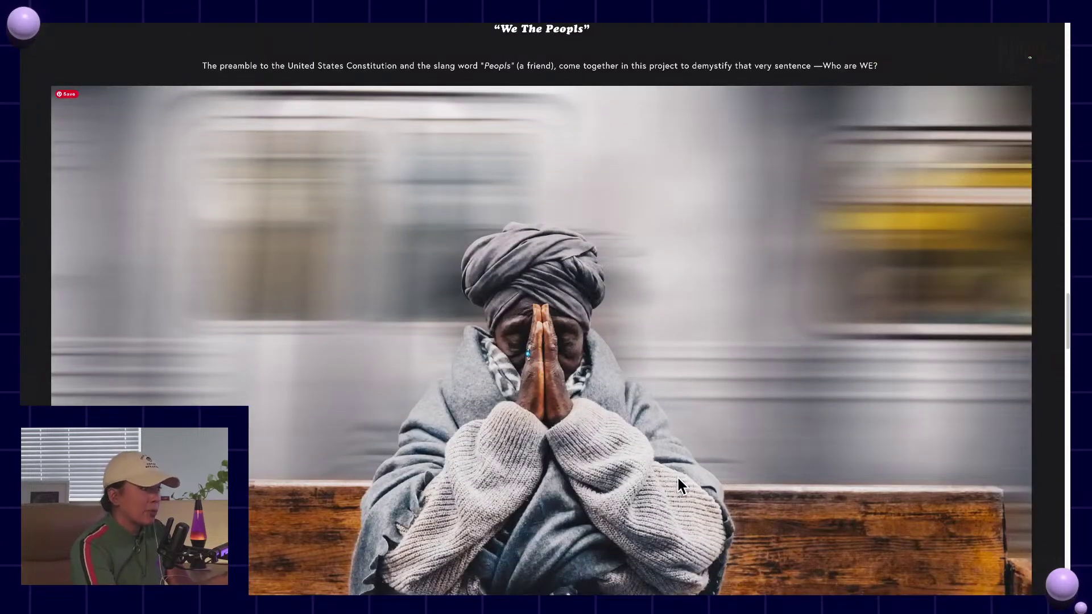
{"action": "scroll", "coordinate": [678, 479], "scroll_direction": "down", "scroll_amount": 3}
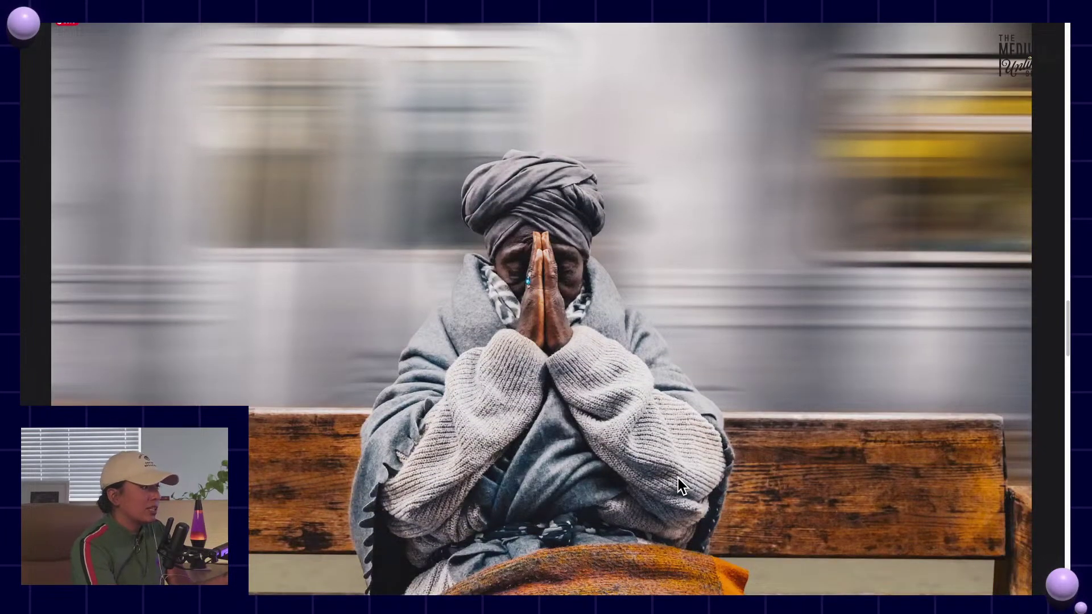
{"action": "scroll", "coordinate": [678, 478], "scroll_direction": "down", "scroll_amount": 2}
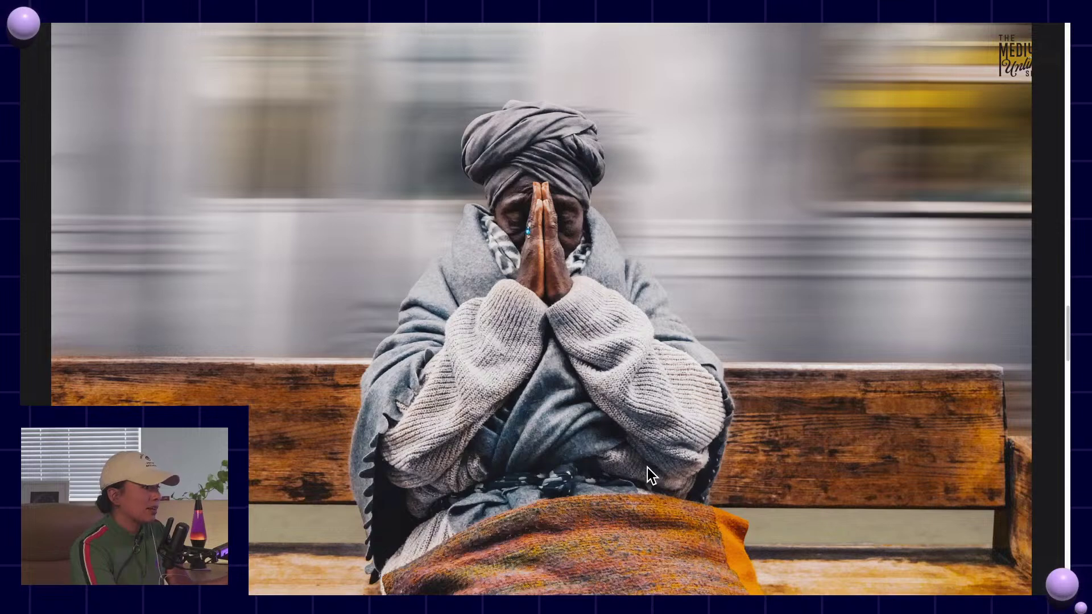
{"action": "scroll", "coordinate": [653, 475], "scroll_direction": "down", "scroll_amount": 6}
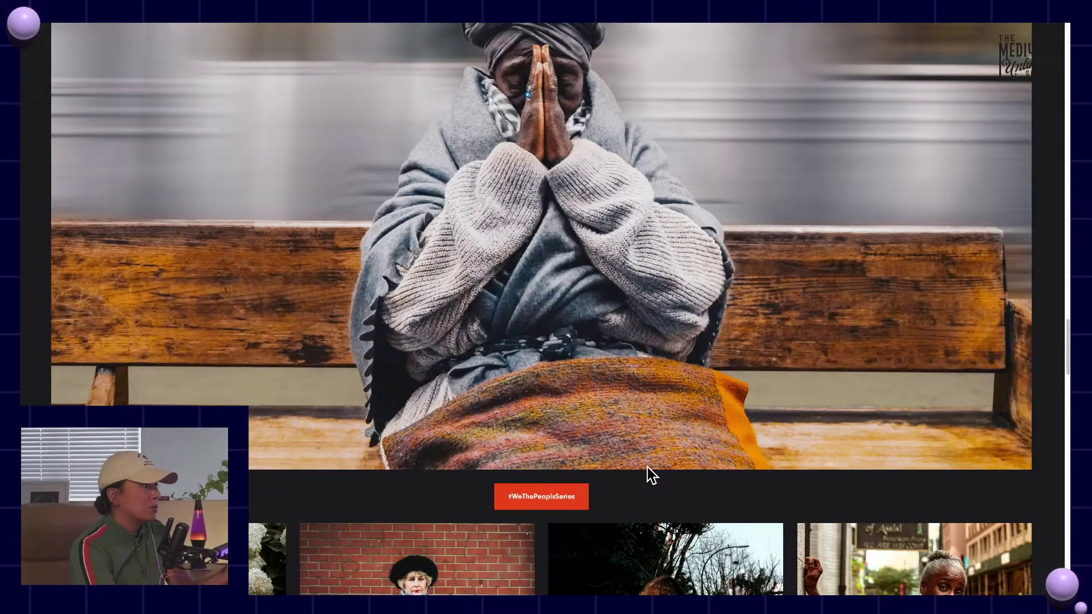
{"action": "scroll", "coordinate": [647, 466], "scroll_direction": "up", "scroll_amount": 8}
{"action": "scroll", "coordinate": [648, 467], "scroll_direction": "down", "scroll_amount": 3}
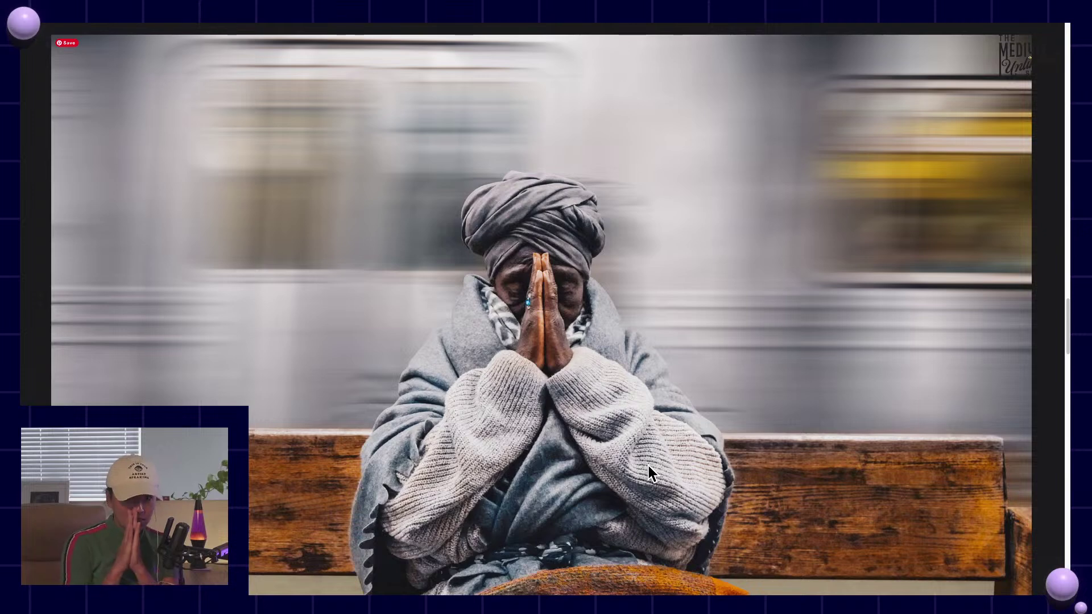
{"action": "scroll", "coordinate": [649, 465], "scroll_direction": "down", "scroll_amount": 1}
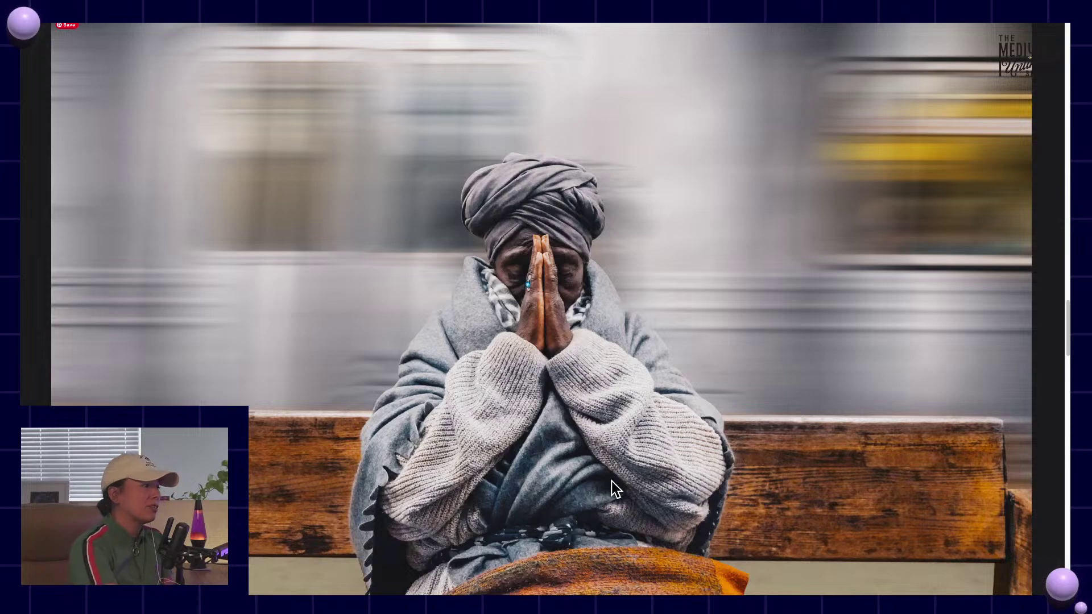
View the remaining We The Peopls portraits, from the row of four thumbnails past the pigeon portrait and the Castro street trio
{"action": "scroll", "coordinate": [649, 437], "scroll_direction": "down", "scroll_amount": 4}
{"action": "scroll", "coordinate": [566, 464], "scroll_direction": "down", "scroll_amount": 2}
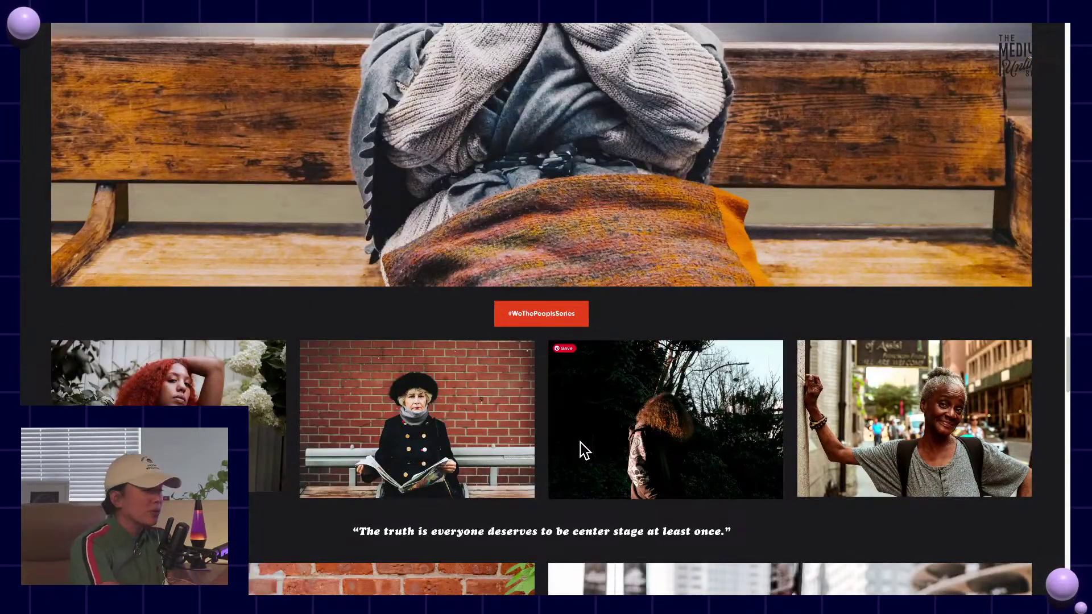
{"action": "scroll", "coordinate": [580, 443], "scroll_direction": "down", "scroll_amount": 5}
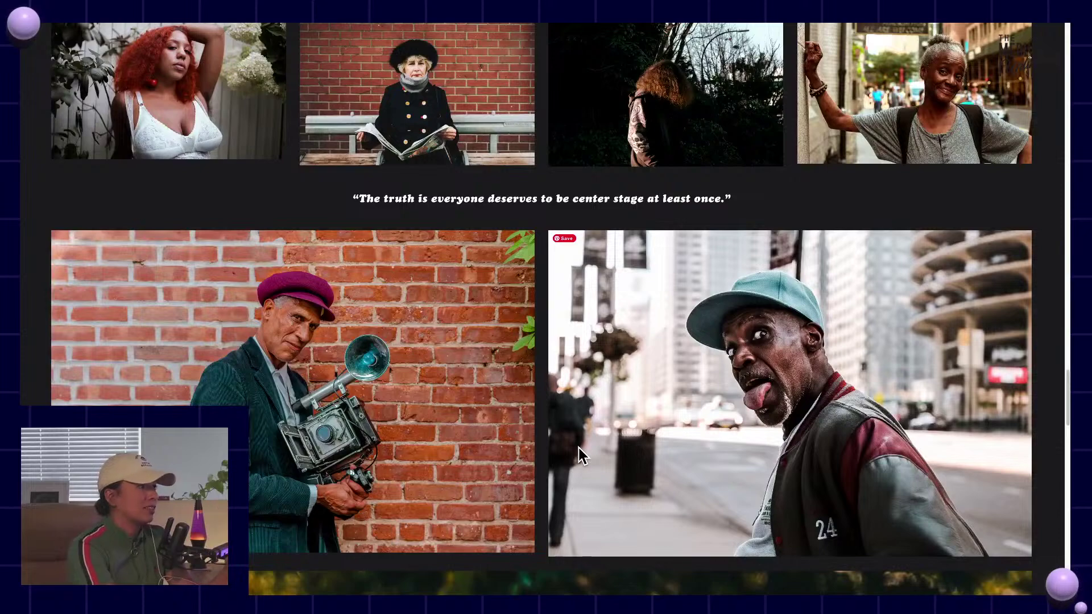
{"action": "scroll", "coordinate": [579, 449], "scroll_direction": "up", "scroll_amount": 1}
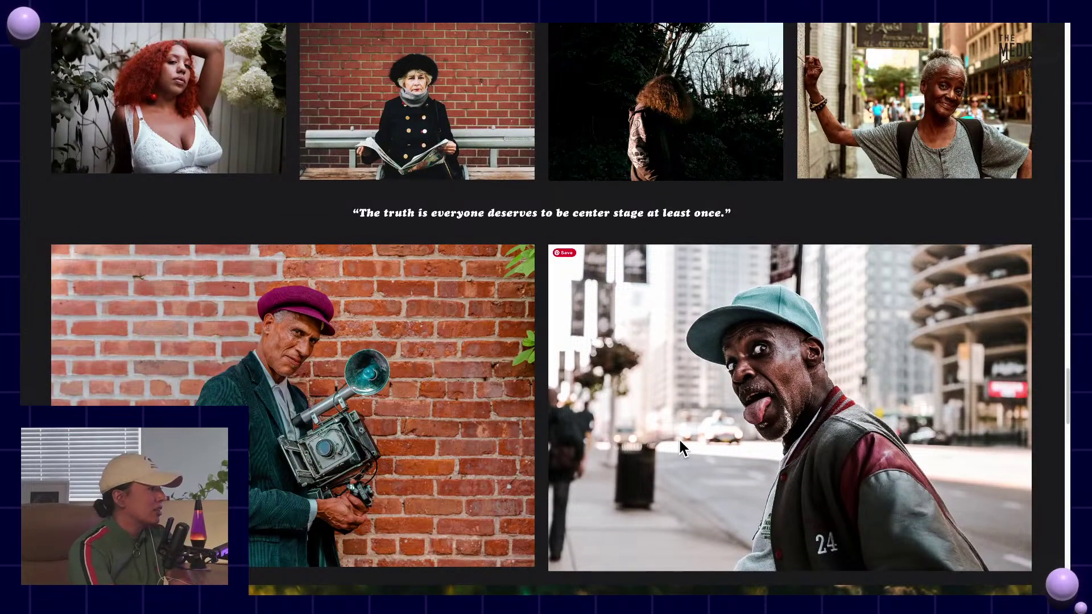
{"action": "scroll", "coordinate": [681, 446], "scroll_direction": "down", "scroll_amount": 2}
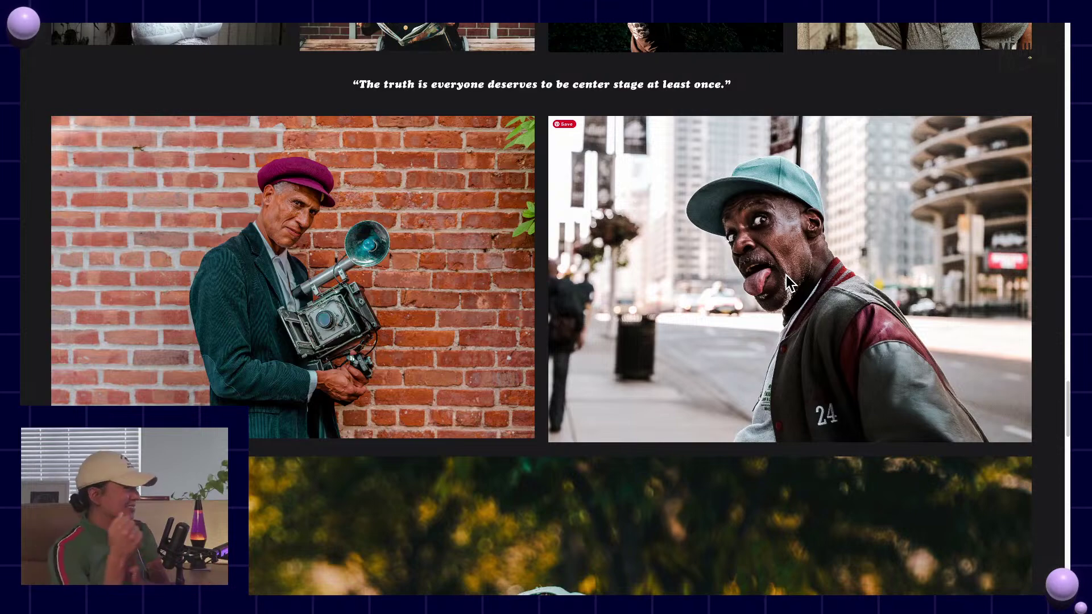
{"action": "scroll", "coordinate": [840, 271], "scroll_direction": "down", "scroll_amount": 9}
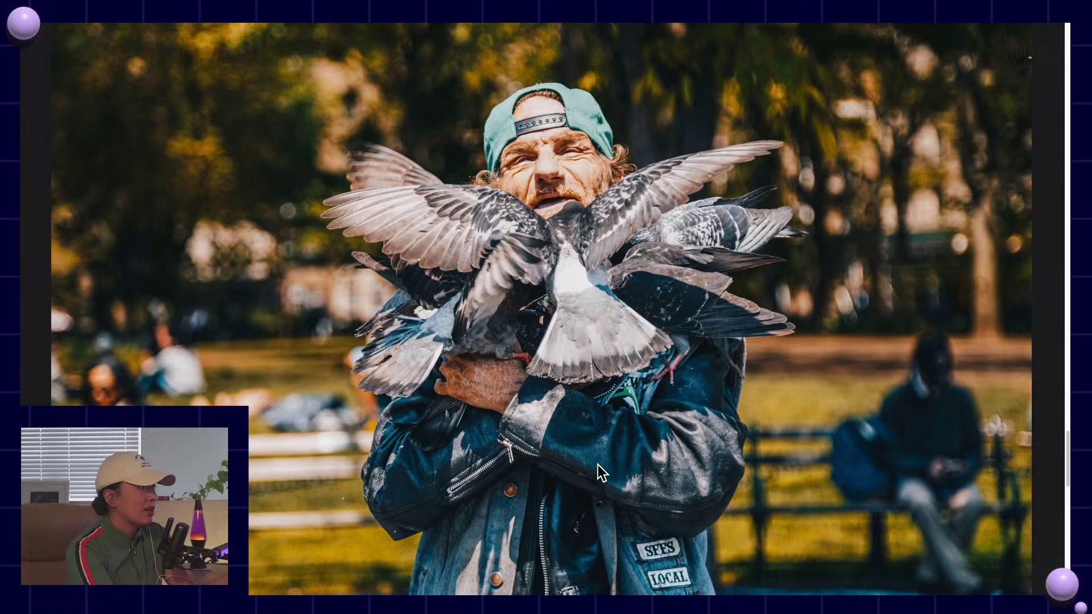
{"action": "scroll", "coordinate": [599, 466], "scroll_direction": "down", "scroll_amount": 8}
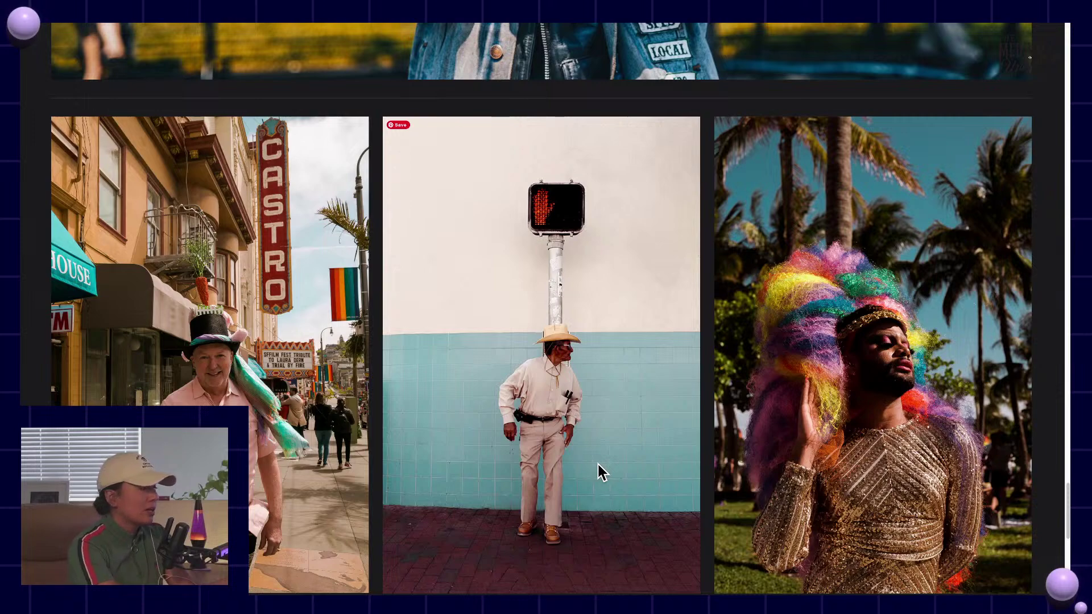
{"action": "scroll", "coordinate": [598, 465], "scroll_direction": "down", "scroll_amount": 1}
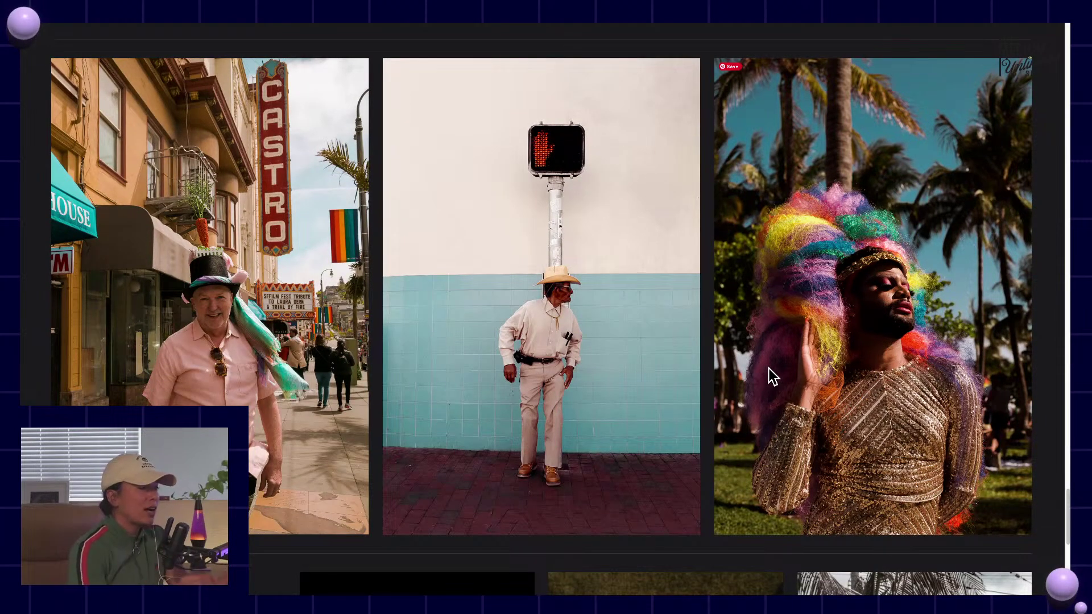
{"action": "scroll", "coordinate": [769, 368], "scroll_direction": "down", "scroll_amount": 6}
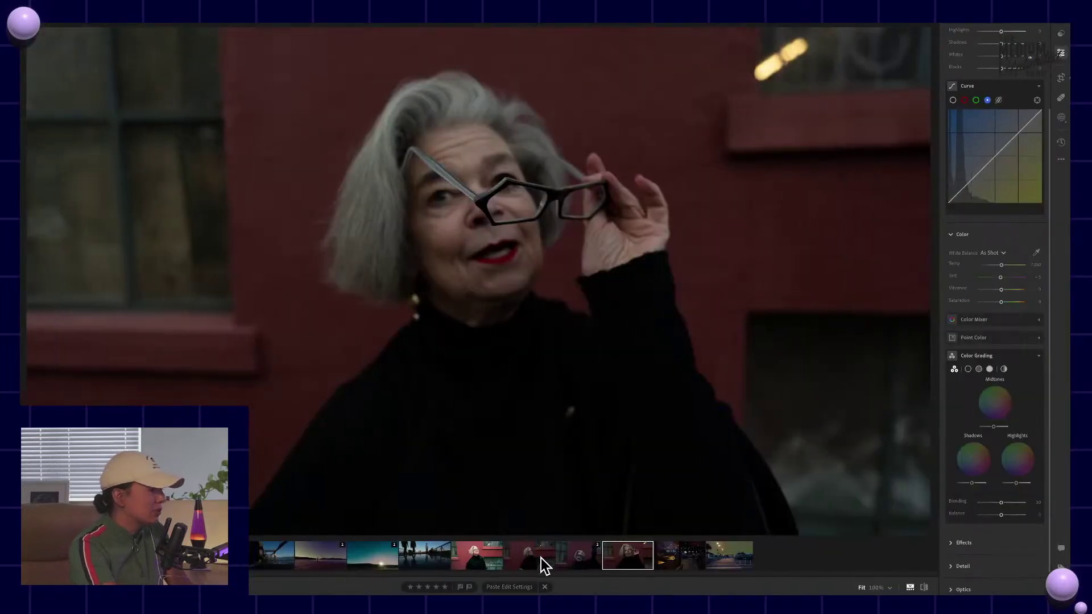
Return to Lightroom, select the portrait with the raised gloved hand, and straighten and reposition its crop
{"action": "left_click", "coordinate": [483, 562]}
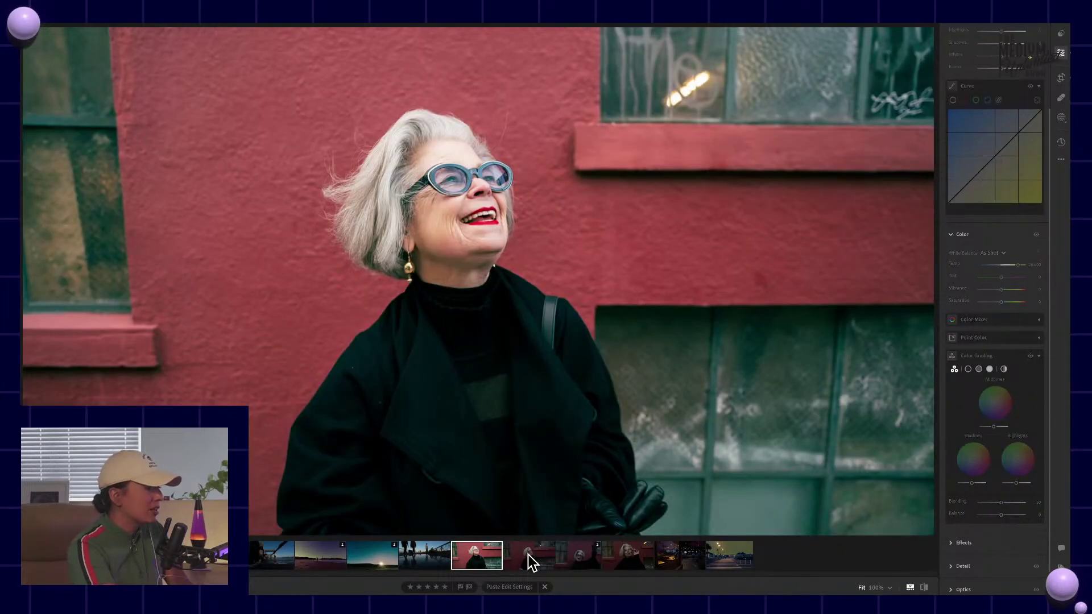
{"action": "left_click", "coordinate": [528, 554]}
{"action": "left_click", "coordinate": [574, 557]}
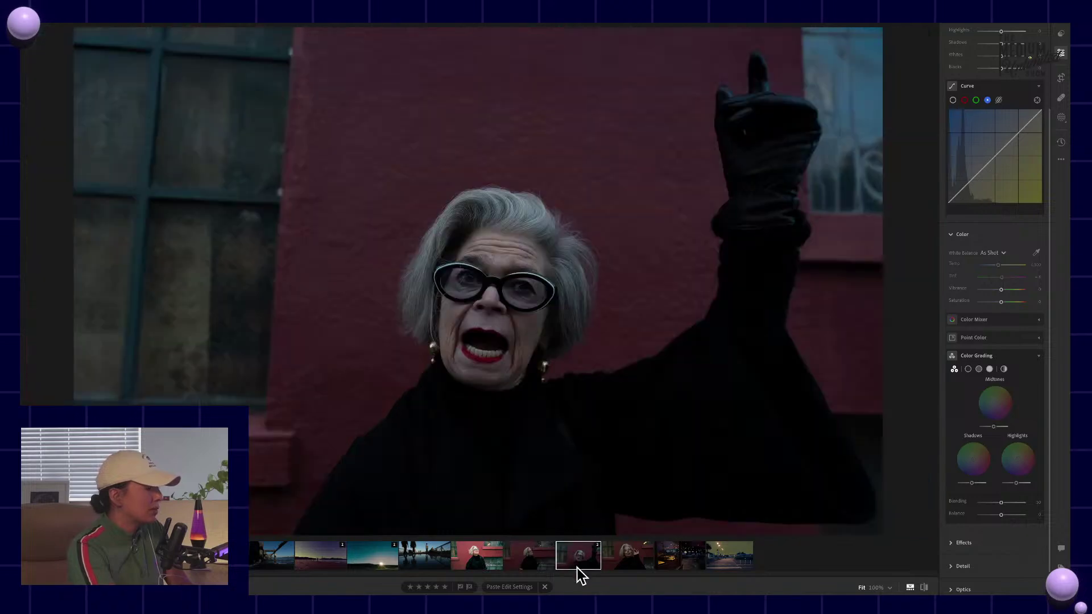
{"action": "left_click", "coordinate": [1061, 77]}
{"action": "left_click_drag", "start_coordinate": [894, 40], "coordinate": [883, 40]}
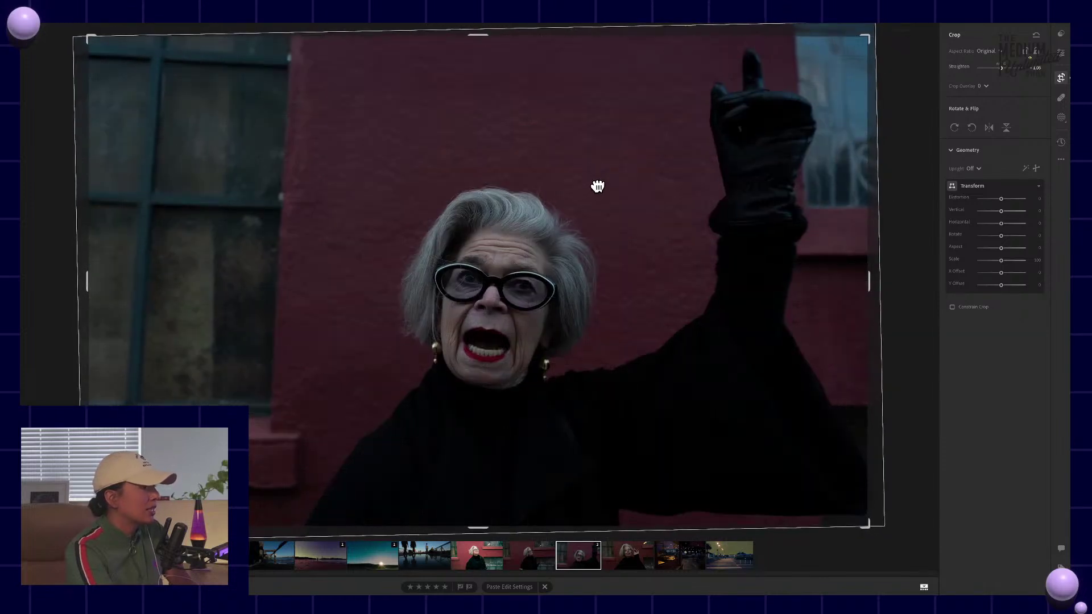
{"action": "left_click_drag", "start_coordinate": [598, 183], "coordinate": [578, 193]}
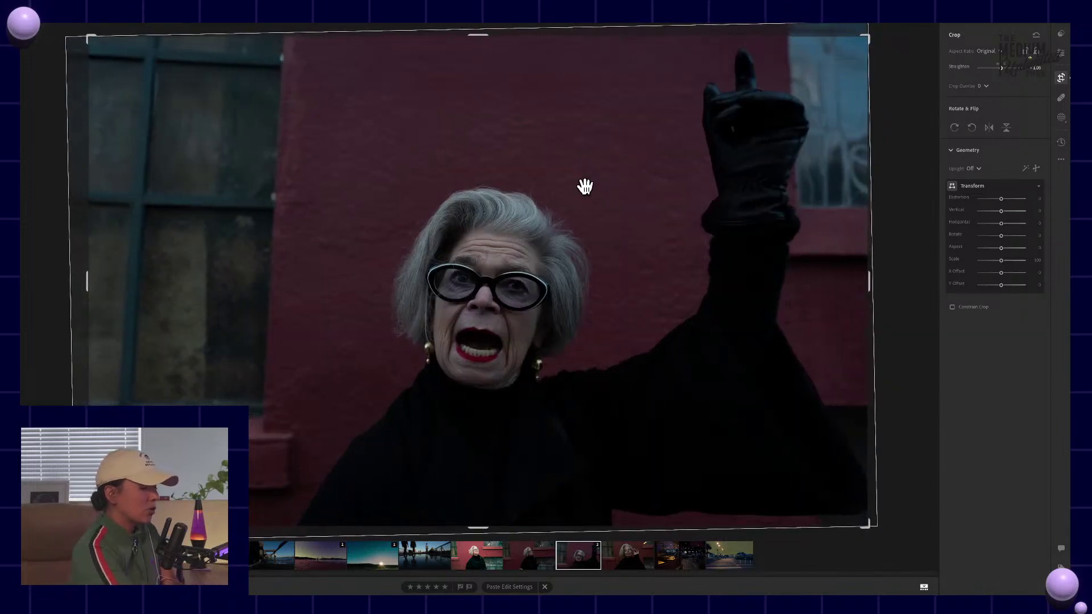
{"action": "key", "text": "Return"}
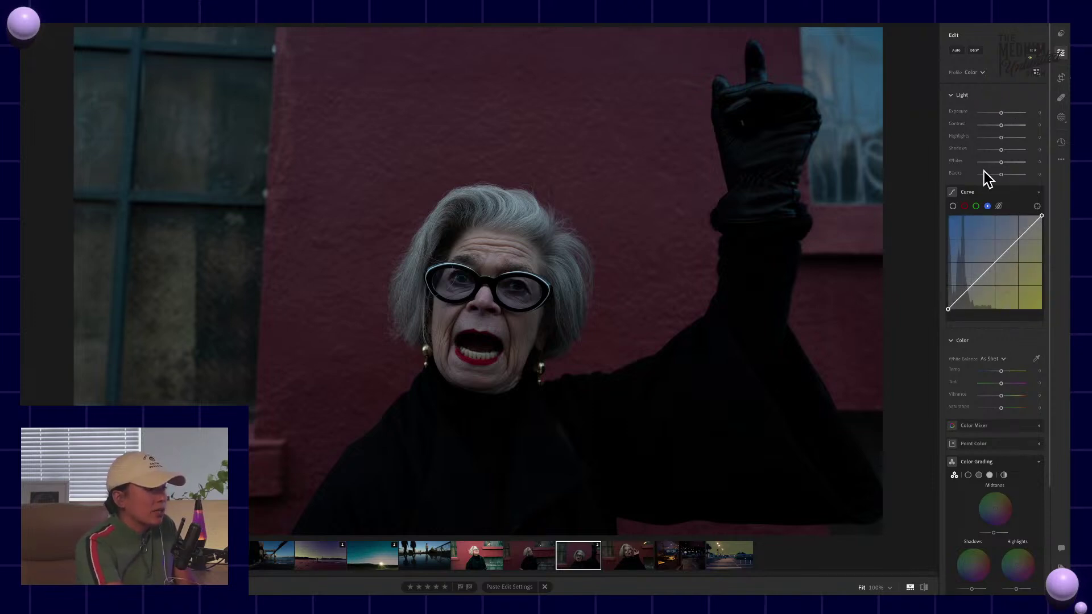
Collapse the Color settings and show the tone curve for the raised-glove portrait
{"action": "left_click", "coordinate": [1010, 191]}
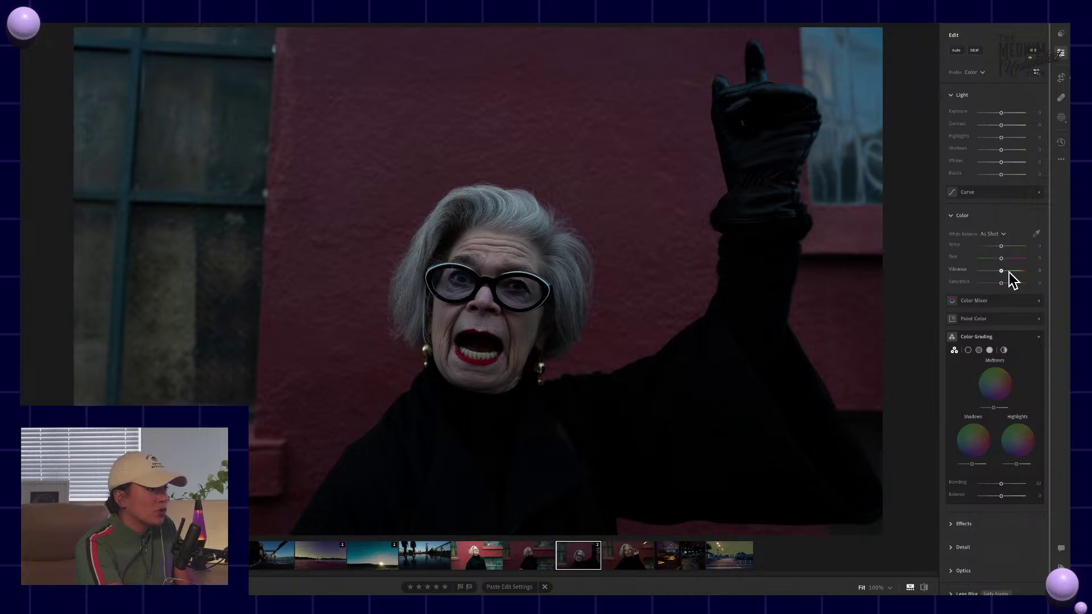
{"action": "left_click", "coordinate": [979, 215]}
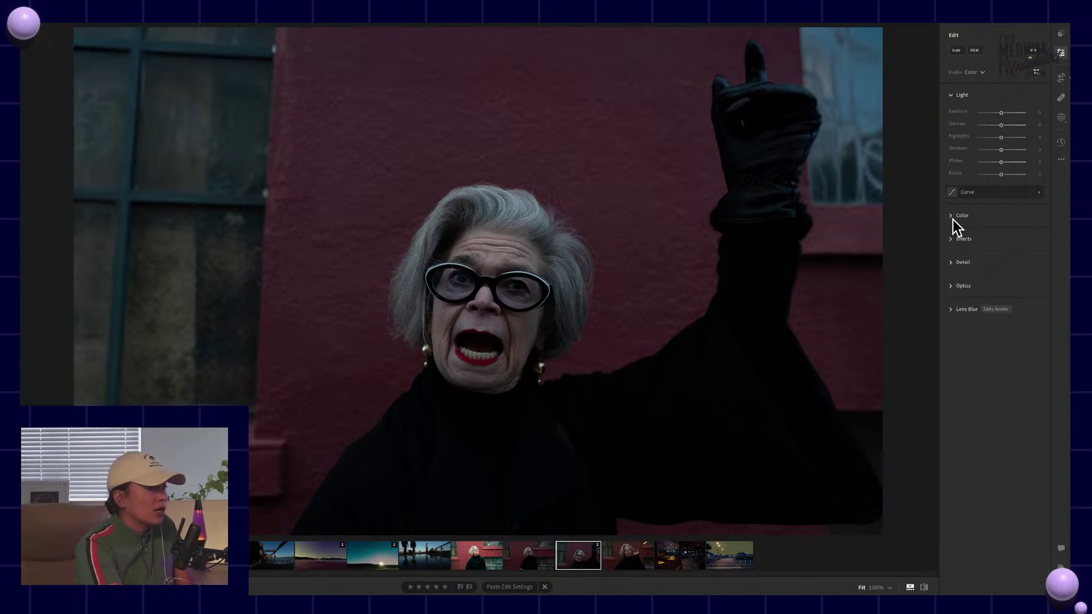
{"action": "left_click", "coordinate": [956, 192]}
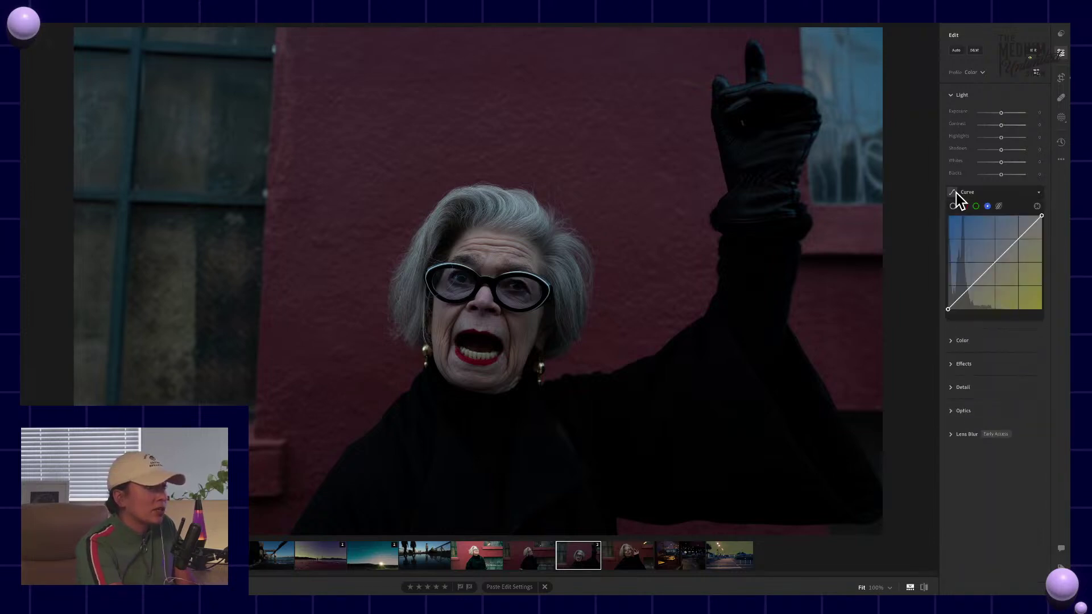
Try a targeted adjustment of the blue channel curve on the red wall, and undo it
{"action": "left_click", "coordinate": [1037, 206]}
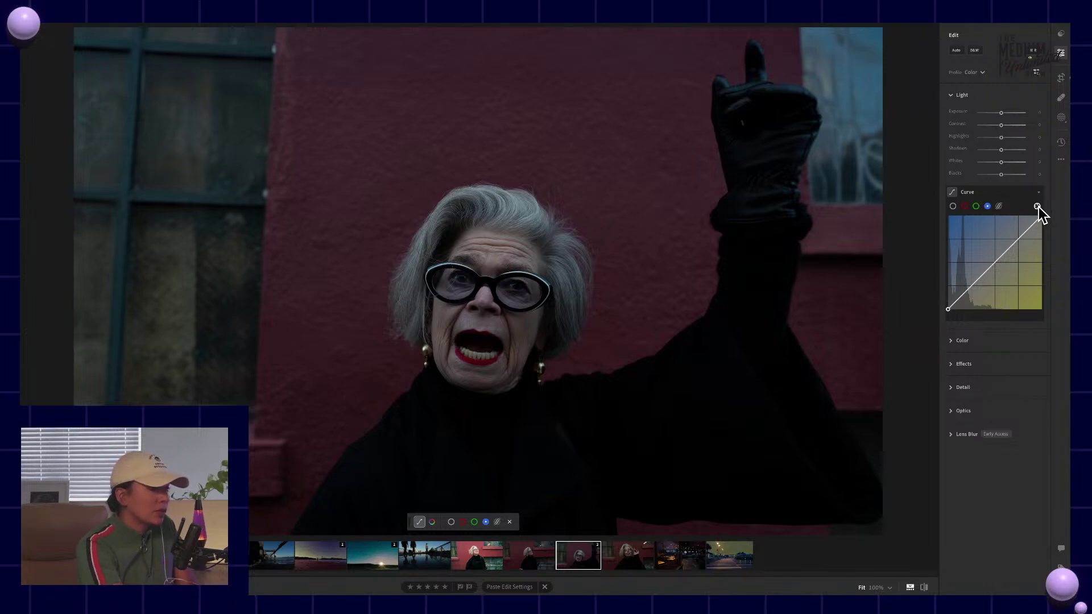
{"action": "key", "text": "alt"}
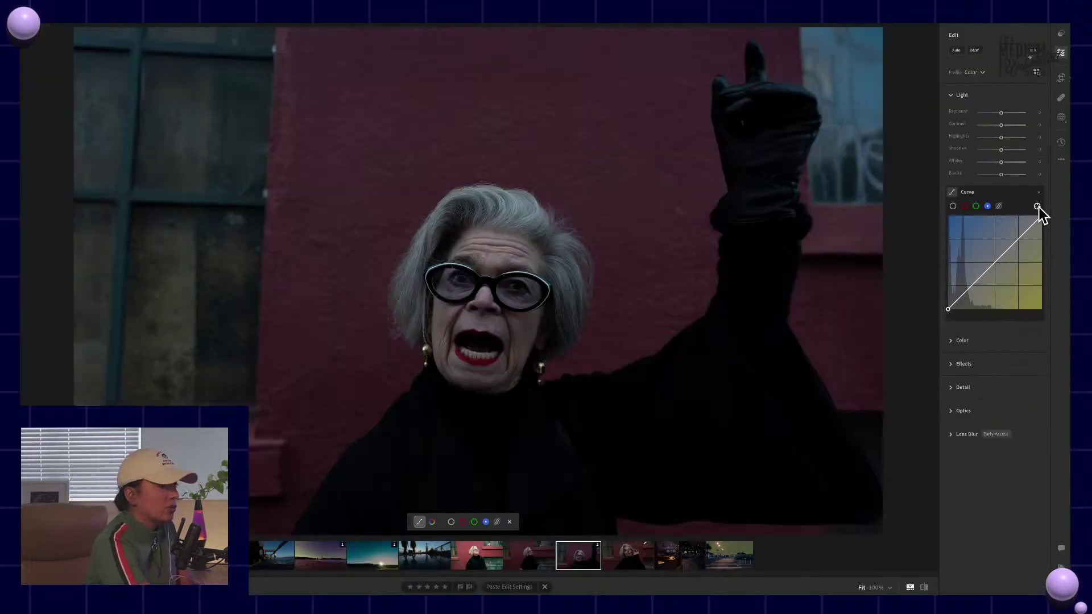
{"action": "left_click", "coordinate": [1037, 206]}
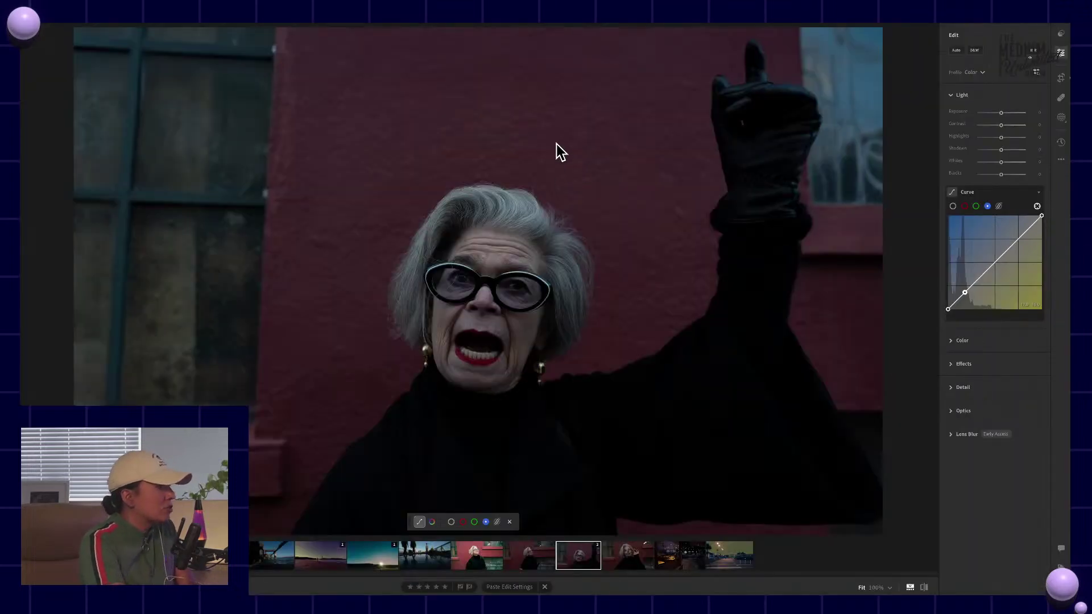
{"action": "mouse_move", "coordinate": [556, 144]}
{"action": "left_mouse_down"}
{"action": "mouse_move", "coordinate": [517, 144]}
{"action": "mouse_move", "coordinate": [566, 144]}
{"action": "mouse_move", "coordinate": [519, 144]}
{"action": "mouse_move", "coordinate": [535, 144]}
{"action": "left_mouse_up"}
{"action": "key", "text": "ctrl+z"}
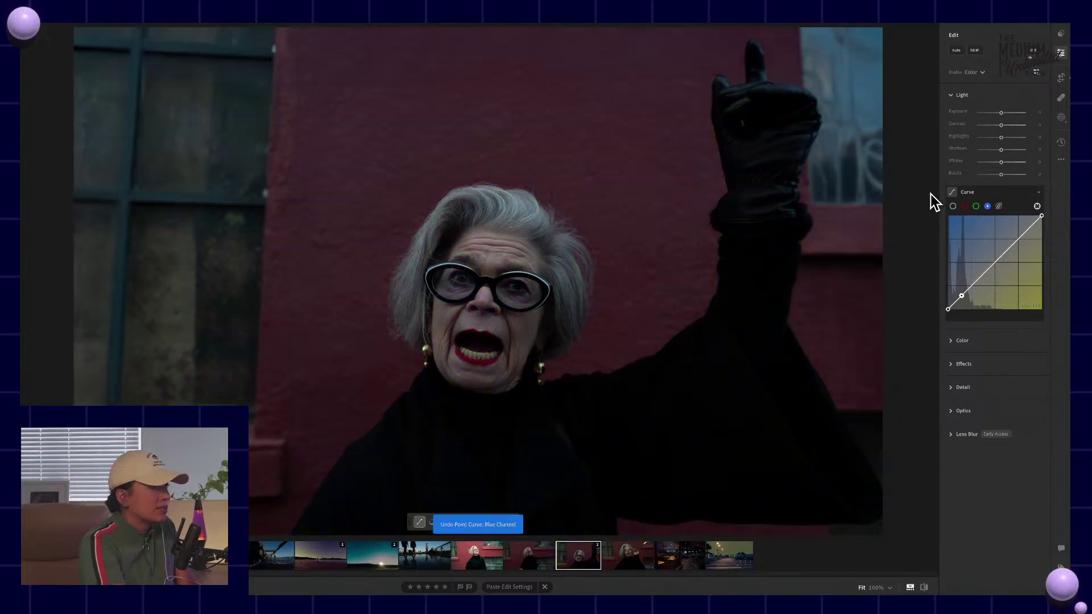
Use targeted adjustments on the main point curve to brighten the red wall and lift the blacks from the black coat
{"action": "left_click", "coordinate": [954, 206]}
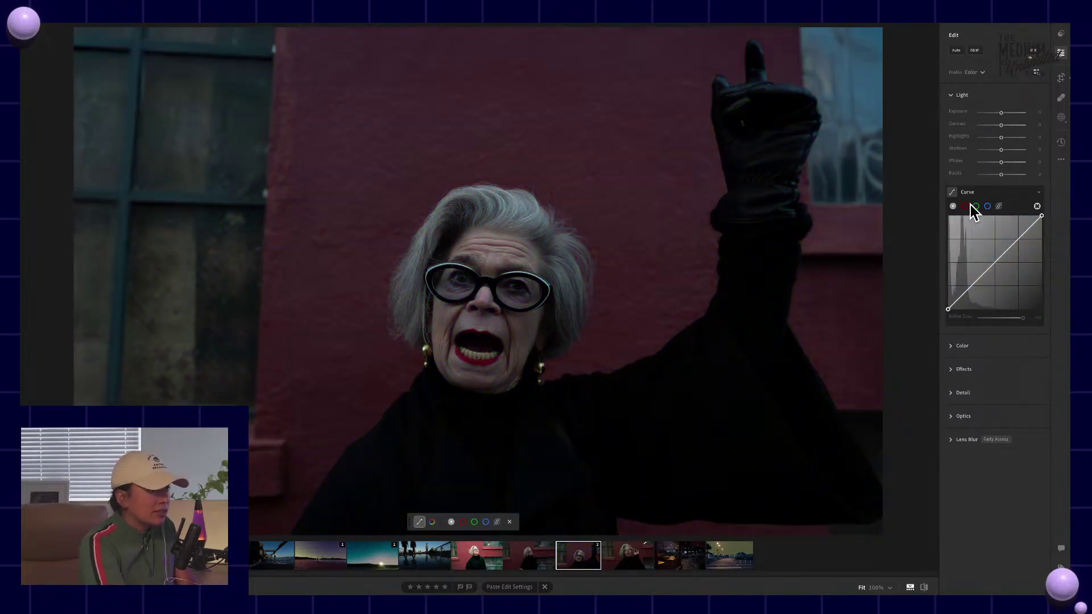
{"action": "left_click", "coordinate": [1038, 206]}
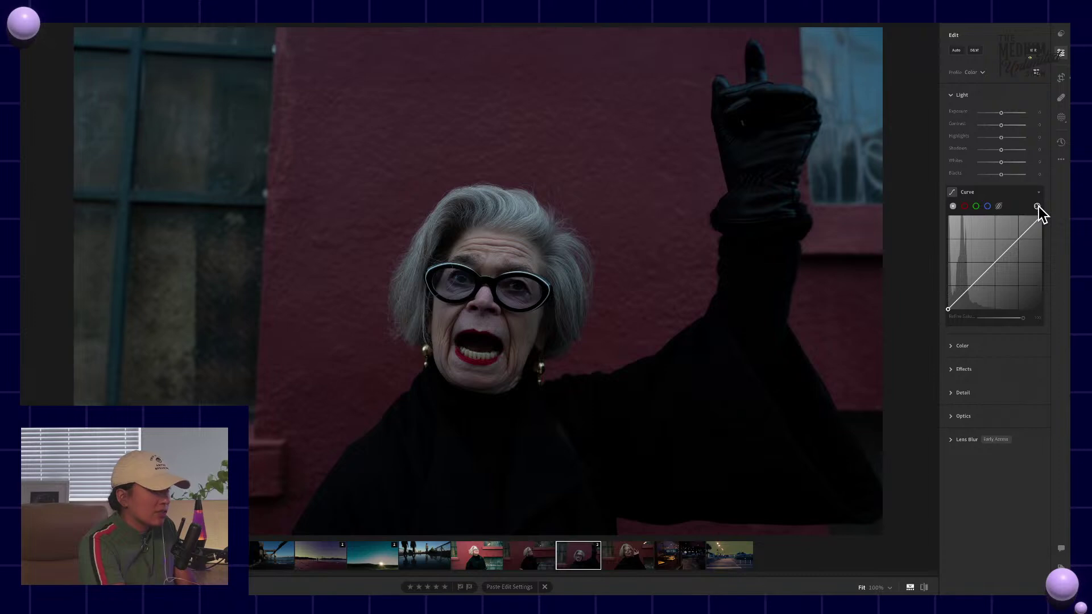
{"action": "left_click", "coordinate": [468, 139]}
{"action": "left_click", "coordinate": [502, 174]}
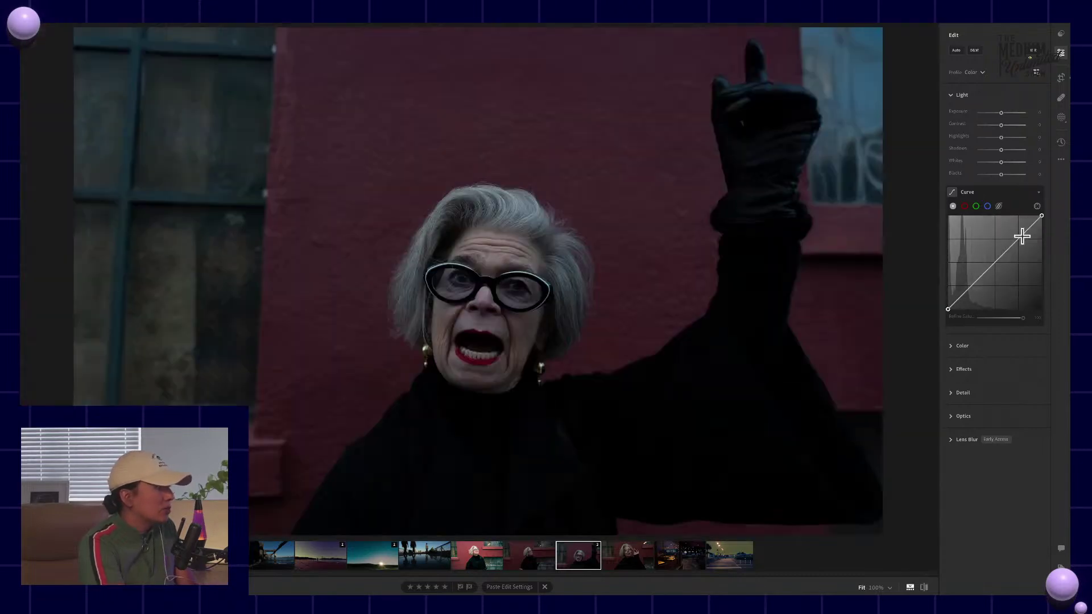
{"action": "left_click", "coordinate": [1037, 207]}
{"action": "left_click_drag", "start_coordinate": [667, 171], "coordinate": [637, 174]}
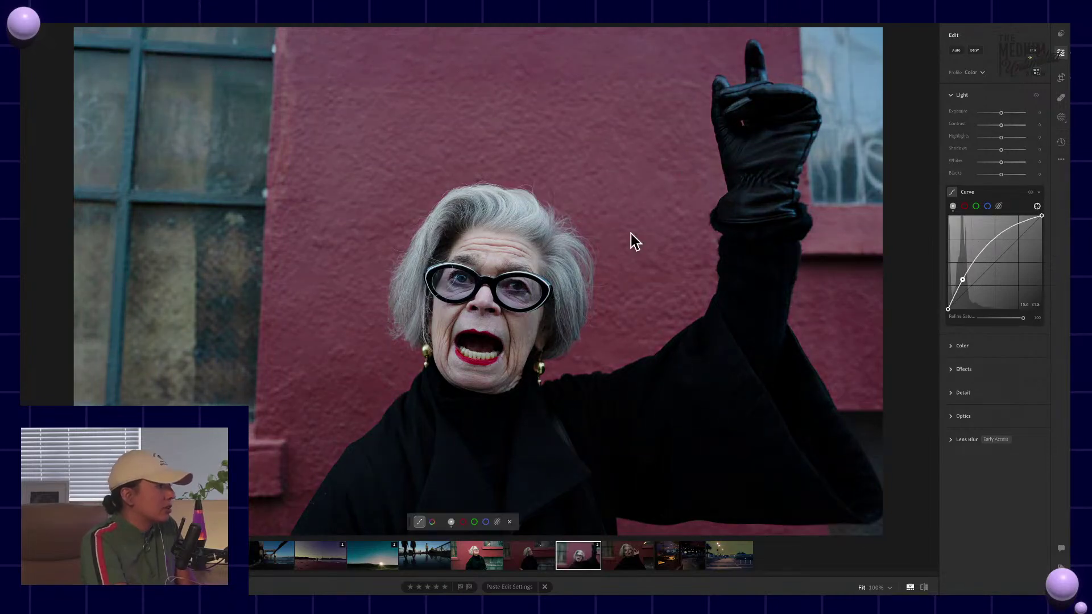
{"action": "left_click_drag", "start_coordinate": [585, 428], "coordinate": [591, 428]}
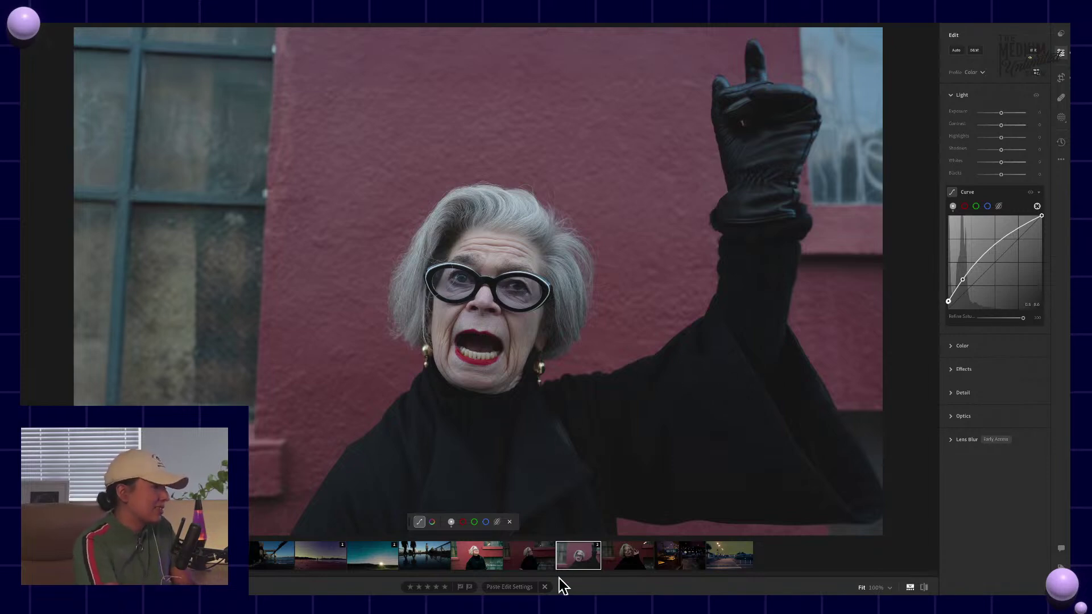
Check the neighbouring glasses portrait, return to the raised-glove portrait, and boost the red wall with a targeted red channel curve adjustment
{"action": "left_click", "coordinate": [629, 565]}
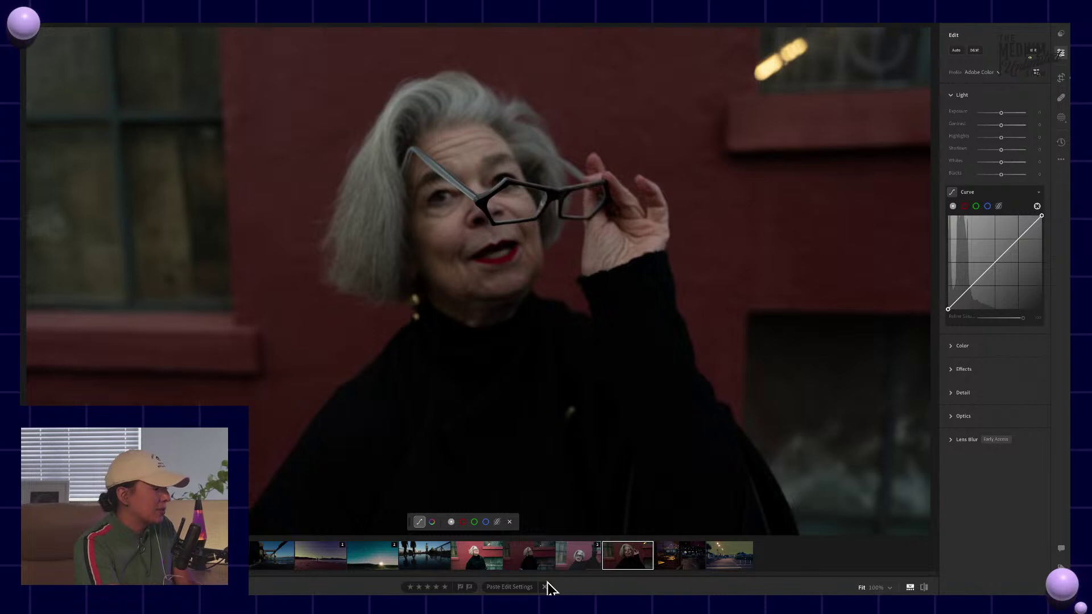
{"action": "left_click", "coordinate": [569, 555]}
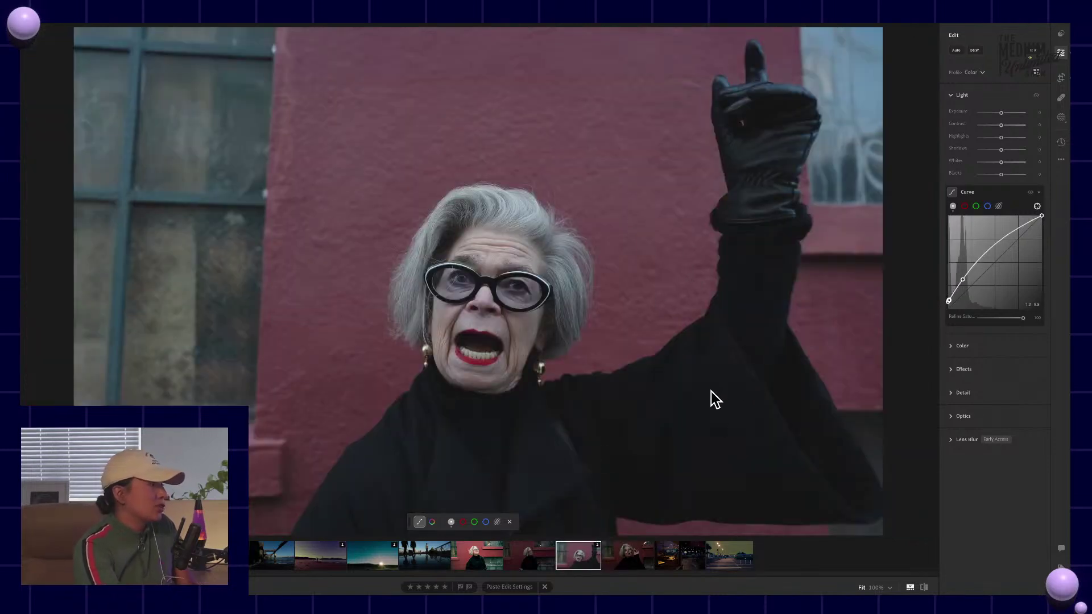
{"action": "left_click", "coordinate": [963, 207]}
{"action": "left_click", "coordinate": [1037, 206]}
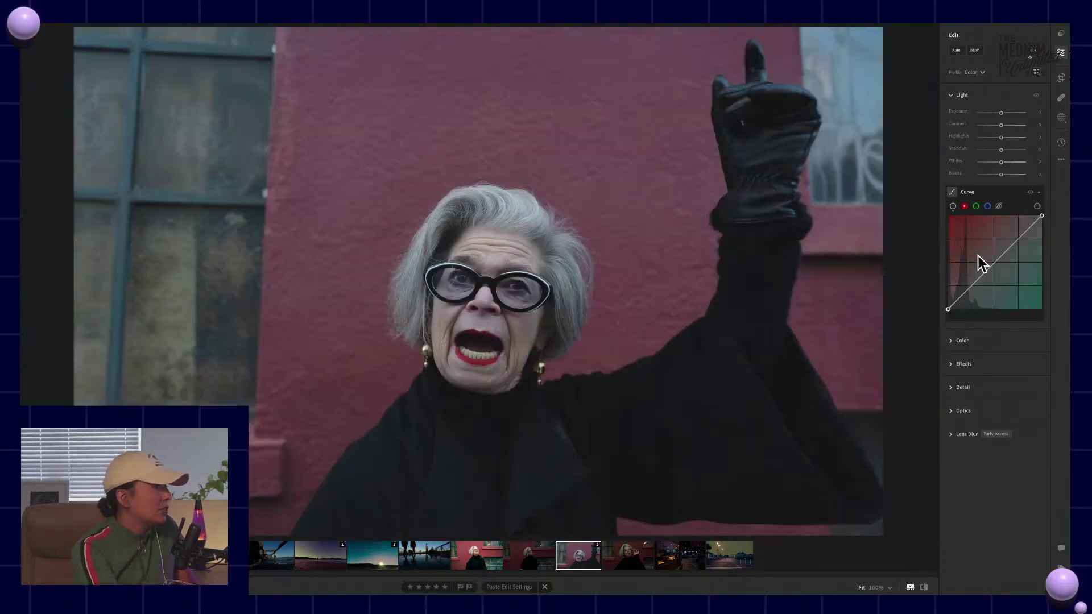
{"action": "left_click", "coordinate": [1038, 206]}
{"action": "left_click_drag", "start_coordinate": [699, 134], "coordinate": [642, 134]}
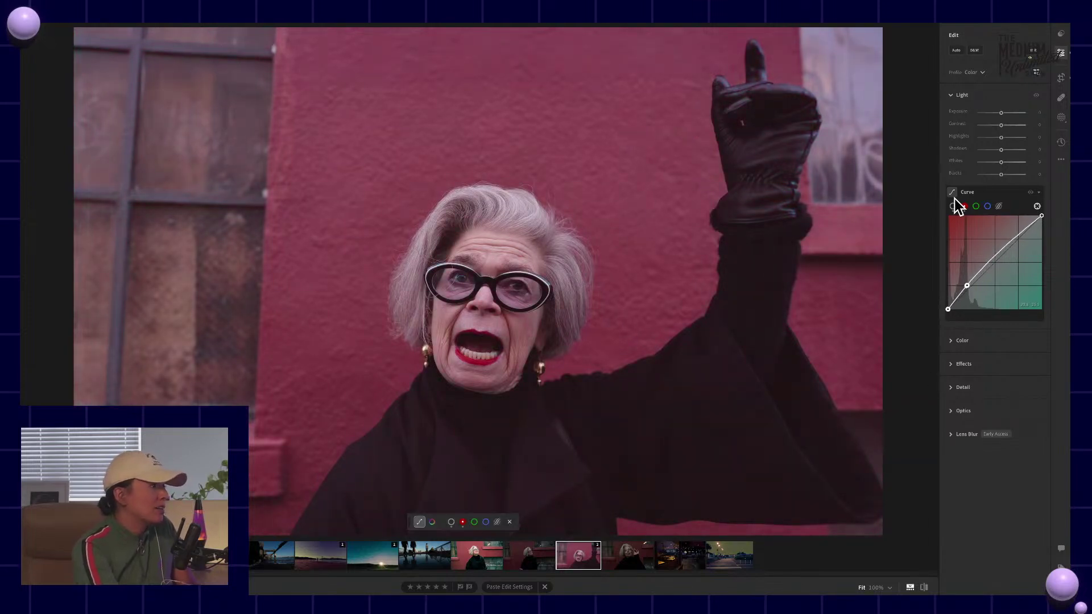
Use a targeted adjustment of the green channel curve on the red wall to fine-tune its magenta cast
{"action": "left_click", "coordinate": [977, 206]}
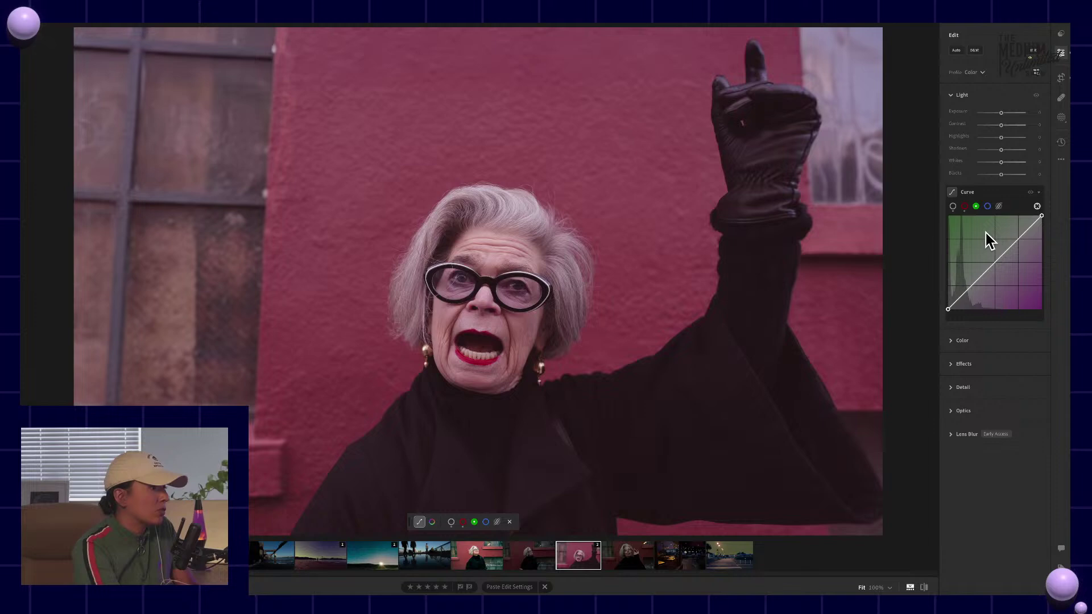
{"action": "left_click", "coordinate": [1039, 206]}
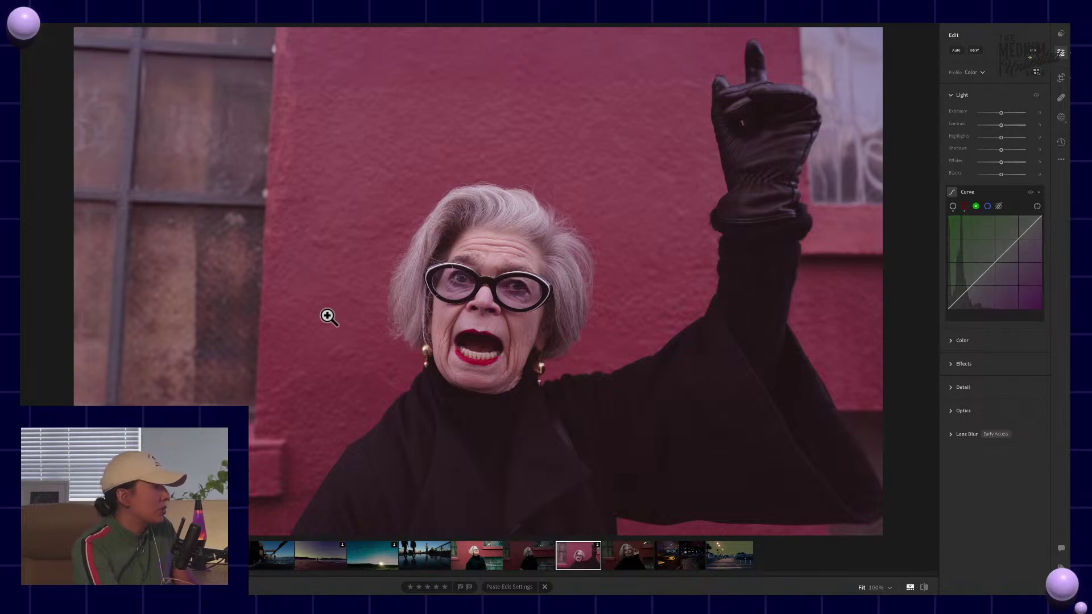
{"action": "left_click", "coordinate": [353, 307]}
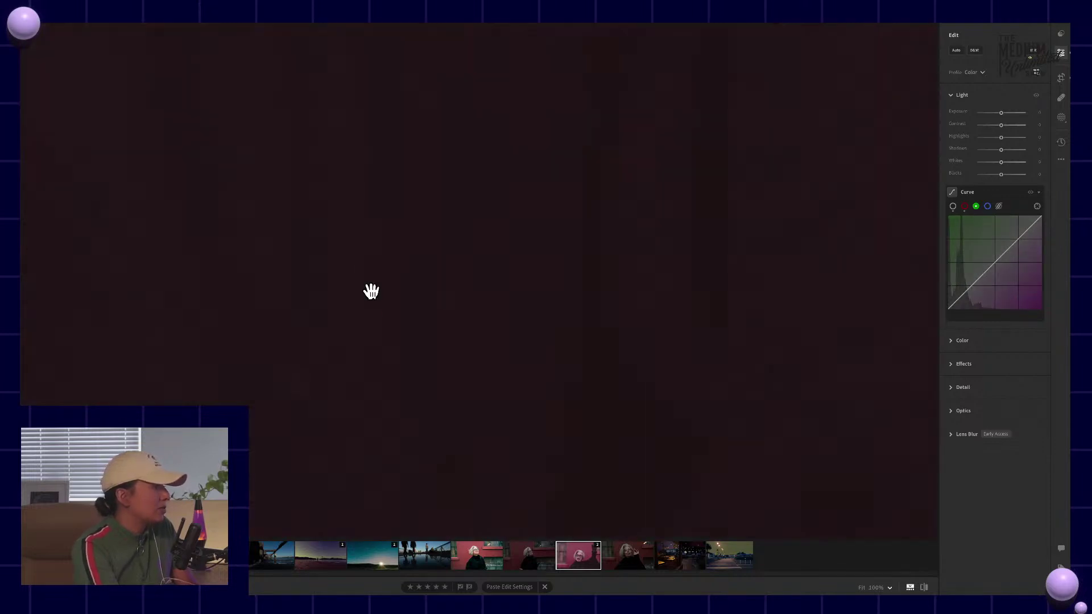
{"action": "left_click", "coordinate": [416, 335]}
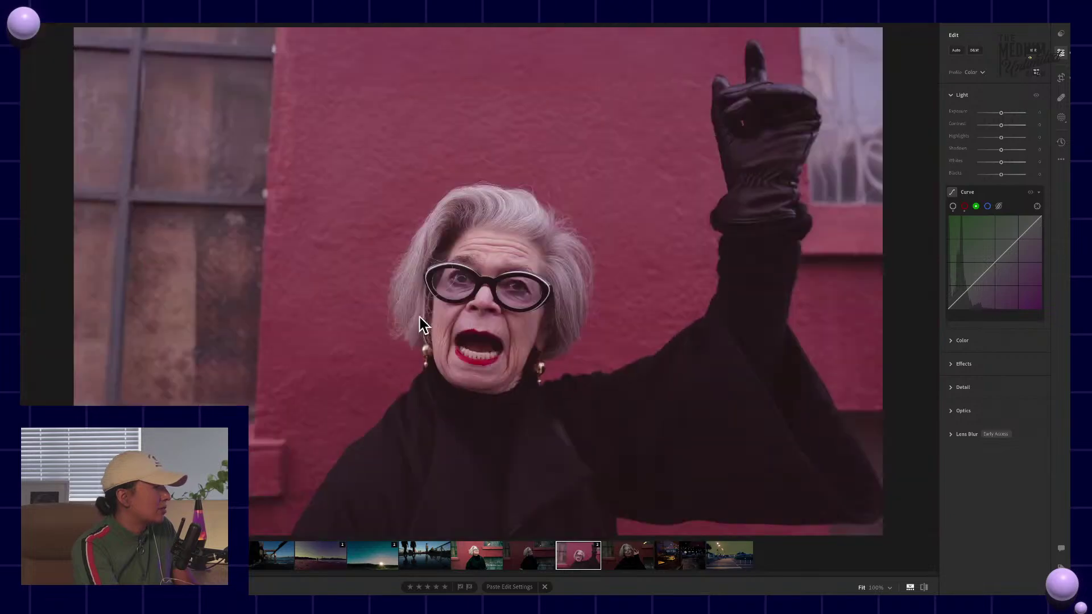
{"action": "left_click", "coordinate": [1037, 207]}
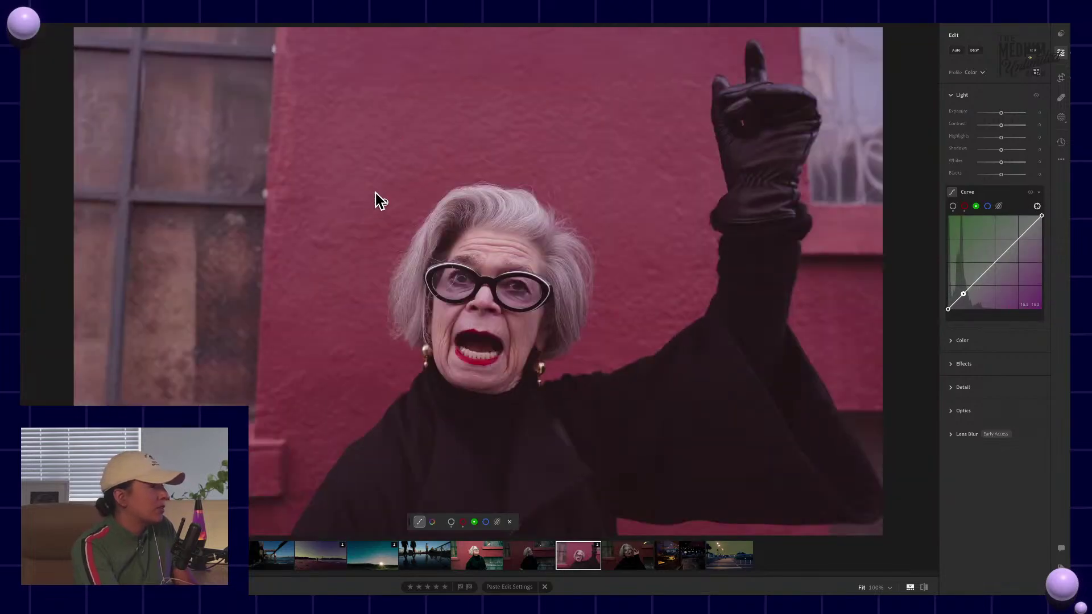
{"action": "left_click_drag", "start_coordinate": [375, 194], "coordinate": [351, 193]}
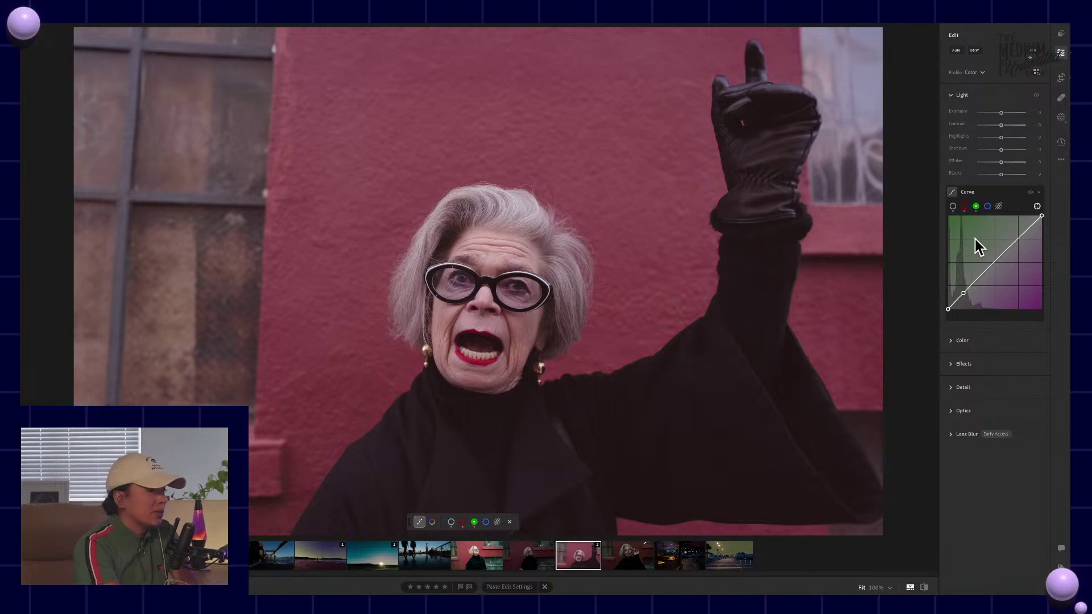
Lower the blue channel curve with a targeted adjustment on the red wall to warm the portrait
{"action": "left_click", "coordinate": [989, 207]}
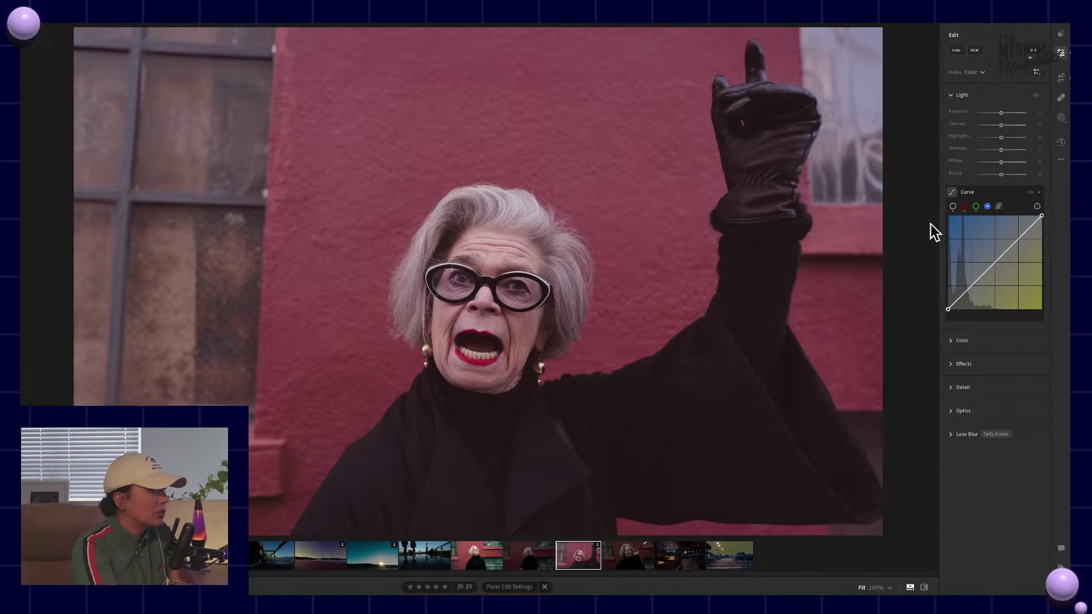
{"action": "left_click", "coordinate": [1037, 206]}
{"action": "left_click_drag", "start_coordinate": [654, 230], "coordinate": [618, 229]}
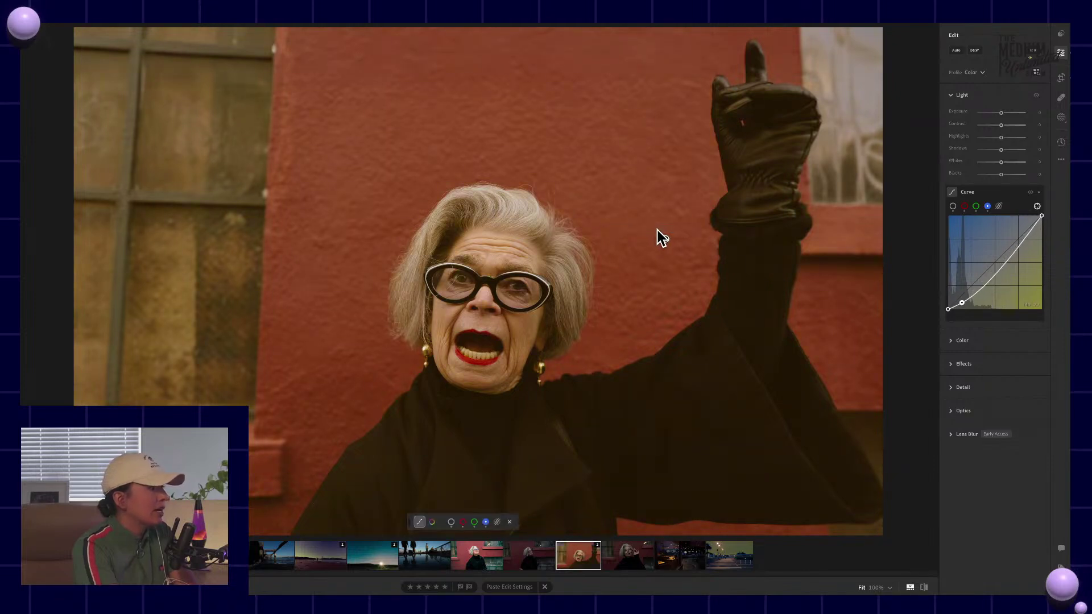
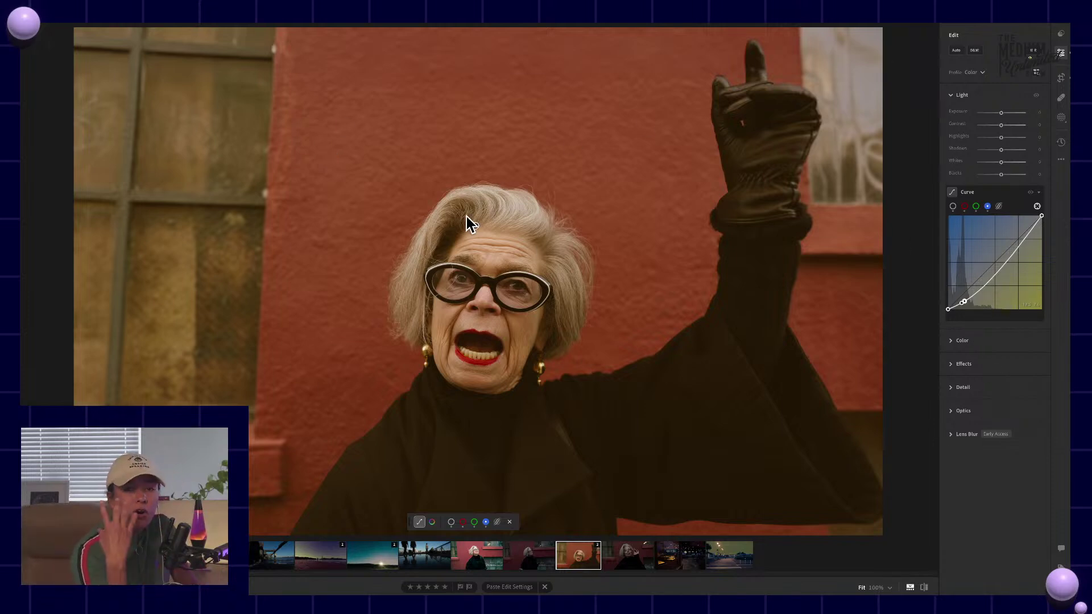
Try blue, teal and green shadow tints in Color Grading for the raised-glove portrait, and settle on a warm yellow-orange tint
{"action": "left_click", "coordinate": [952, 341]}
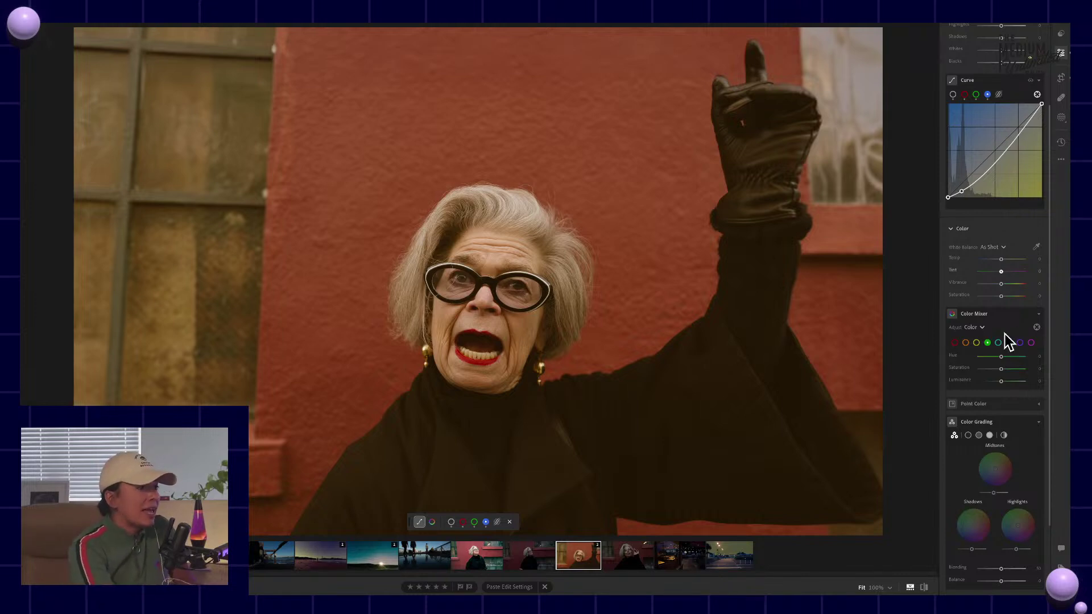
{"action": "scroll", "coordinate": [963, 408], "scroll_direction": "down", "scroll_amount": 2}
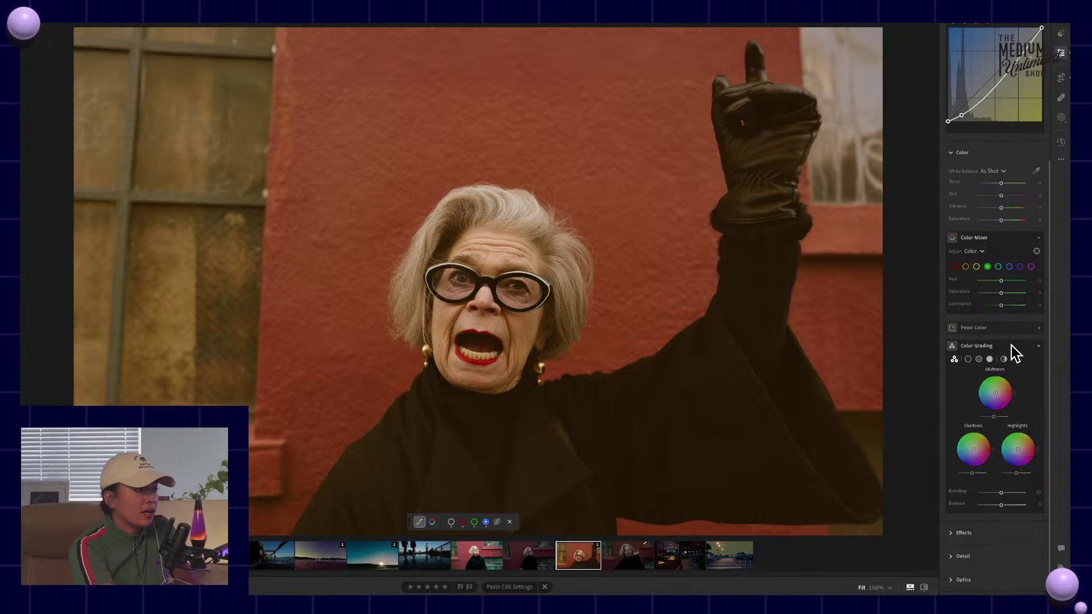
{"action": "scroll", "coordinate": [1024, 356], "scroll_direction": "down", "scroll_amount": 1}
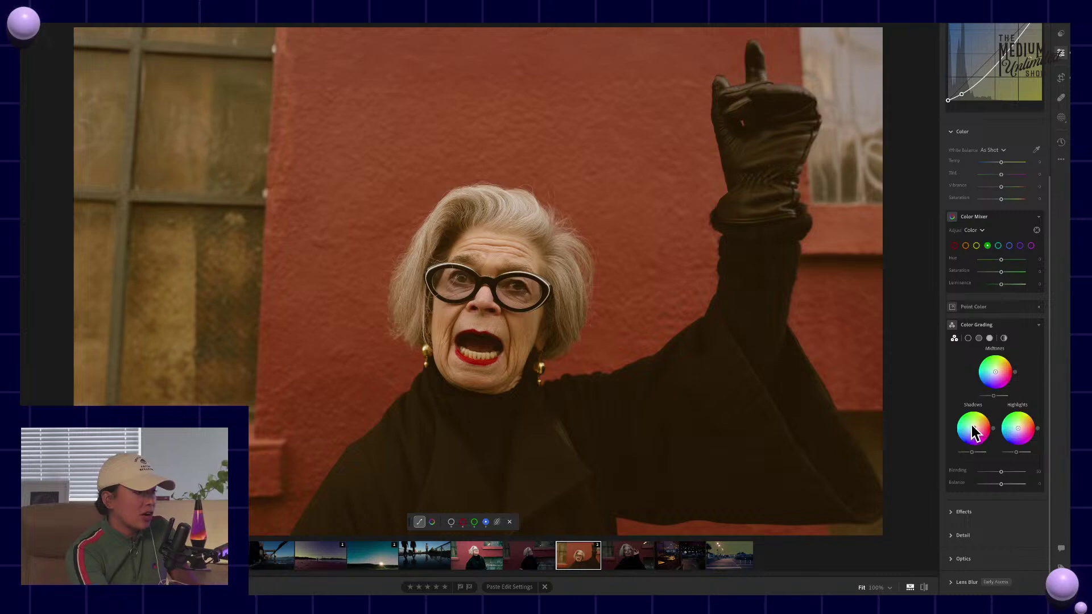
{"action": "left_click_drag", "start_coordinate": [974, 428], "coordinate": [959, 444]}
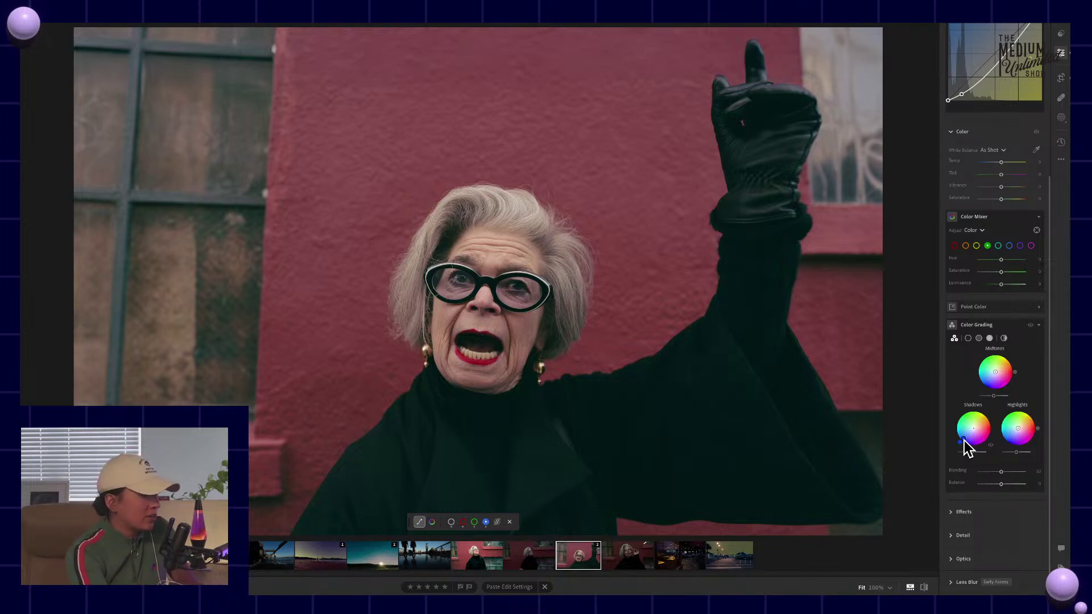
{"action": "mouse_move", "coordinate": [962, 441]}
{"action": "left_mouse_down"}
{"action": "mouse_move", "coordinate": [969, 423]}
{"action": "mouse_move", "coordinate": [954, 424]}
{"action": "mouse_move", "coordinate": [970, 429]}
{"action": "left_mouse_up"}
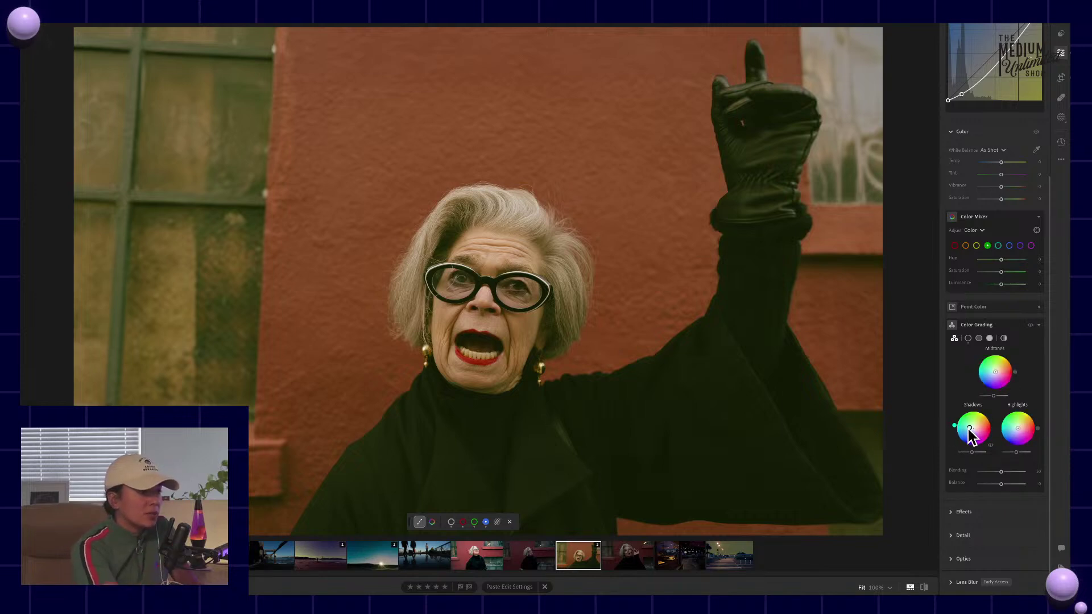
{"action": "mouse_move", "coordinate": [971, 434]}
{"action": "mouse_move", "coordinate": [970, 427]}
{"action": "left_mouse_down"}
{"action": "mouse_move", "coordinate": [958, 426]}
{"action": "mouse_move", "coordinate": [971, 433]}
{"action": "left_mouse_up"}
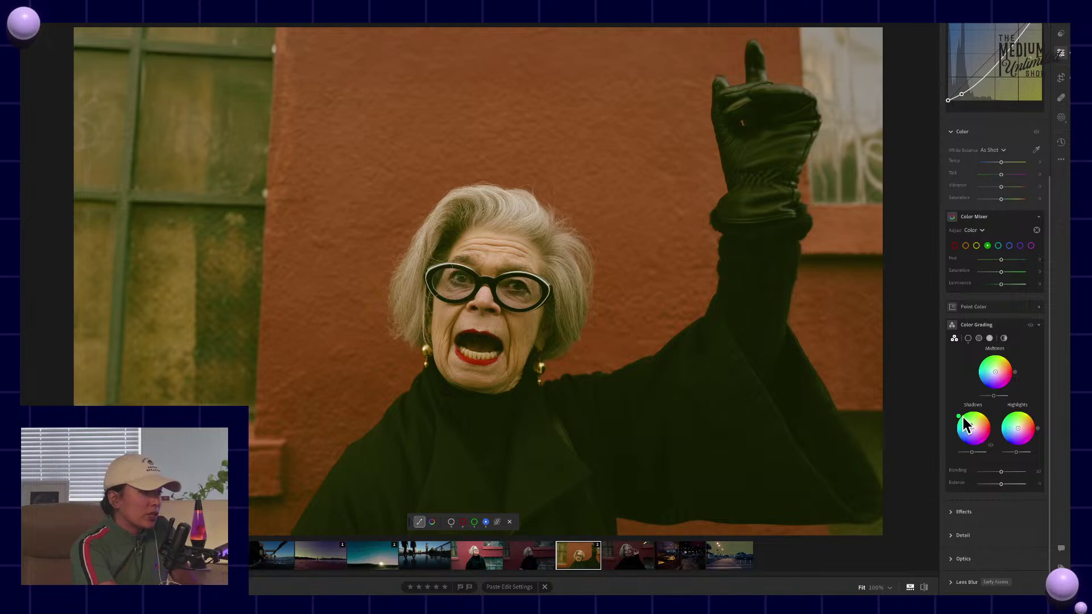
{"action": "left_click_drag", "start_coordinate": [959, 415], "coordinate": [982, 411]}
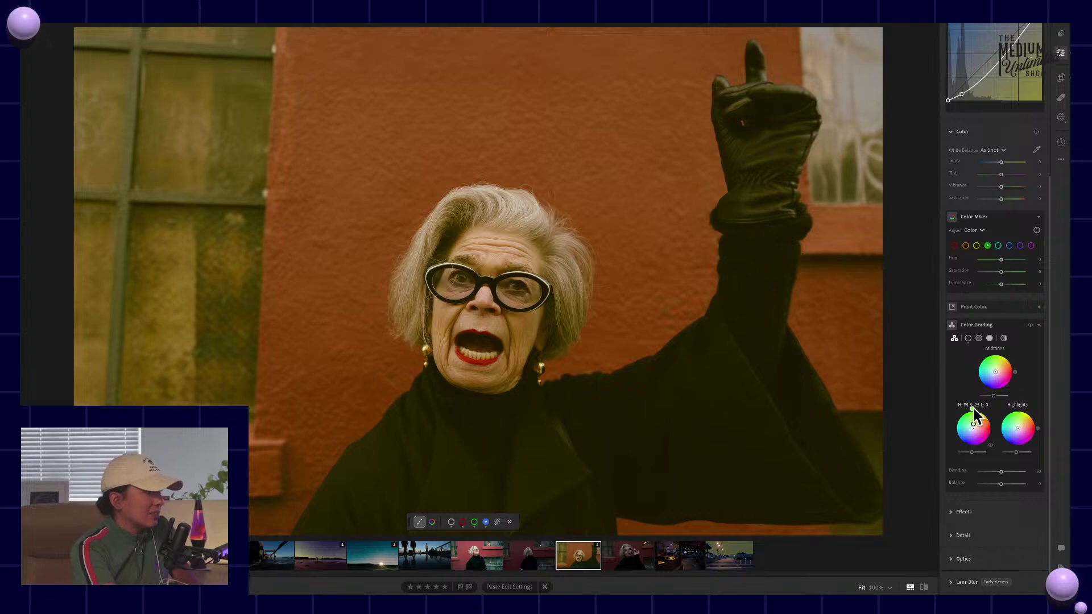
{"action": "mouse_move", "coordinate": [974, 408]}
{"action": "left_mouse_down"}
{"action": "mouse_move", "coordinate": [992, 428]}
{"action": "mouse_move", "coordinate": [988, 418]}
{"action": "left_mouse_up"}
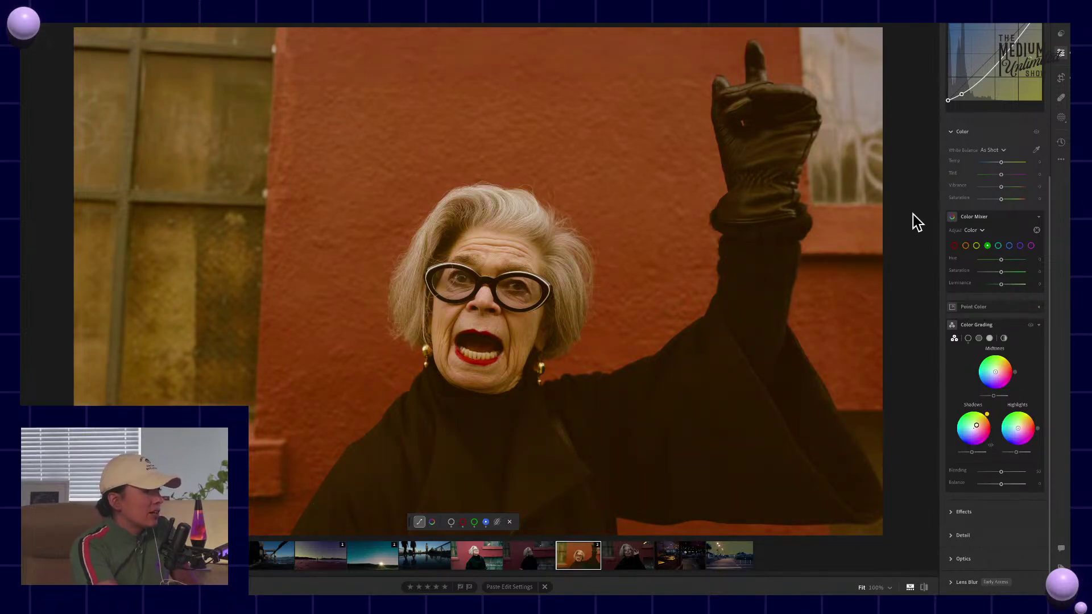
Raise the Shadows slightly and increase the Whites in the Light settings
{"action": "scroll", "coordinate": [1000, 290], "scroll_direction": "up", "scroll_amount": 4}
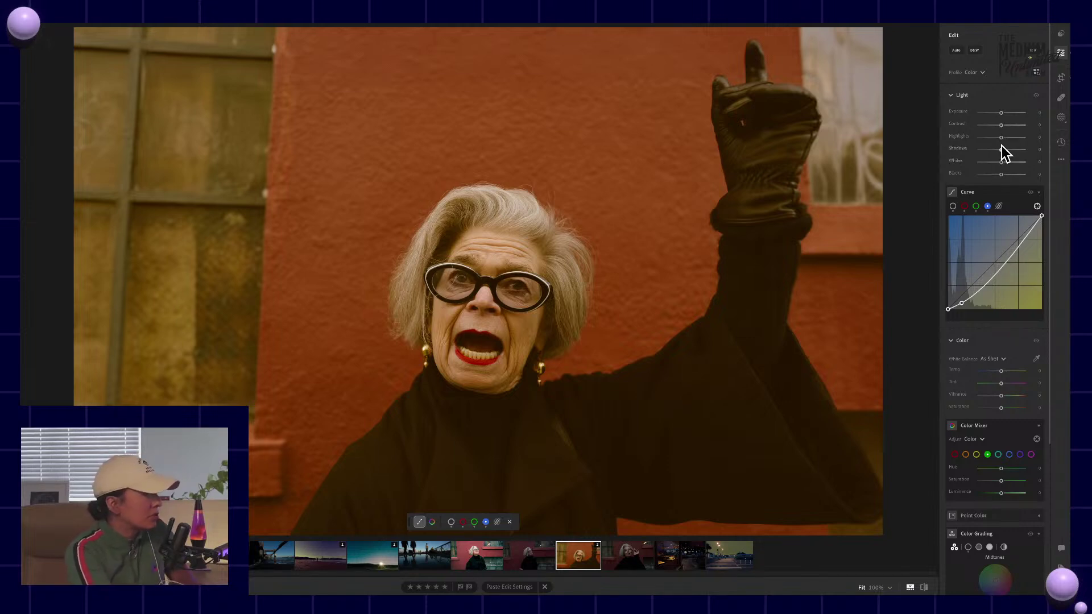
{"action": "left_click_drag", "start_coordinate": [1001, 149], "coordinate": [1007, 164]}
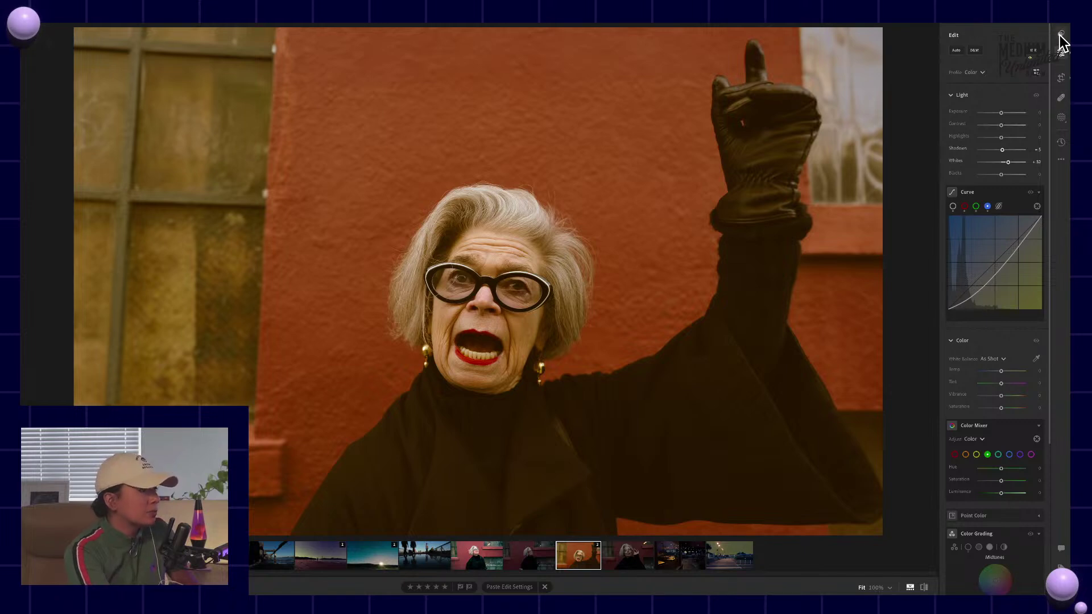
Open the photo's version history and examine the autosaved versions and their export and delete options
{"action": "left_click", "coordinate": [1062, 143]}
{"action": "left_click", "coordinate": [997, 147]}
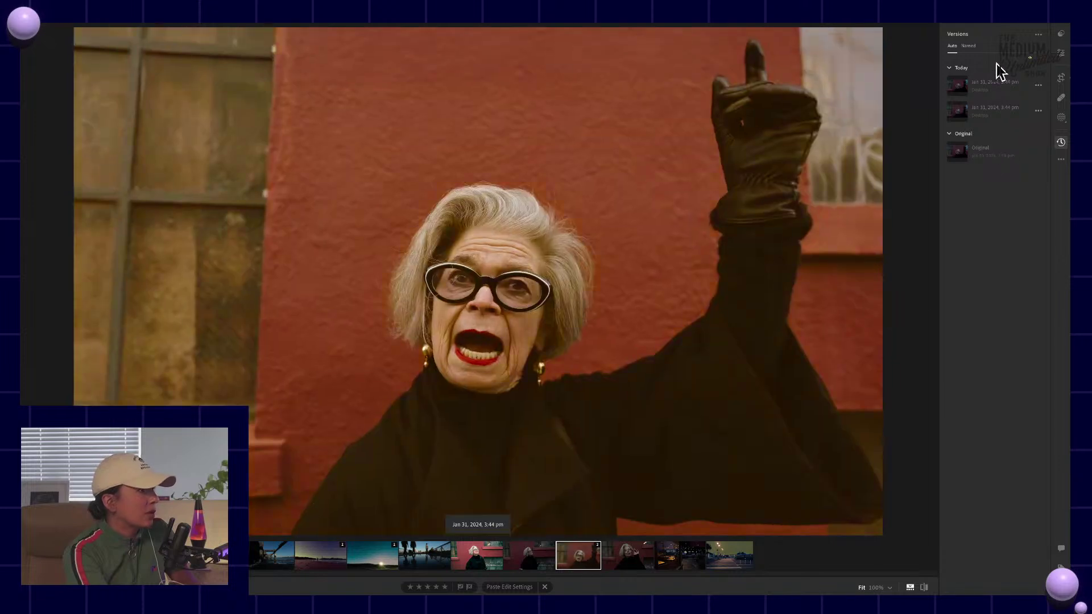
{"action": "left_click", "coordinate": [1039, 34]}
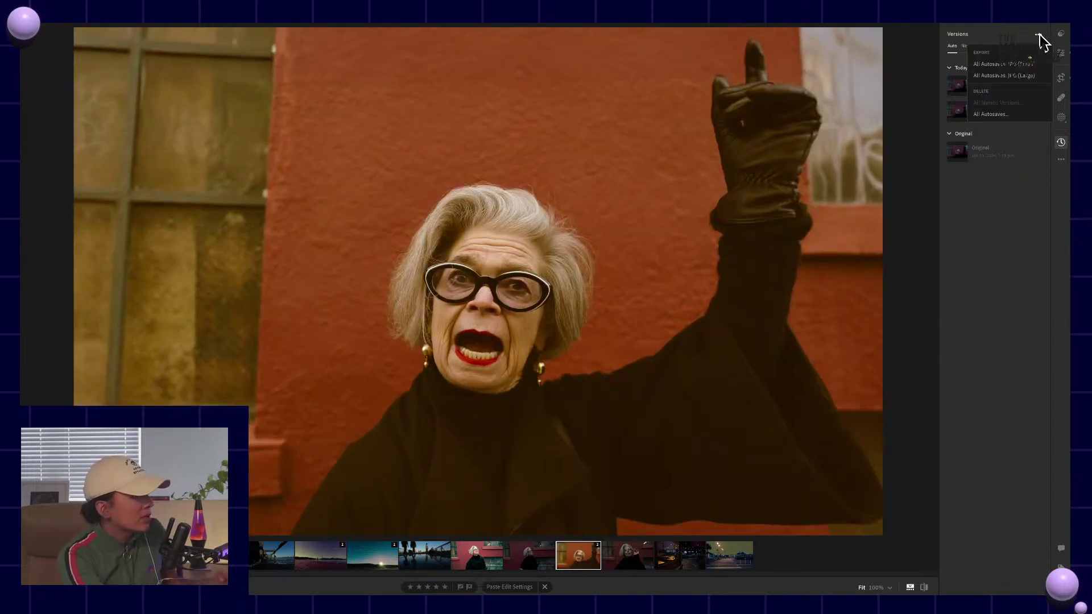
{"action": "left_click", "coordinate": [1038, 33]}
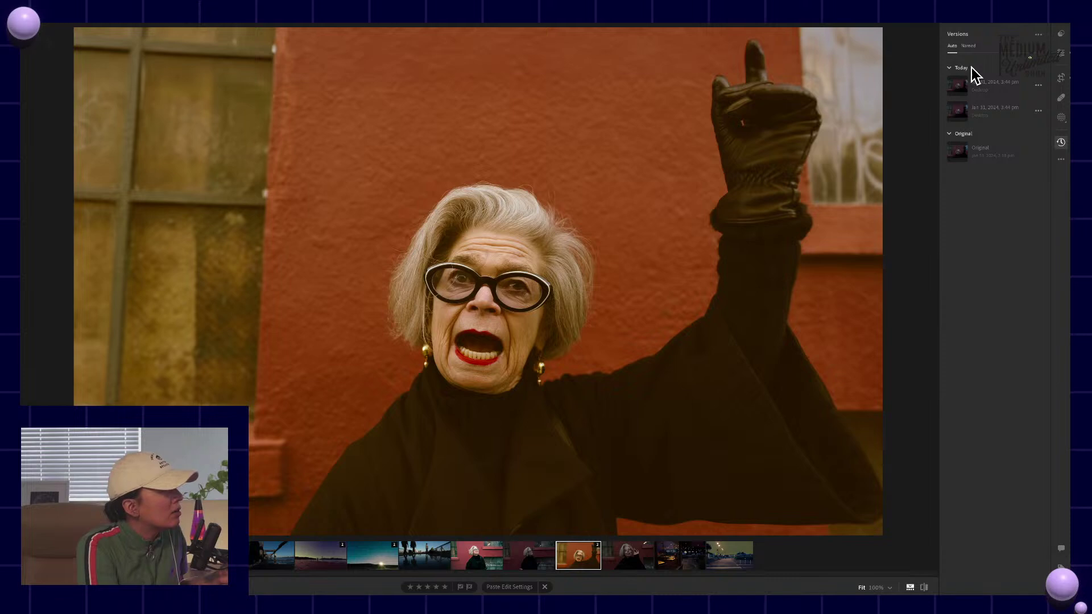
Save the current edit as a named version called "Warm polorize" and select it in the list of named versions
{"action": "left_click", "coordinate": [969, 46]}
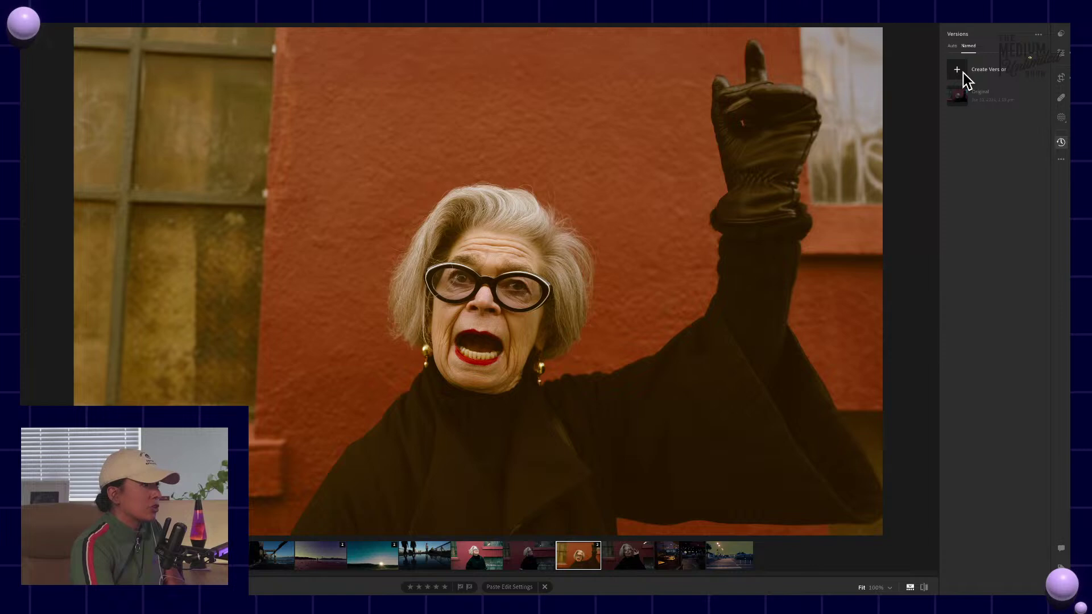
{"action": "left_click", "coordinate": [964, 73]}
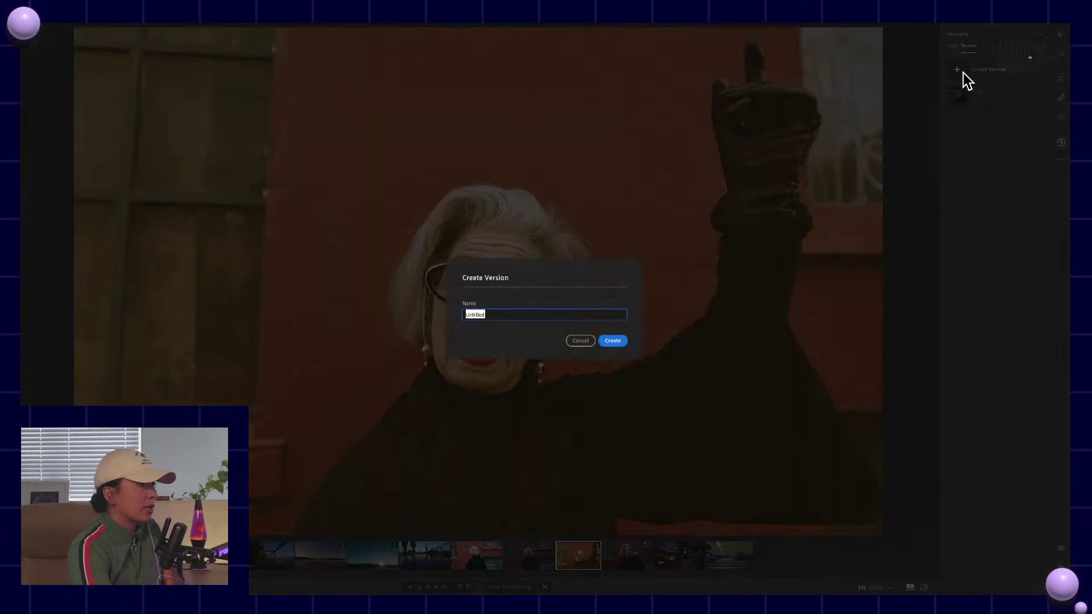
{"action": "type", "text": "Warm po"}
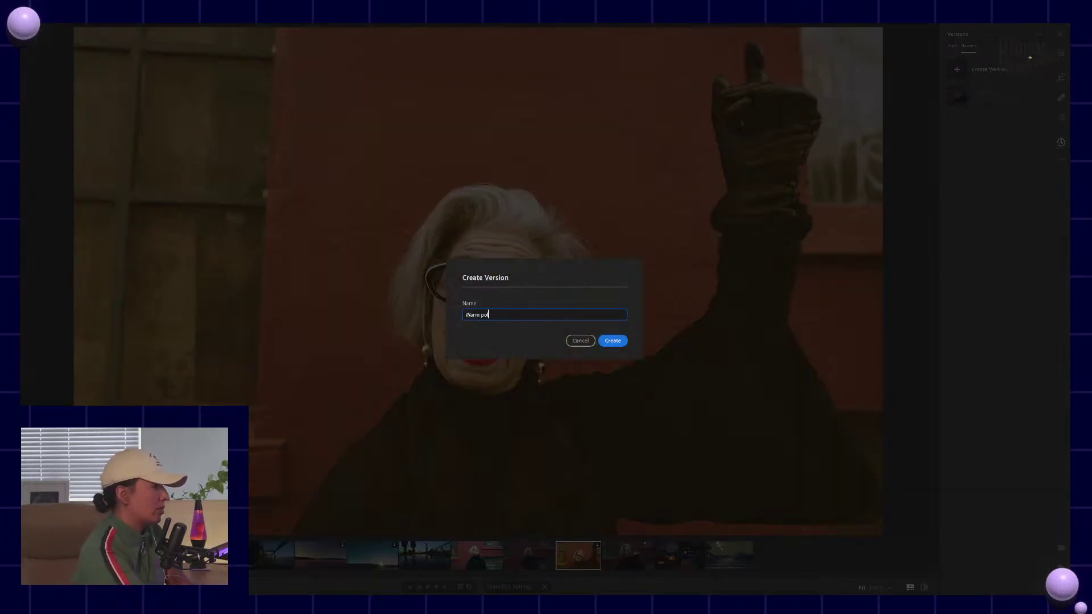
{"action": "type", "text": "larize"}
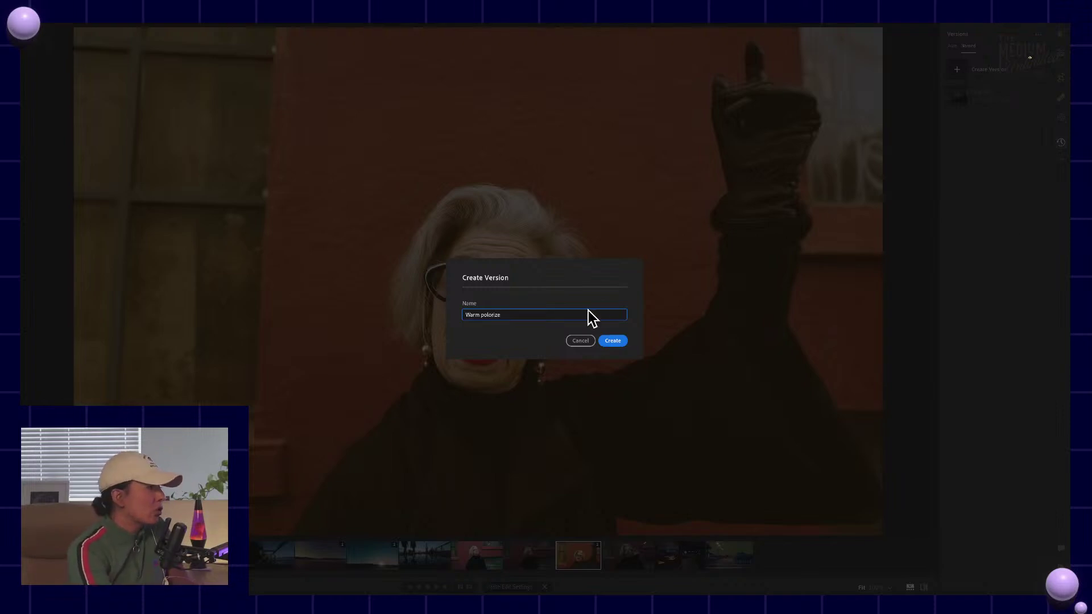
{"action": "left_click", "coordinate": [616, 343]}
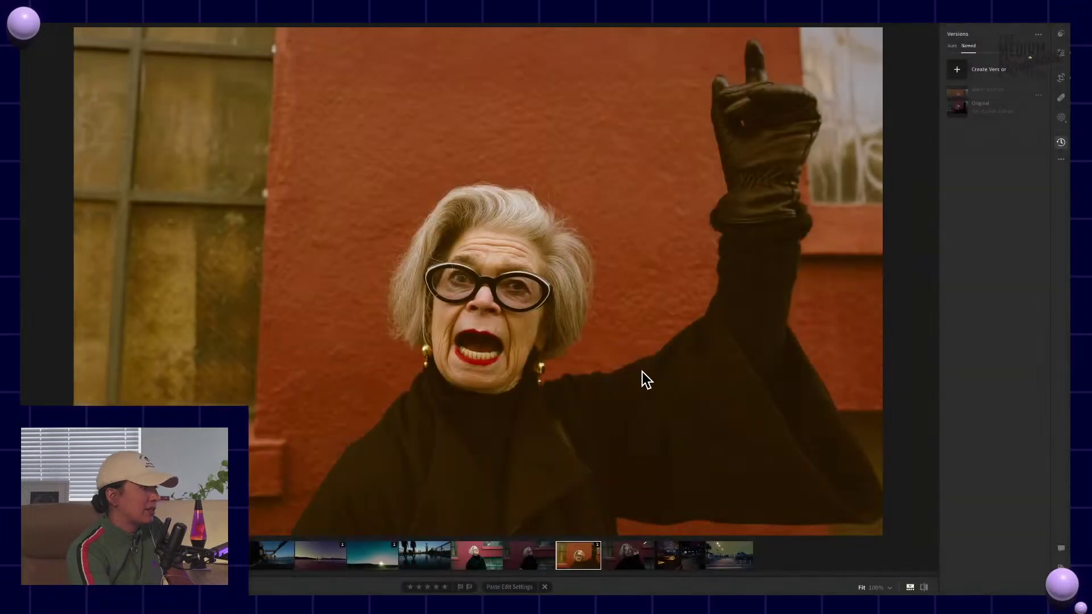
{"action": "left_click", "coordinate": [960, 86]}
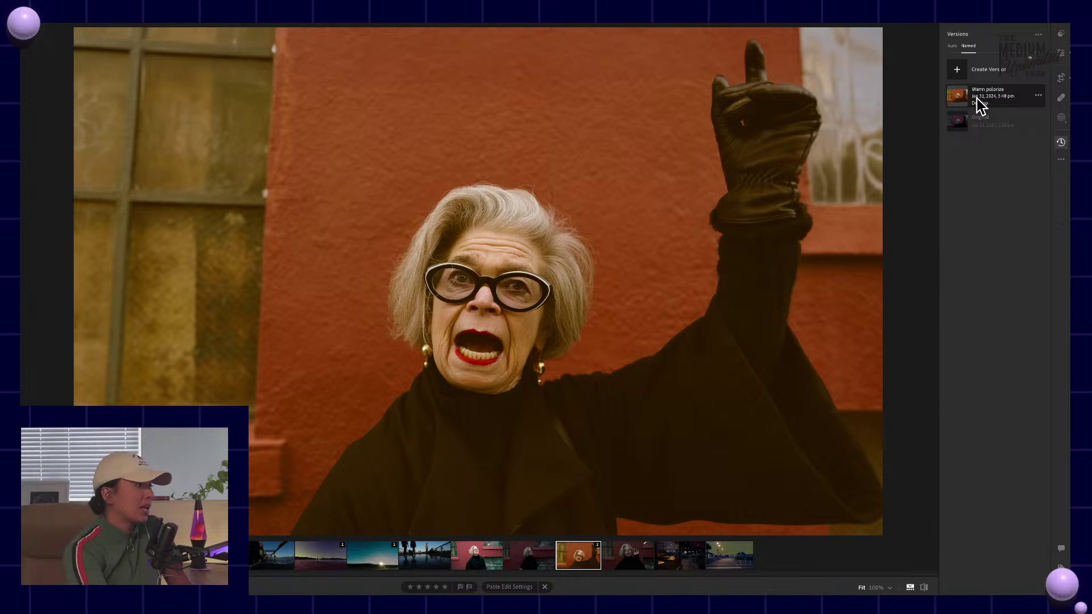
{"action": "left_click", "coordinate": [1018, 95]}
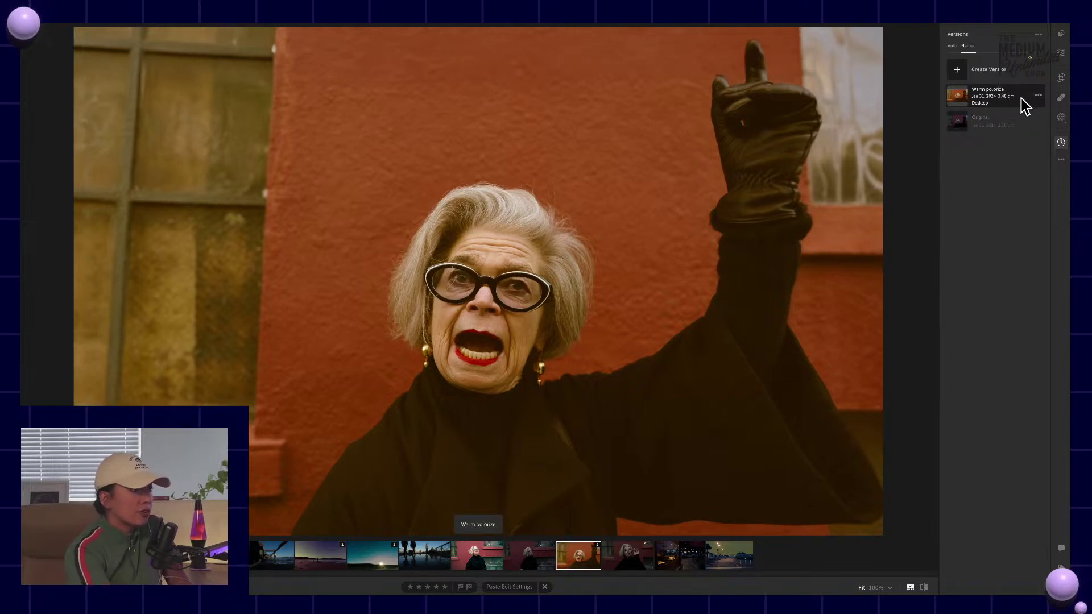
Create a new subject mask on the woman in the raised-glove portrait
{"action": "left_click", "coordinate": [1061, 118]}
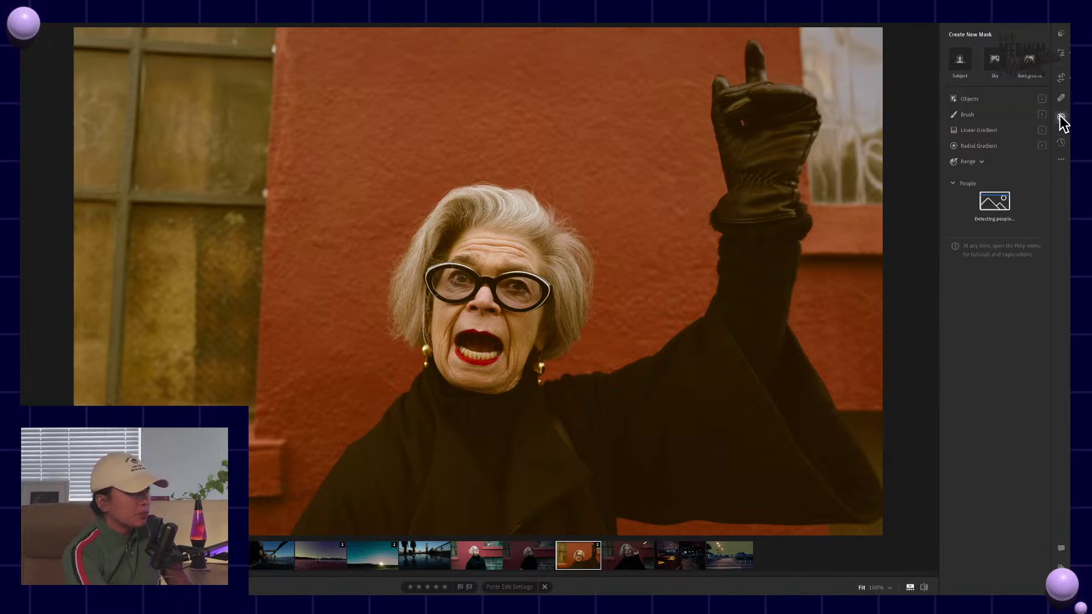
{"action": "left_click", "coordinate": [971, 69]}
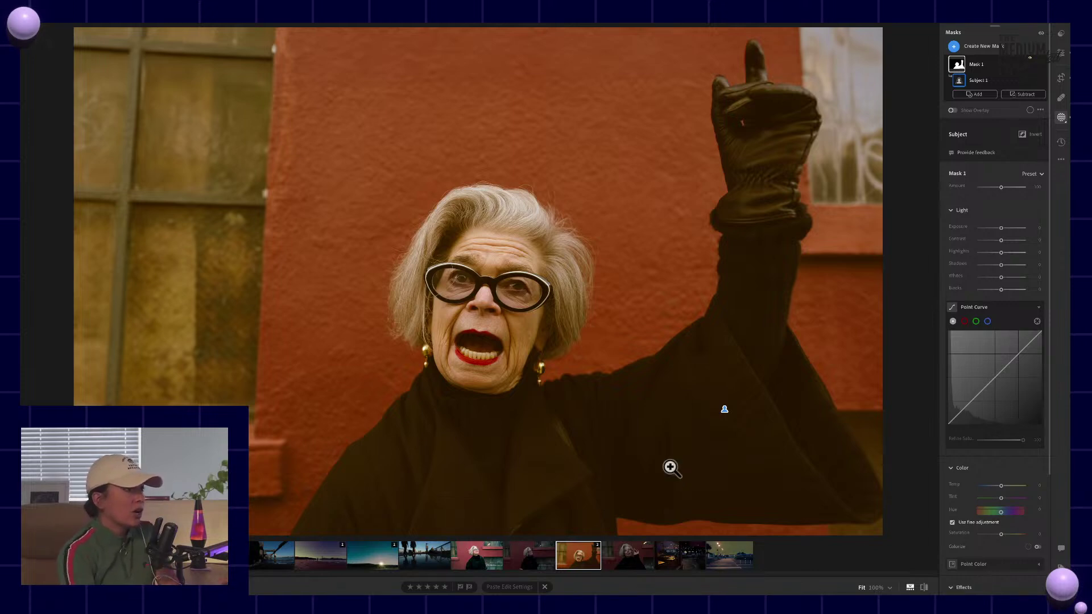
Invert the subject mask so that it covers the background behind the woman, and preview the masked area
{"action": "mouse_move", "coordinate": [959, 63]}
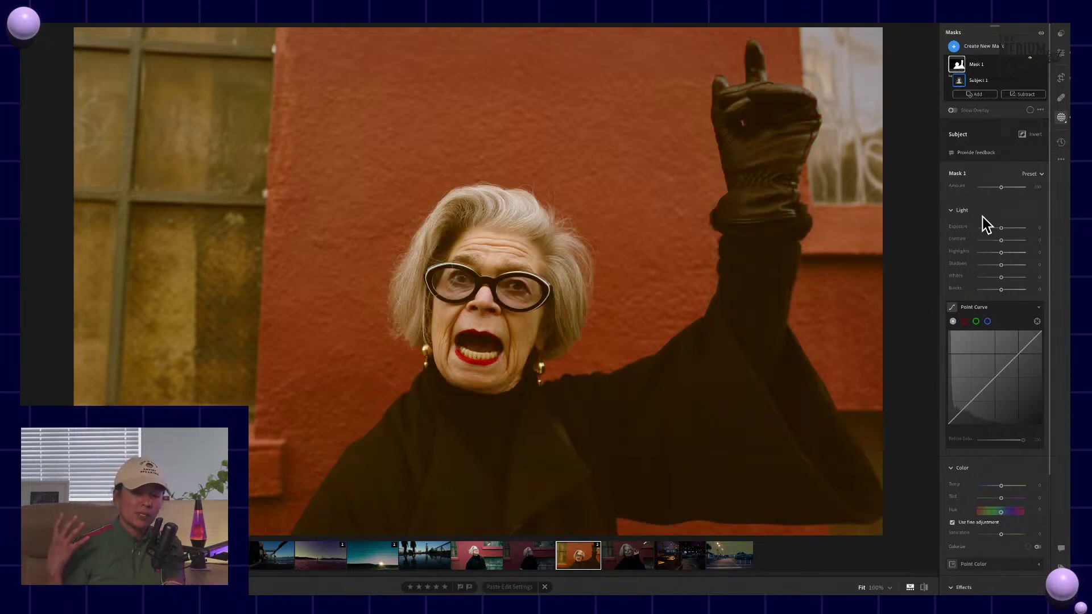
{"action": "mouse_move", "coordinate": [960, 80]}
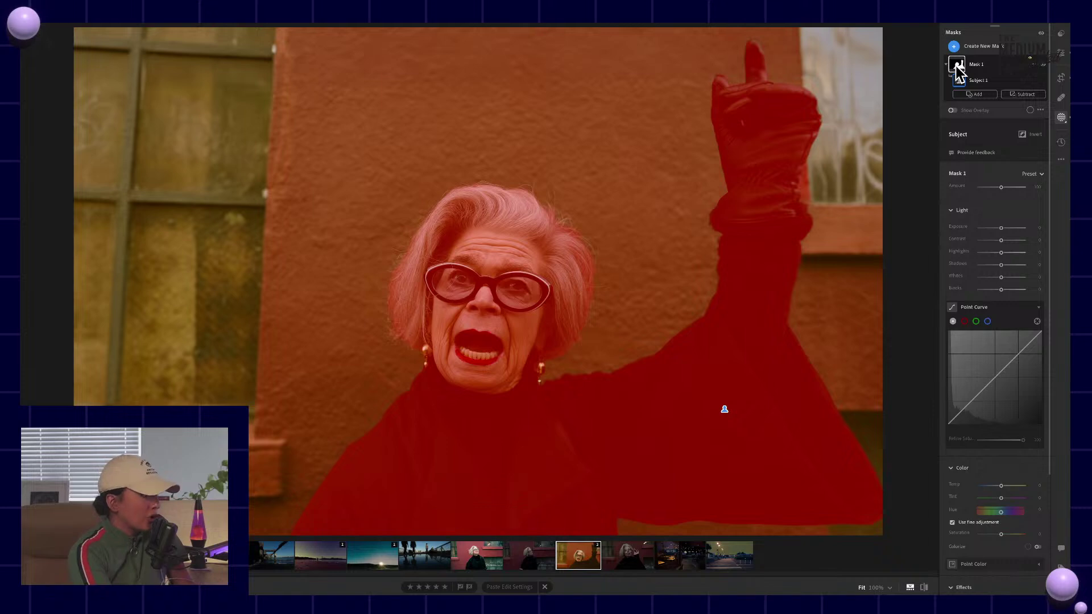
{"action": "left_click", "coordinate": [1034, 67]}
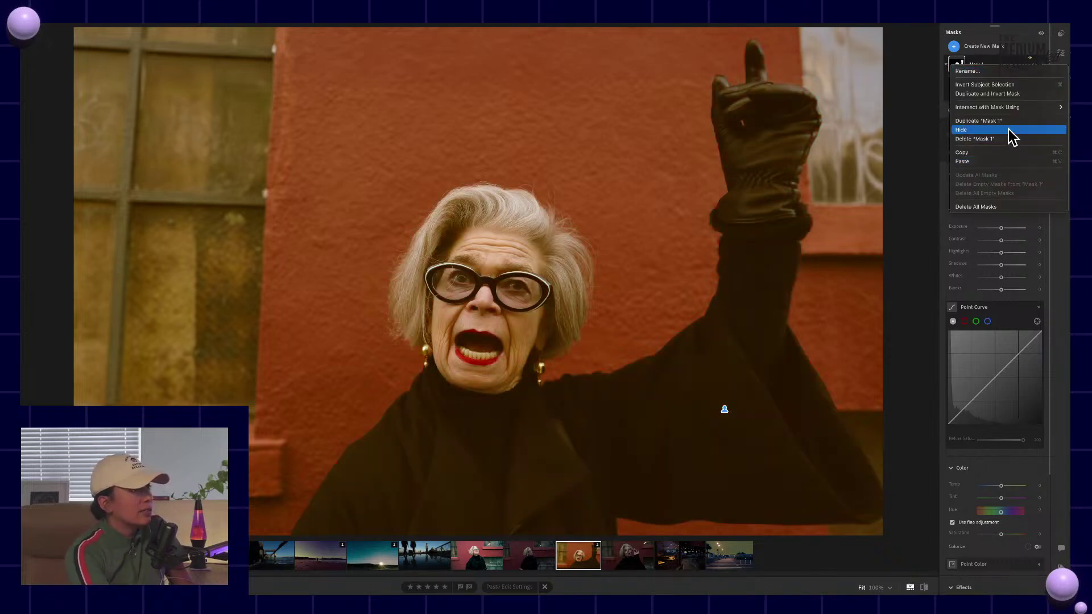
{"action": "left_click", "coordinate": [993, 86]}
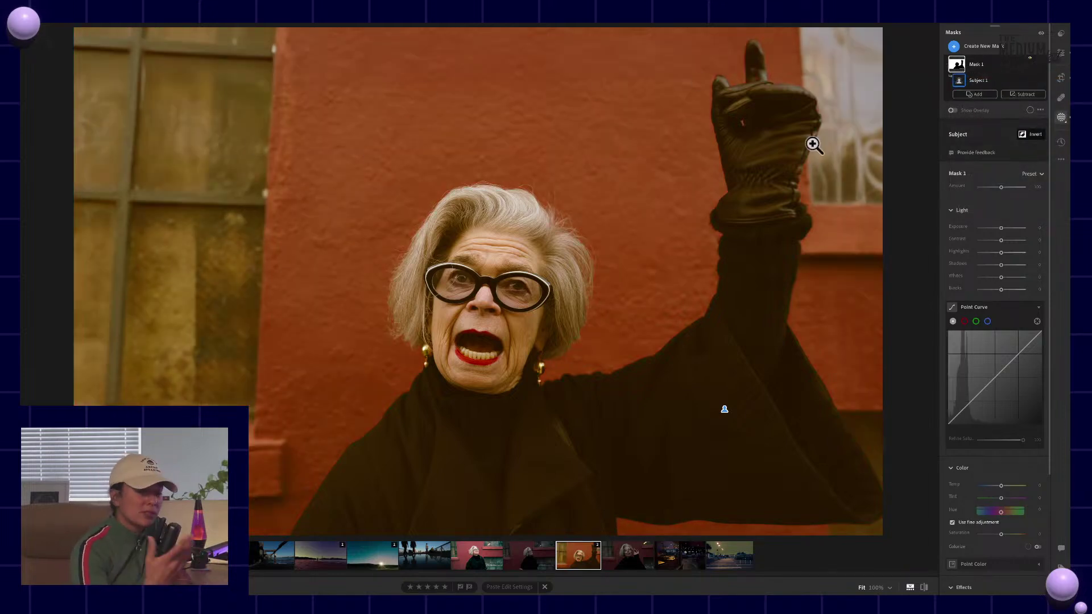
{"action": "mouse_move", "coordinate": [955, 67]}
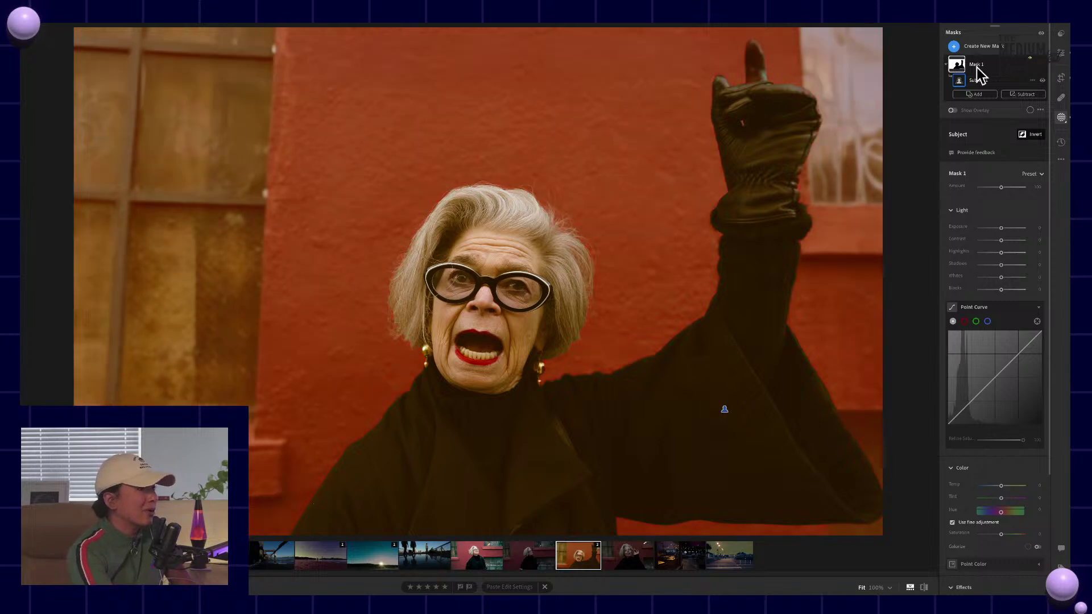
{"action": "left_click", "coordinate": [960, 71]}
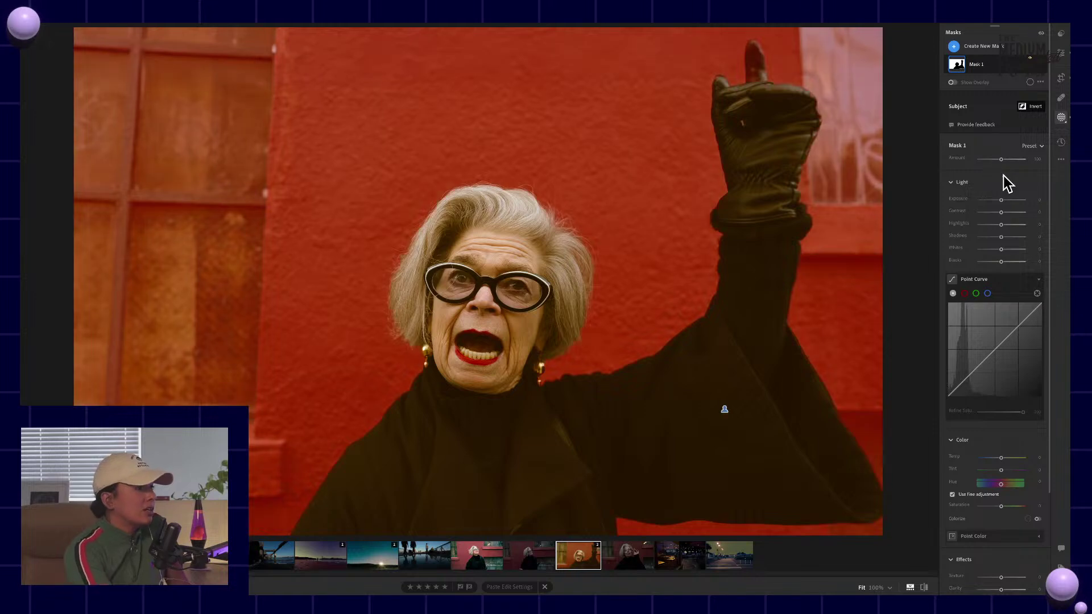
Slightly reduce the Saturation of the masked background after trying a much stronger reduction
{"action": "scroll", "coordinate": [1004, 288], "scroll_direction": "down", "scroll_amount": 1}
{"action": "scroll", "coordinate": [1004, 288], "scroll_direction": "down", "scroll_amount": 6}
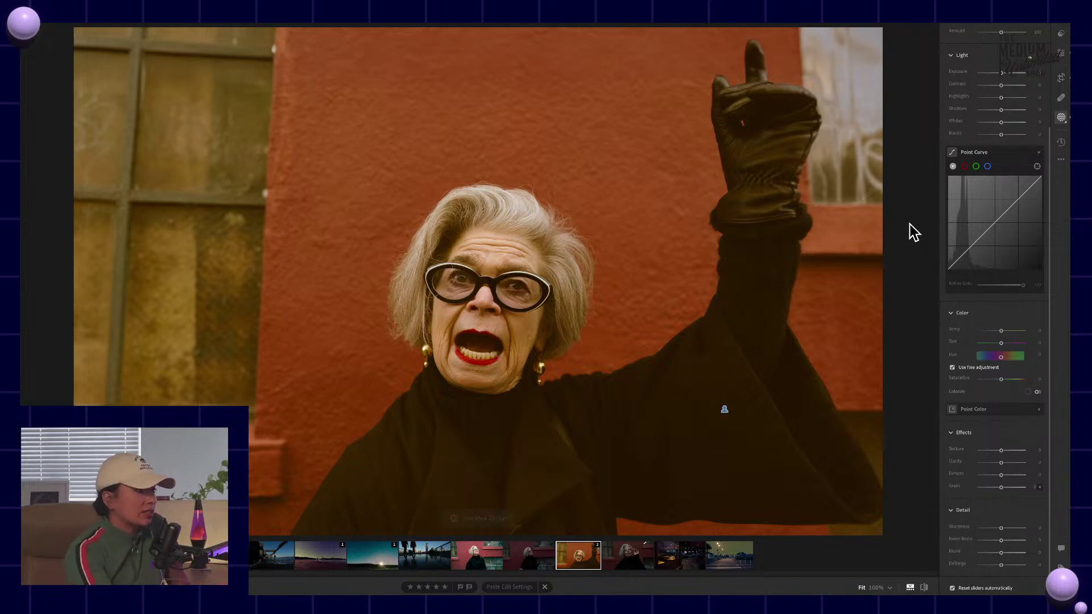
{"action": "left_click_drag", "start_coordinate": [1000, 381], "coordinate": [983, 378]}
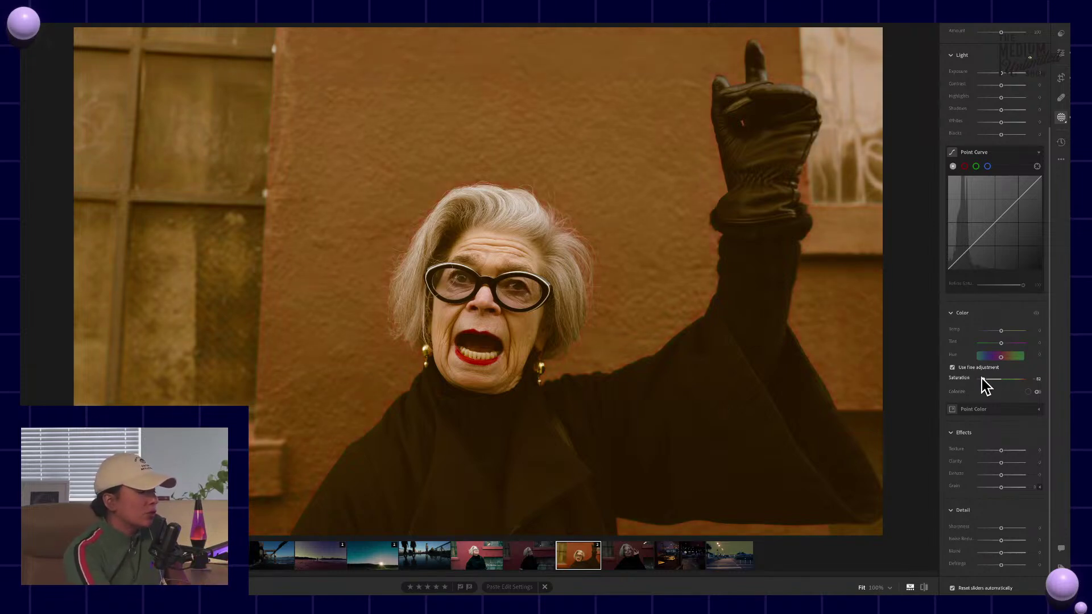
{"action": "double_click", "coordinate": [982, 379]}
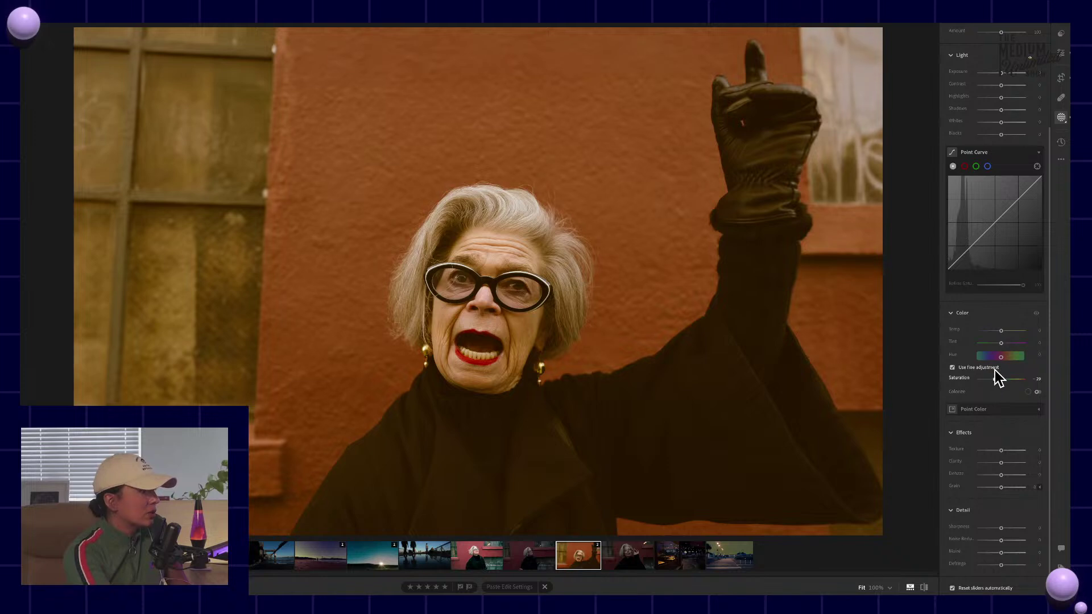
{"action": "left_click_drag", "start_coordinate": [995, 379], "coordinate": [1000, 379]}
Darken the masked background with the main point curve and lift the blue channel curve in its lower and upper tones
{"action": "scroll", "coordinate": [989, 400], "scroll_direction": "up", "scroll_amount": 4}
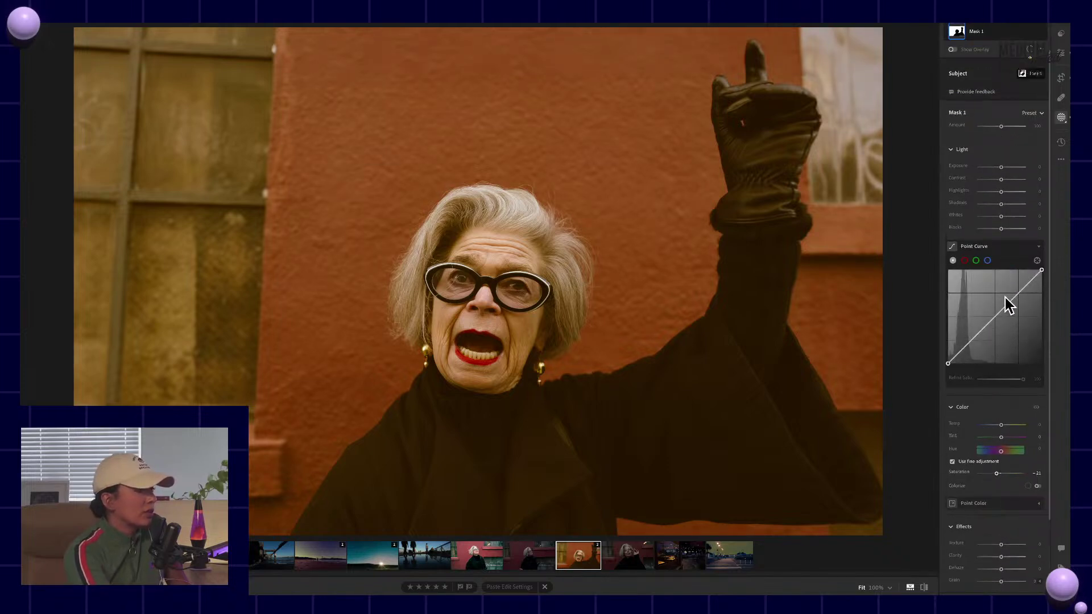
{"action": "left_click_drag", "start_coordinate": [975, 337], "coordinate": [976, 343]}
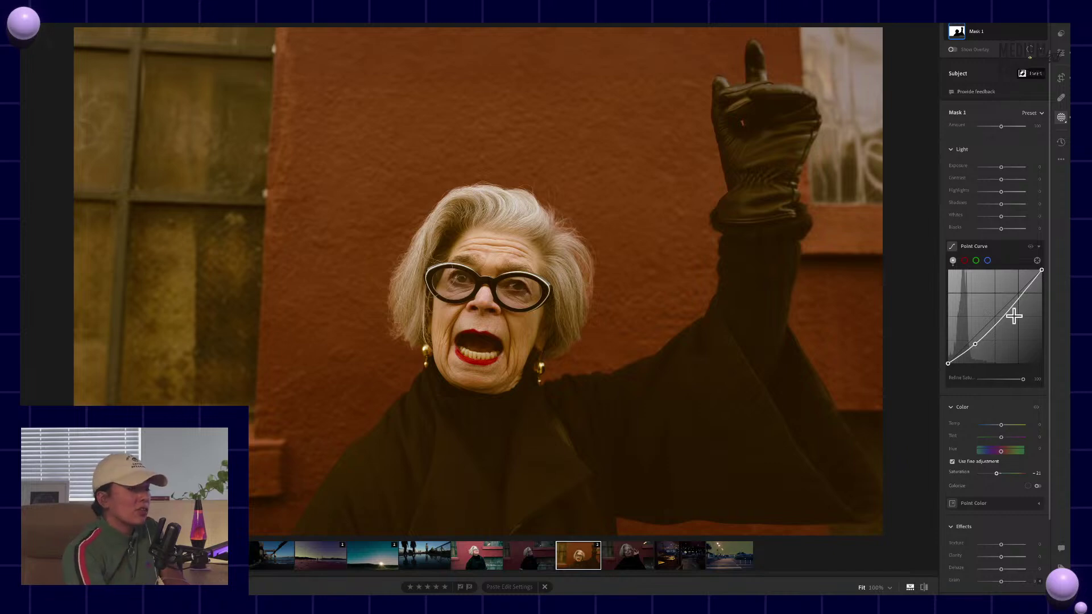
{"action": "left_click", "coordinate": [988, 260]}
{"action": "mouse_move", "coordinate": [978, 334]}
{"action": "left_mouse_down"}
{"action": "mouse_move", "coordinate": [982, 342]}
{"action": "mouse_move", "coordinate": [977, 318]}
{"action": "left_mouse_up"}
{"action": "mouse_move", "coordinate": [1004, 283]}
{"action": "left_mouse_down"}
{"action": "mouse_move", "coordinate": [1009, 296]}
{"action": "mouse_move", "coordinate": [1006, 287]}
{"action": "left_mouse_up"}
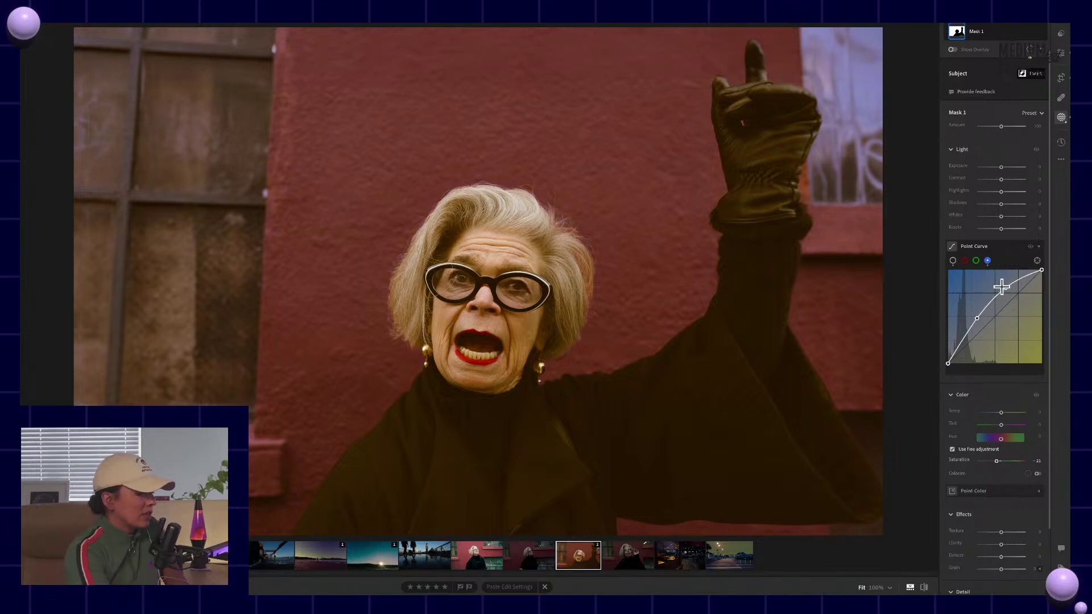
Copy the mask and open the two other unedited portraits of the woman against the red wall
{"action": "key", "text": "backslash"}
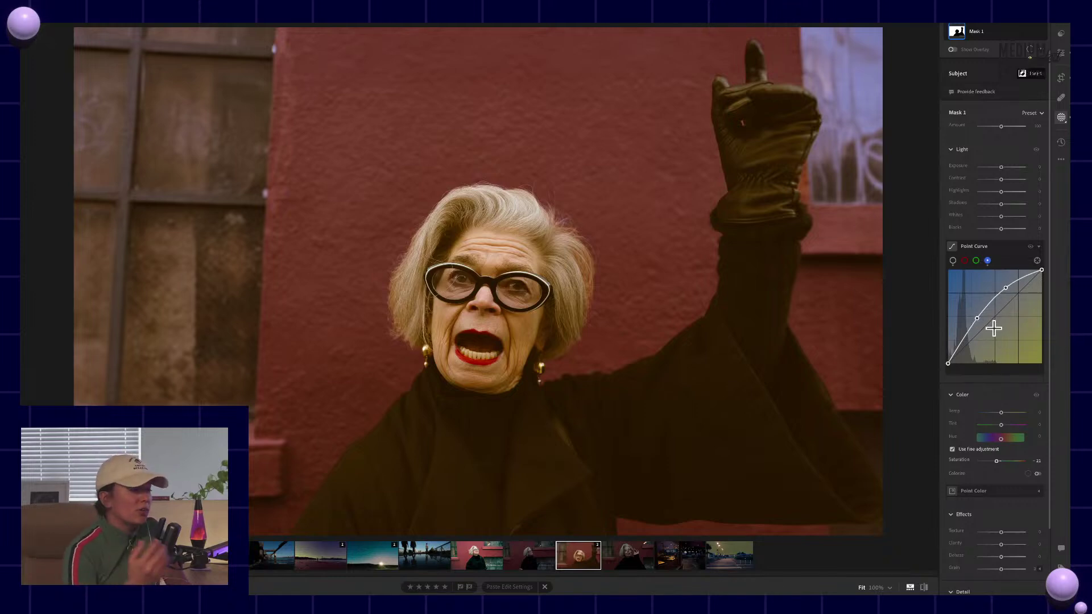
{"action": "key", "text": "ctrl+c"}
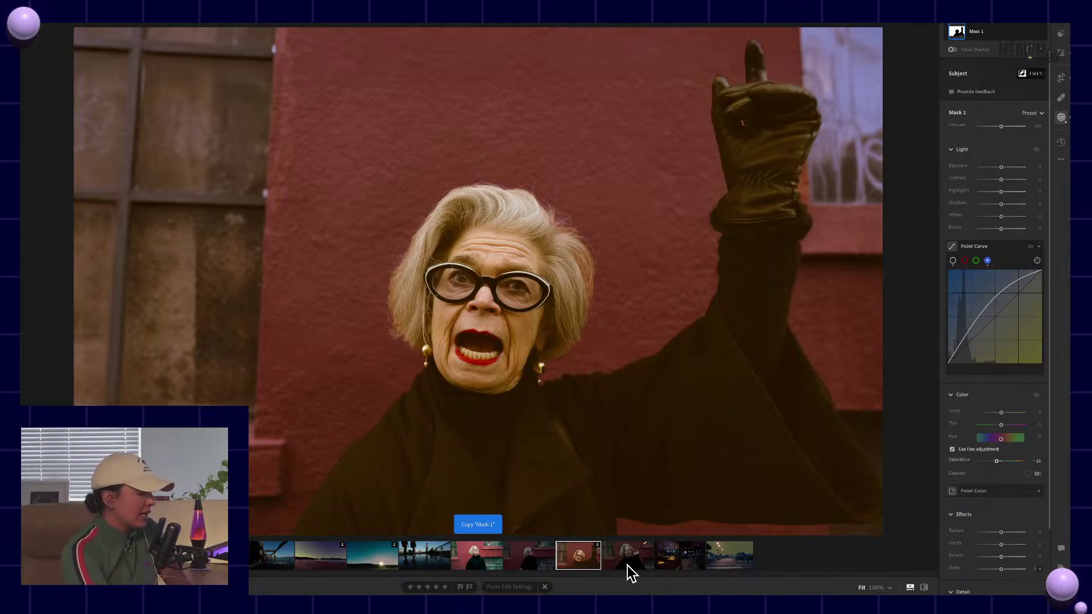
{"action": "left_click", "coordinate": [633, 568]}
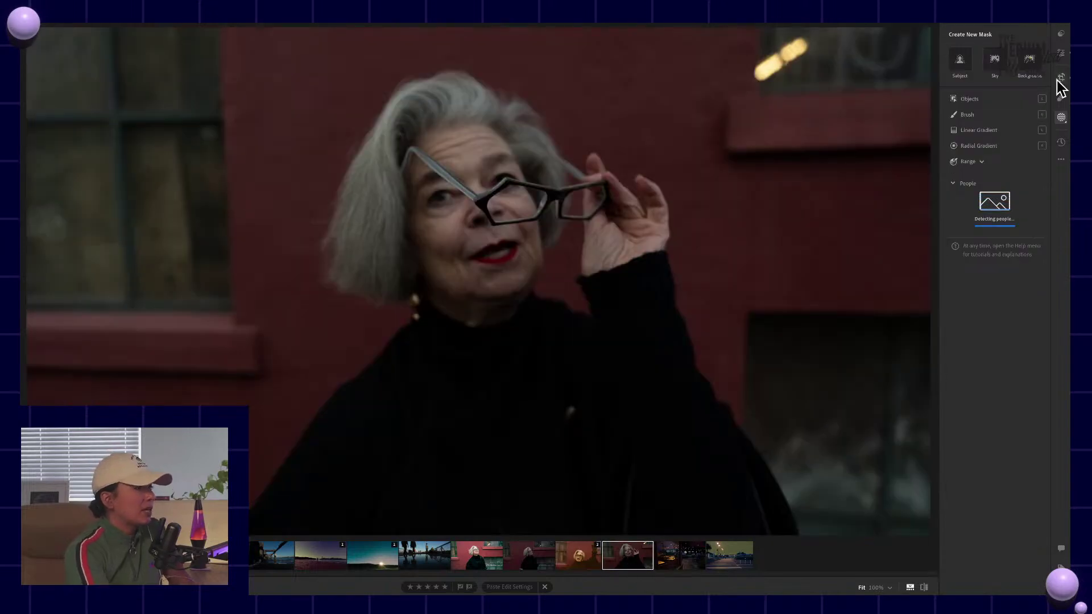
{"action": "left_click", "coordinate": [527, 561]}
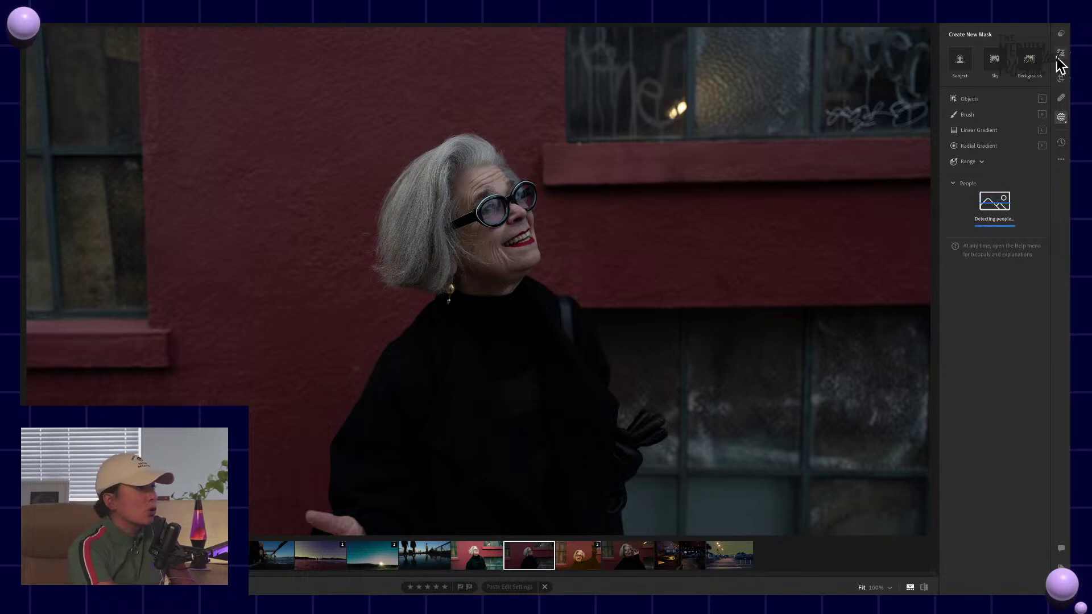
Return to the raised-glove portrait, switch to its saved version "Warm polorize" and copy the edit settings
{"action": "left_click", "coordinate": [579, 558]}
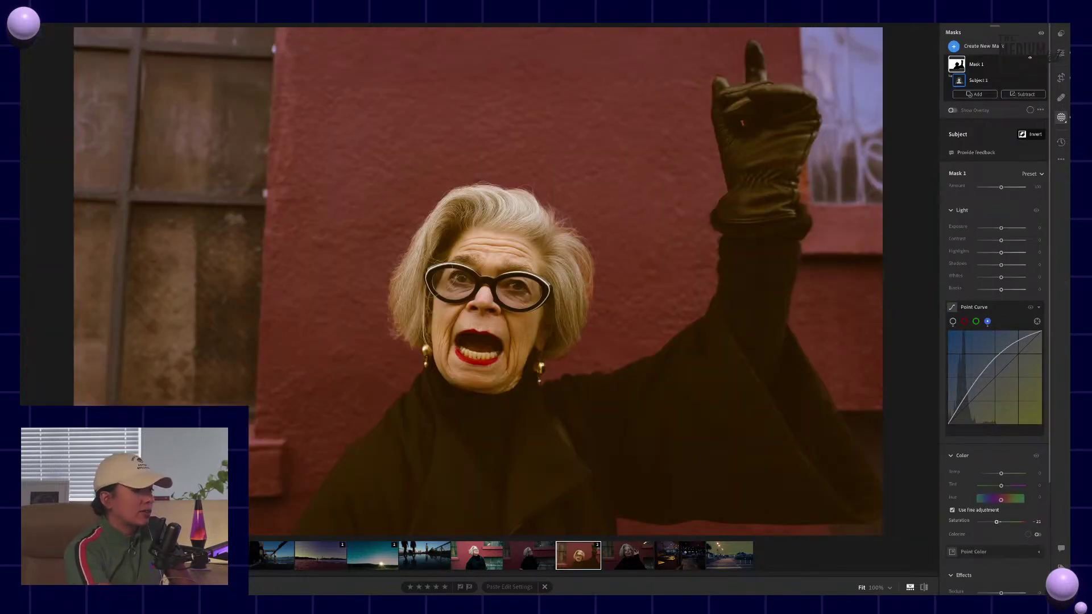
{"action": "left_click", "coordinate": [1061, 142]}
{"action": "left_click", "coordinate": [971, 94]}
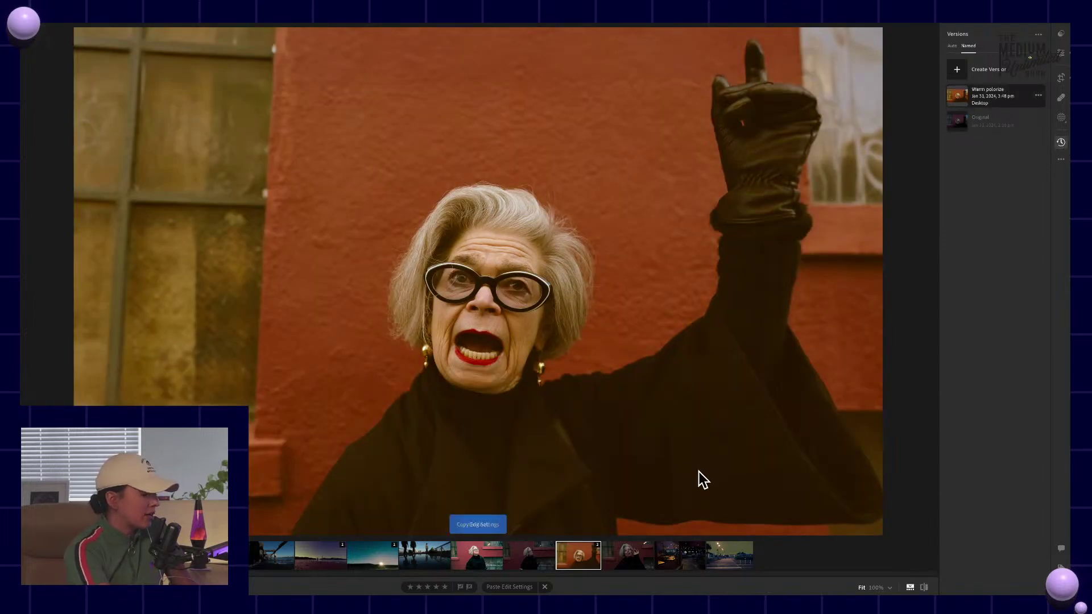
Try to paste the copied edit settings onto the three selected red-wall portraits at once
{"action": "left_click", "coordinate": [472, 557], "text": "shift"}
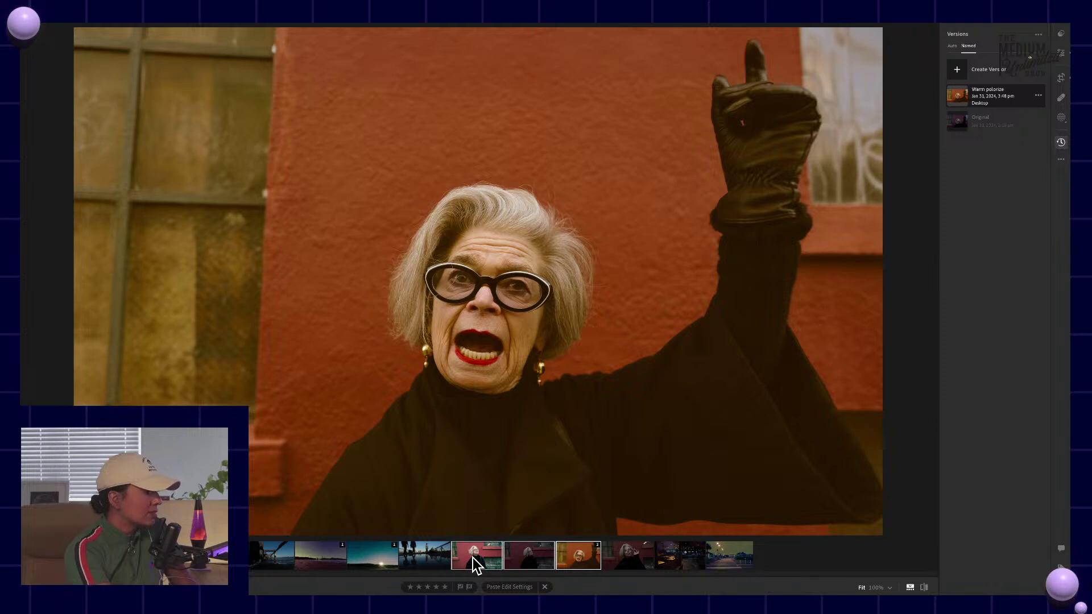
{"action": "right_click", "coordinate": [480, 553]}
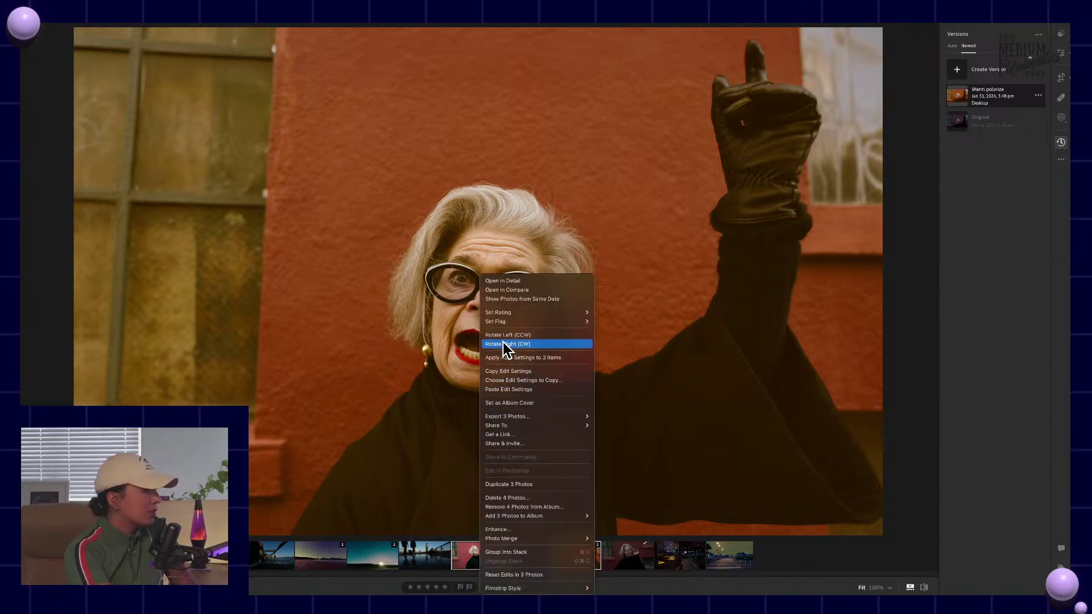
{"action": "left_click", "coordinate": [506, 389]}
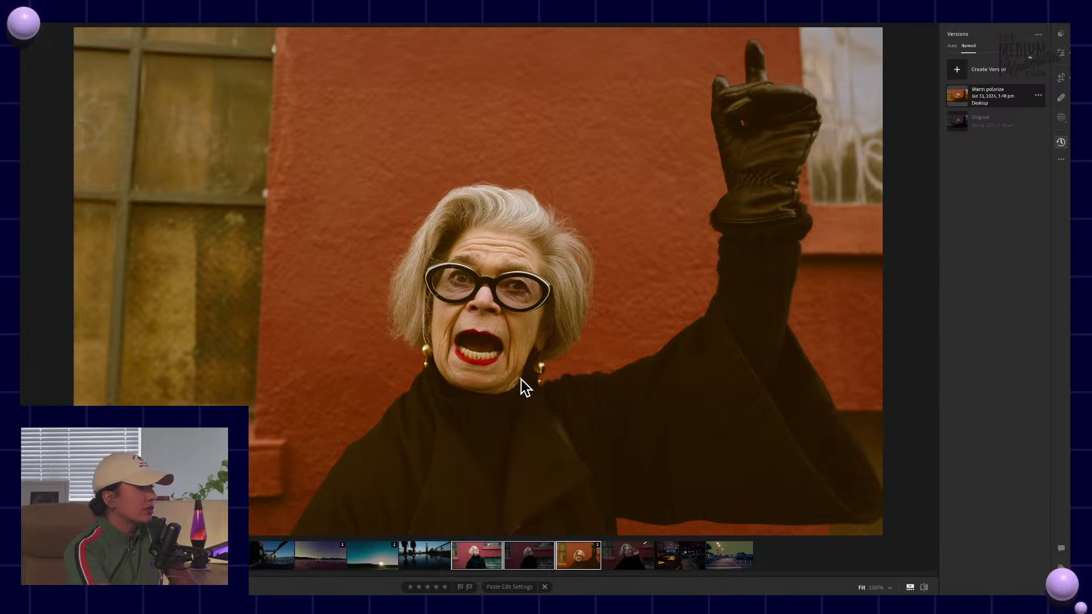
{"action": "right_click", "coordinate": [484, 552]}
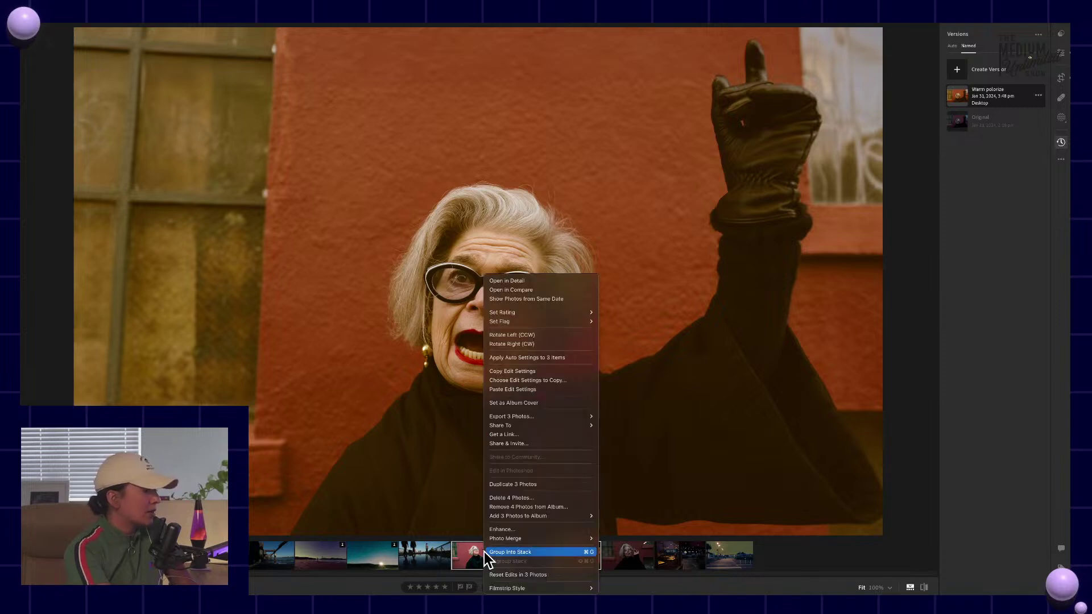
{"action": "left_click", "coordinate": [517, 392]}
Paste the copied edit settings individually onto the bright laughing portrait and the outstretched-hand portrait
{"action": "left_click", "coordinate": [426, 559]}
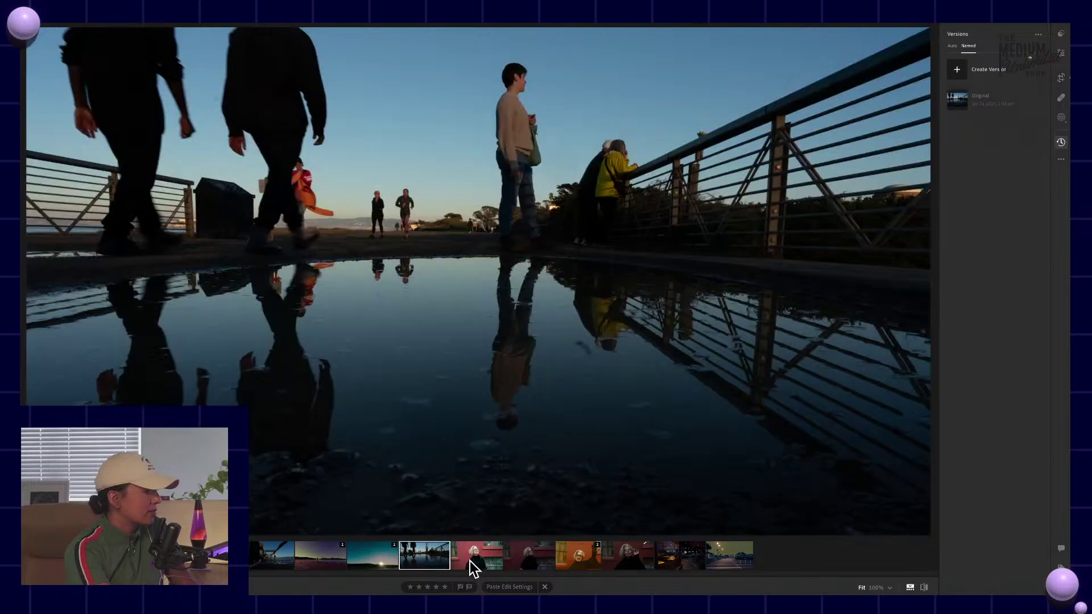
{"action": "left_click", "coordinate": [470, 561]}
{"action": "key", "text": "ctrl+v"}
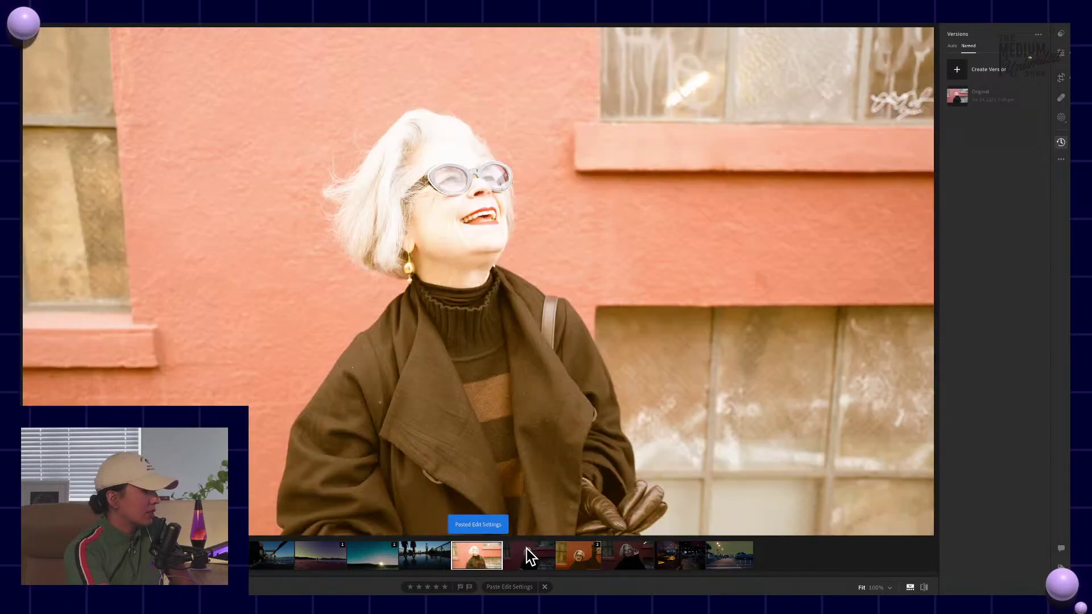
{"action": "left_click", "coordinate": [527, 566]}
{"action": "key", "text": "ctrl+v"}
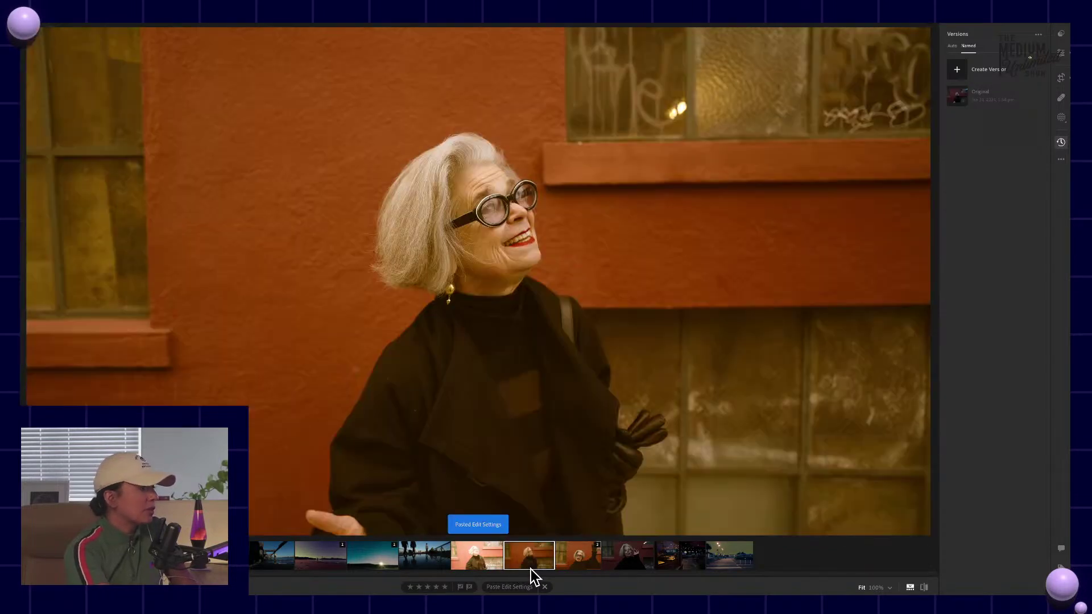
Lower the Exposure of the overexposed laughing portrait strongly to match the neighbouring portraits, and compare them
{"action": "left_click", "coordinate": [485, 563]}
{"action": "left_click", "coordinate": [1061, 53]}
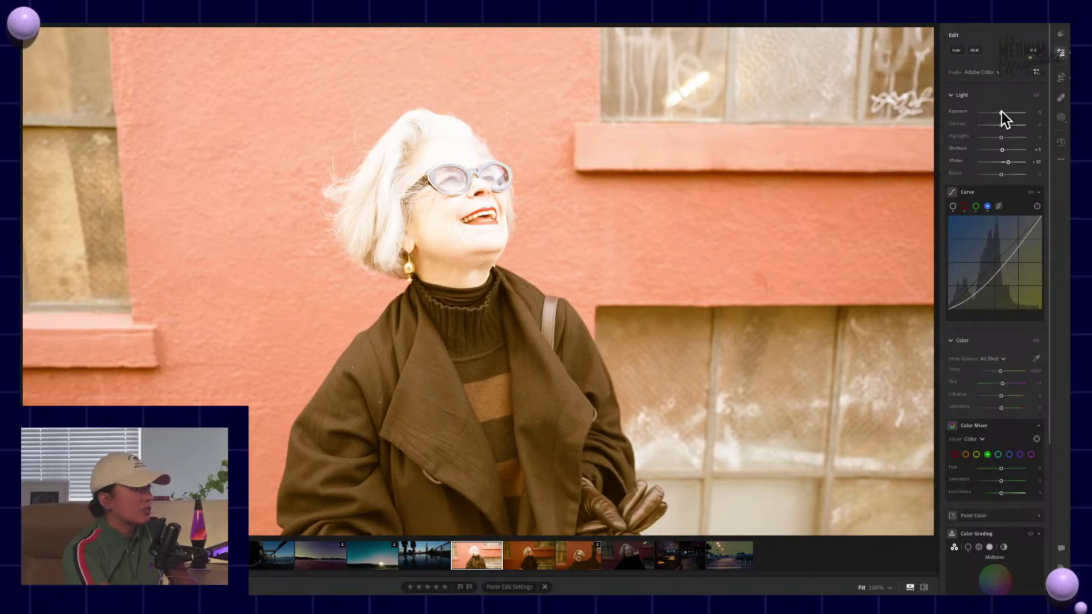
{"action": "left_click_drag", "start_coordinate": [1002, 112], "coordinate": [987, 114]}
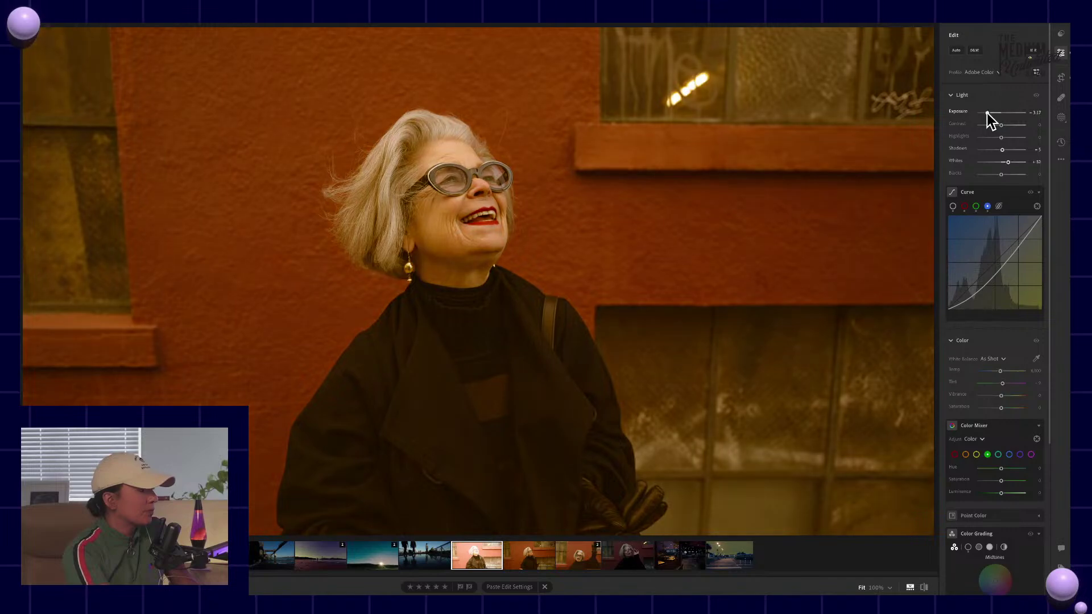
{"action": "left_click", "coordinate": [529, 560]}
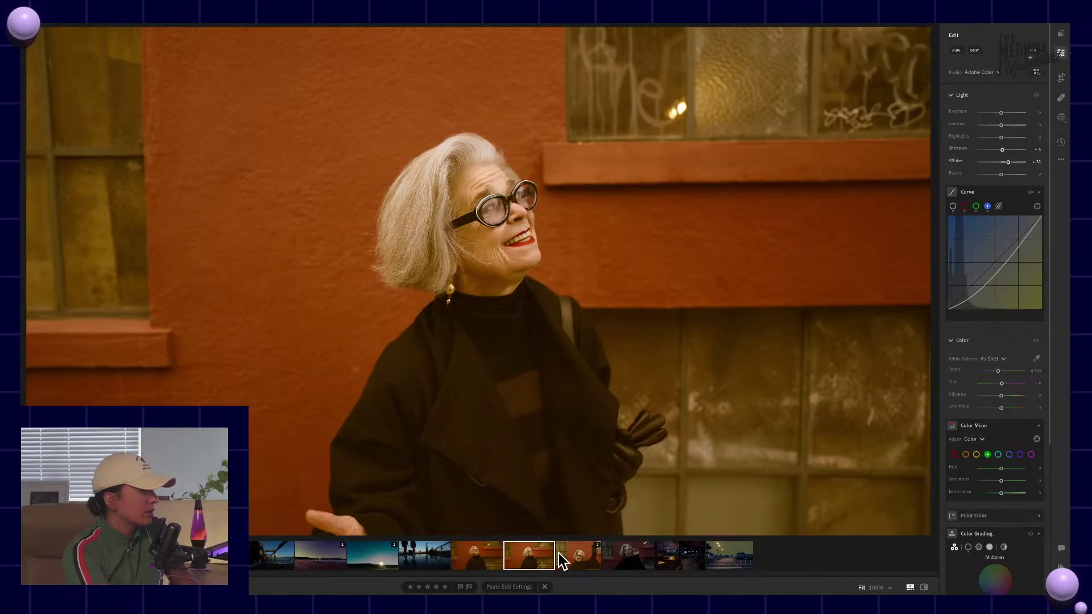
{"action": "left_click", "coordinate": [559, 555]}
Try a Grain effect of about 75 on the outstretched-hand portrait and reset it
{"action": "left_click", "coordinate": [535, 557]}
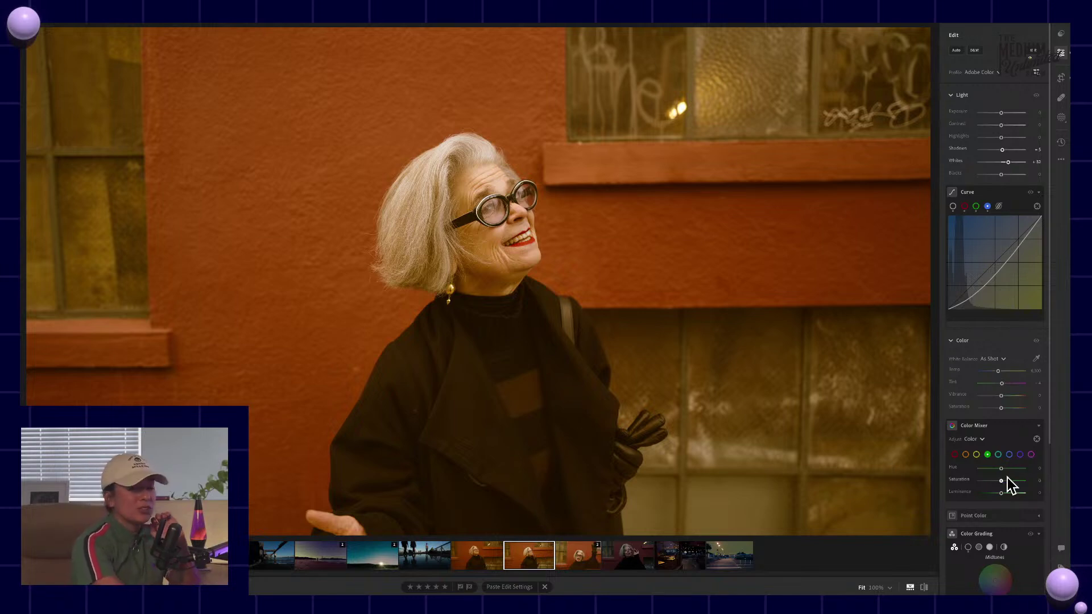
{"action": "scroll", "coordinate": [1007, 486], "scroll_direction": "down", "scroll_amount": 4}
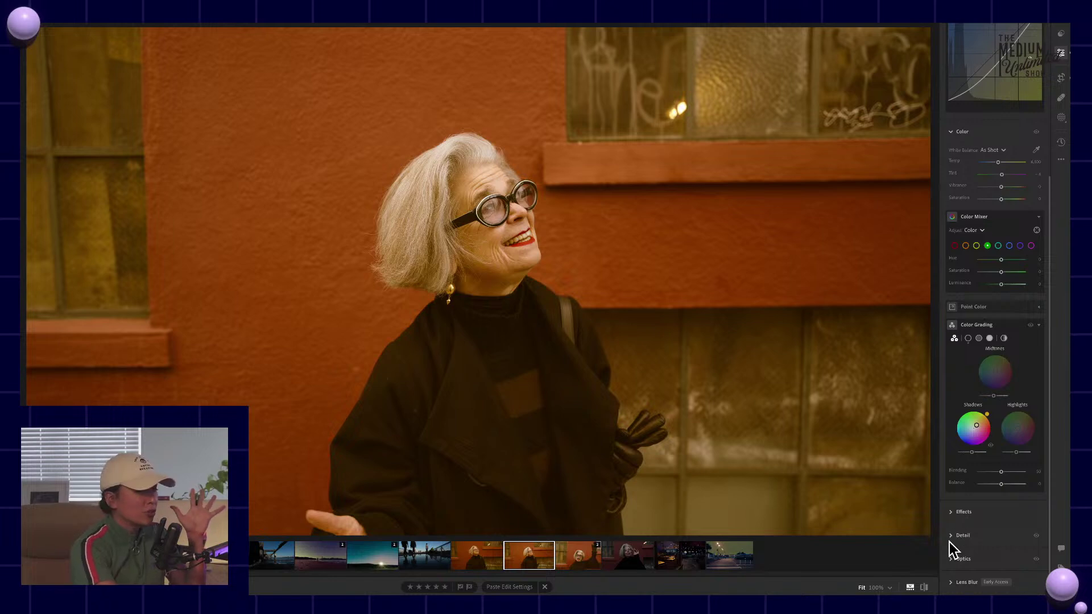
{"action": "left_click", "coordinate": [950, 513]}
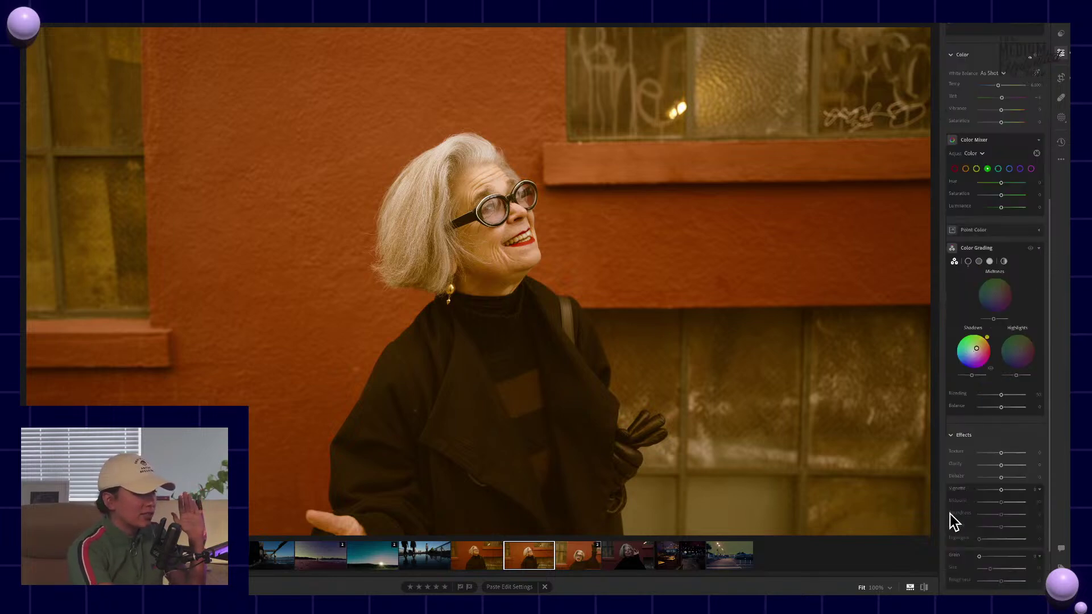
{"action": "scroll", "coordinate": [988, 514], "scroll_direction": "down", "scroll_amount": 2}
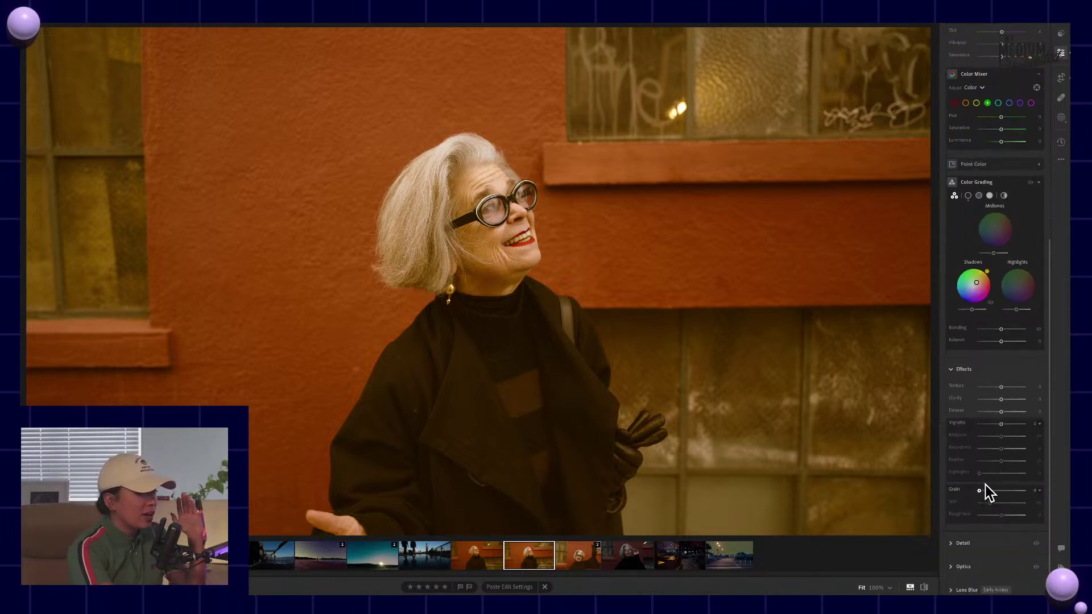
{"action": "left_click_drag", "start_coordinate": [979, 490], "coordinate": [990, 489]}
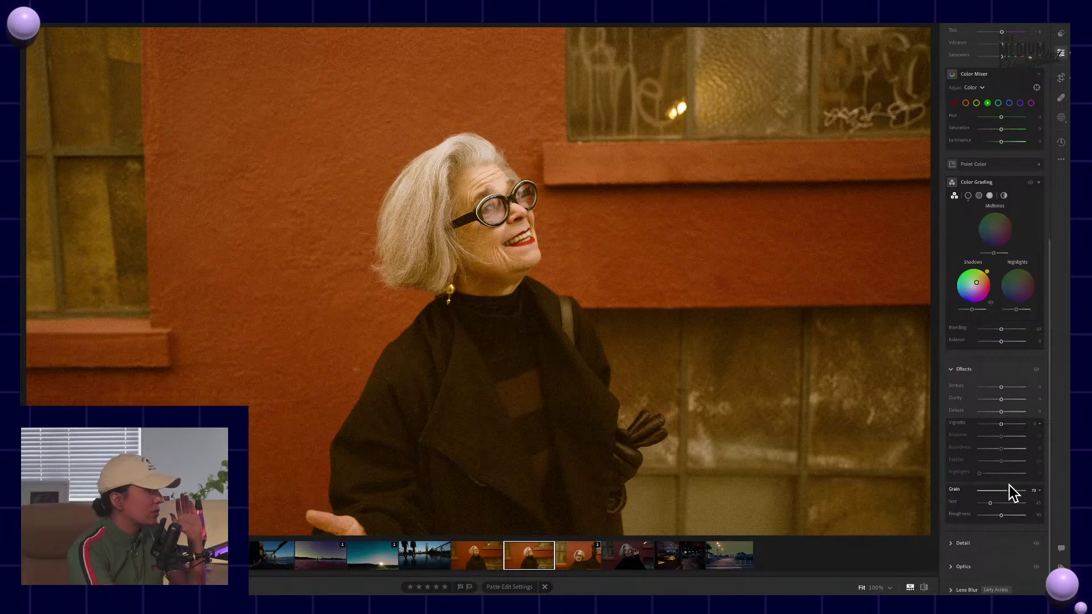
{"action": "left_click_drag", "start_coordinate": [1012, 486], "coordinate": [1011, 486]}
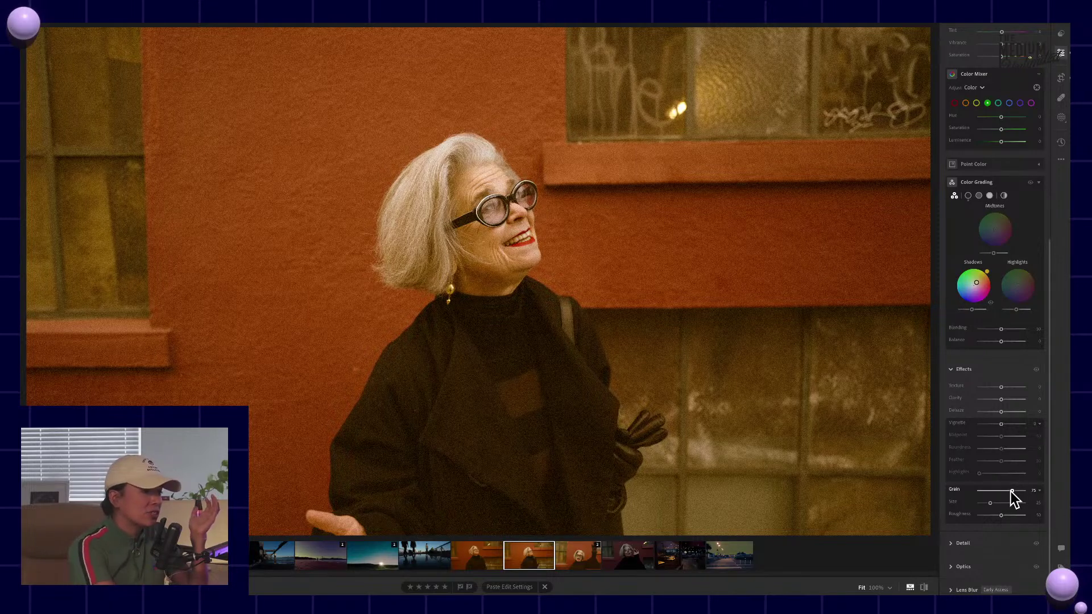
{"action": "double_click", "coordinate": [1012, 492]}
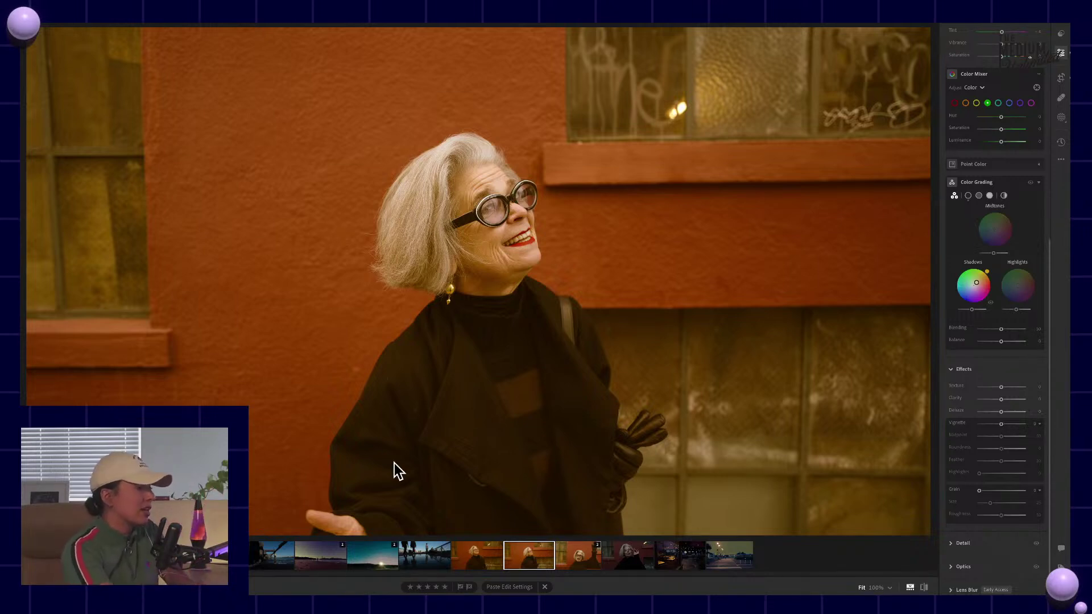
Review the three graded red-wall portraits and paste the copied edit settings onto the dark portrait of the woman holding her glasses
{"action": "left_click", "coordinate": [578, 554]}
{"action": "left_click", "coordinate": [477, 556]}
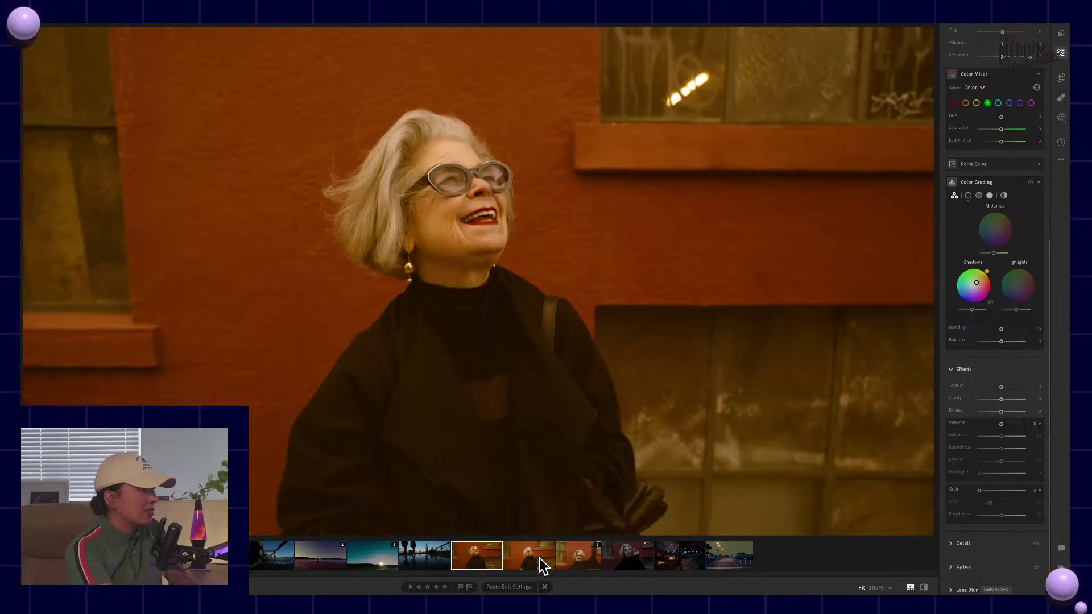
{"action": "left_click", "coordinate": [539, 558]}
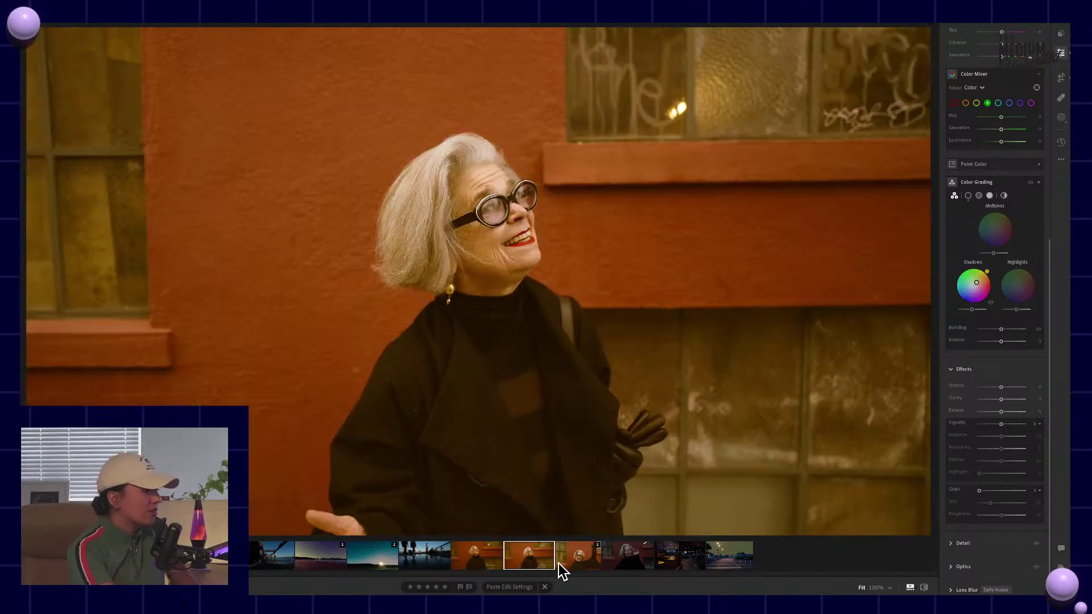
{"action": "left_click", "coordinate": [578, 561]}
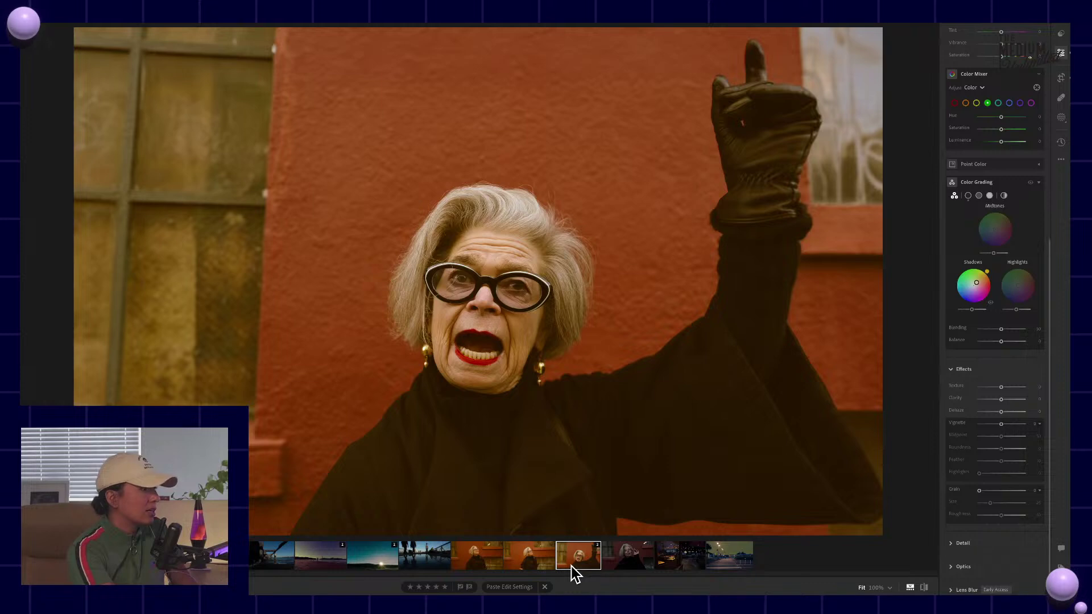
{"action": "left_click", "coordinate": [612, 562]}
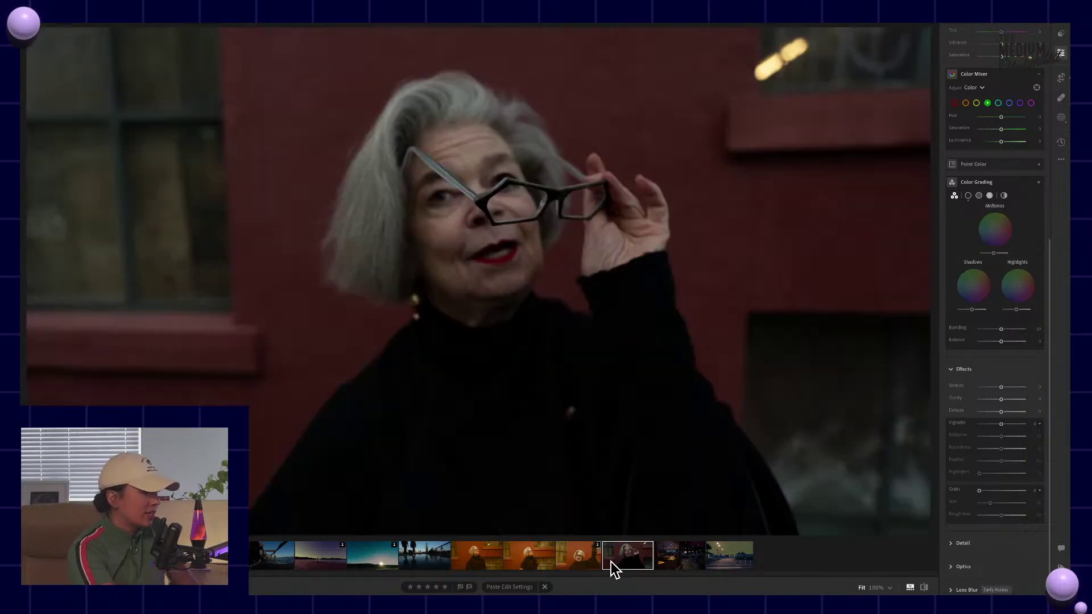
{"action": "key", "text": "ctrl+v"}
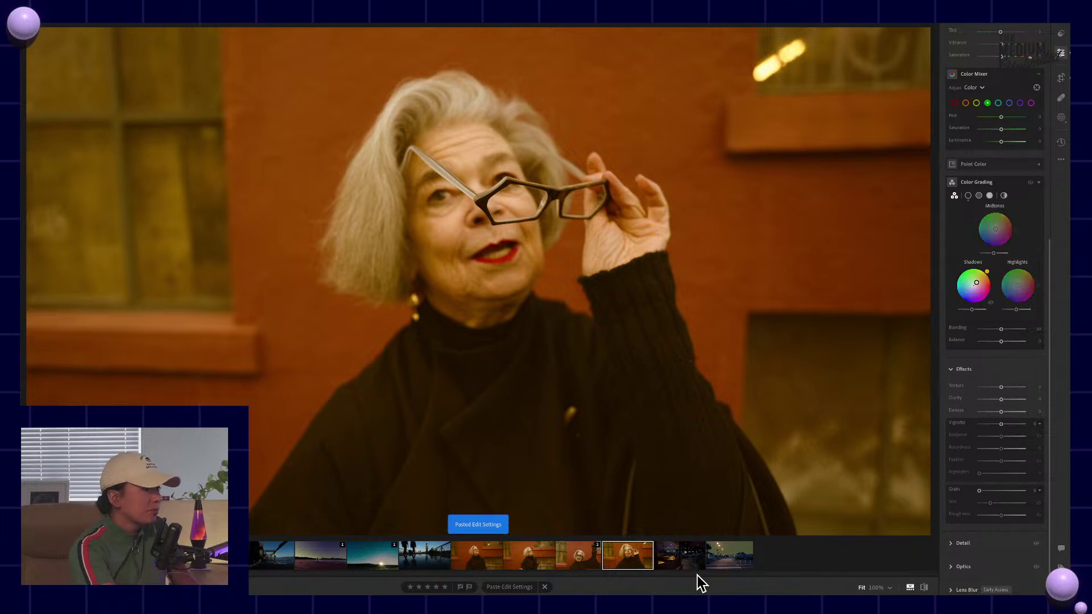
Compare the portrait with the held glasses against the tram street photo and the other graded red-wall portraits
{"action": "left_click", "coordinate": [674, 558]}
{"action": "left_click", "coordinate": [626, 562]}
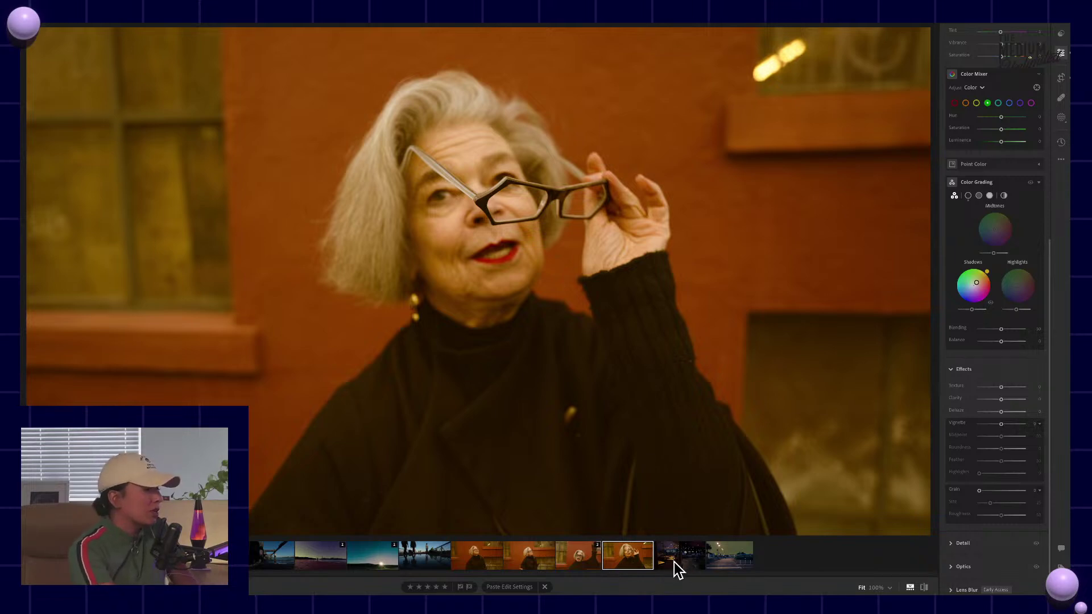
{"action": "left_click", "coordinate": [722, 558]}
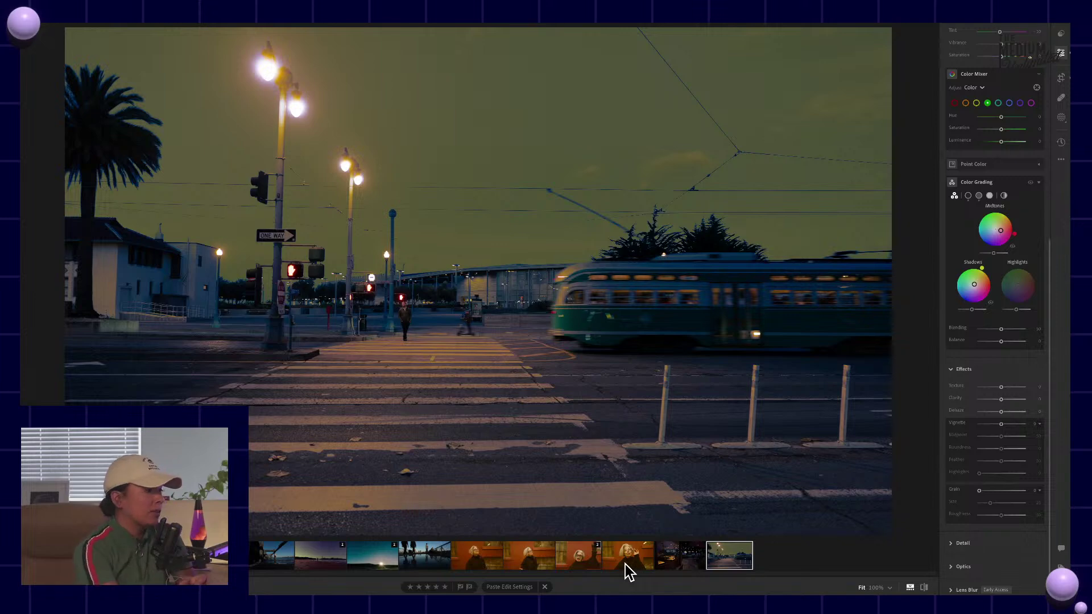
{"action": "left_click", "coordinate": [626, 565]}
{"action": "left_click", "coordinate": [571, 556]}
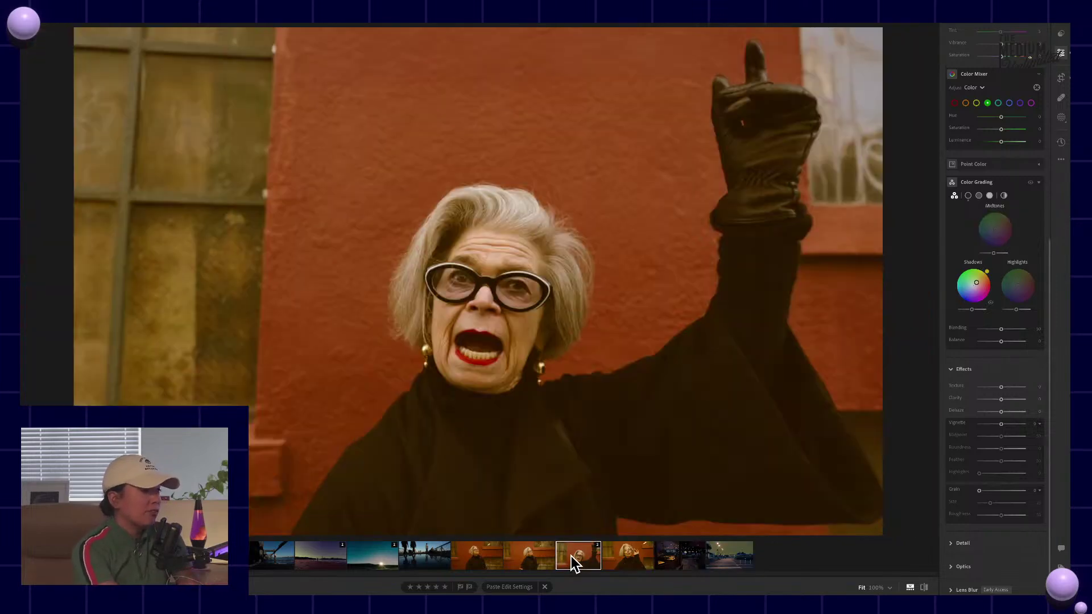
{"action": "left_click", "coordinate": [533, 562]}
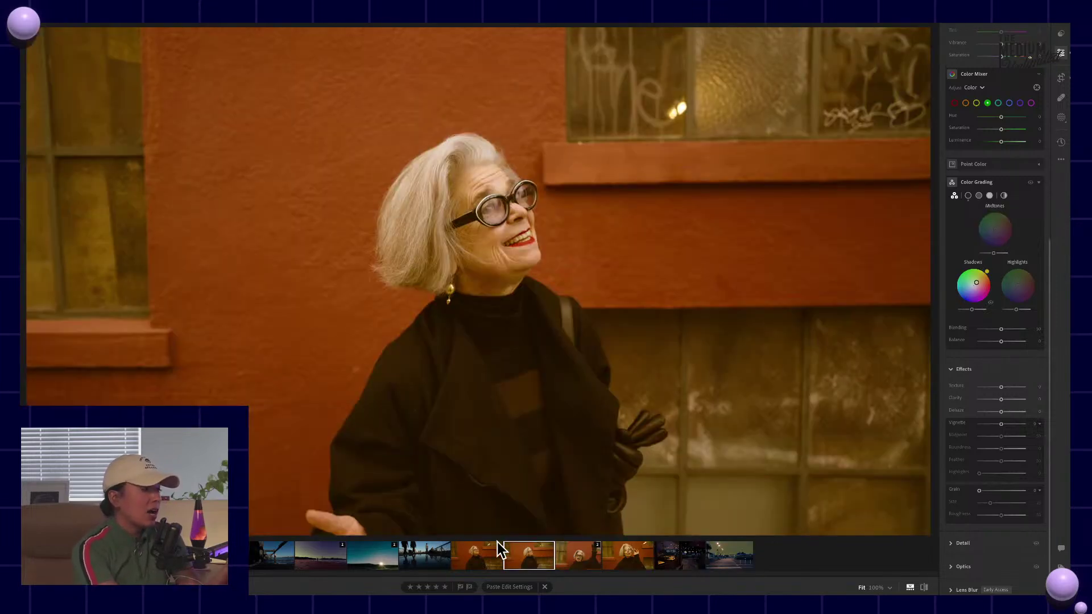
{"action": "left_click", "coordinate": [467, 551]}
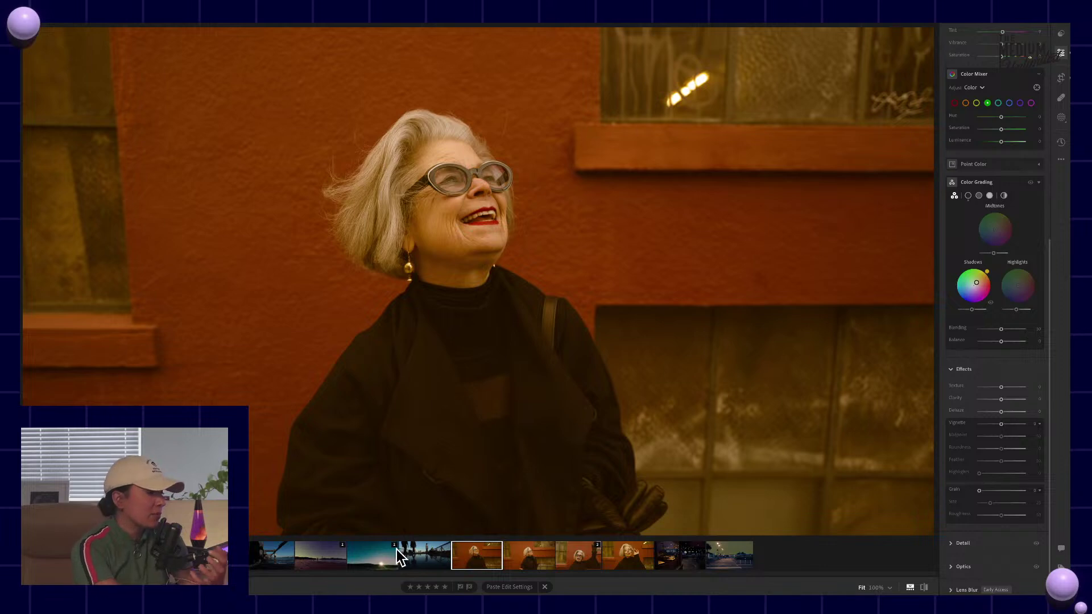
Review the edited photos full screen, from the beach fisherman through the Golden Gate Bridge to the bench artist, and leave full-screen view
{"action": "left_click", "coordinate": [318, 555]}
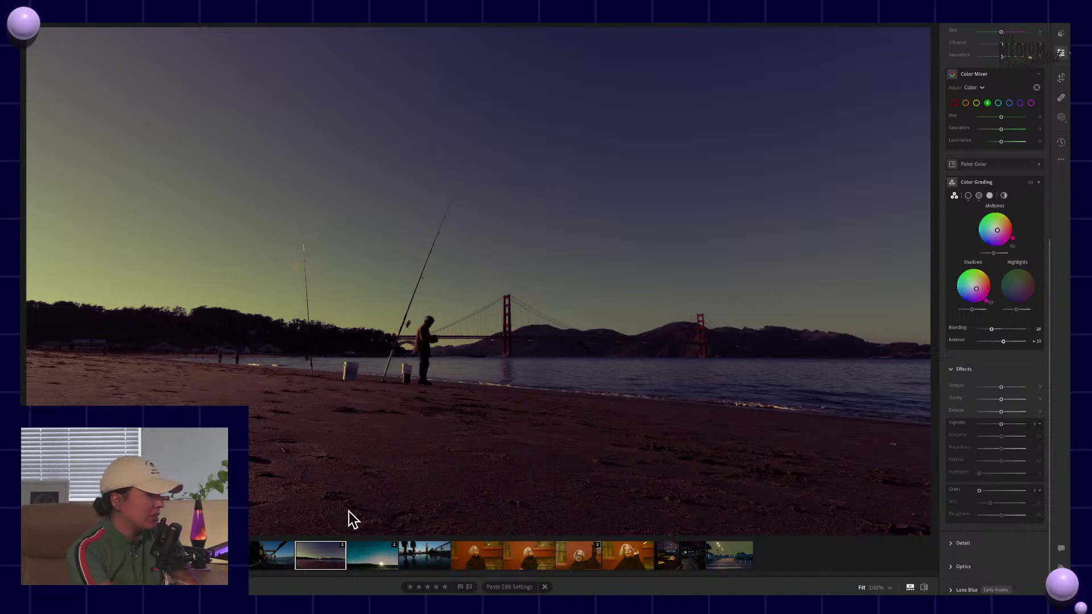
{"action": "key", "text": "f"}
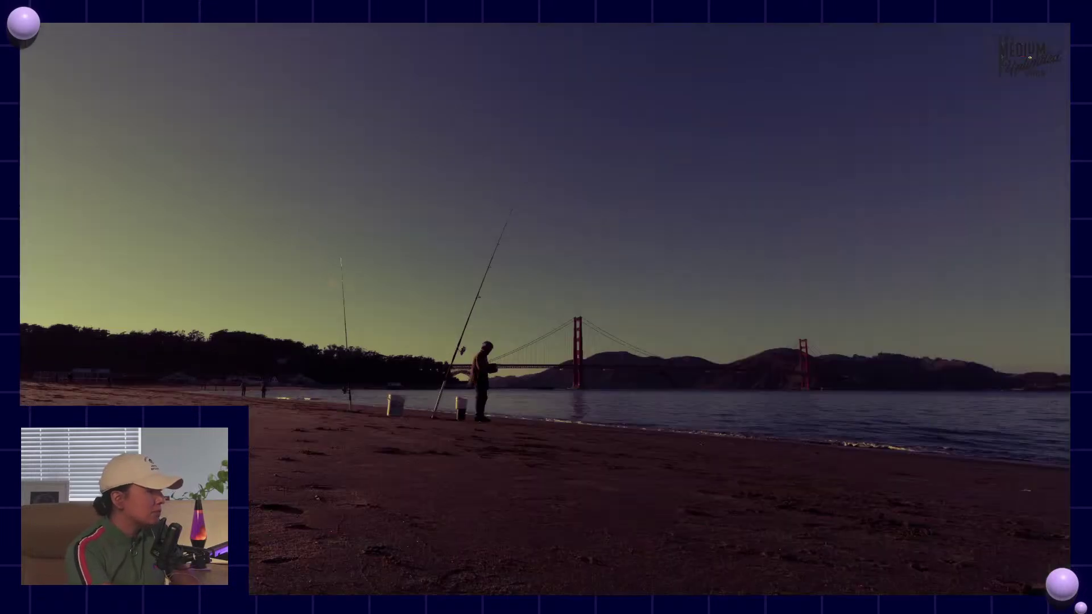
{"action": "key", "text": "Right"}
{"action": "key", "text": "Right"}
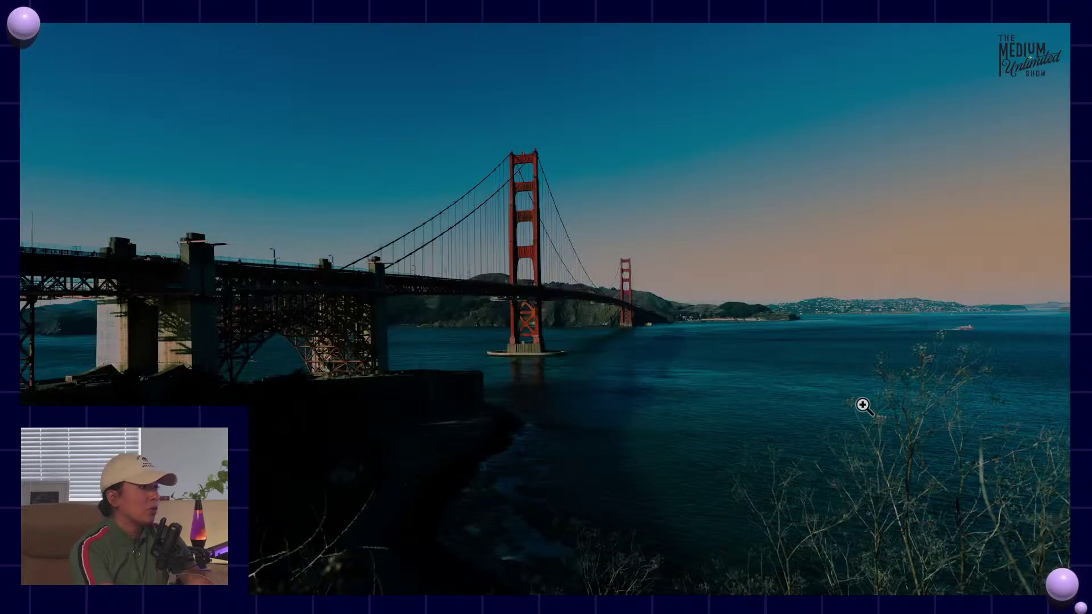
{"action": "key", "text": "Right"}
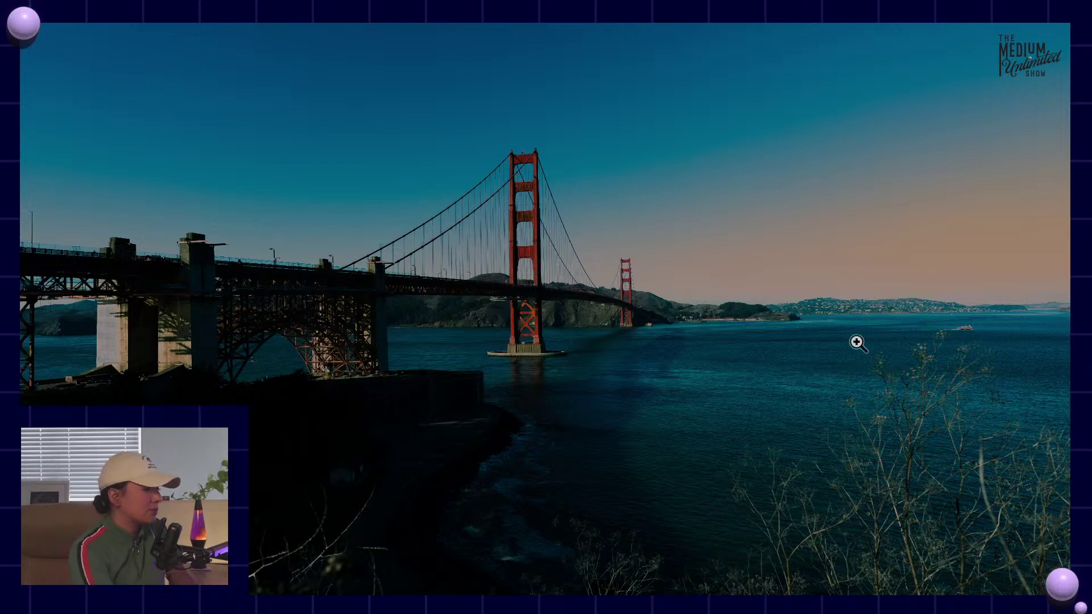
{"action": "key", "text": "Right"}
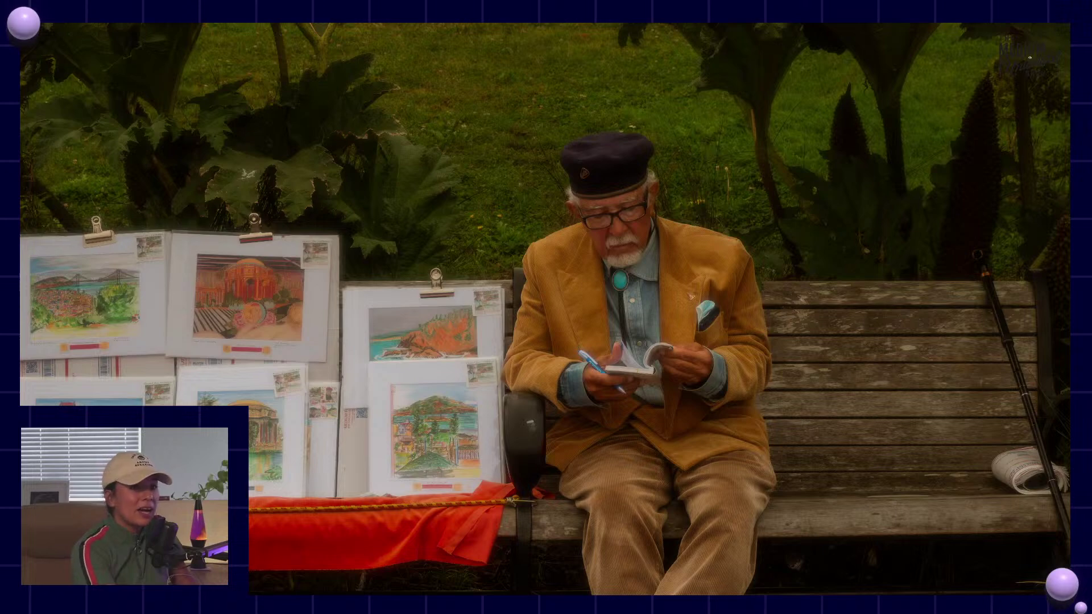
{"action": "key", "text": "Escape"}
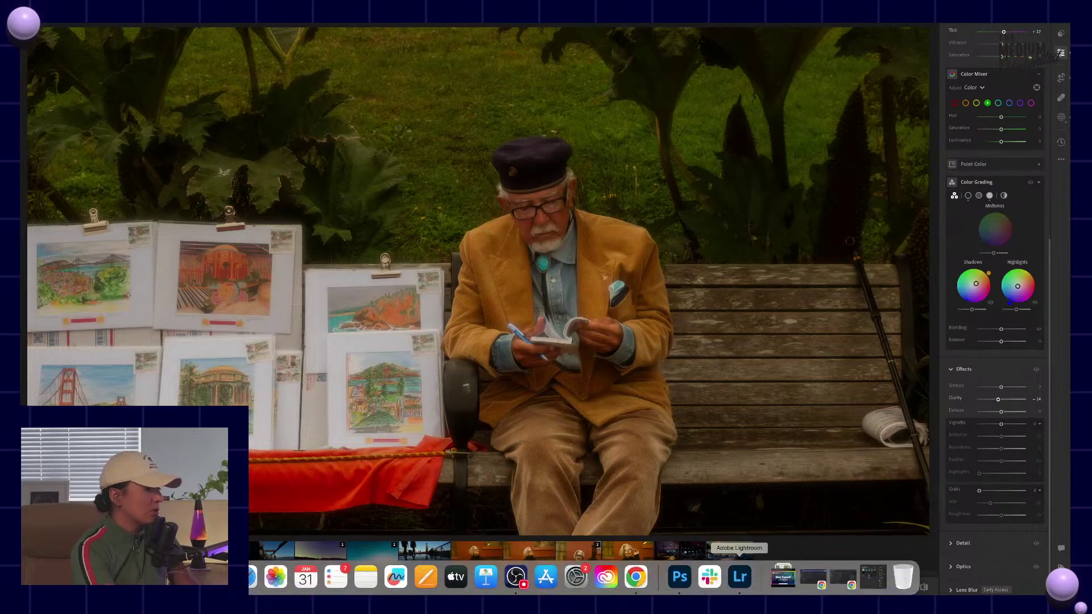
Switch to Chrome and return to the beginning of the We The Peopls photography page
{"action": "key", "text": "super+Tab"}
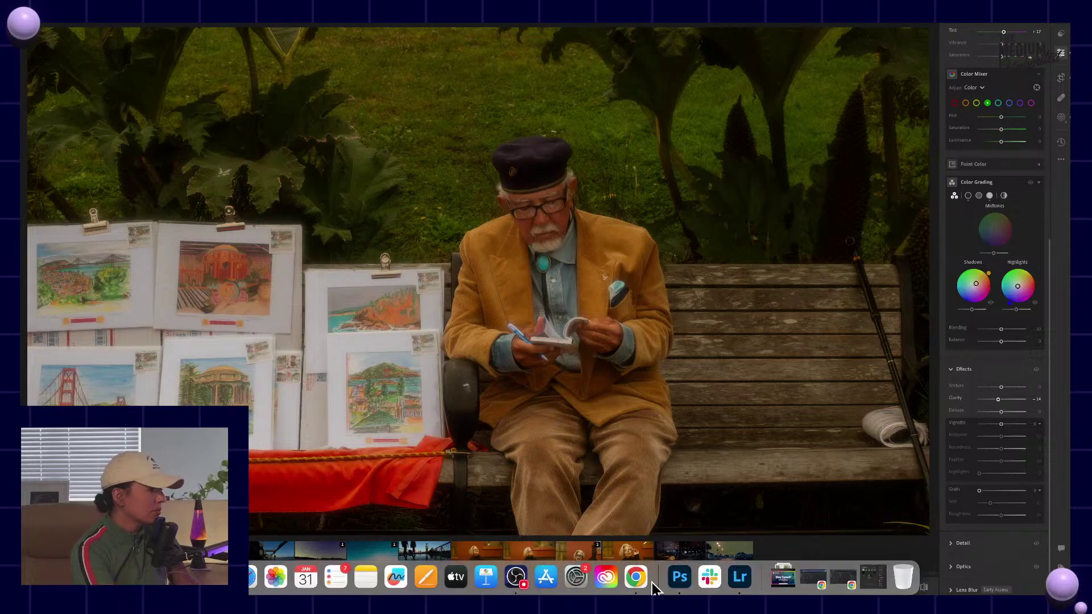
{"action": "left_click", "coordinate": [642, 576]}
{"action": "scroll", "coordinate": [607, 329], "scroll_direction": "up", "scroll_amount": 3}
{"action": "scroll", "coordinate": [606, 329], "scroll_direction": "up", "scroll_amount": 20}
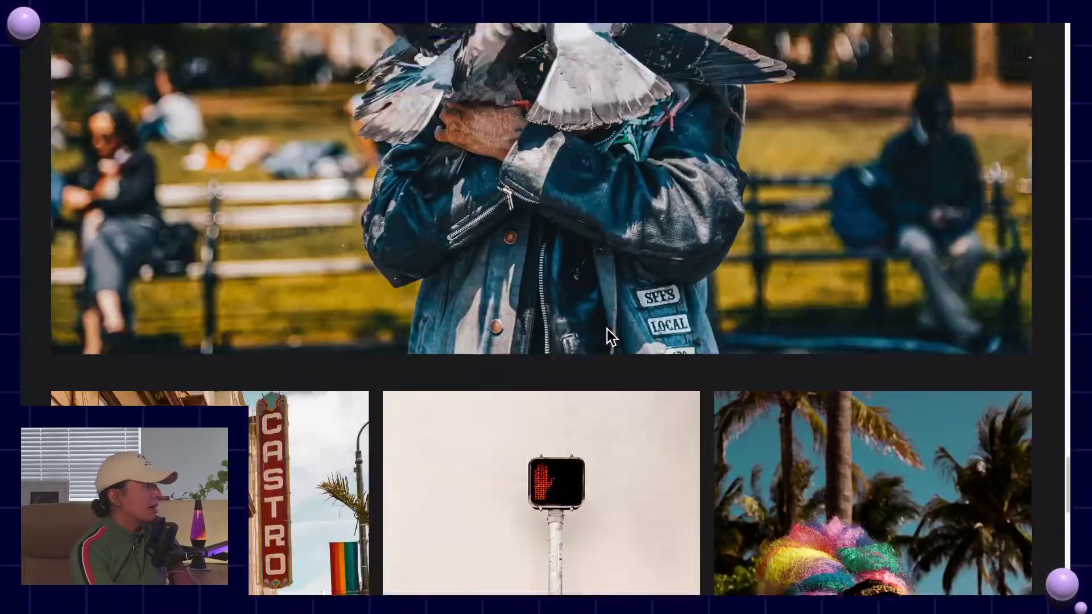
{"action": "scroll", "coordinate": [623, 346], "scroll_direction": "up", "scroll_amount": 15}
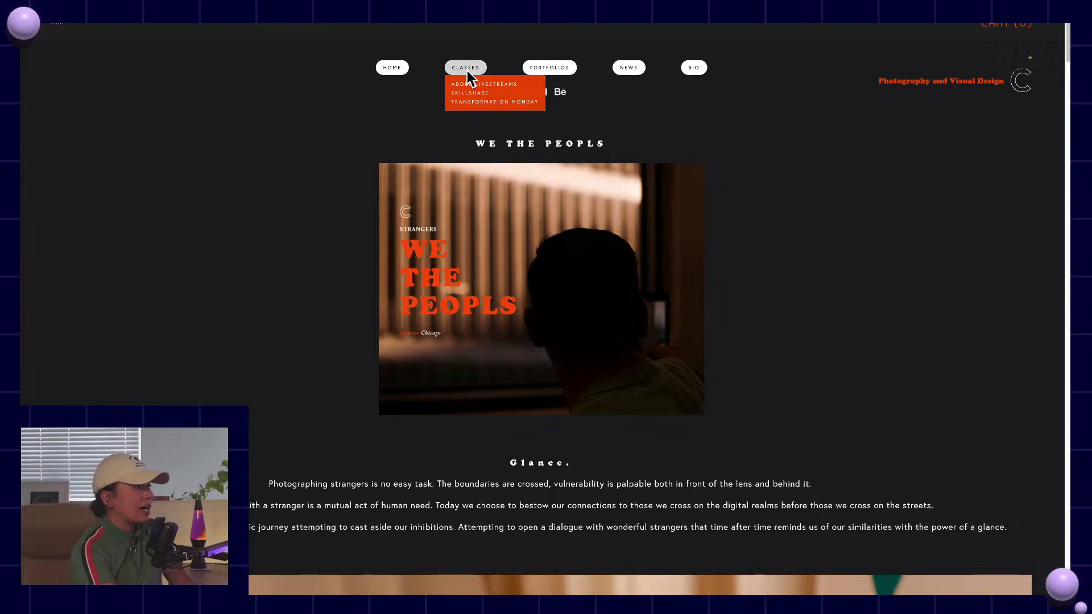
Open the website's Classes page, look through its livestream sections and return to its beginning
{"action": "left_click", "coordinate": [466, 67]}
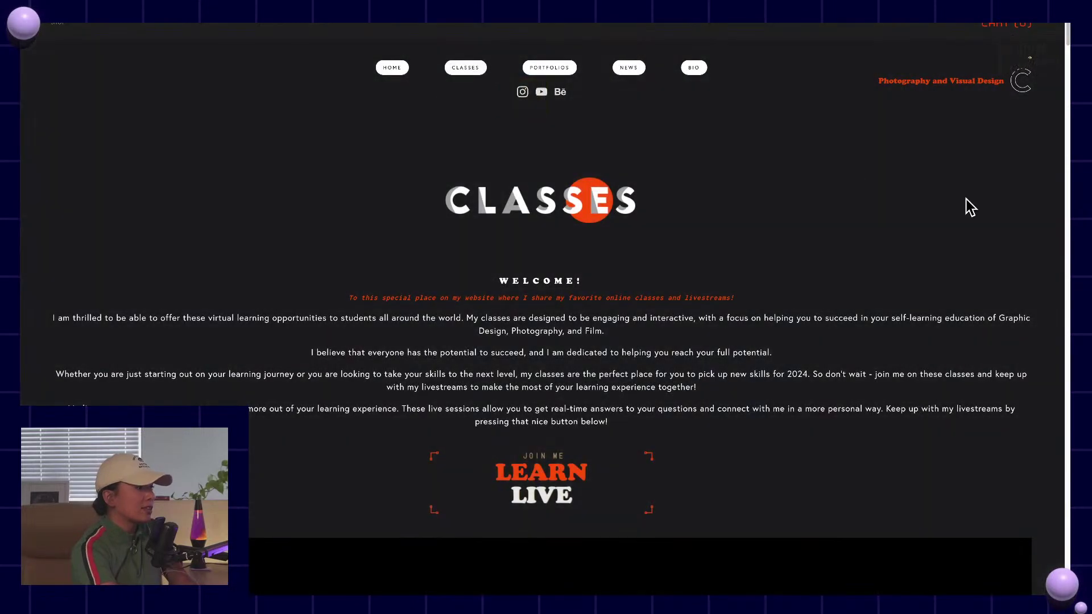
{"action": "scroll", "coordinate": [967, 206], "scroll_direction": "down", "scroll_amount": 4}
{"action": "scroll", "coordinate": [970, 208], "scroll_direction": "down", "scroll_amount": 6}
{"action": "scroll", "coordinate": [968, 204], "scroll_direction": "down", "scroll_amount": 12}
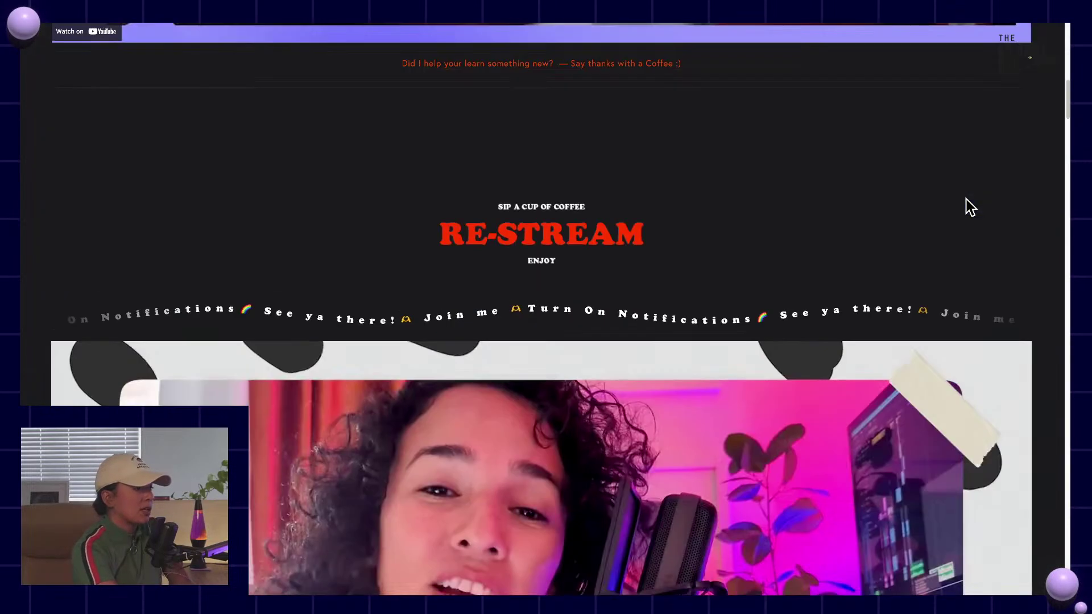
{"action": "scroll", "coordinate": [969, 208], "scroll_direction": "down", "scroll_amount": 10}
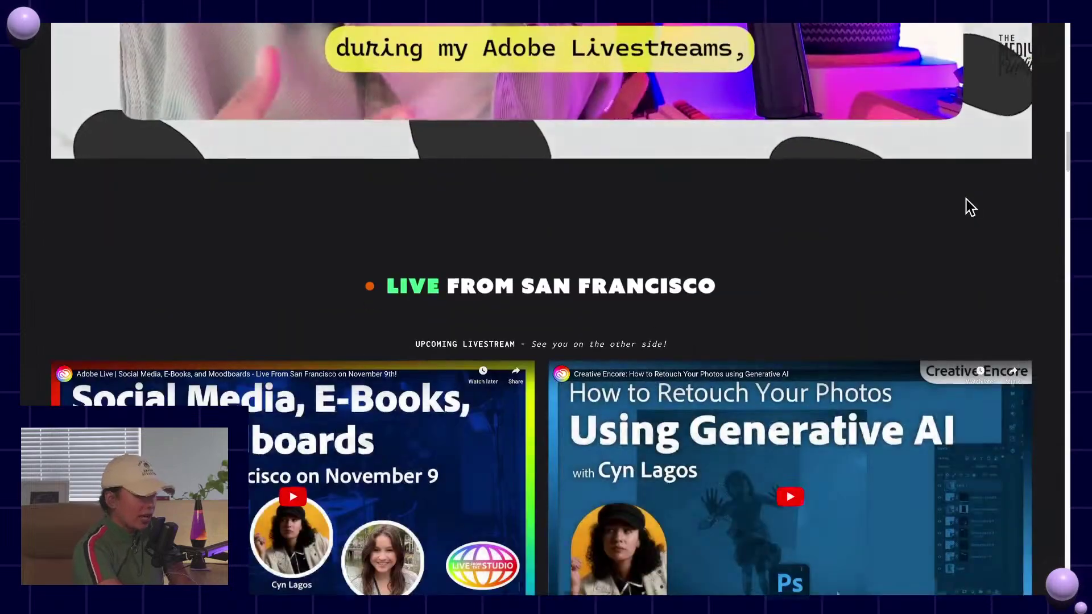
{"action": "scroll", "coordinate": [970, 208], "scroll_direction": "up", "scroll_amount": 5}
{"action": "scroll", "coordinate": [970, 208], "scroll_direction": "up", "scroll_amount": 20}
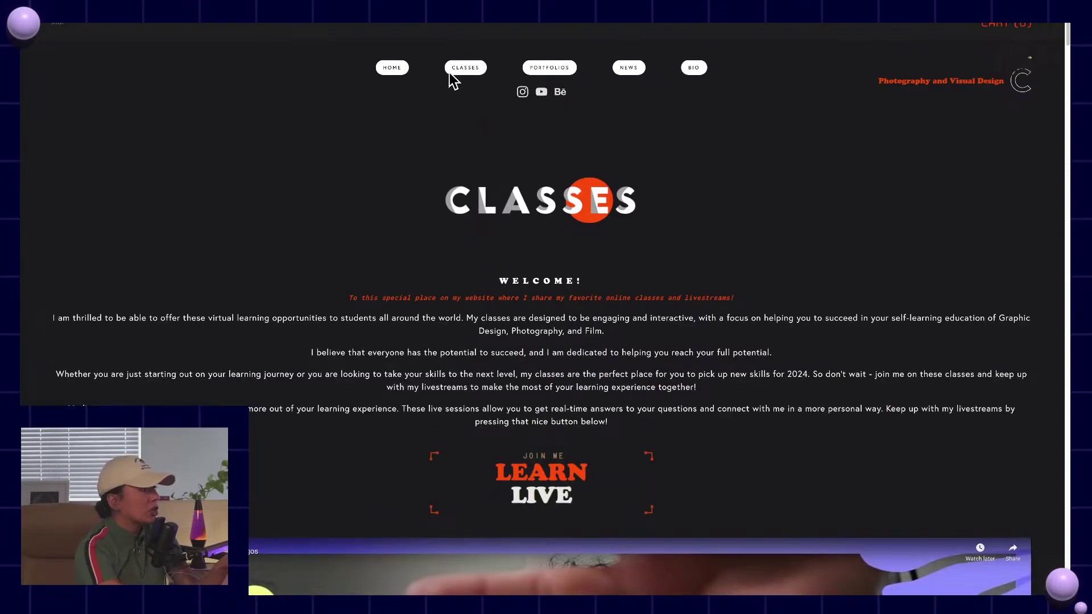
Open the Photography portfolio and browse to the three lifestyle photos with the runner, the newspaper reader and the woman holding books
{"action": "mouse_move", "coordinate": [455, 73]}
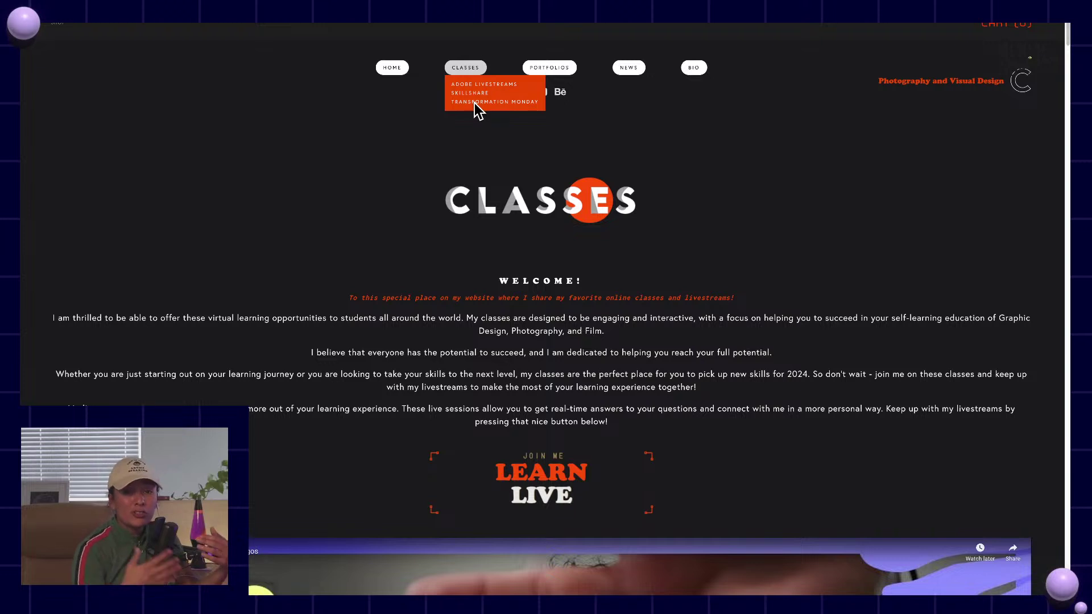
{"action": "mouse_move", "coordinate": [571, 78]}
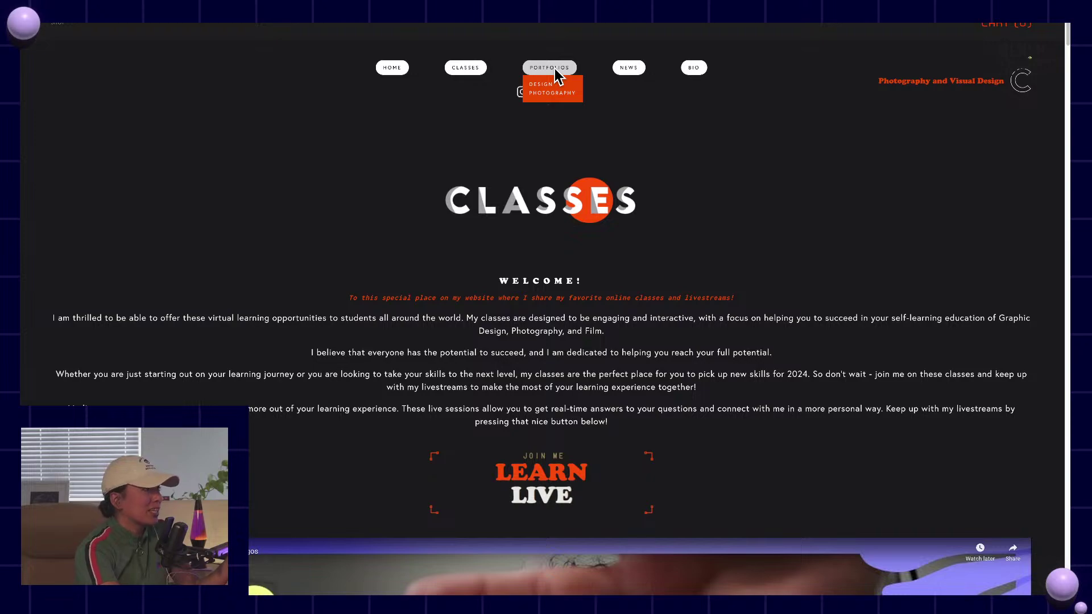
{"action": "left_click", "coordinate": [555, 94]}
{"action": "scroll", "coordinate": [804, 386], "scroll_direction": "down", "scroll_amount": 5}
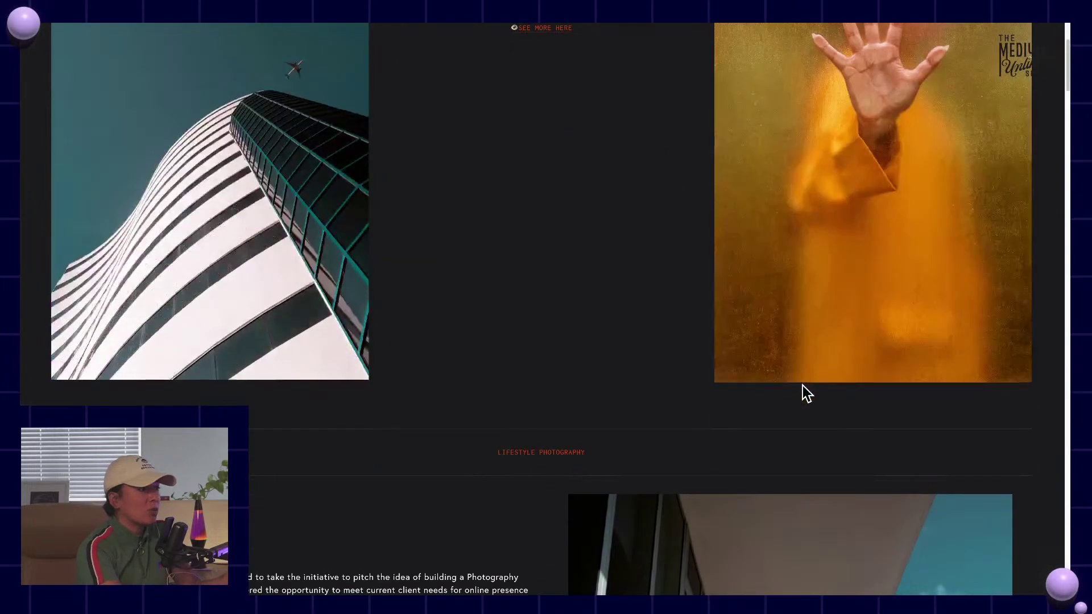
{"action": "scroll", "coordinate": [802, 386], "scroll_direction": "down", "scroll_amount": 10}
{"action": "scroll", "coordinate": [802, 386], "scroll_direction": "down", "scroll_amount": 8}
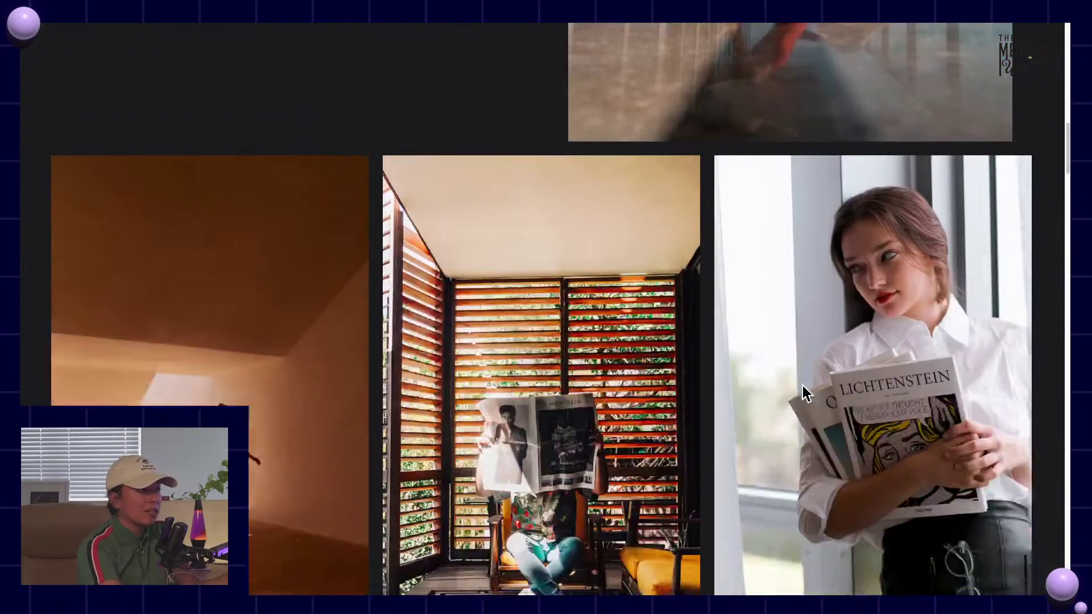
{"action": "scroll", "coordinate": [803, 393], "scroll_direction": "down", "scroll_amount": 1}
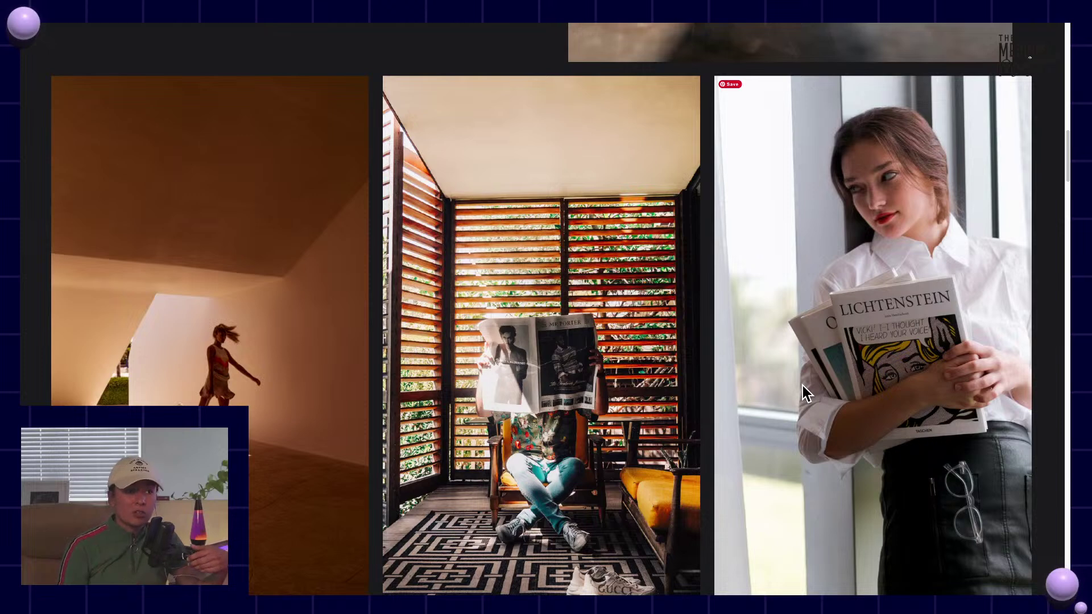
{"action": "scroll", "coordinate": [802, 385], "scroll_direction": "down", "scroll_amount": 1}
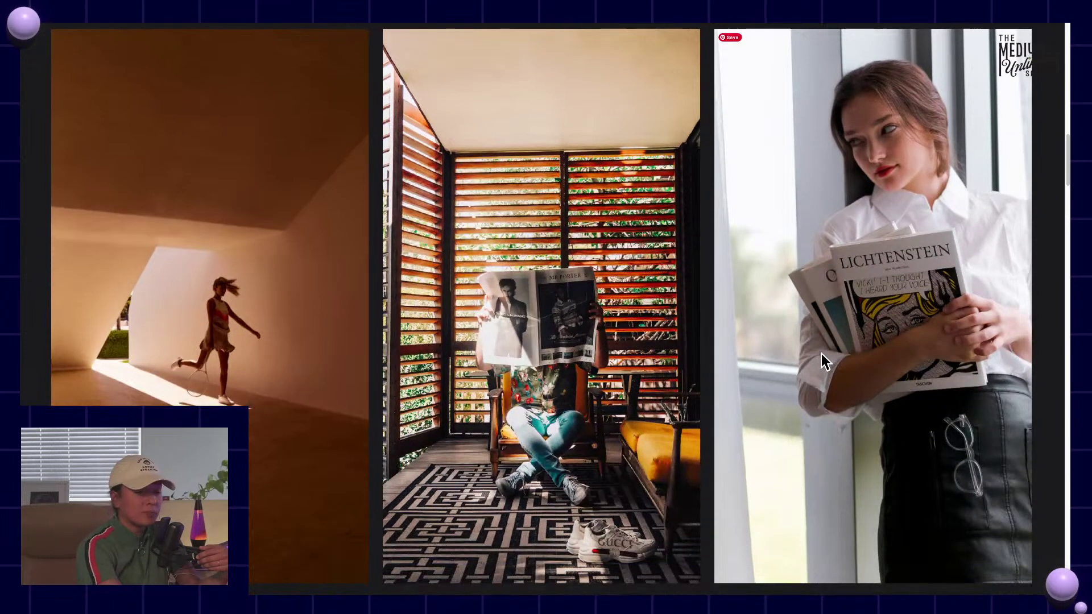